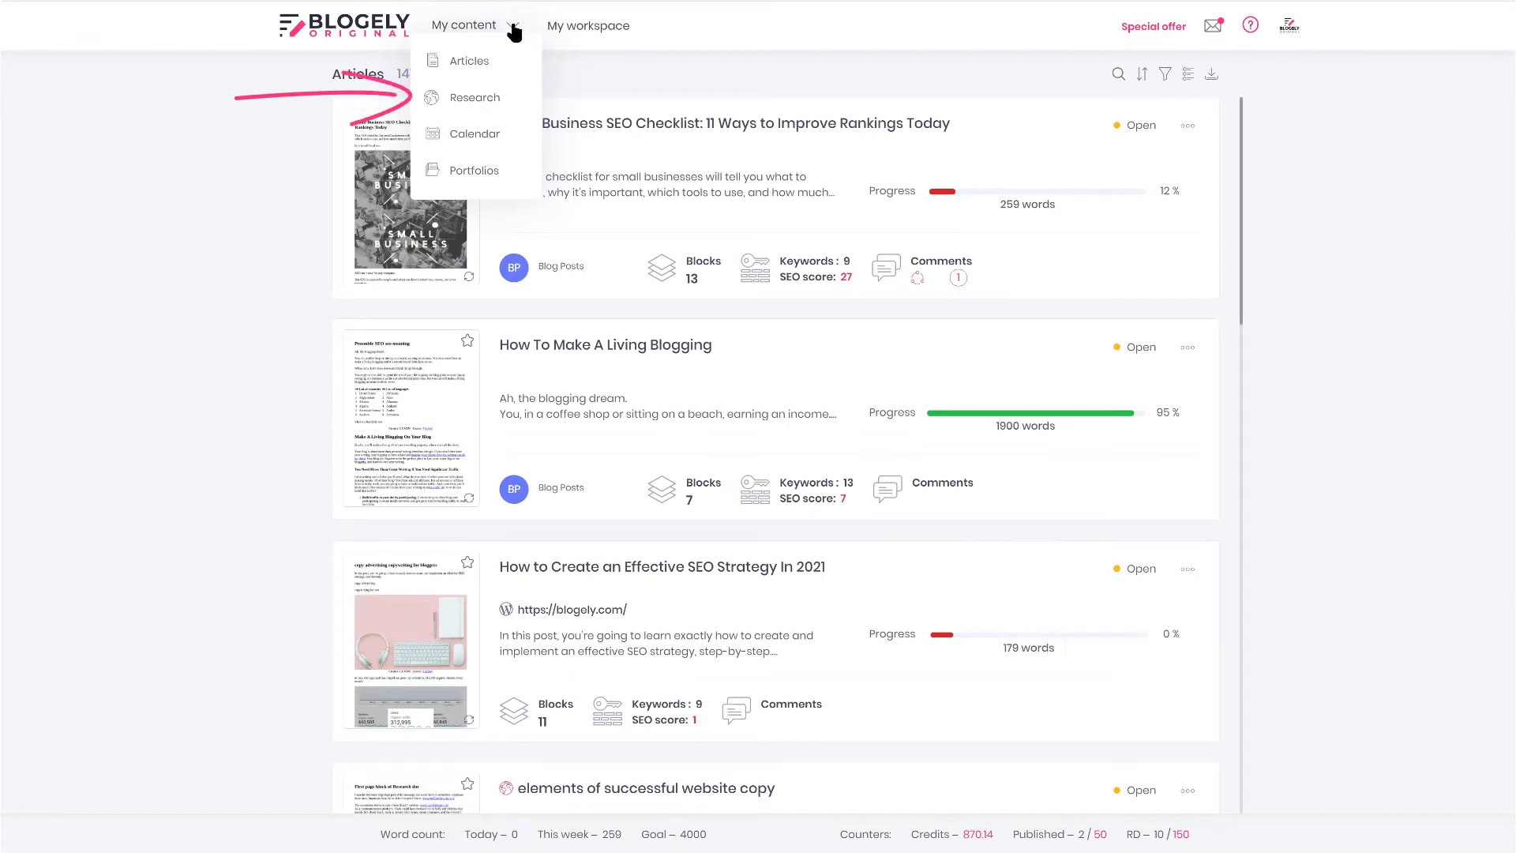
Look over the Research documents page, then return to the Articles list.
left_click(448, 98)
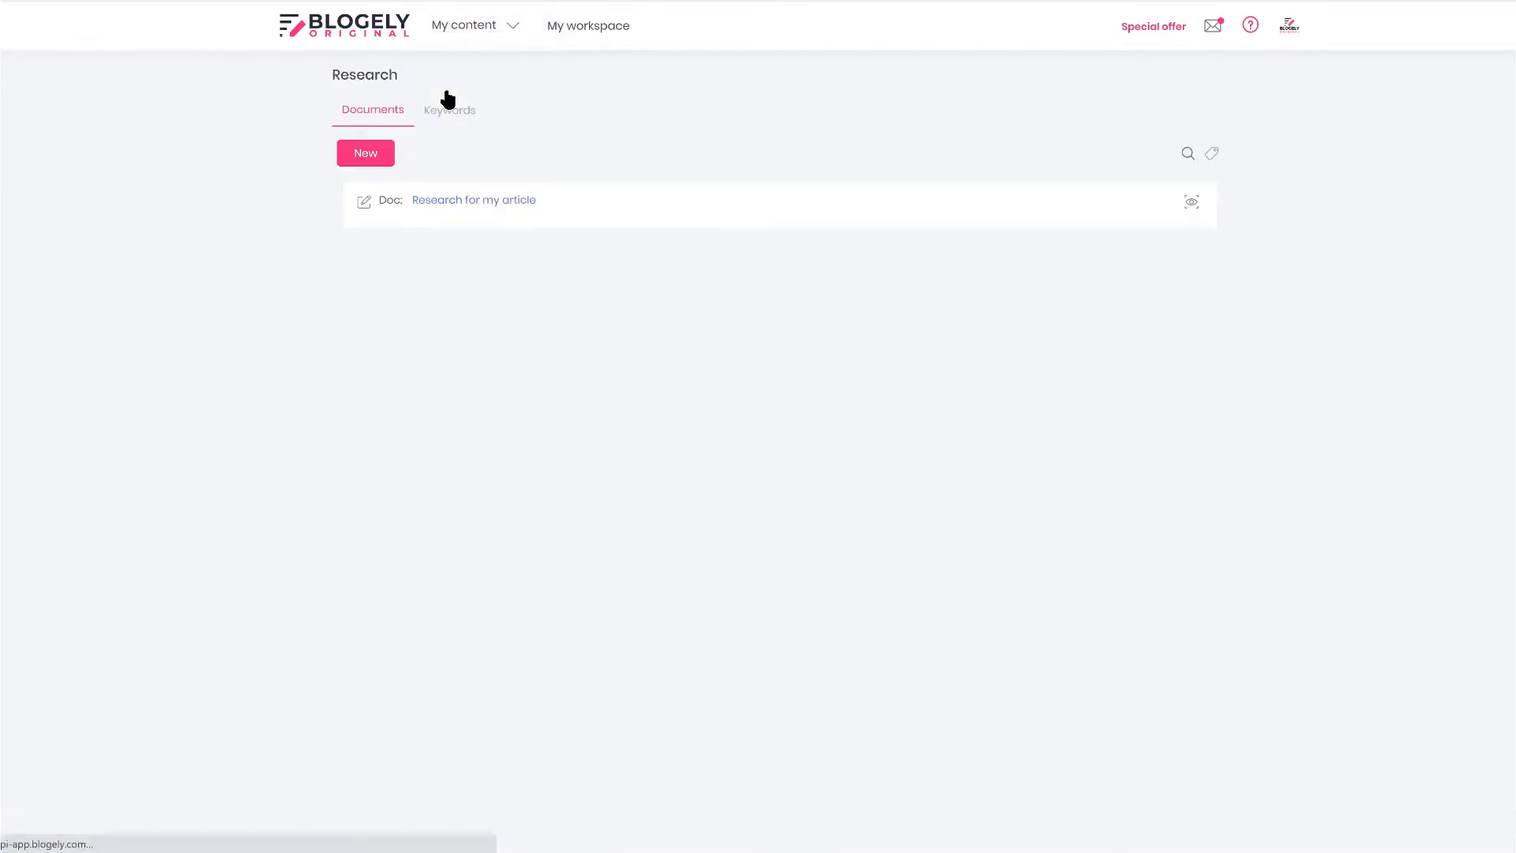
scroll(746, 424, "down", 3)
scroll(746, 424, "up", 3)
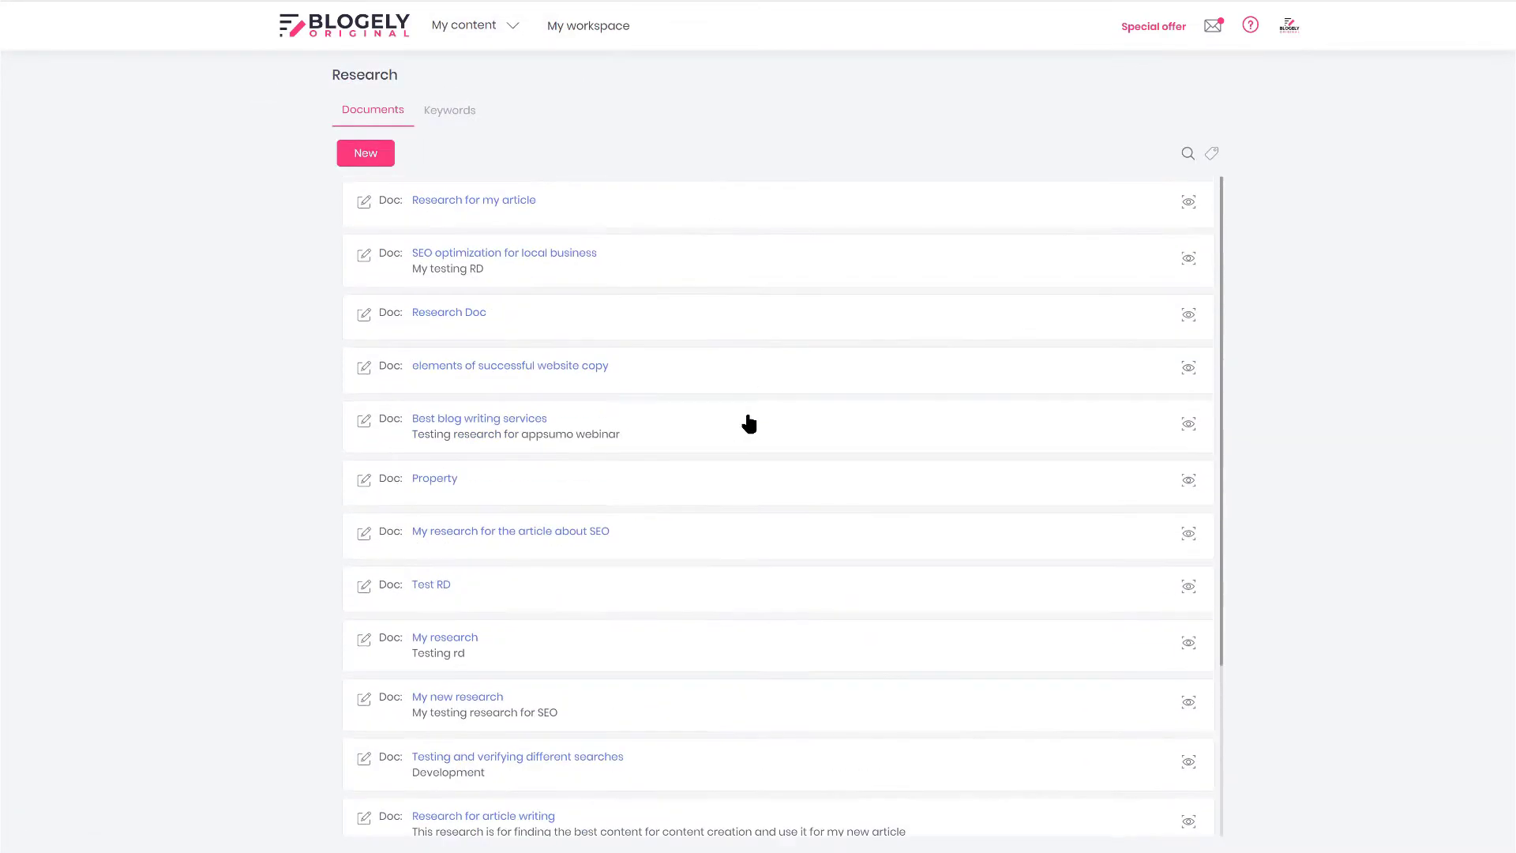
left_click(513, 28)
left_click(477, 64)
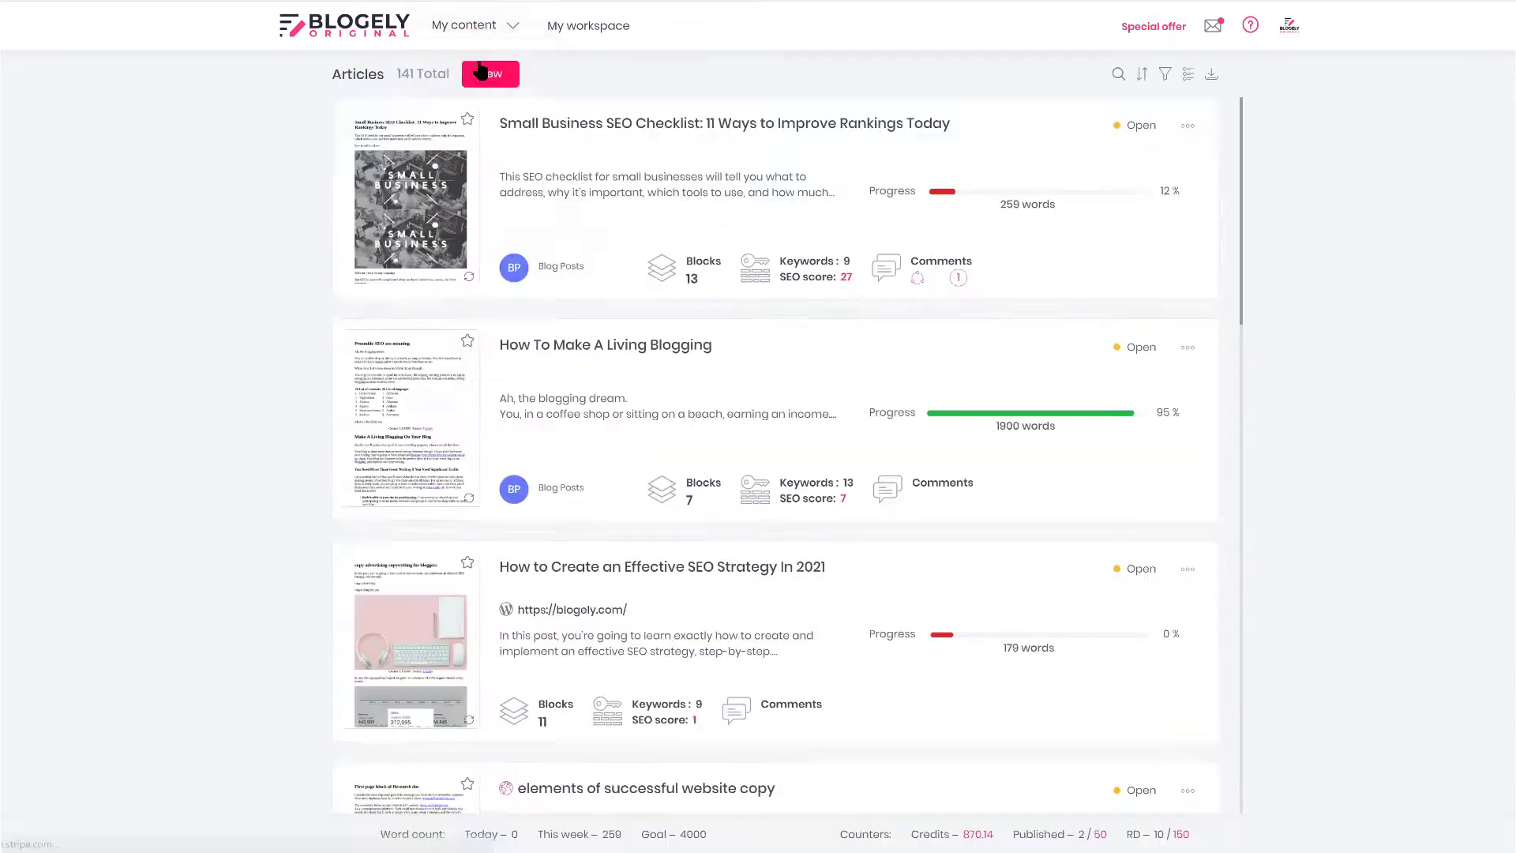
Open the Small Business SEO Checklist article for editing and show its Assets panel.
left_click(414, 166)
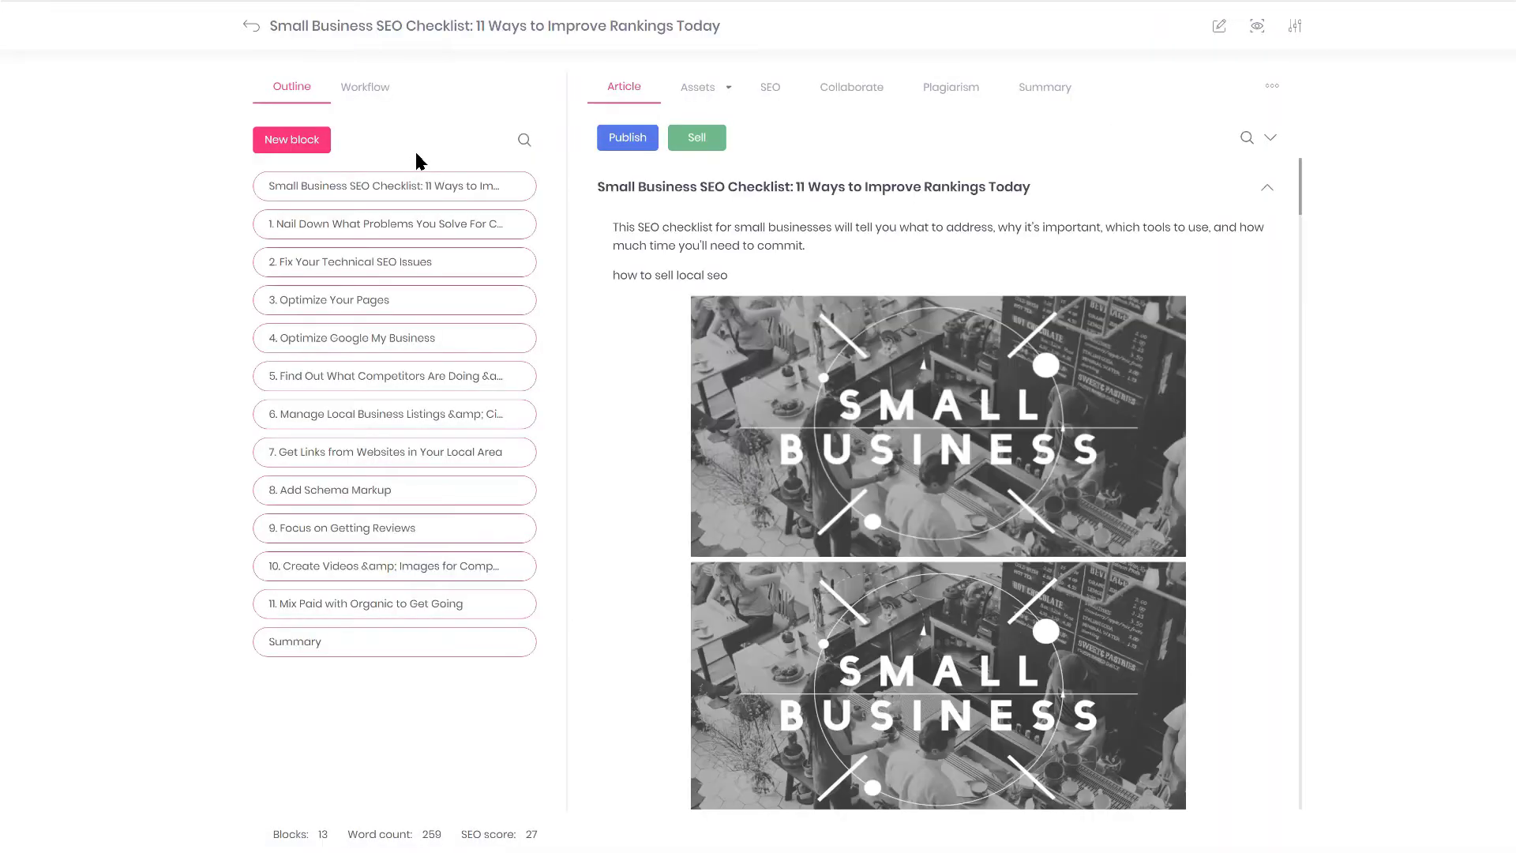
left_click(691, 225)
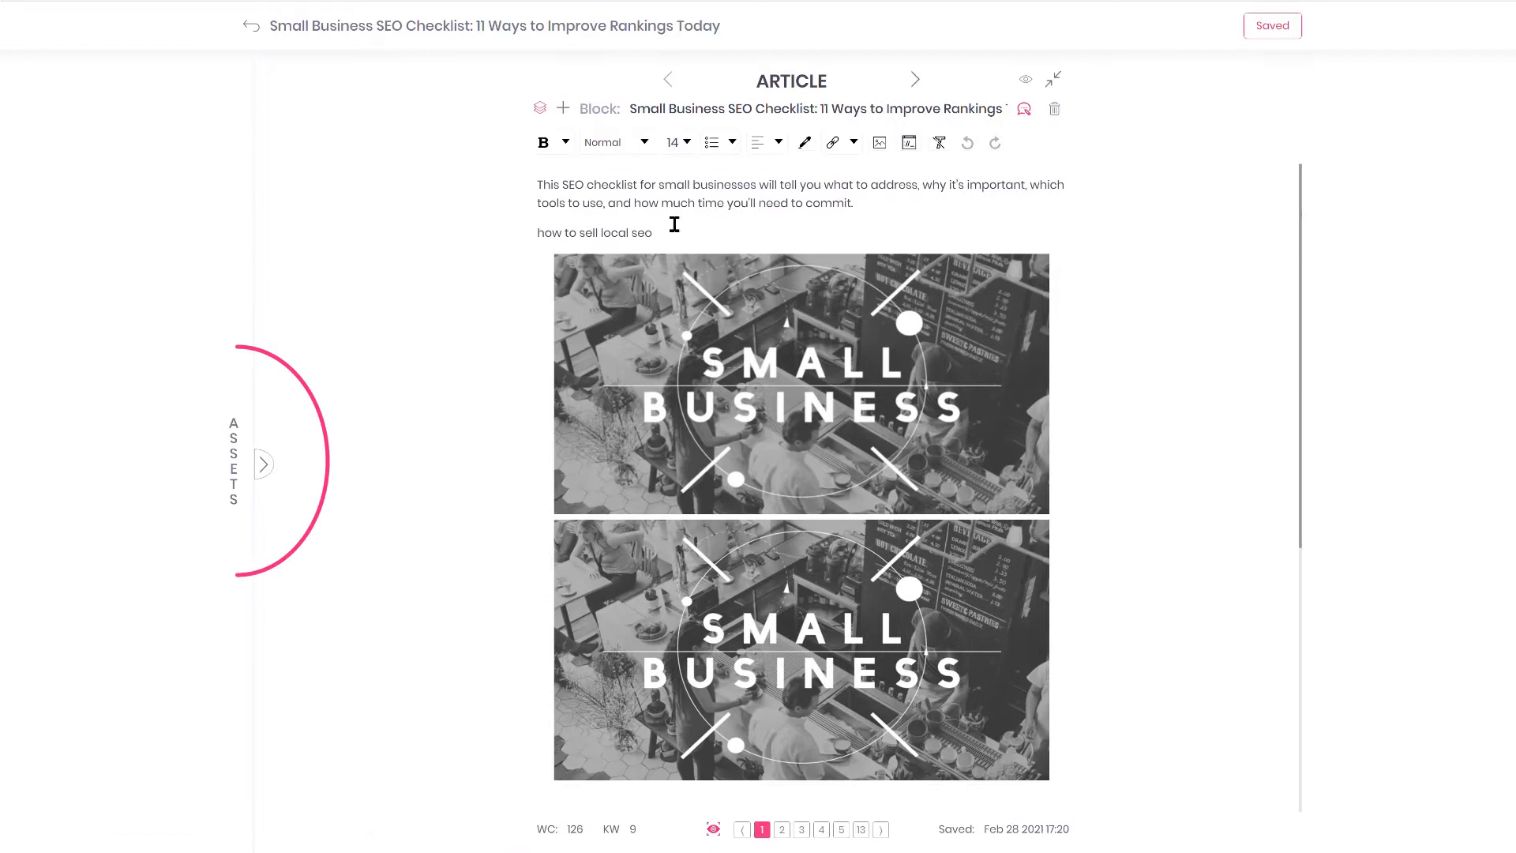
left_click(243, 470)
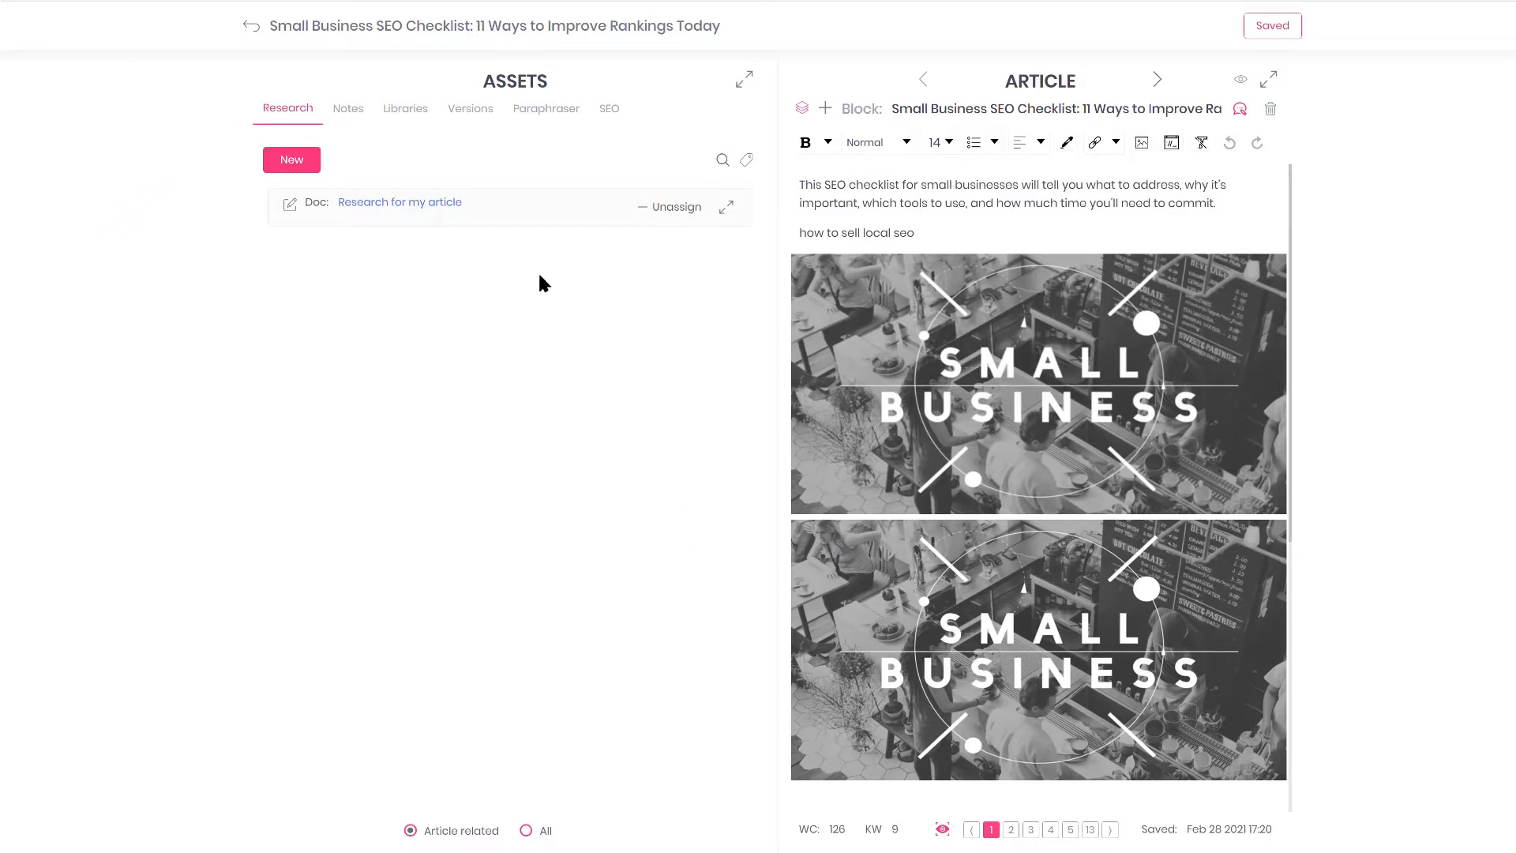
Show research docs from All articles, then filter back to those related to this article.
left_click(525, 831)
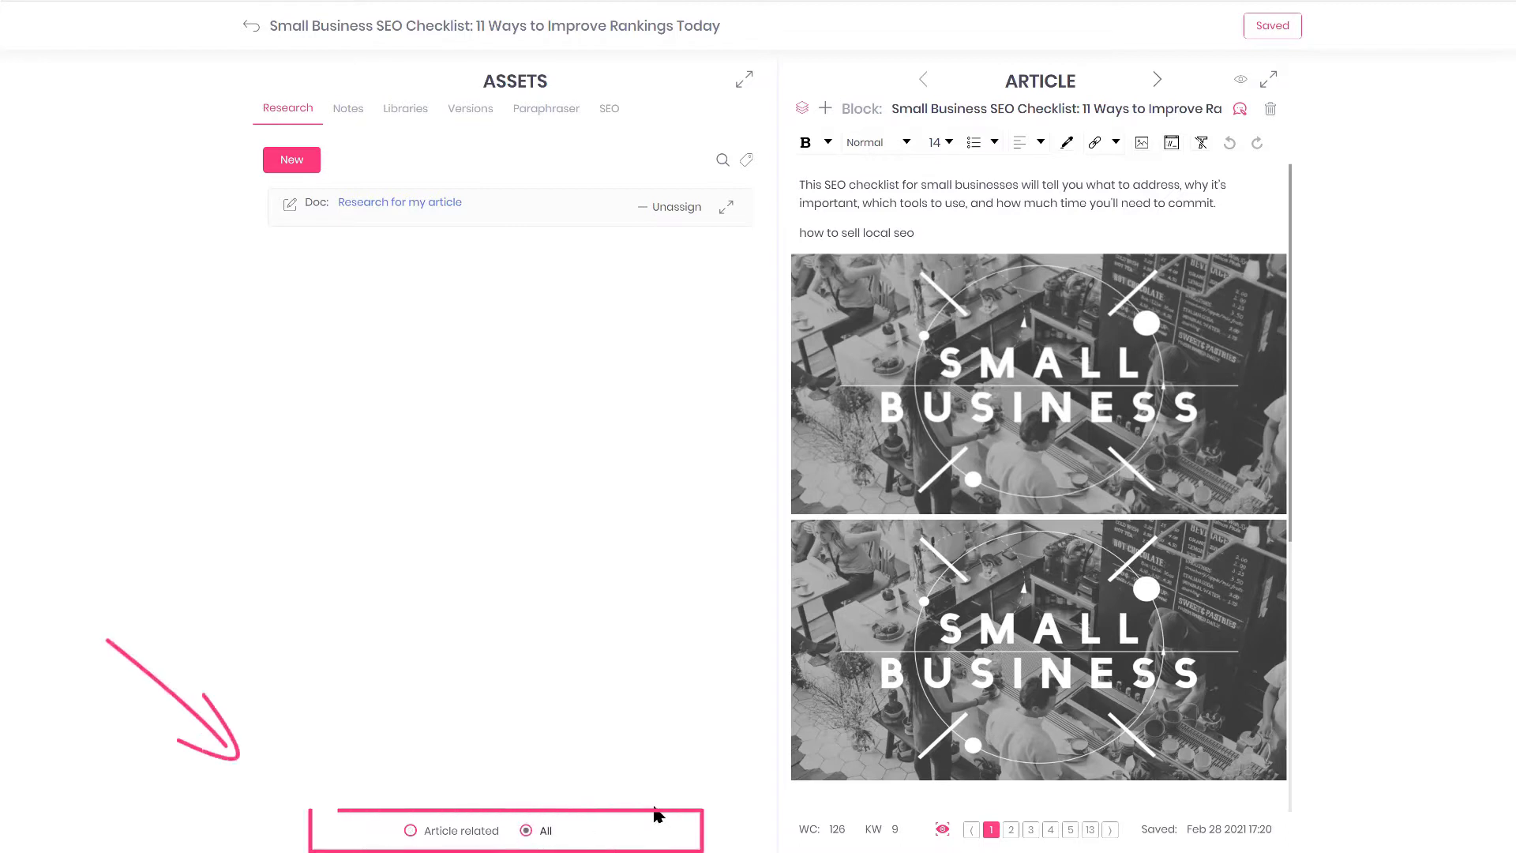
left_click(412, 833)
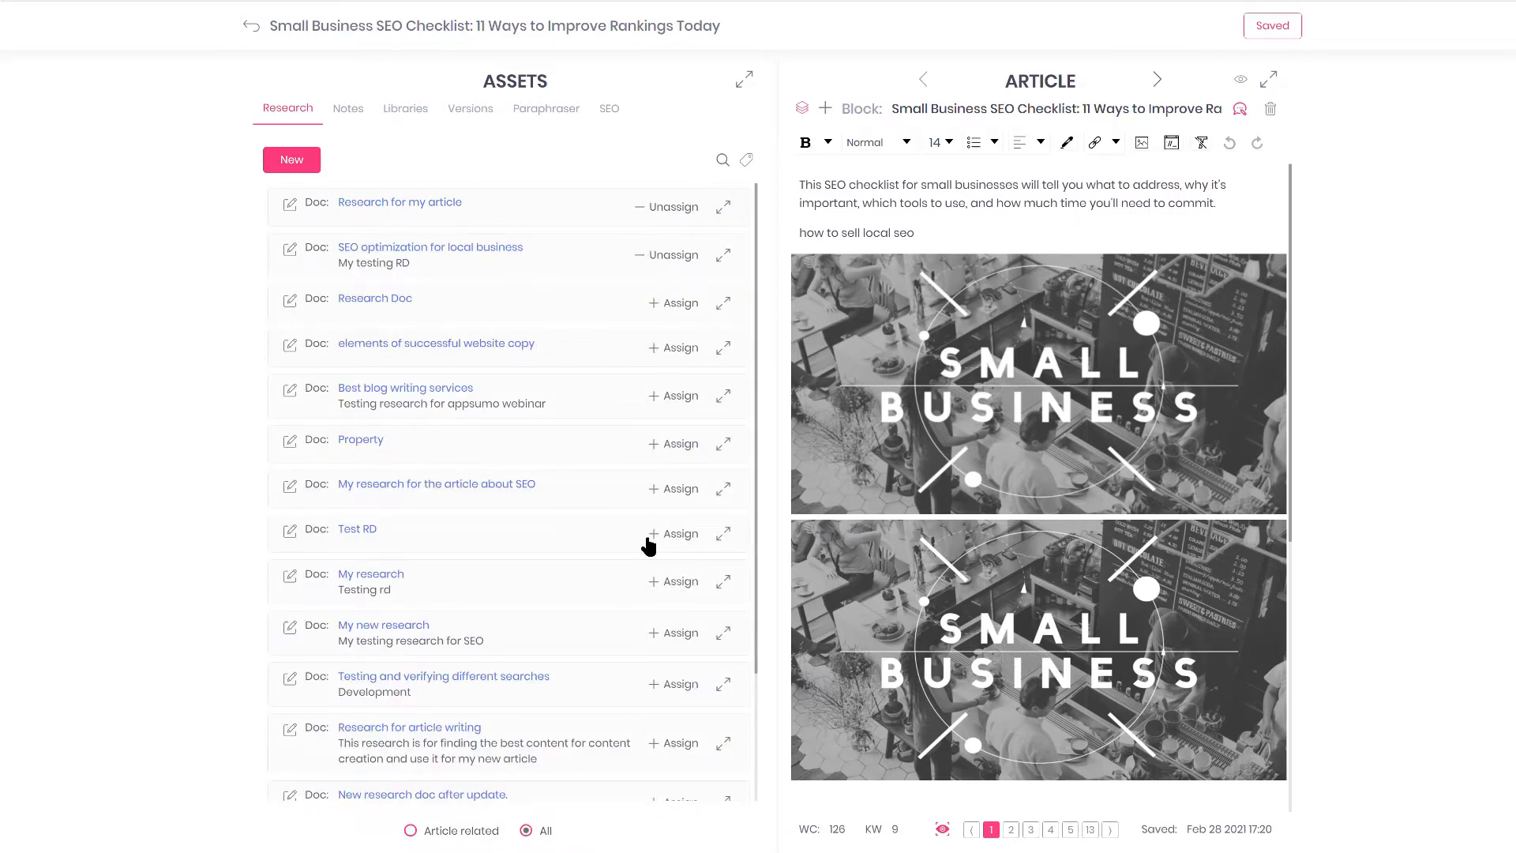
left_click(411, 831)
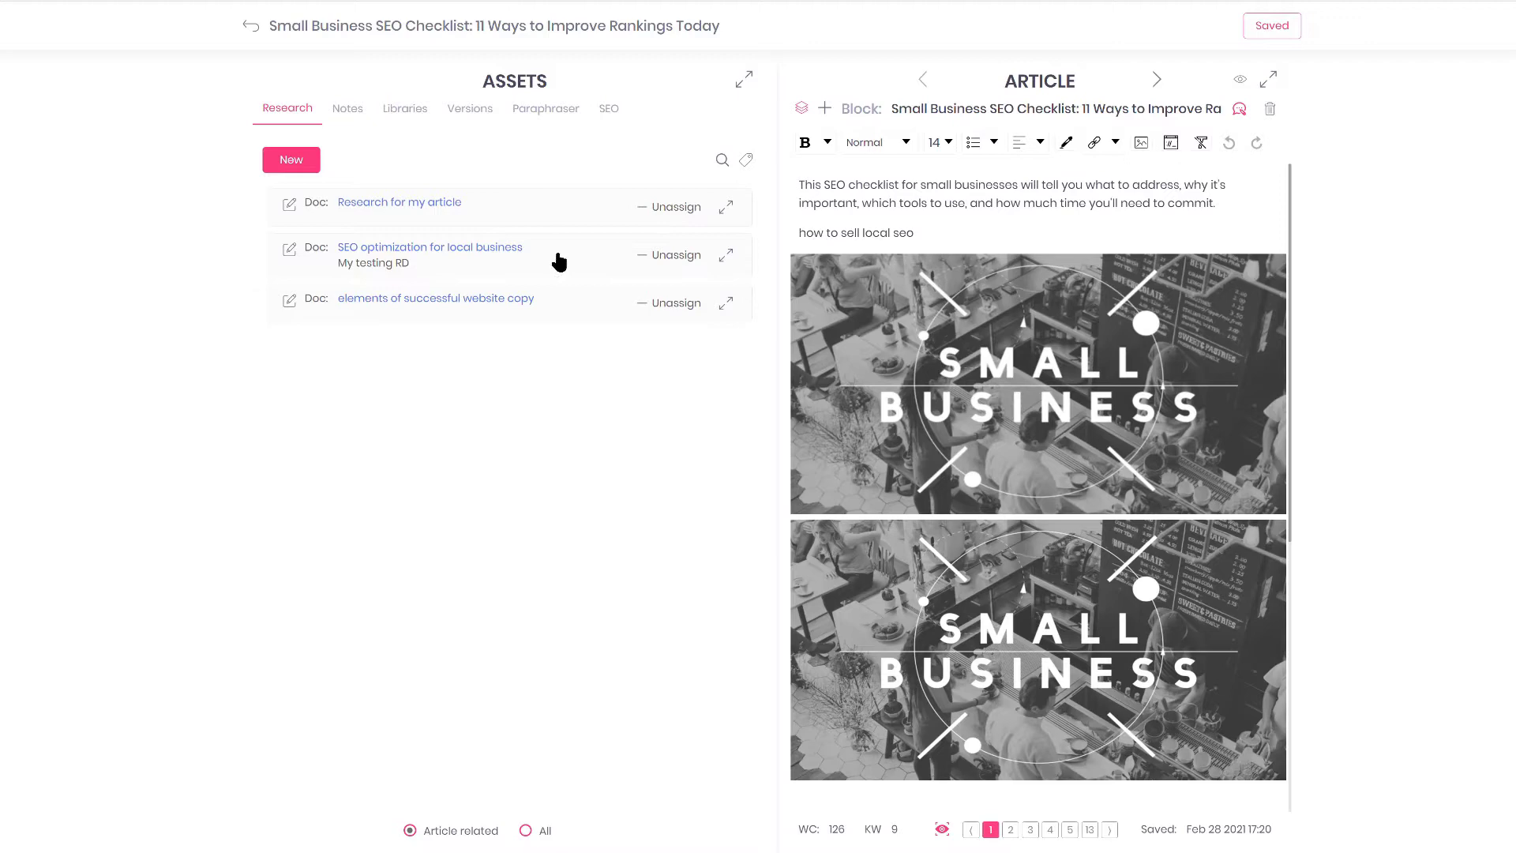
Read through the text of the SEO optimization for local business research doc.
mouse_move(559, 262)
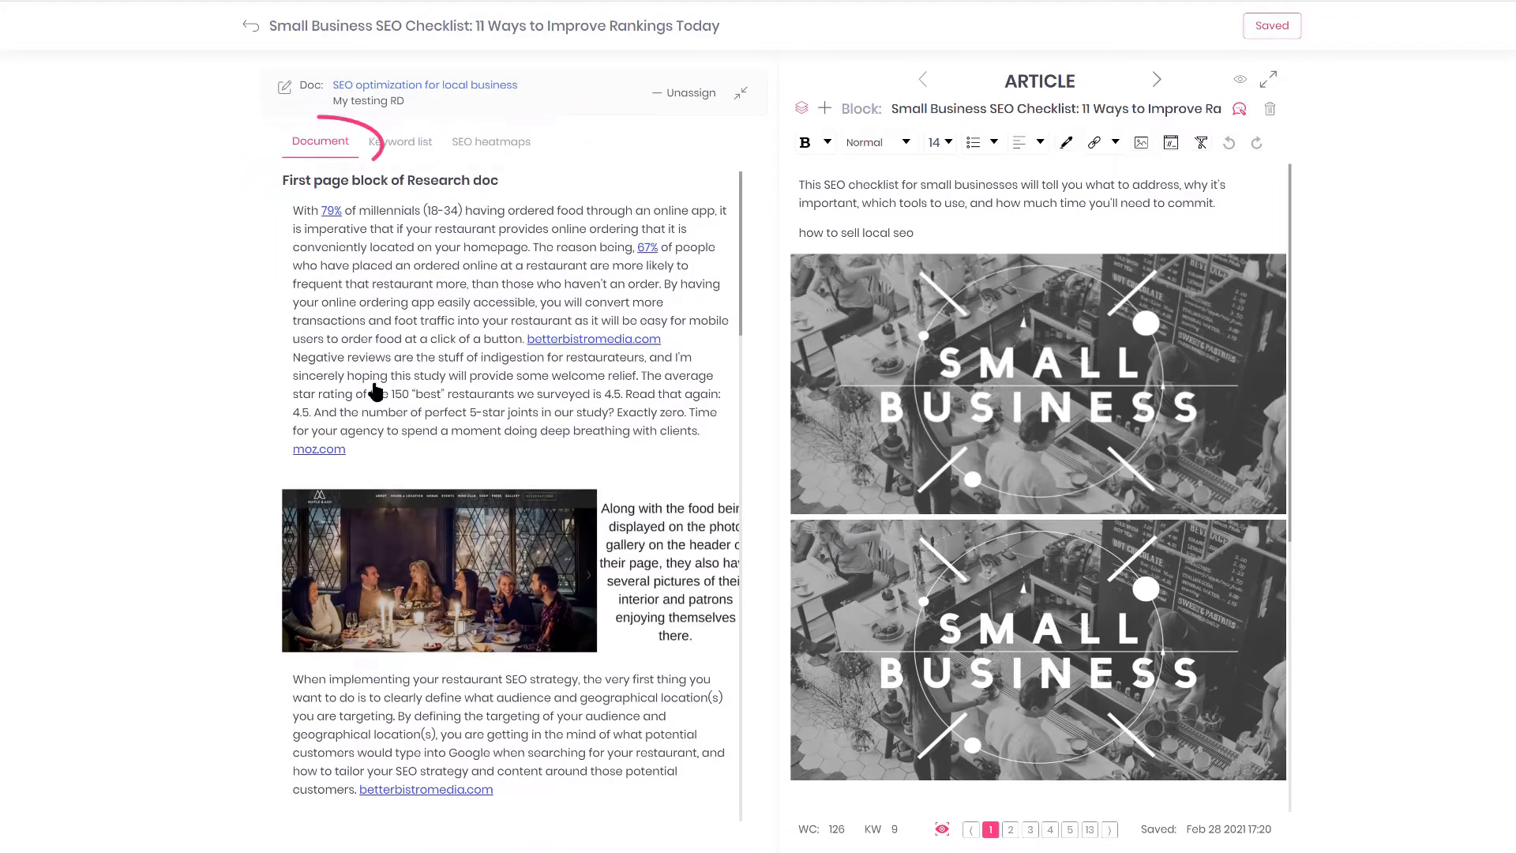
scroll(376, 406, "down", 5)
scroll(376, 407, "down", 15)
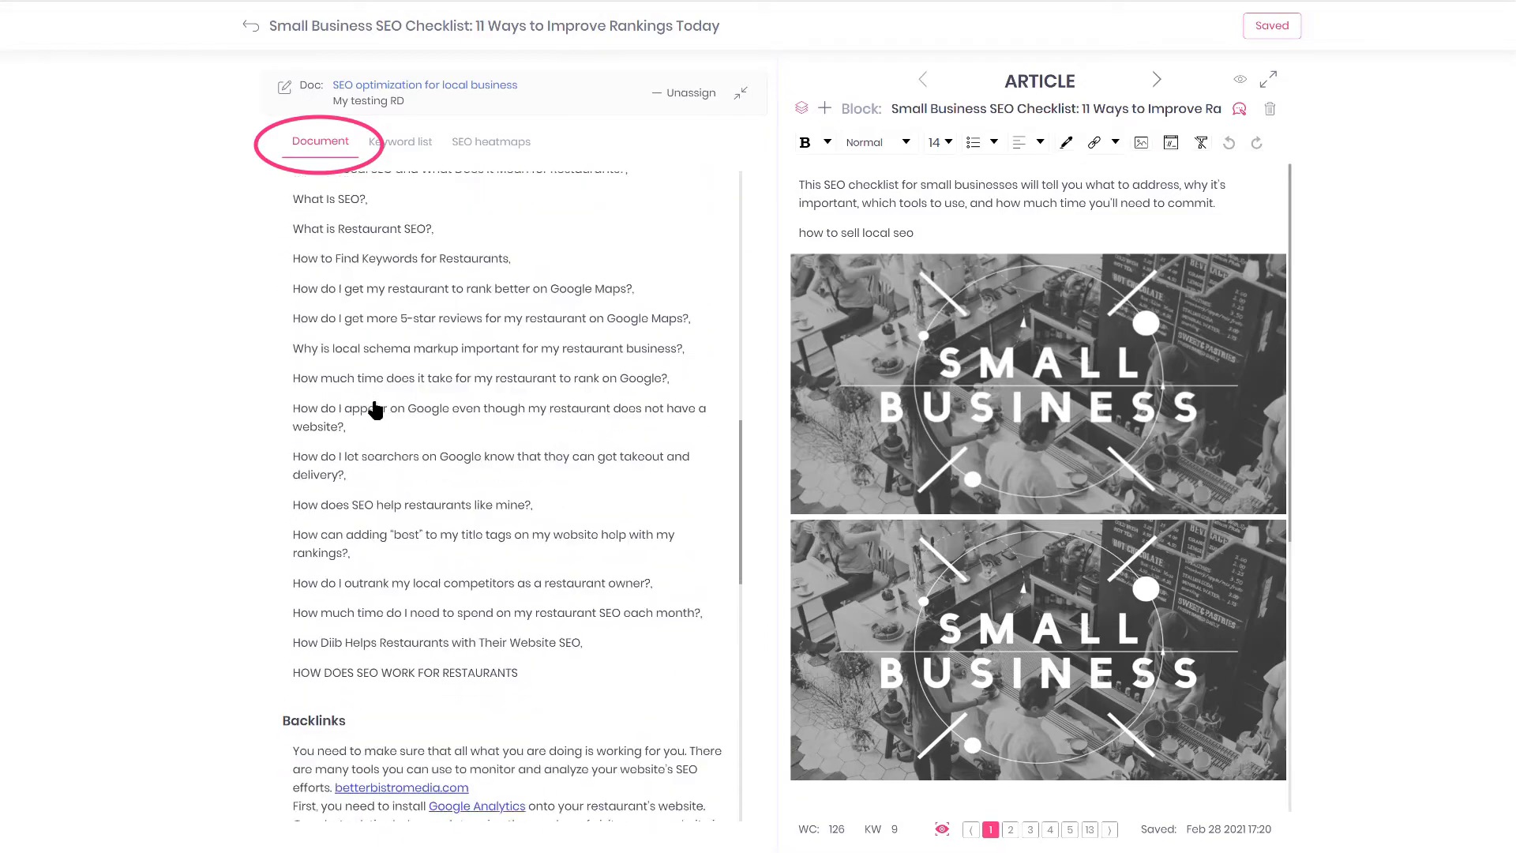
scroll(376, 407, "up", 10)
scroll(376, 409, "up", 8)
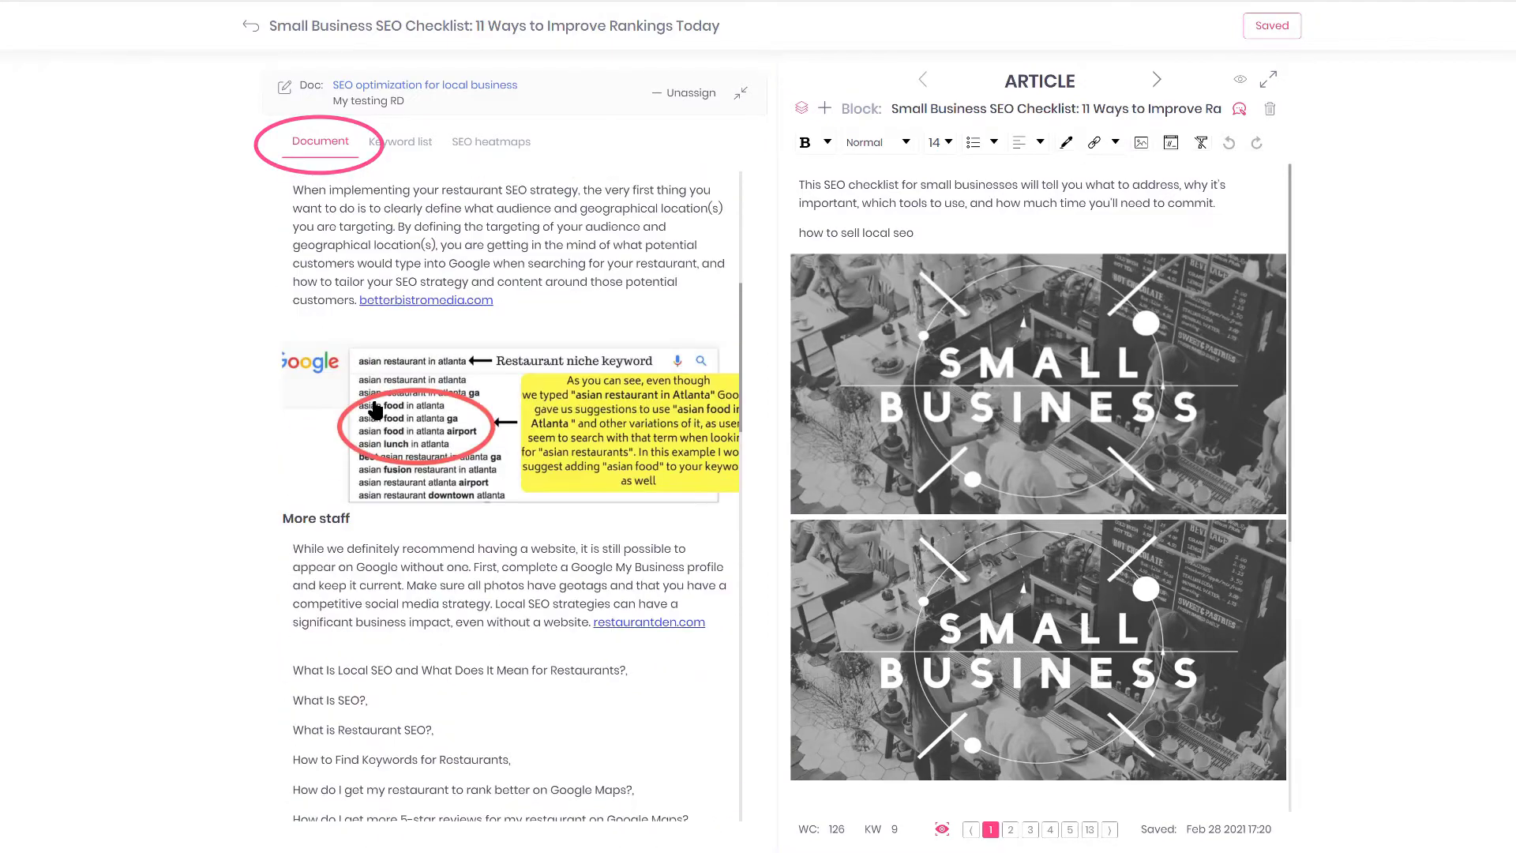
scroll(376, 409, "down", 15)
scroll(376, 409, "down", 2)
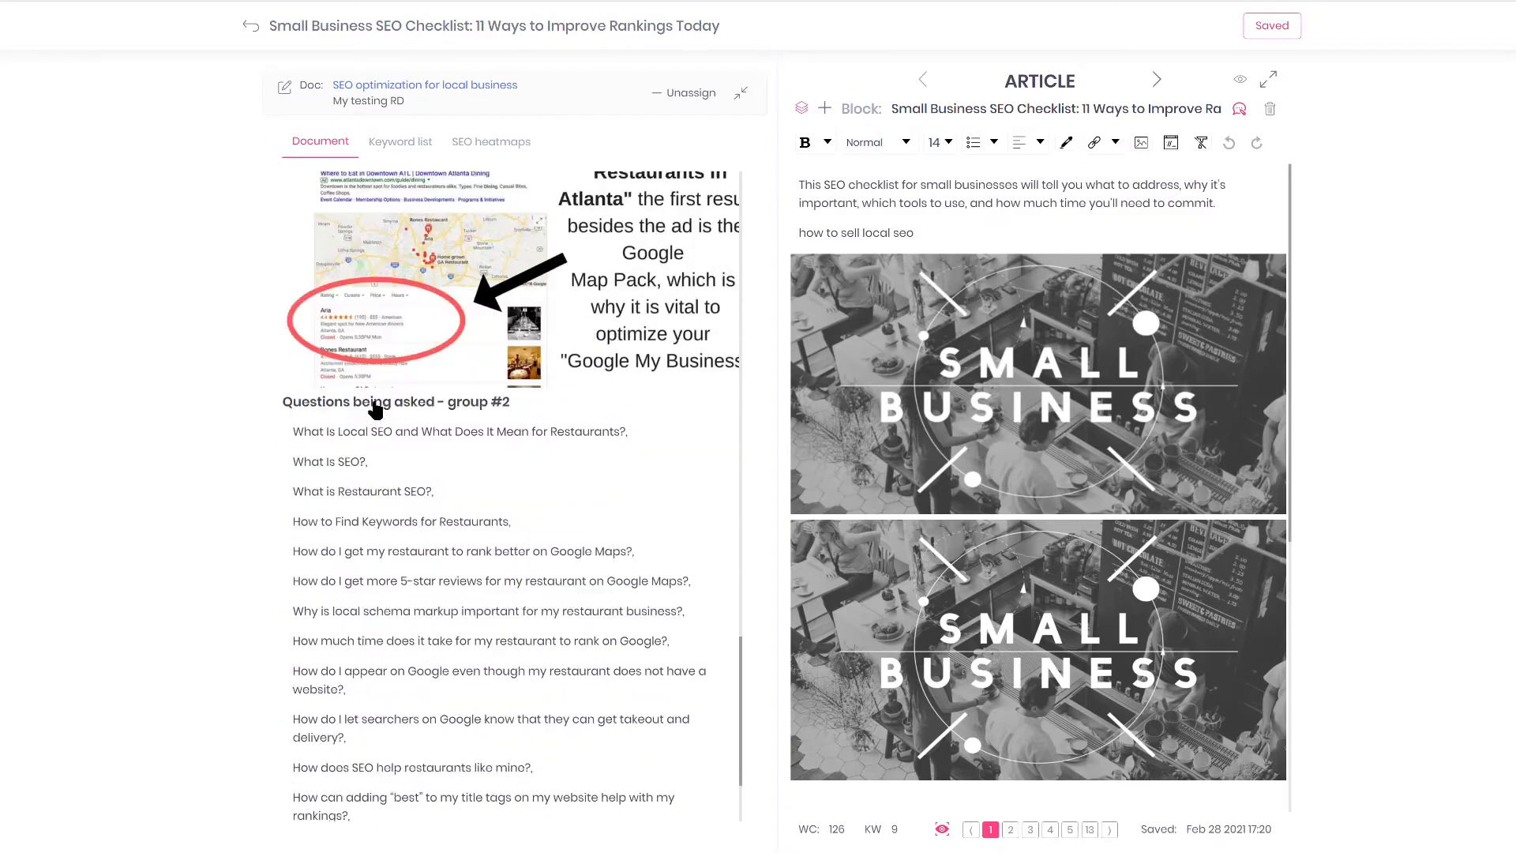
scroll(399, 416, "up", 4)
scroll(400, 410, "down", 9)
scroll(393, 339, "up", 2)
Review the doc's Keyword list and SEO heatmaps, then return to its Document text.
left_click(401, 150)
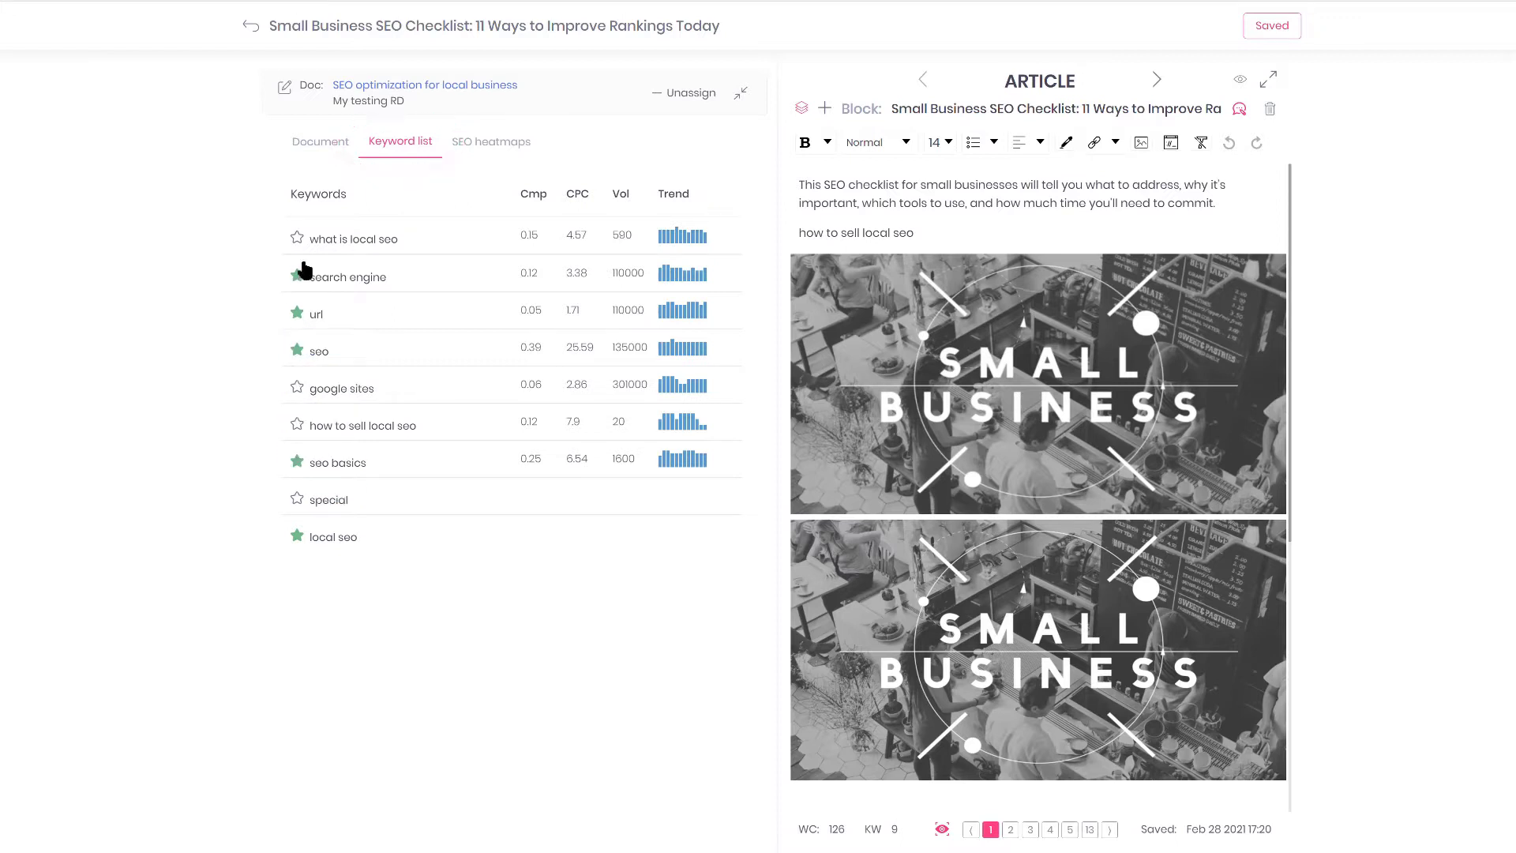
left_click(483, 147)
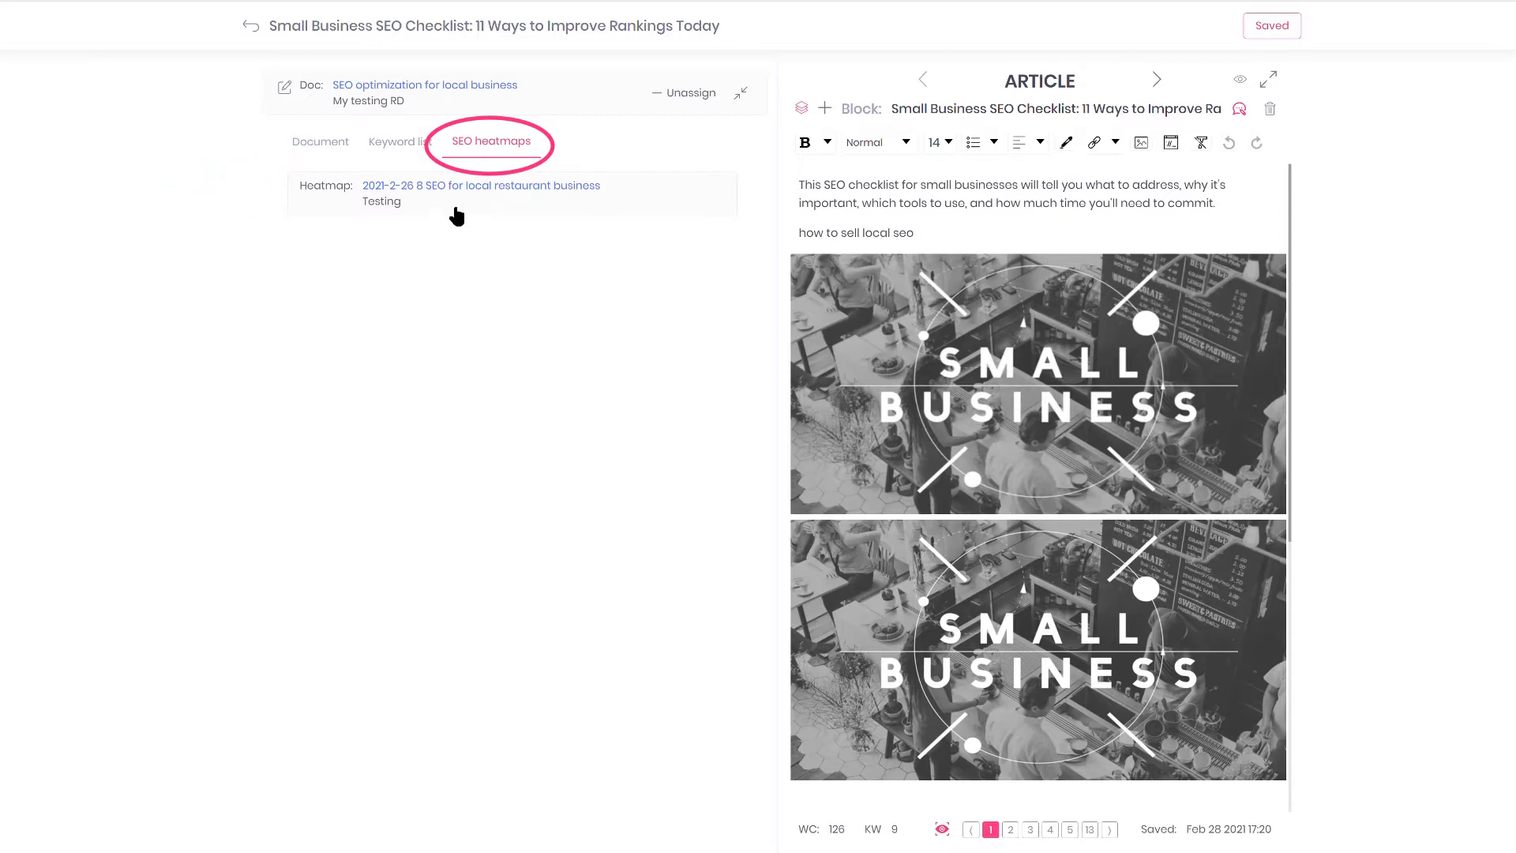
left_click(320, 148)
Create a new research document titled 'Research for my article' from the article's assets.
left_click(585, 108)
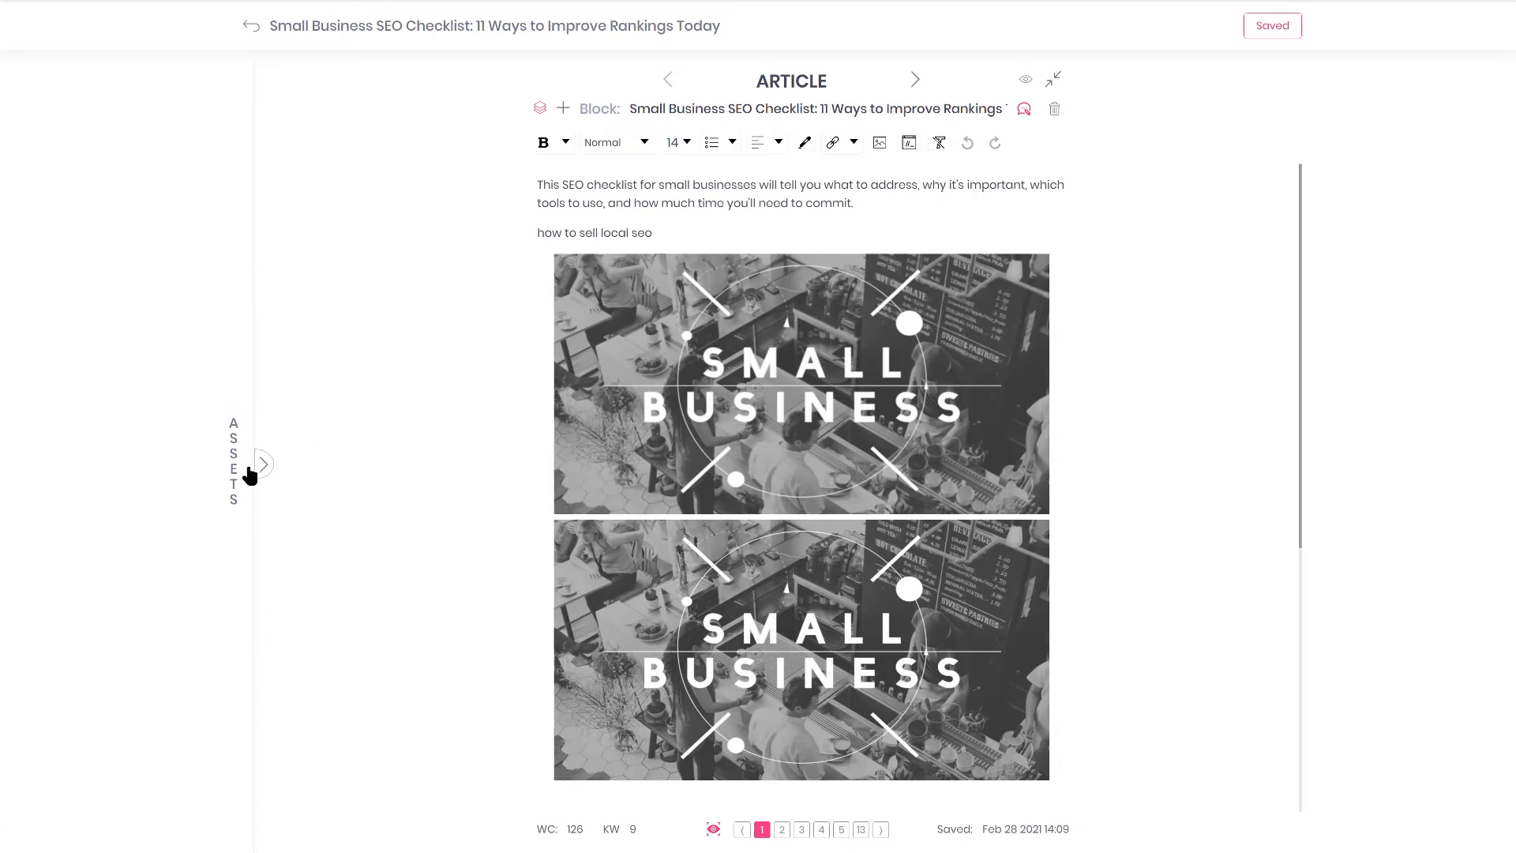
left_click(252, 473)
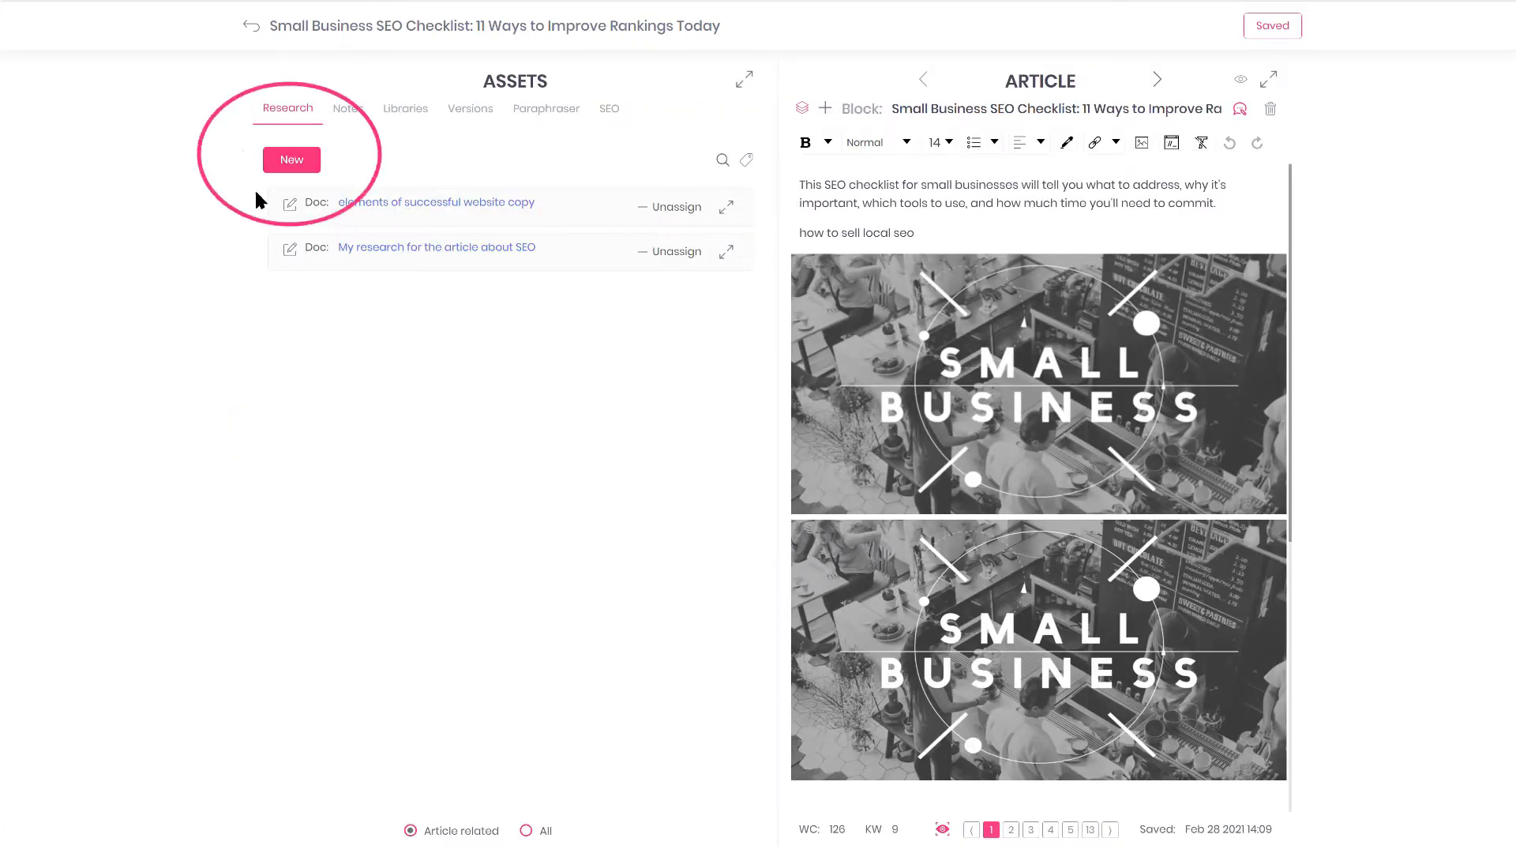
left_click(297, 167)
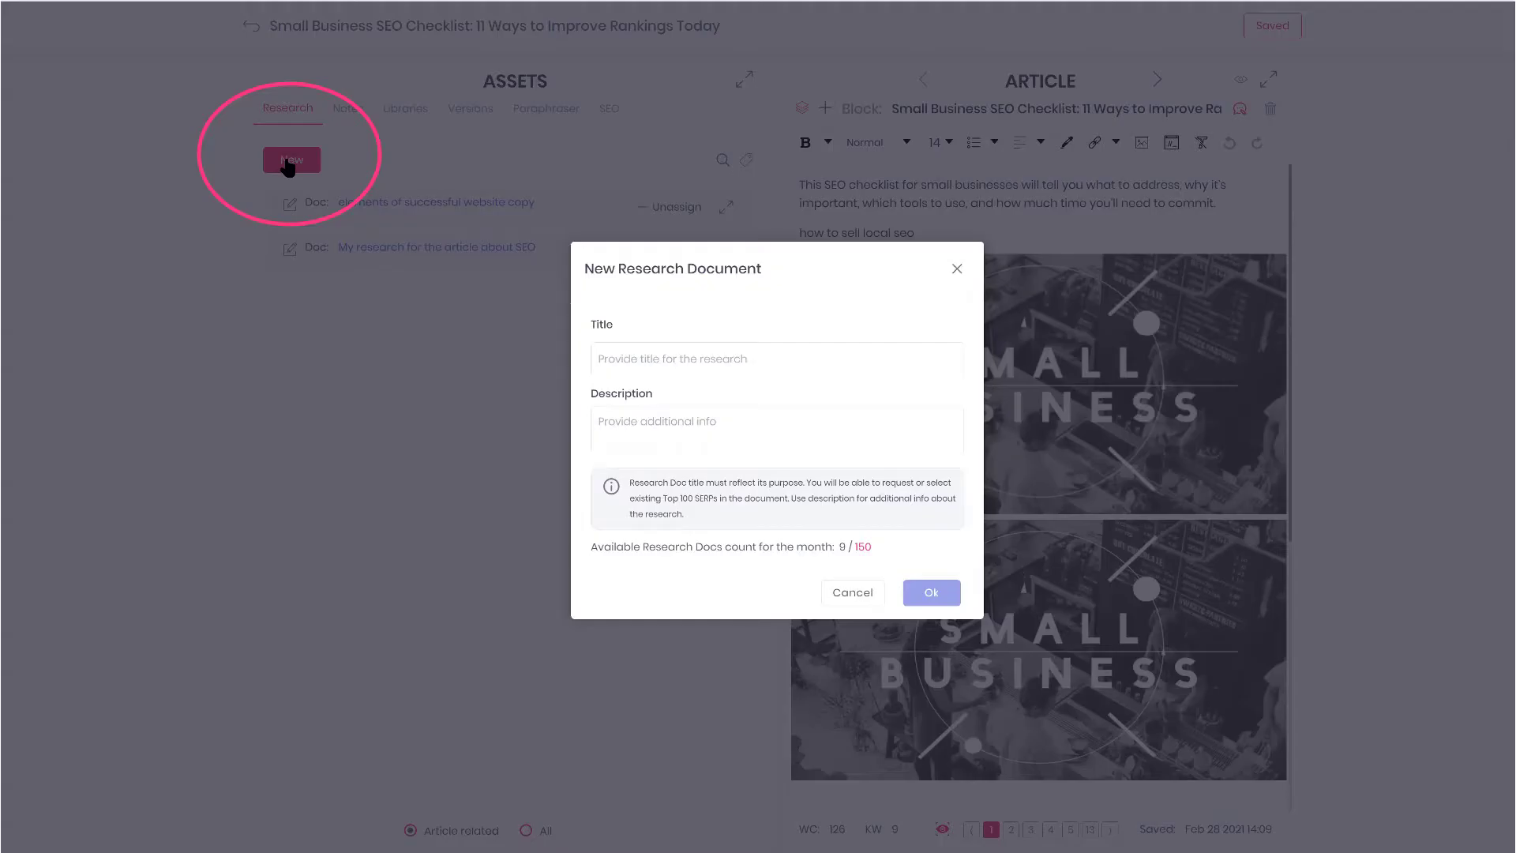
left_click(681, 359)
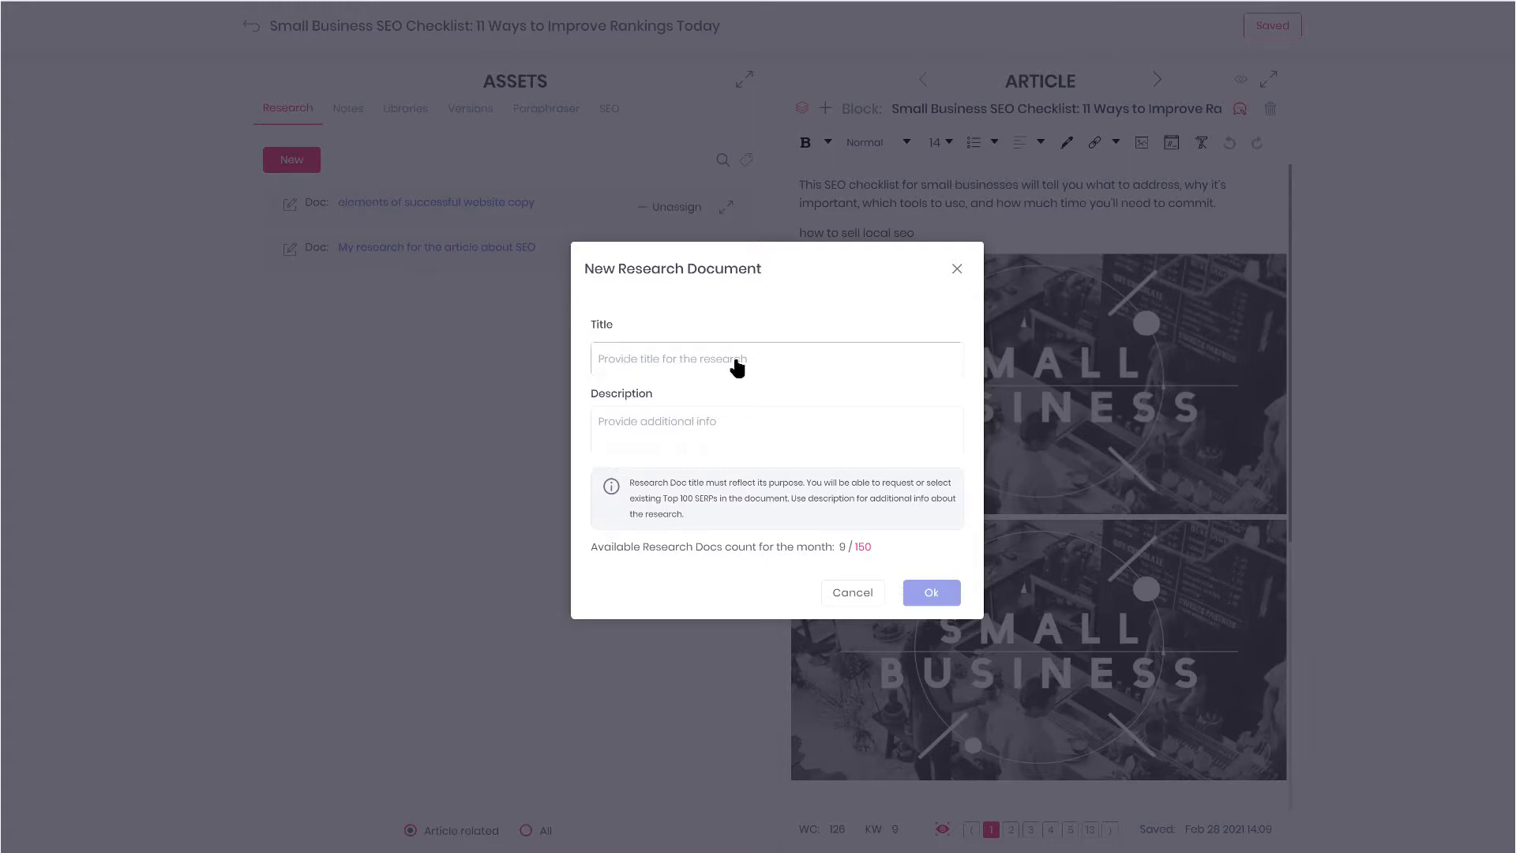
type("Research for my article")
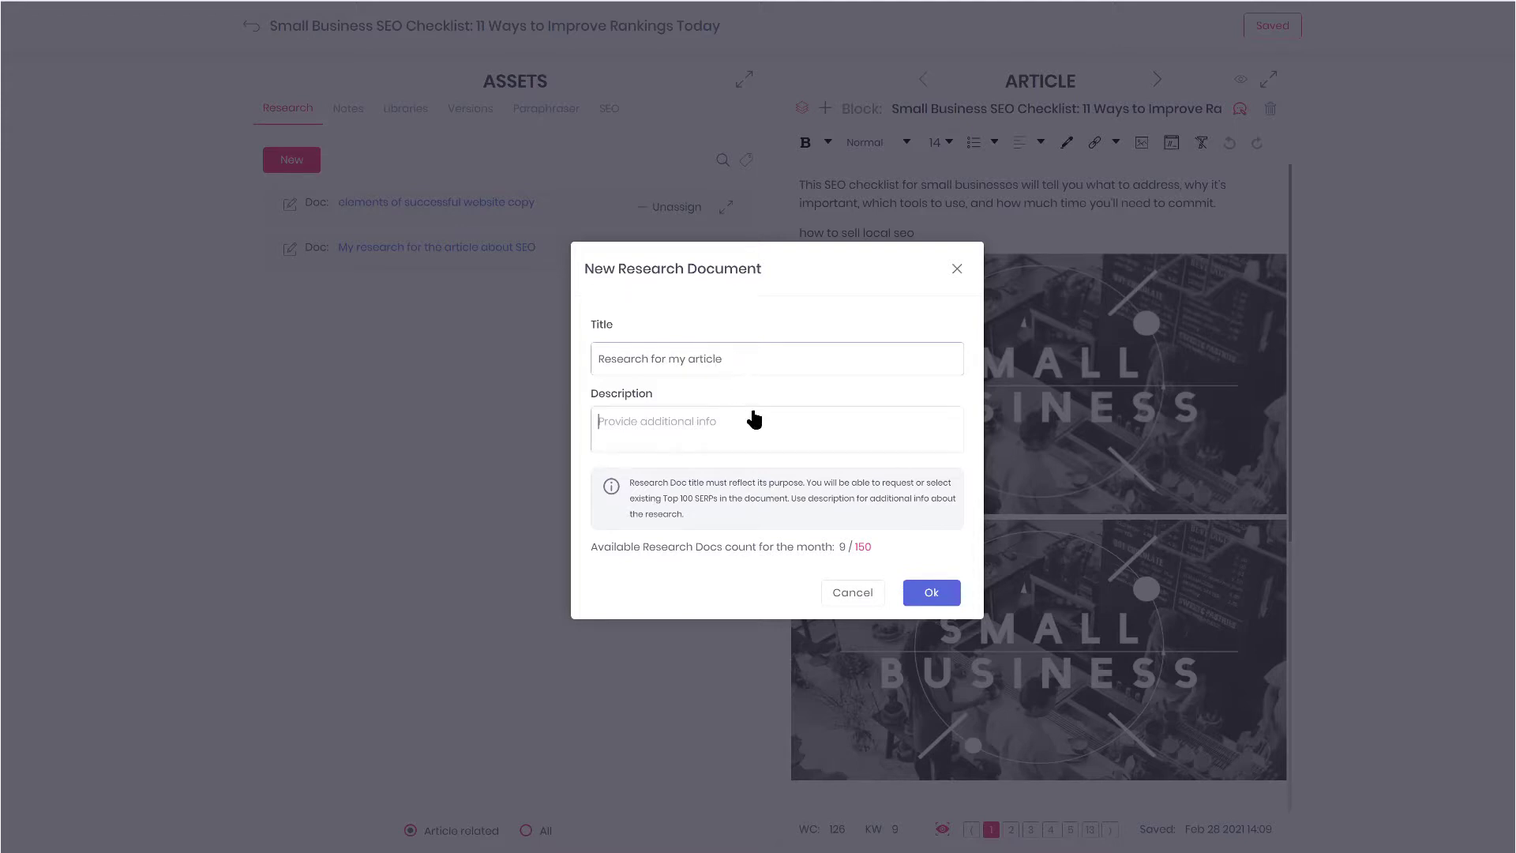
left_click(950, 596)
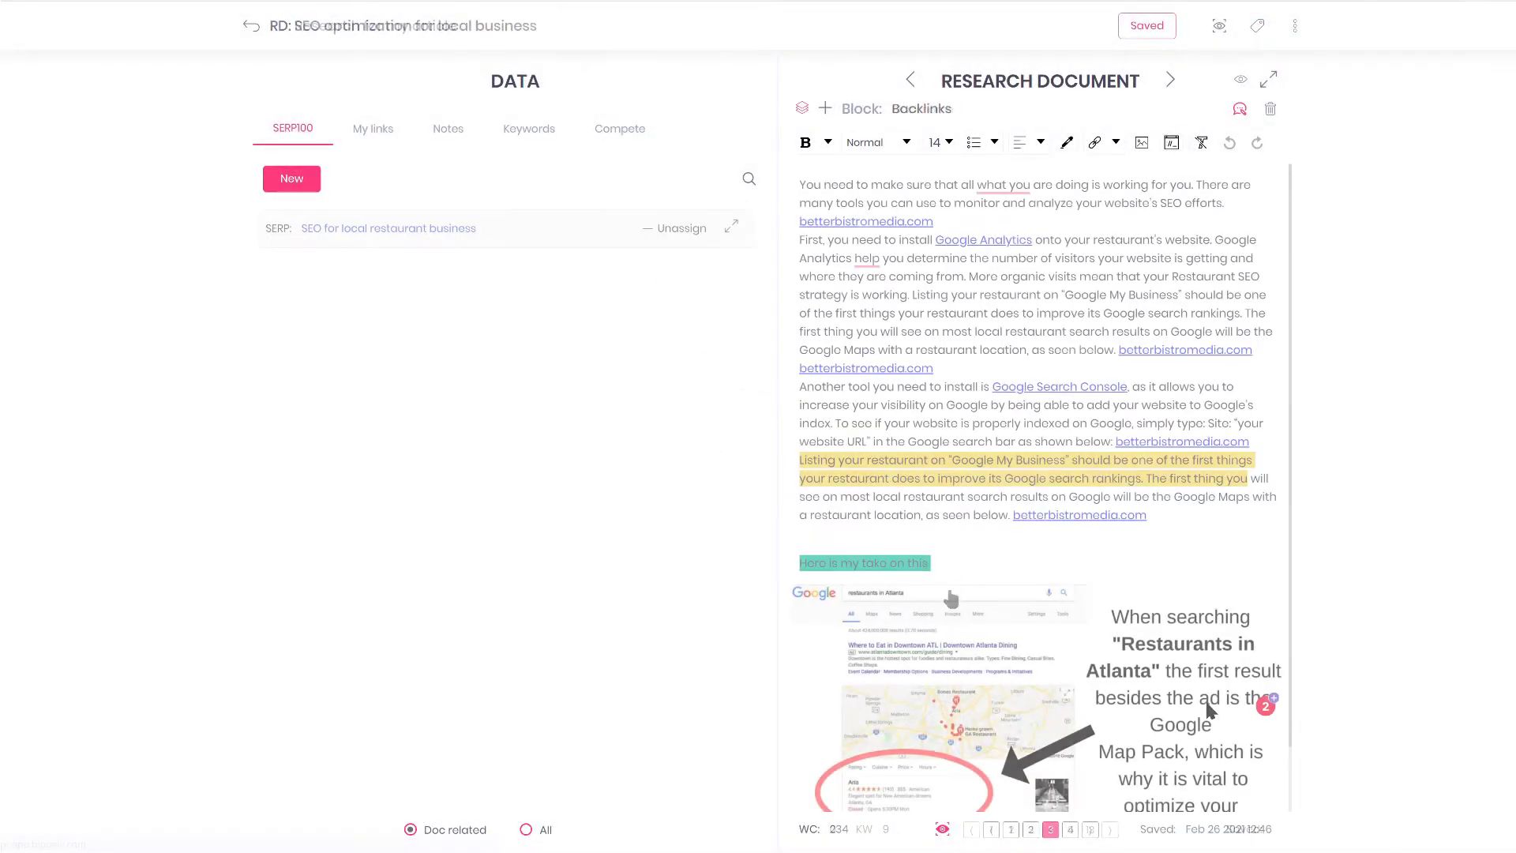
Add a block named 'New block' to the research doc and save it.
scroll(916, 569, "down", 1)
scroll(905, 603, "up", 1)
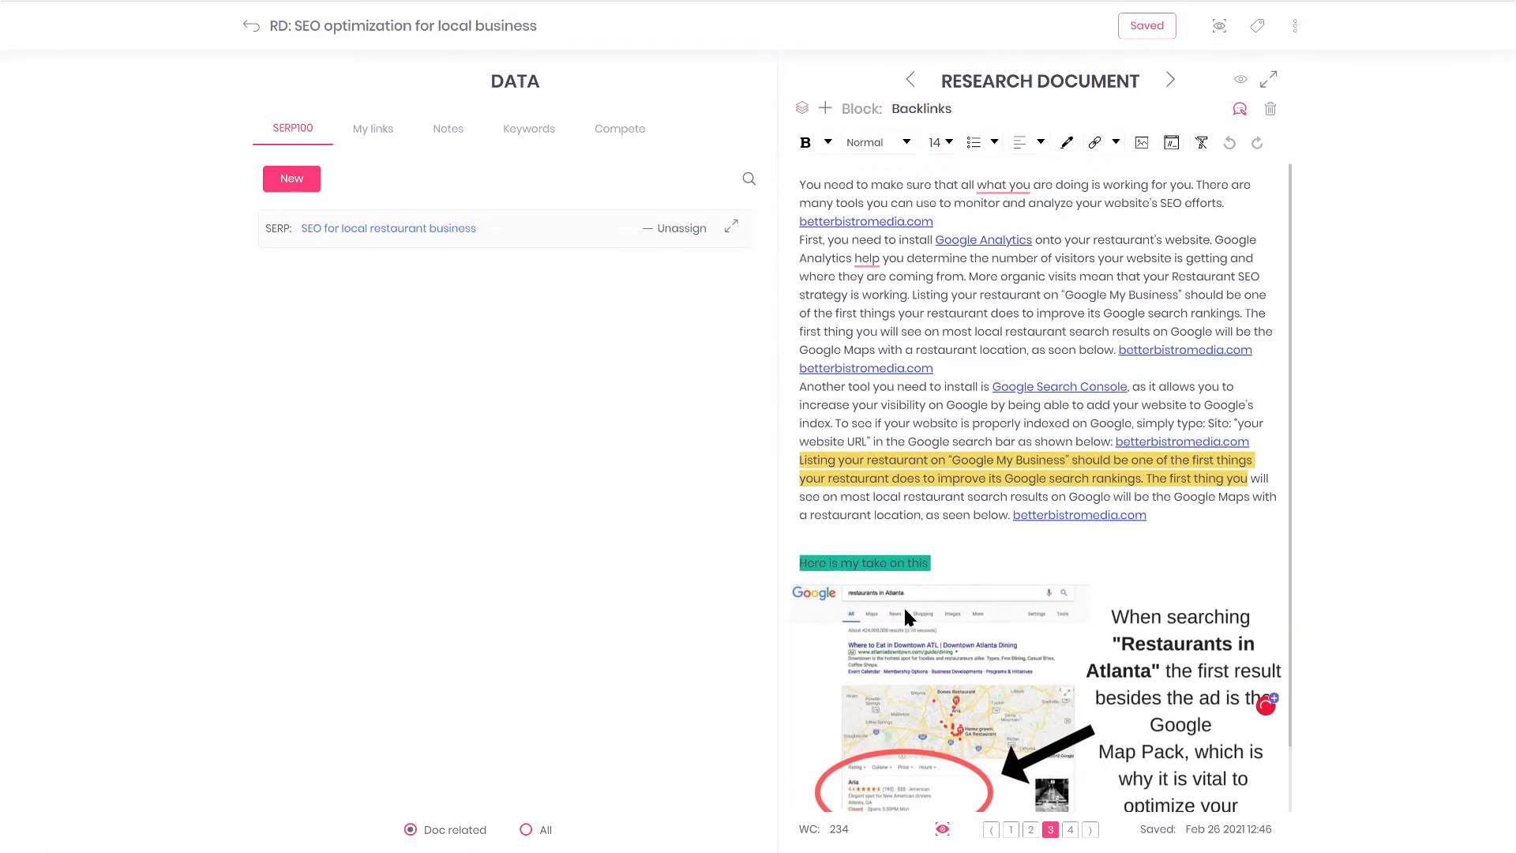
left_click(825, 109)
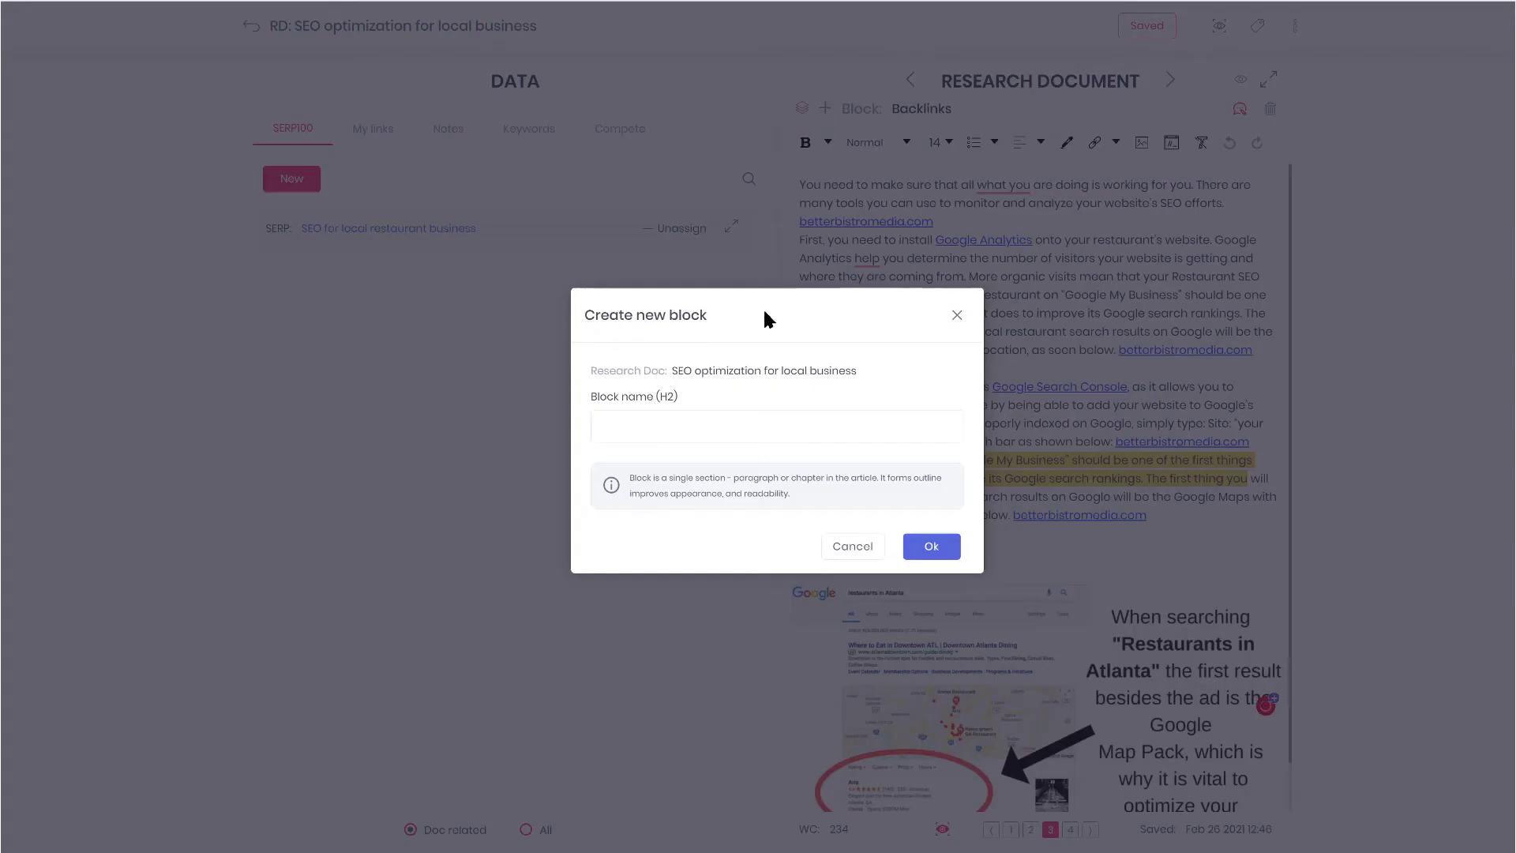
type("New bl")
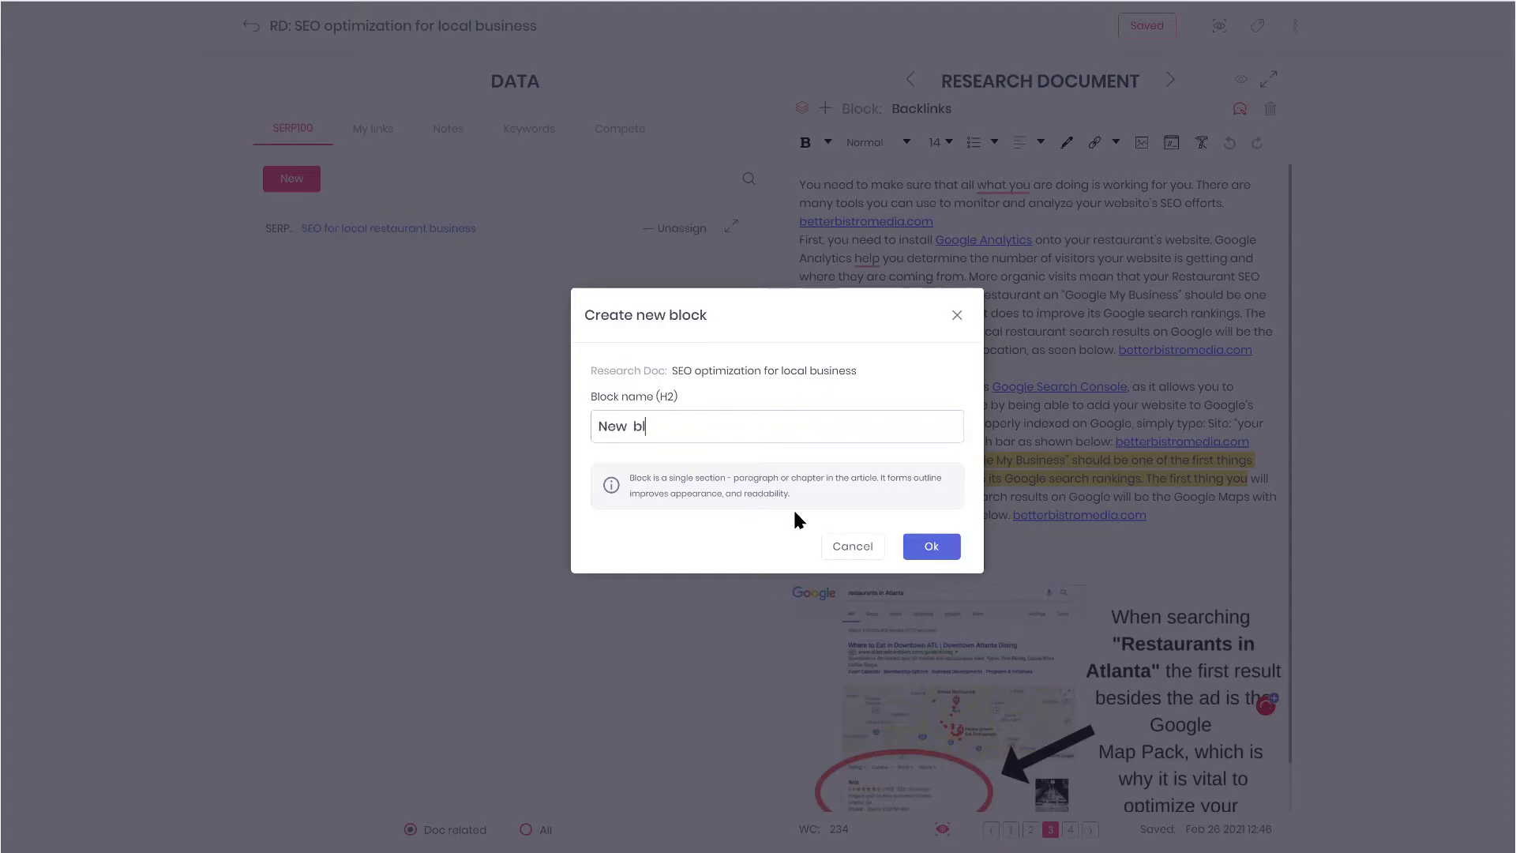
type("ock")
left_click(925, 545)
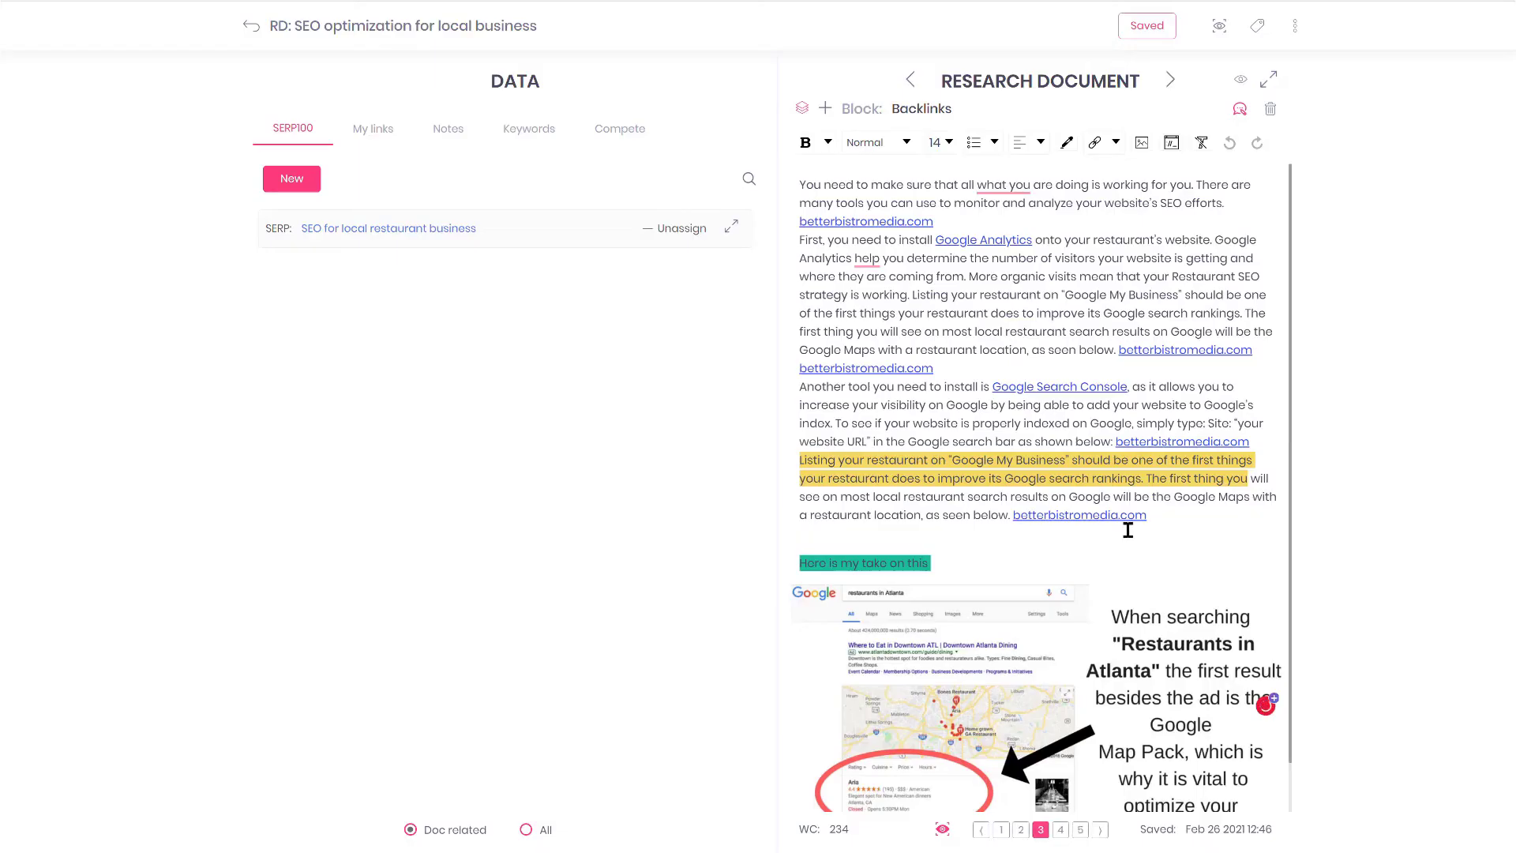
left_click(1039, 829)
left_click(928, 491)
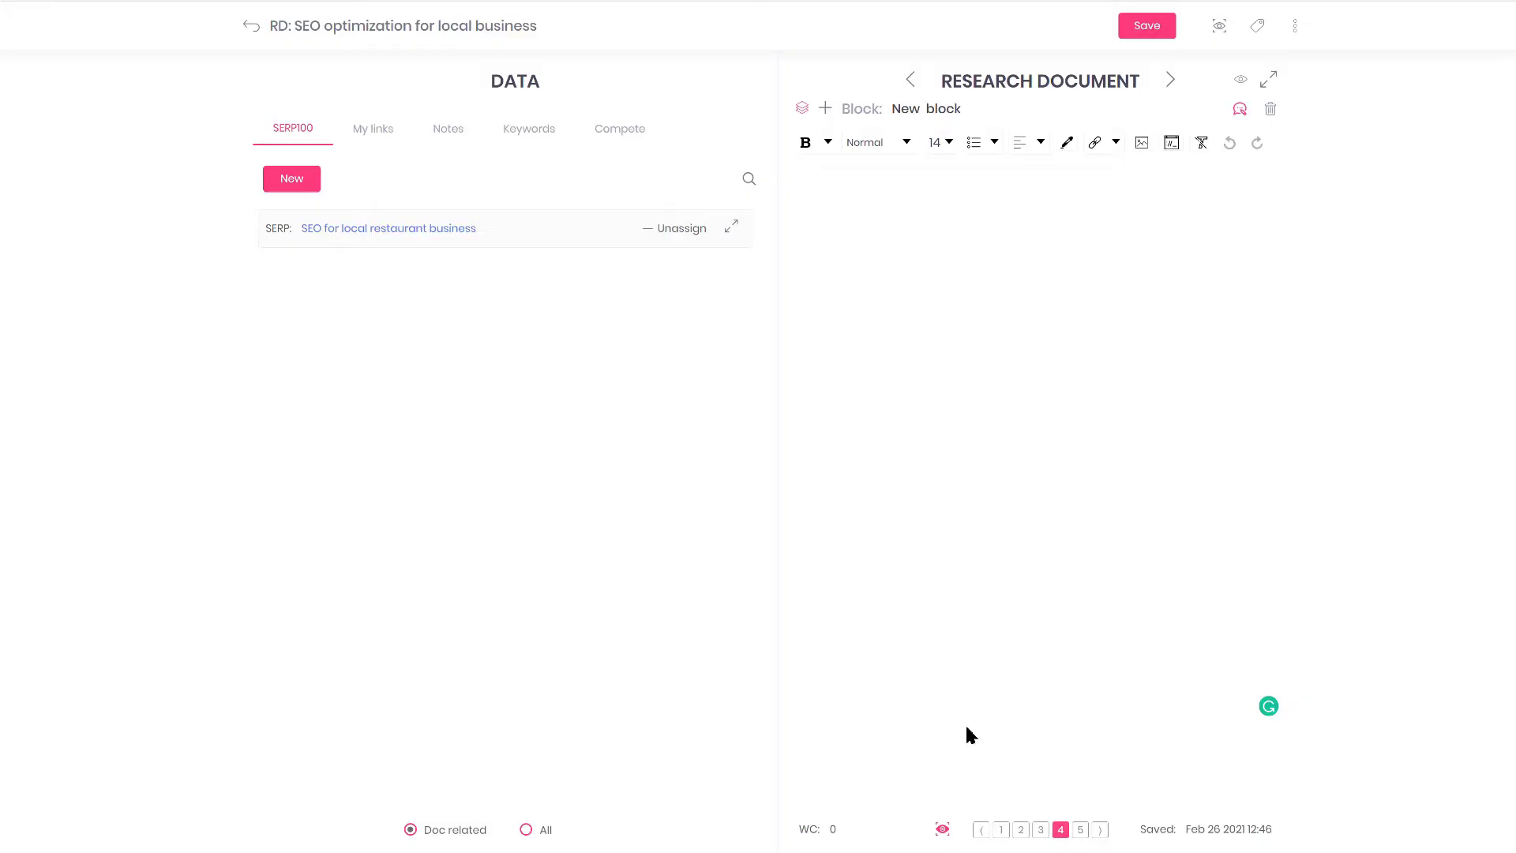
Move New block to the top of the outline and open it.
left_click(1020, 829)
left_click(942, 829)
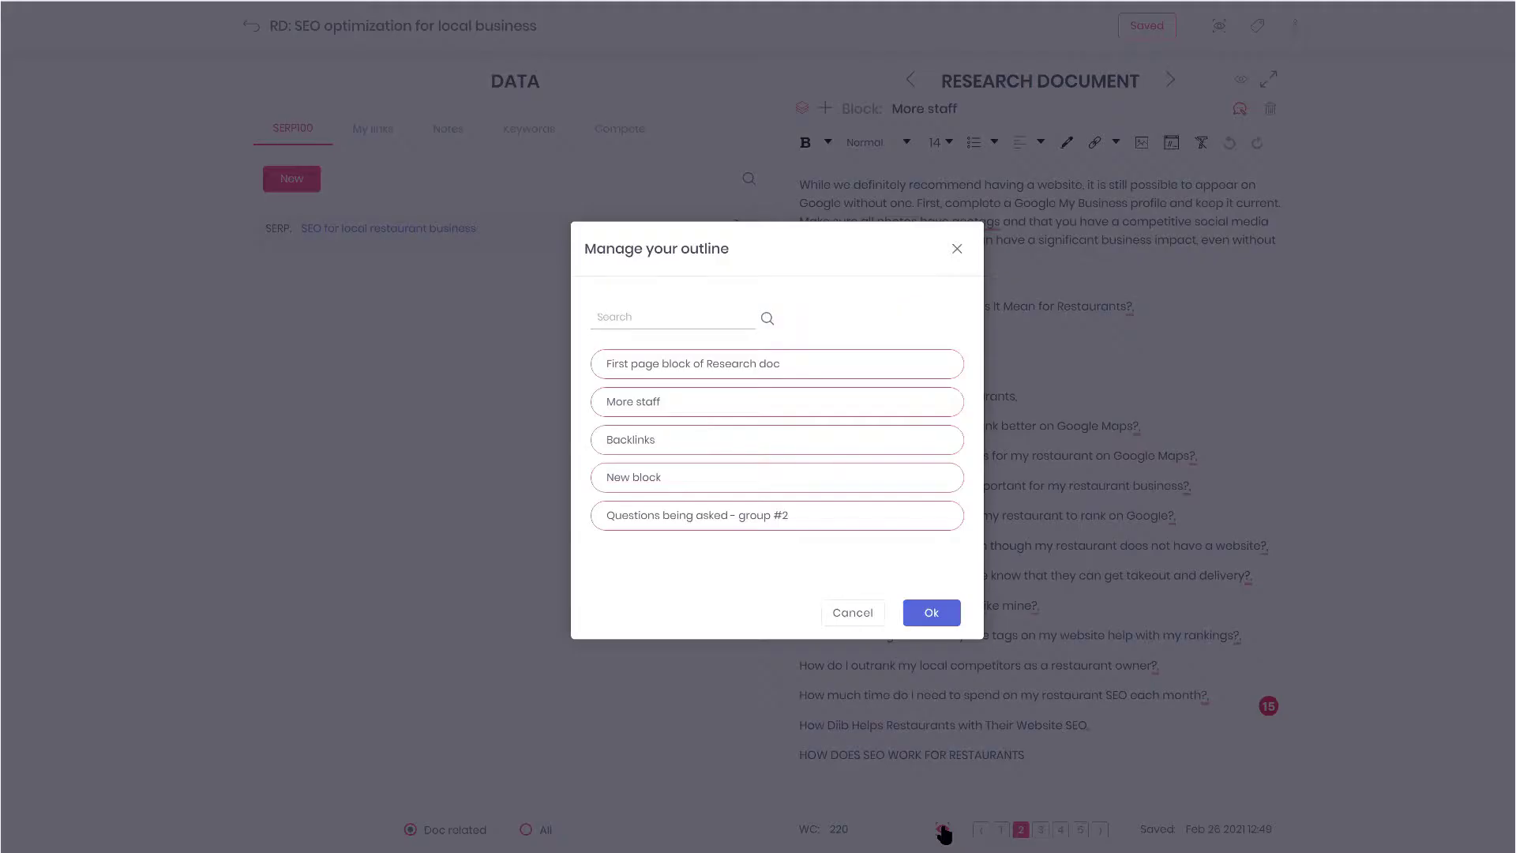
left_click_drag(782, 478, 775, 406)
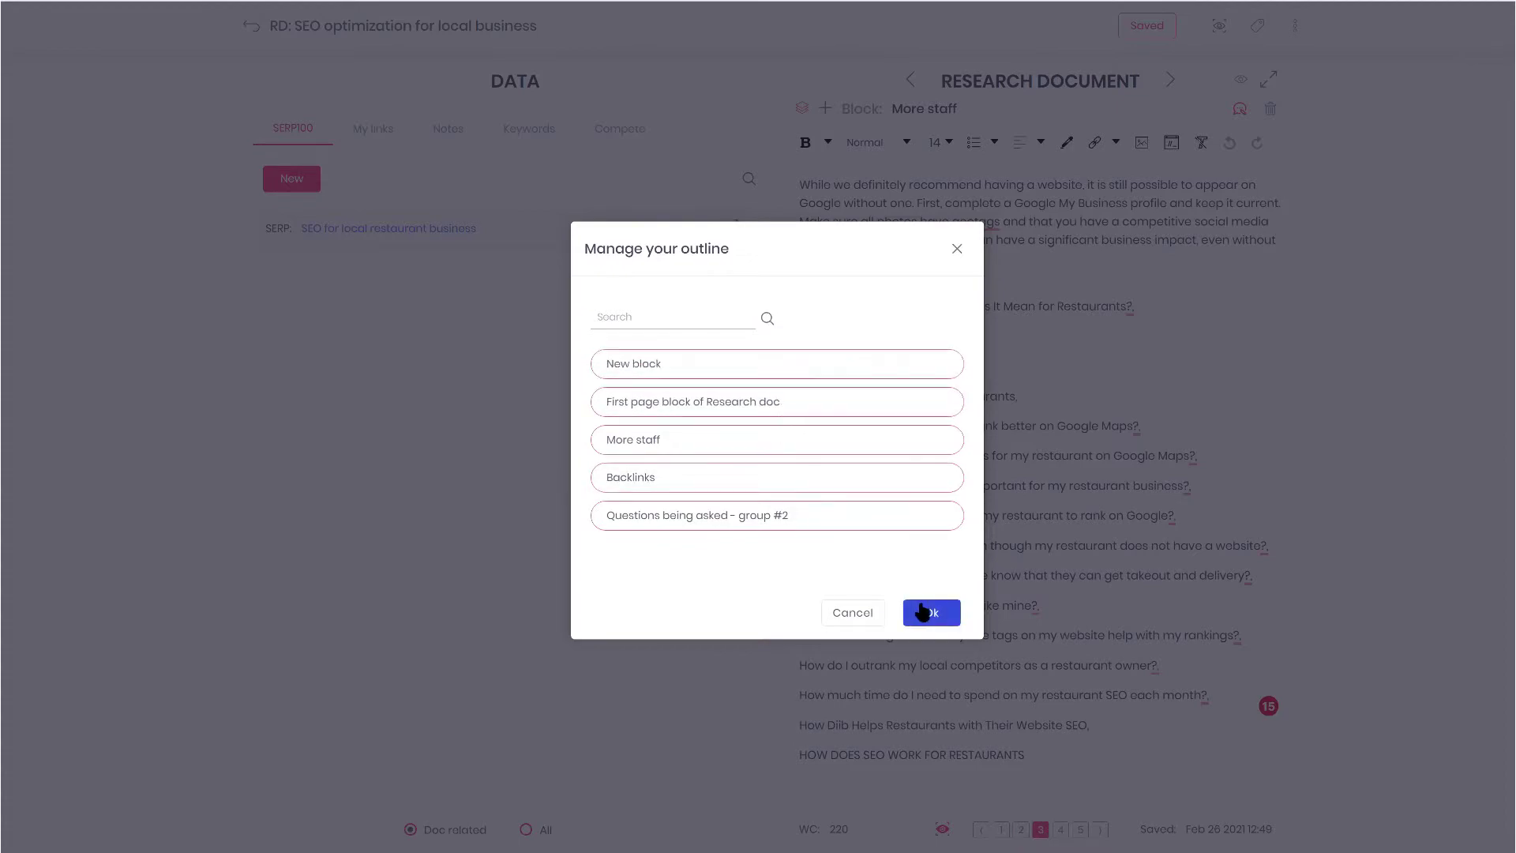
left_click(934, 512)
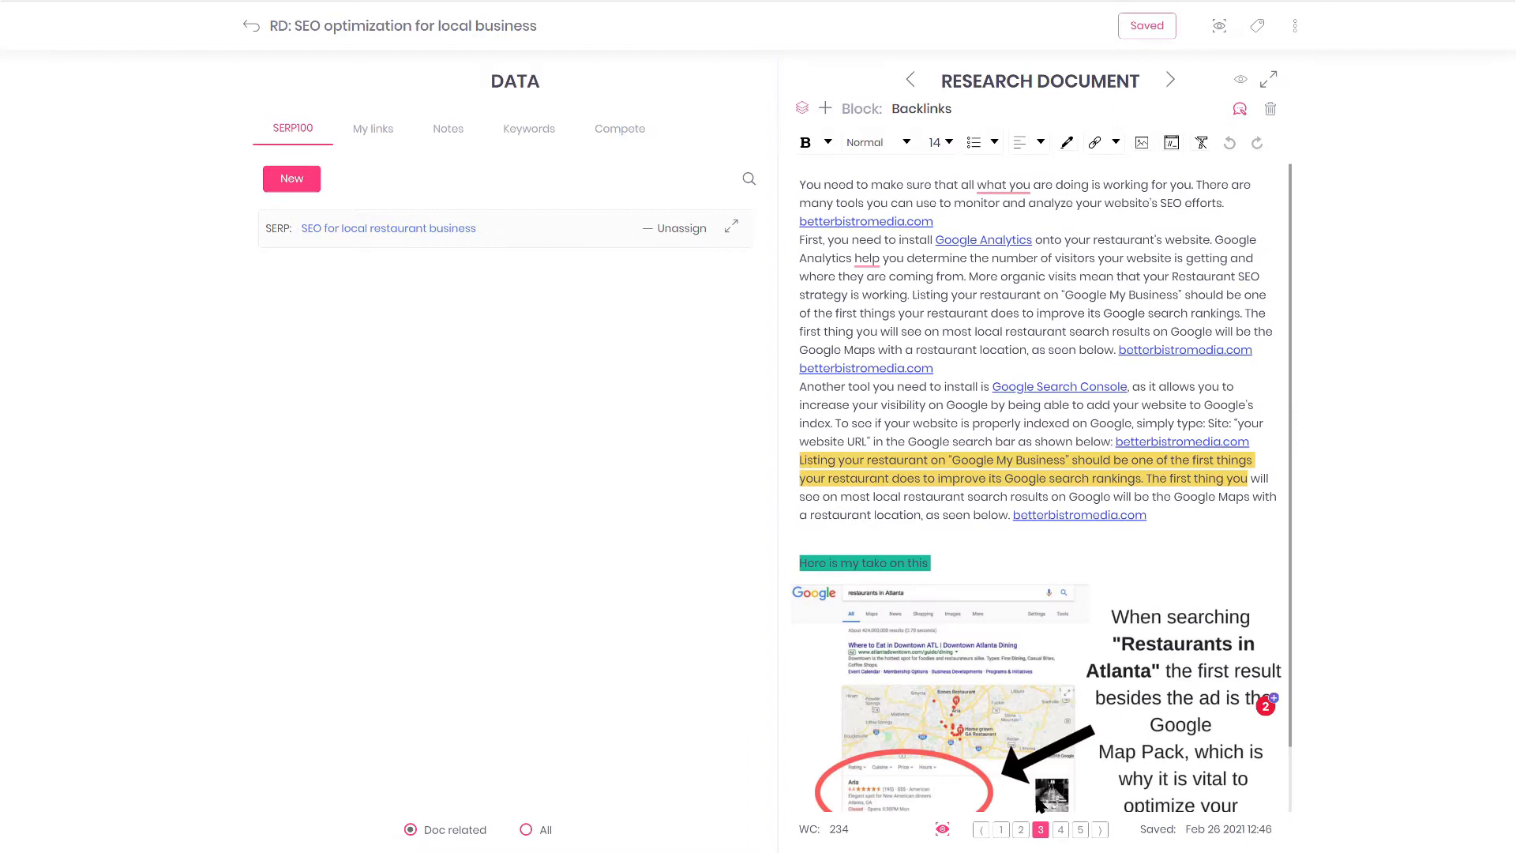
left_click(1061, 830)
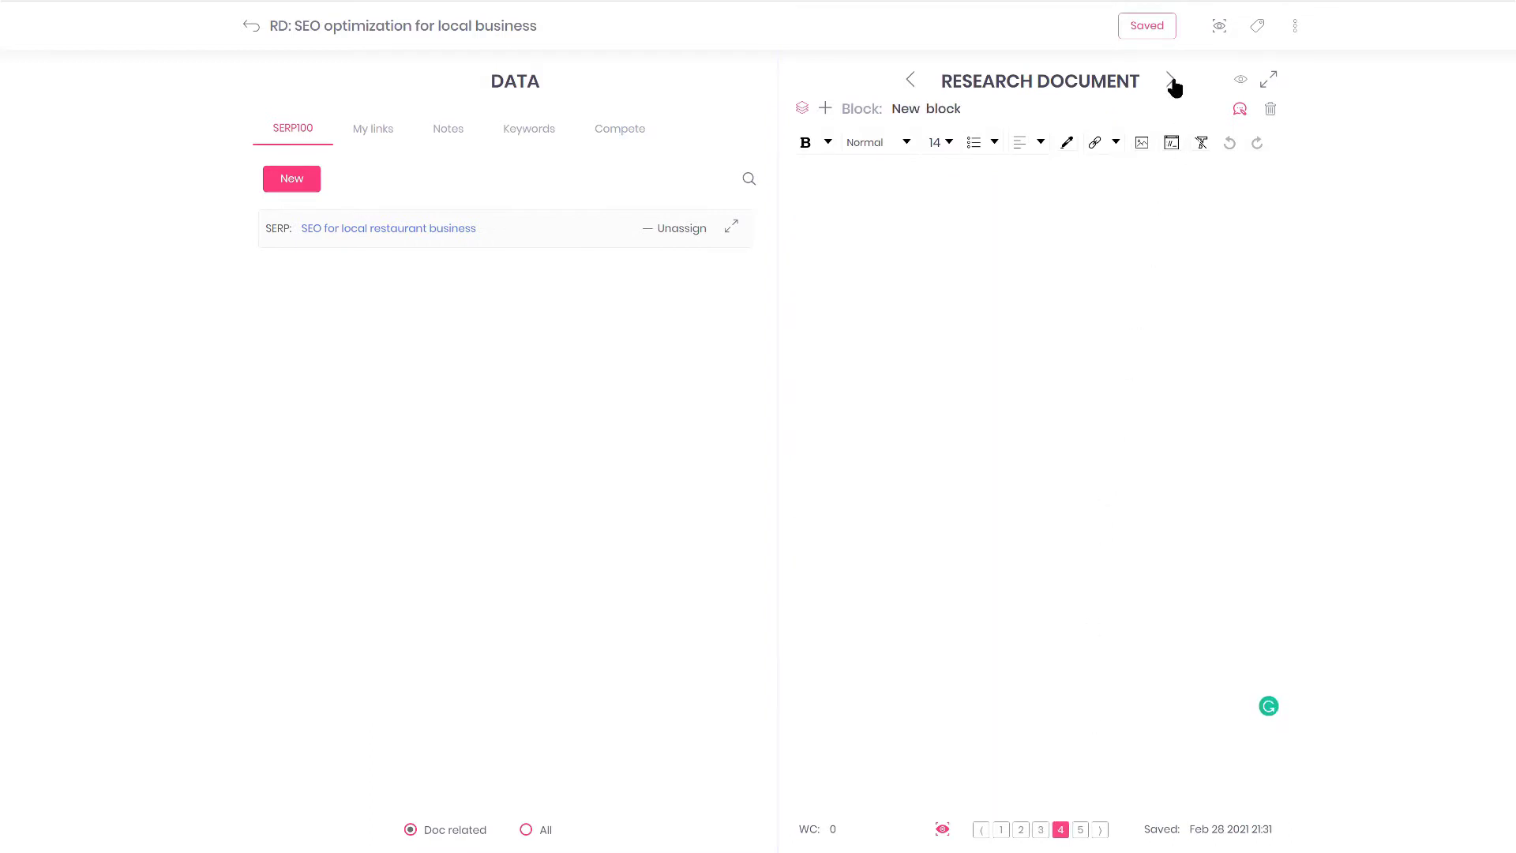
left_click(1171, 80)
left_click(909, 81)
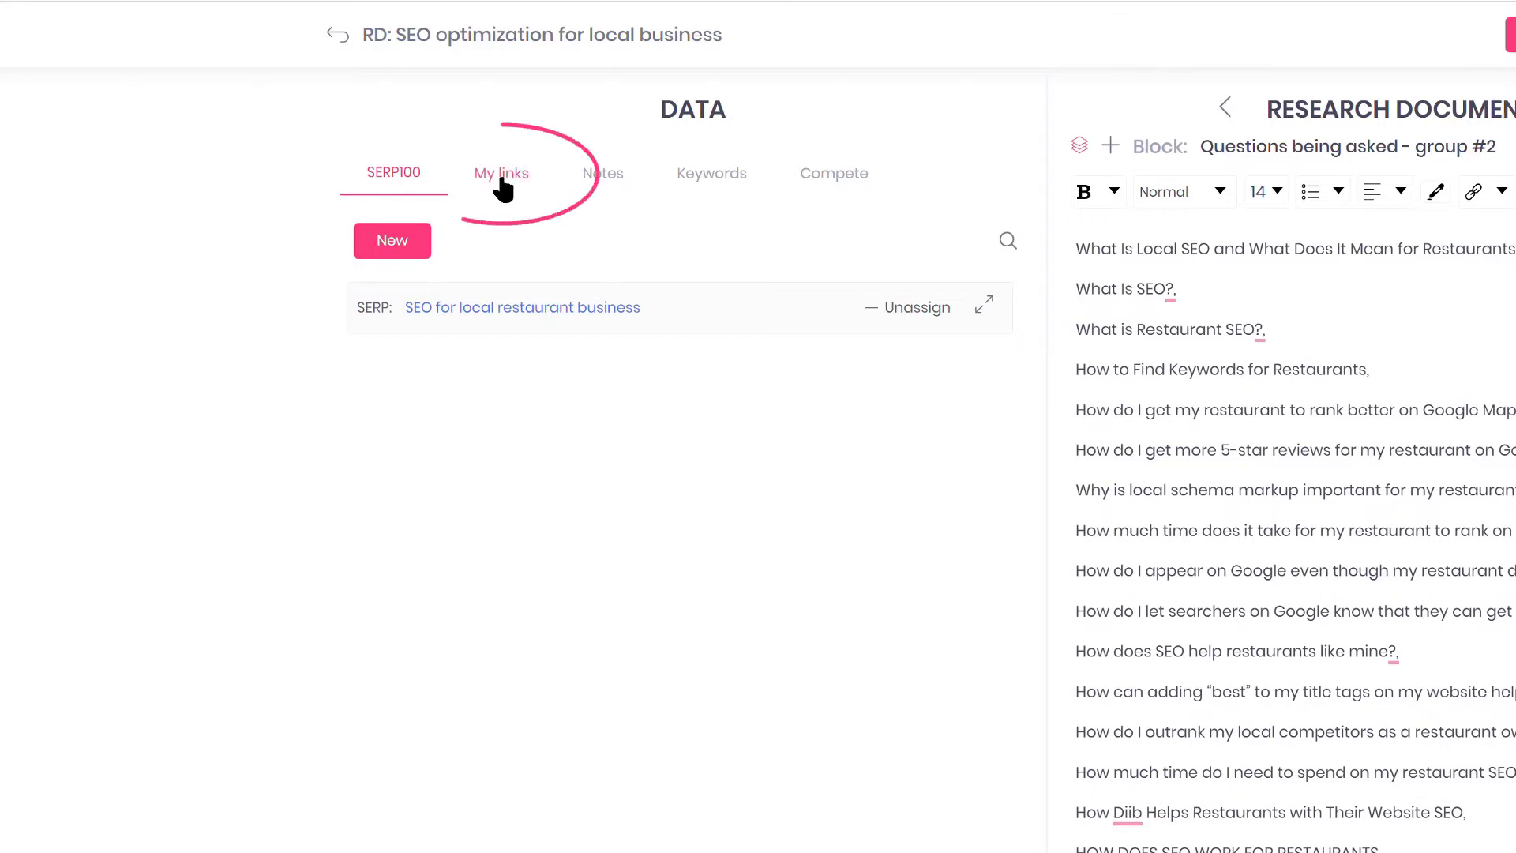
Browse the My links list, expanding a link's outline and cancelling an add-from-URL.
left_click(502, 178)
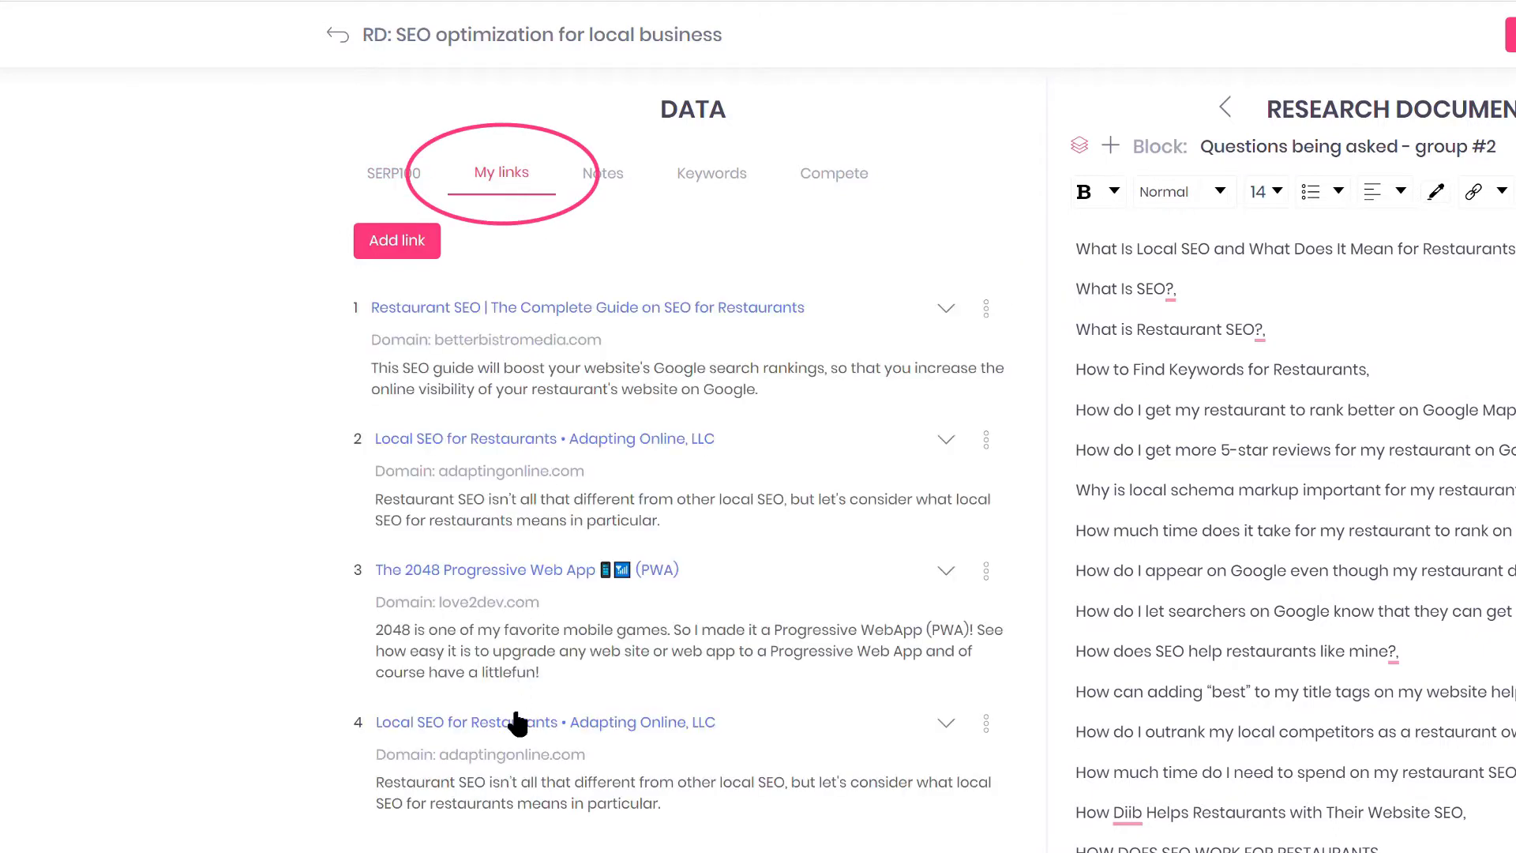
left_click(947, 442)
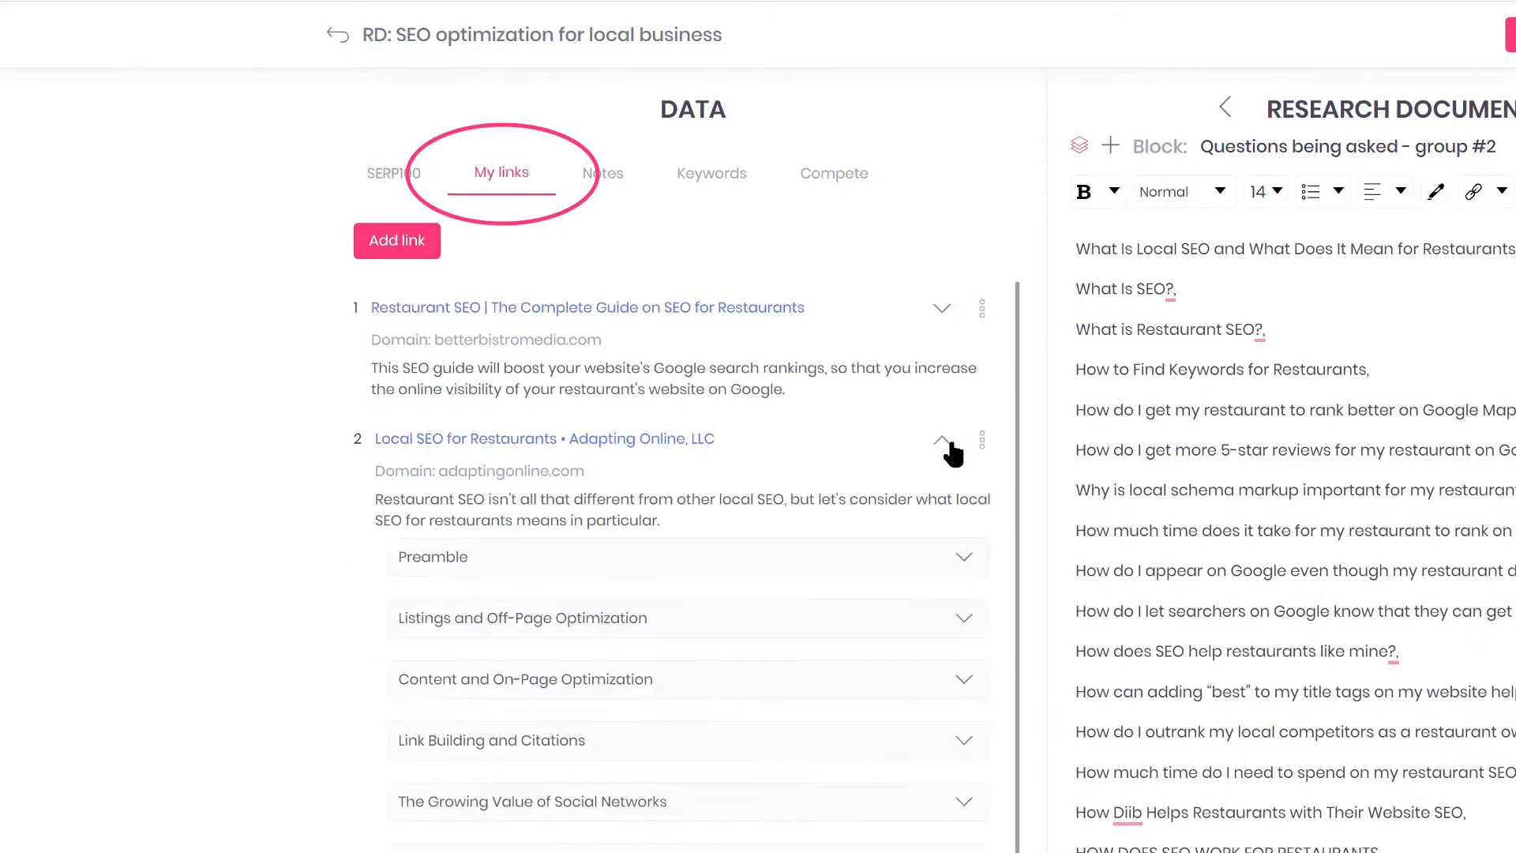
left_click(947, 442)
left_click(416, 244)
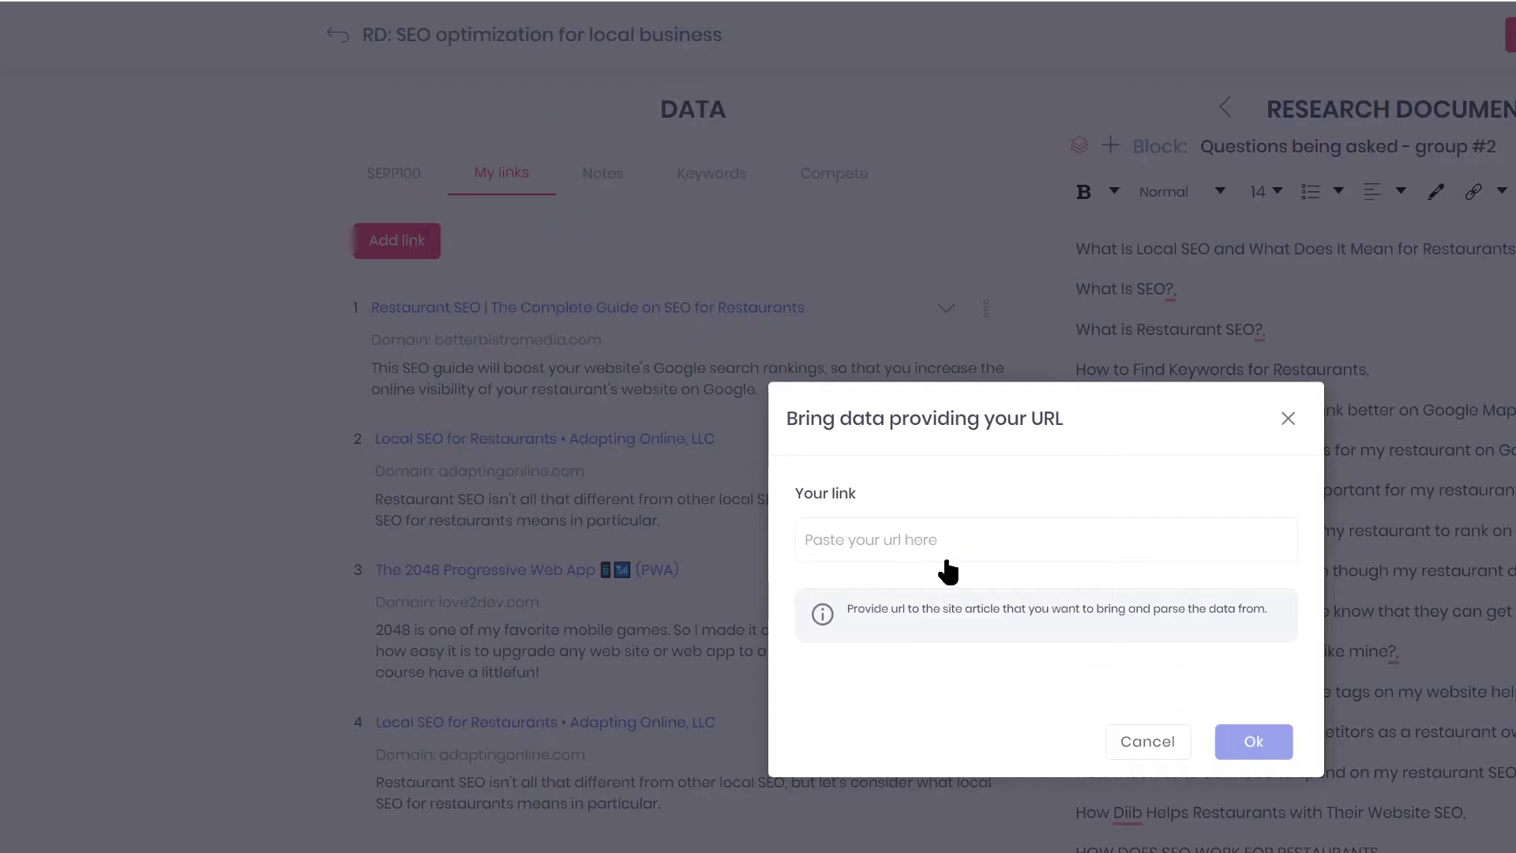
left_click(1149, 744)
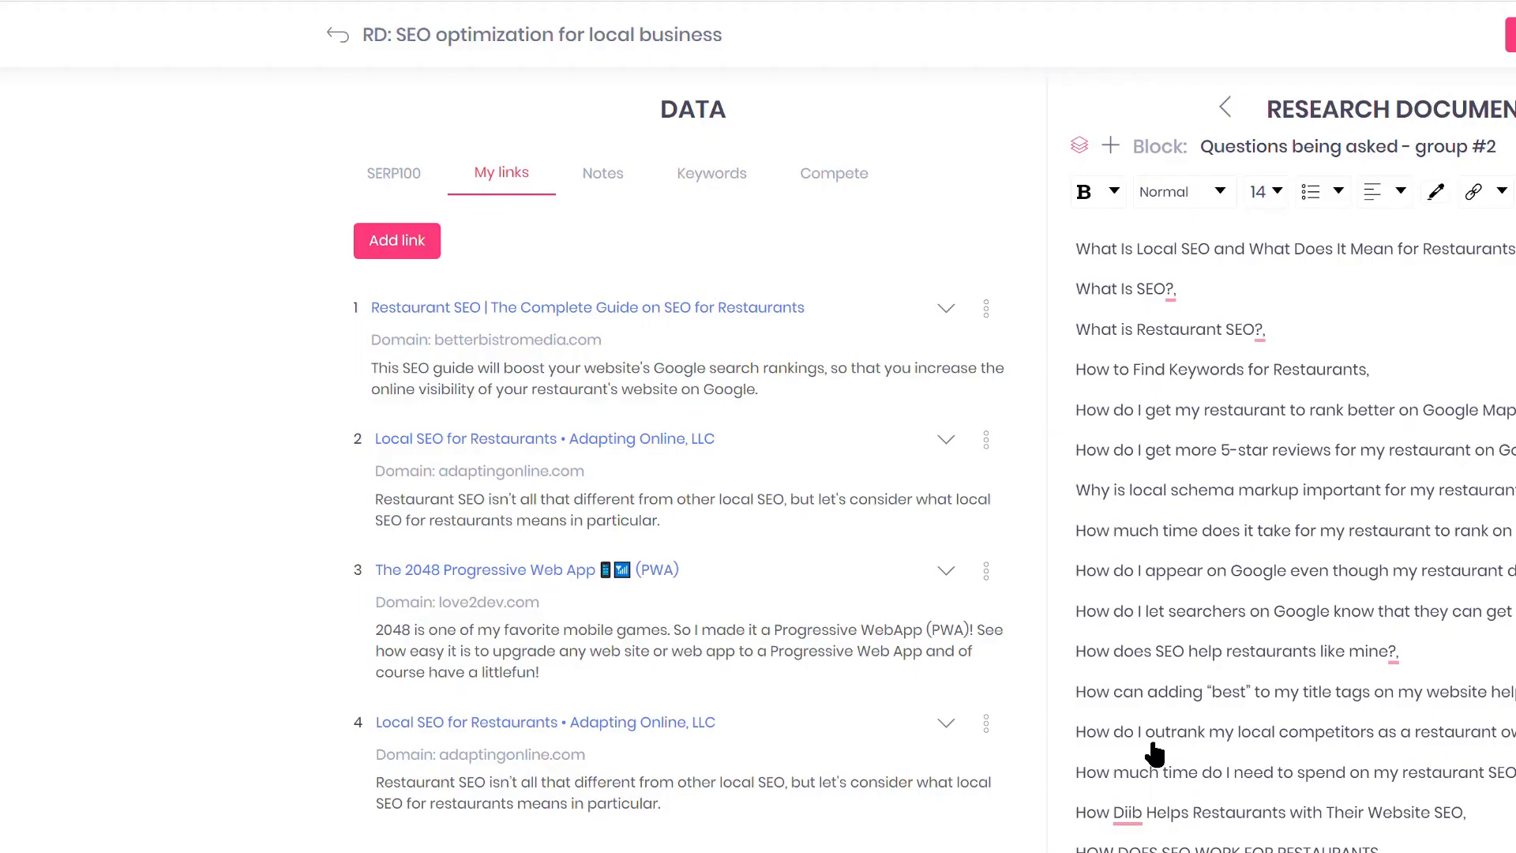
Scroll through the research document's Notes.
left_click(609, 175)
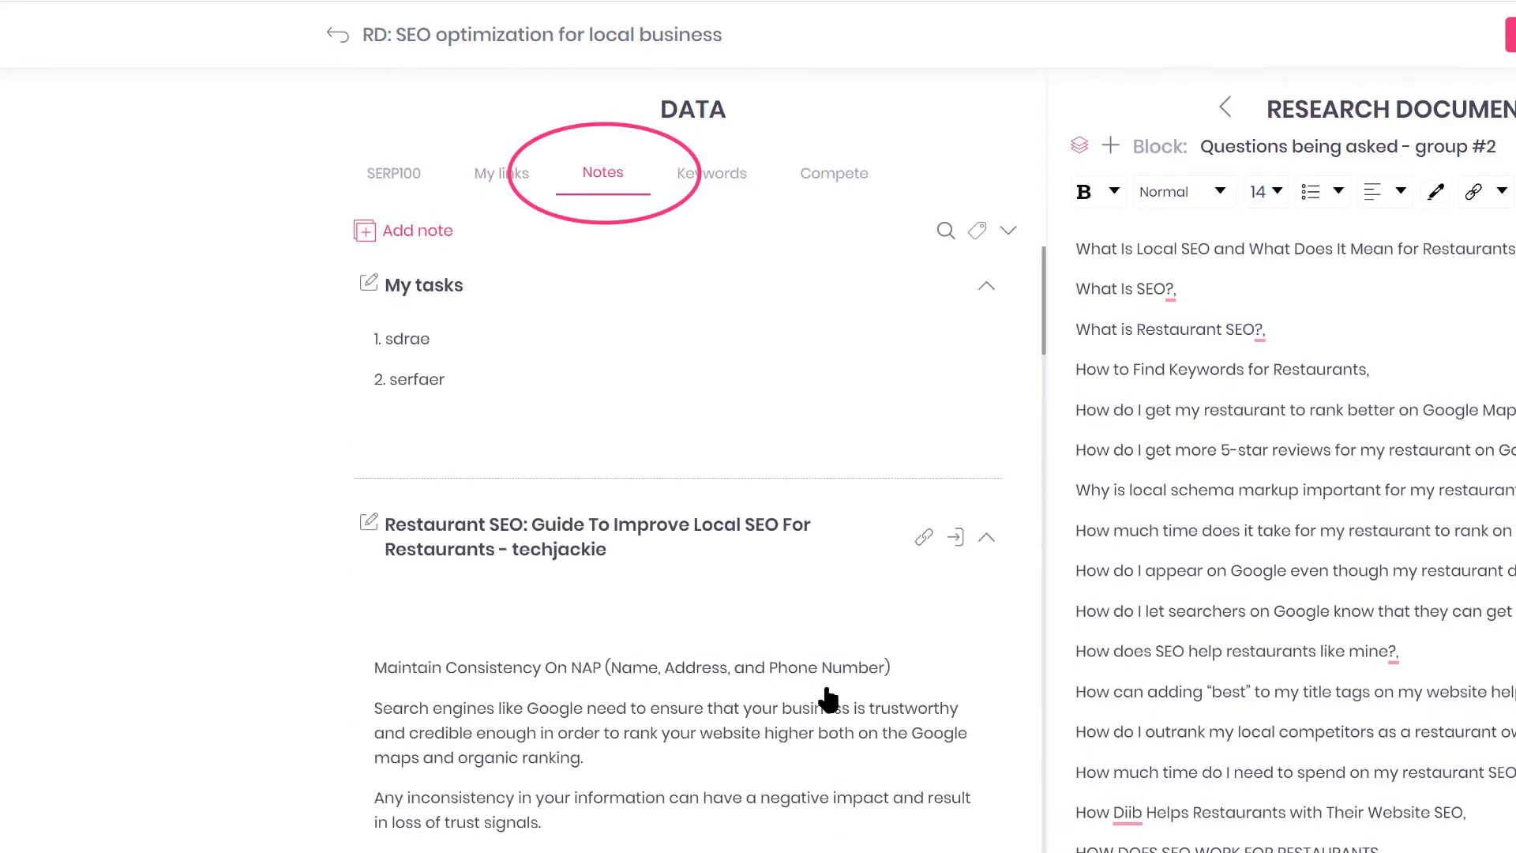
scroll(828, 697, "down", 5)
scroll(828, 696, "up", 4)
scroll(519, 512, "down", 3)
scroll(518, 512, "down", 4)
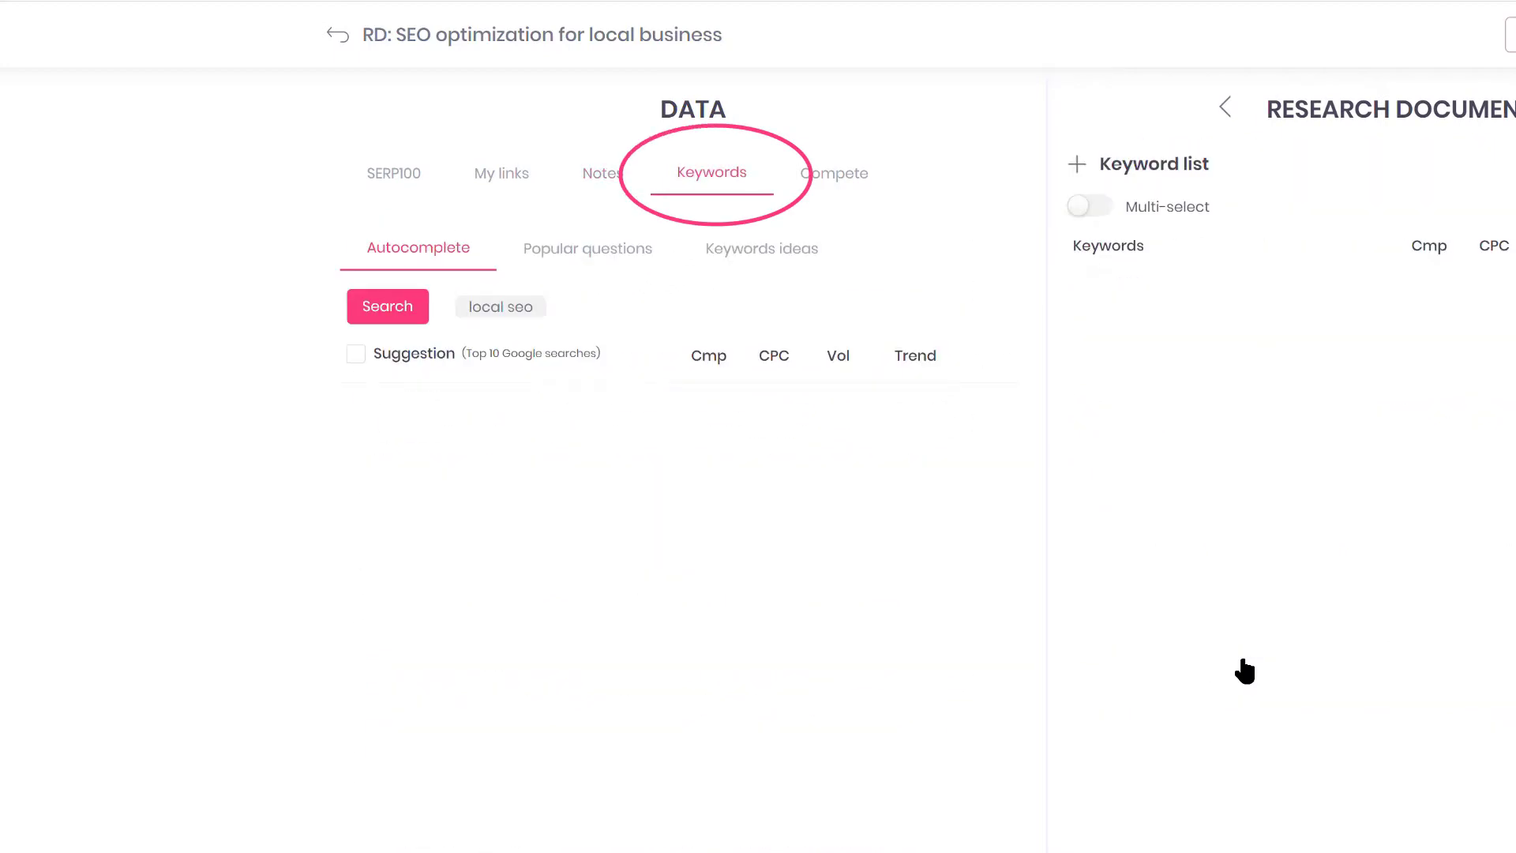
scroll(856, 633, "down", 5)
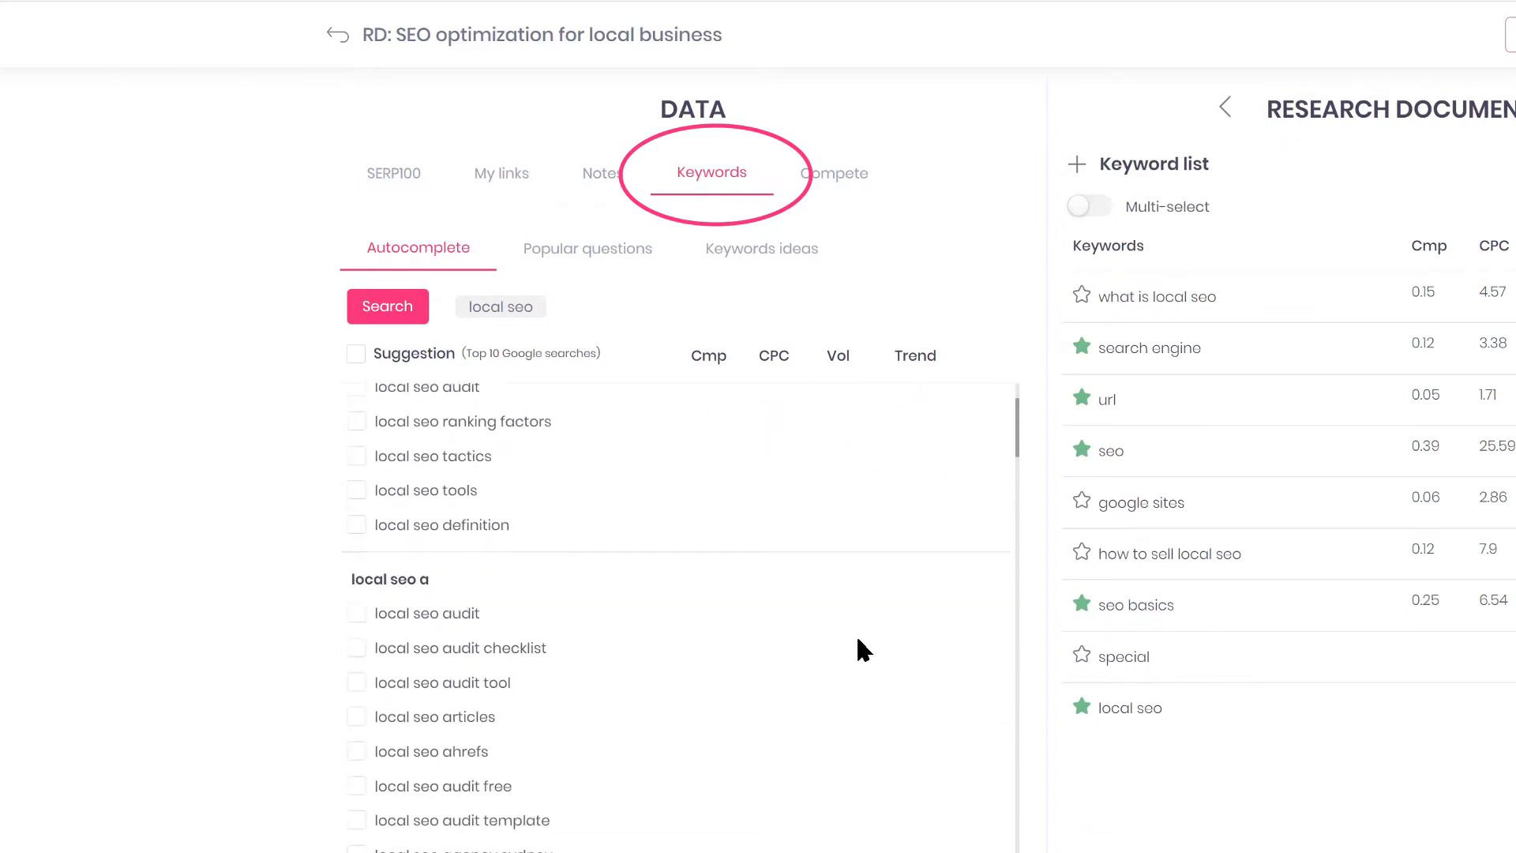
Check local seo popular questions, keyword ideas and the Compete heatmap, then return to SERP100.
left_click(622, 259)
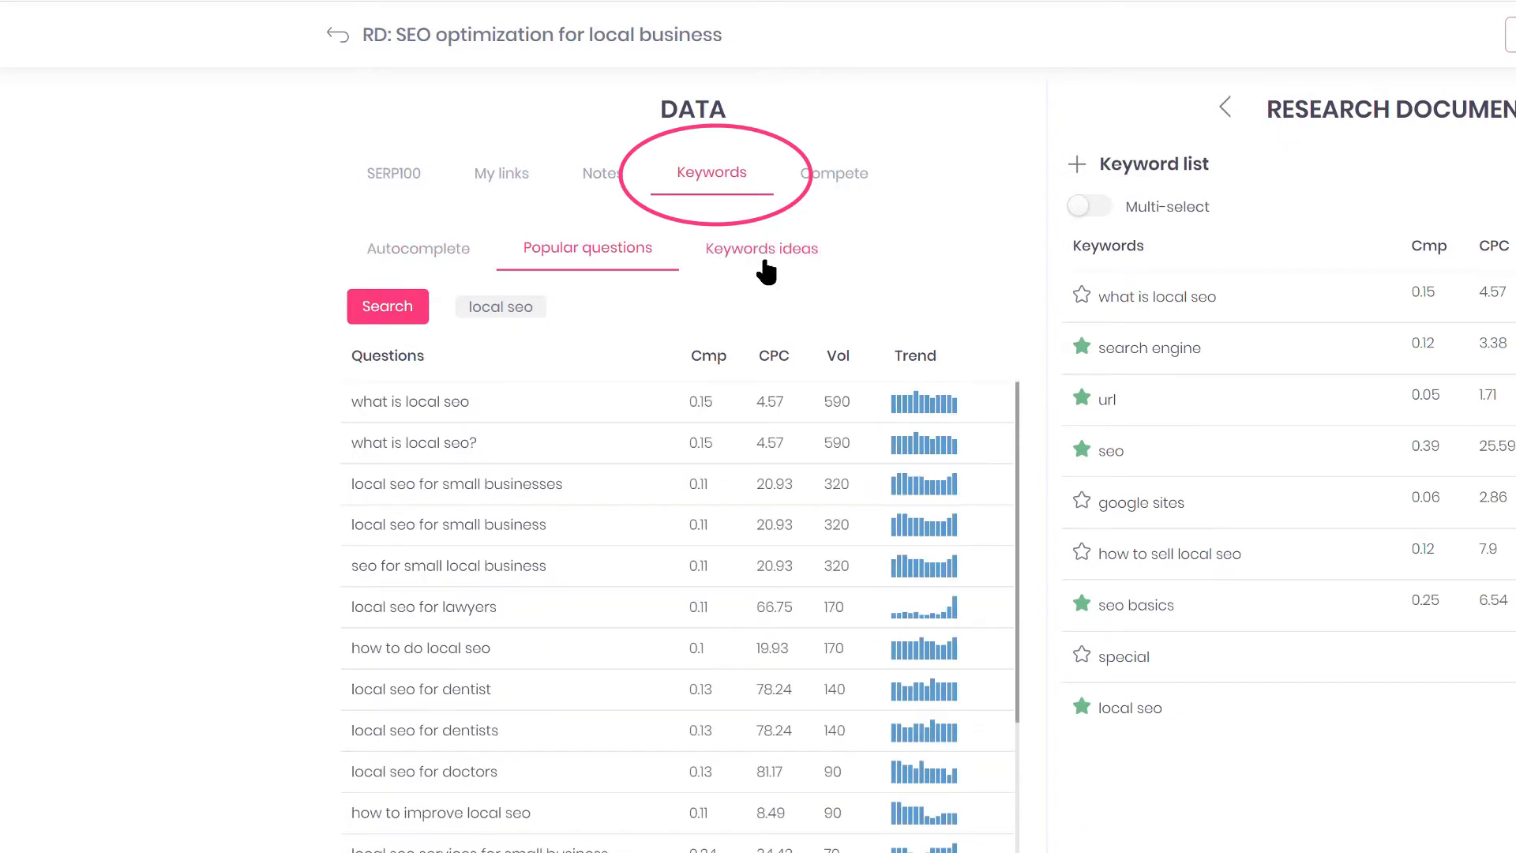
left_click(764, 265)
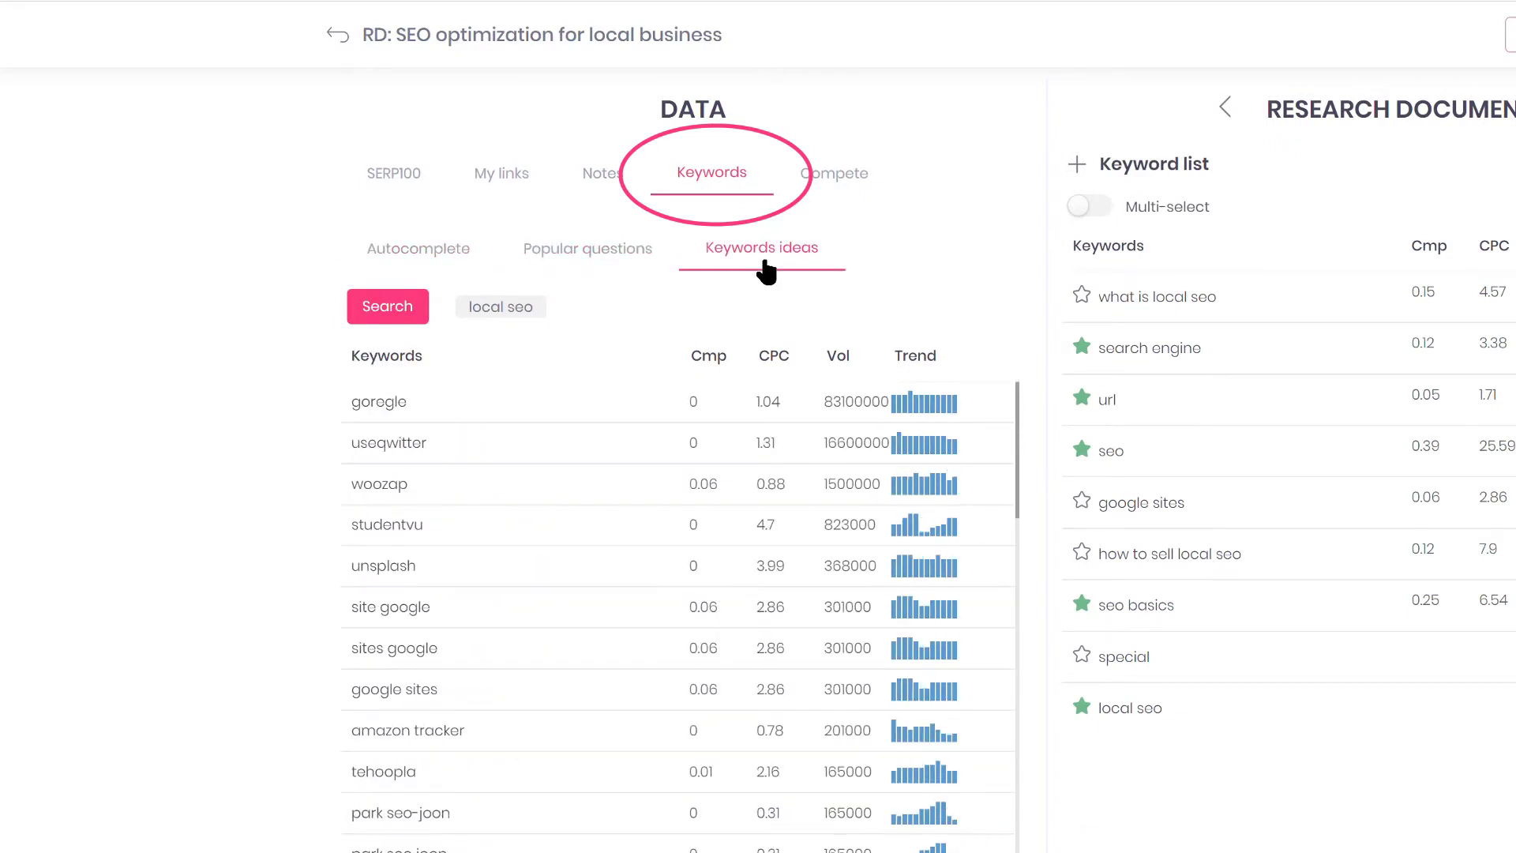
left_click(834, 178)
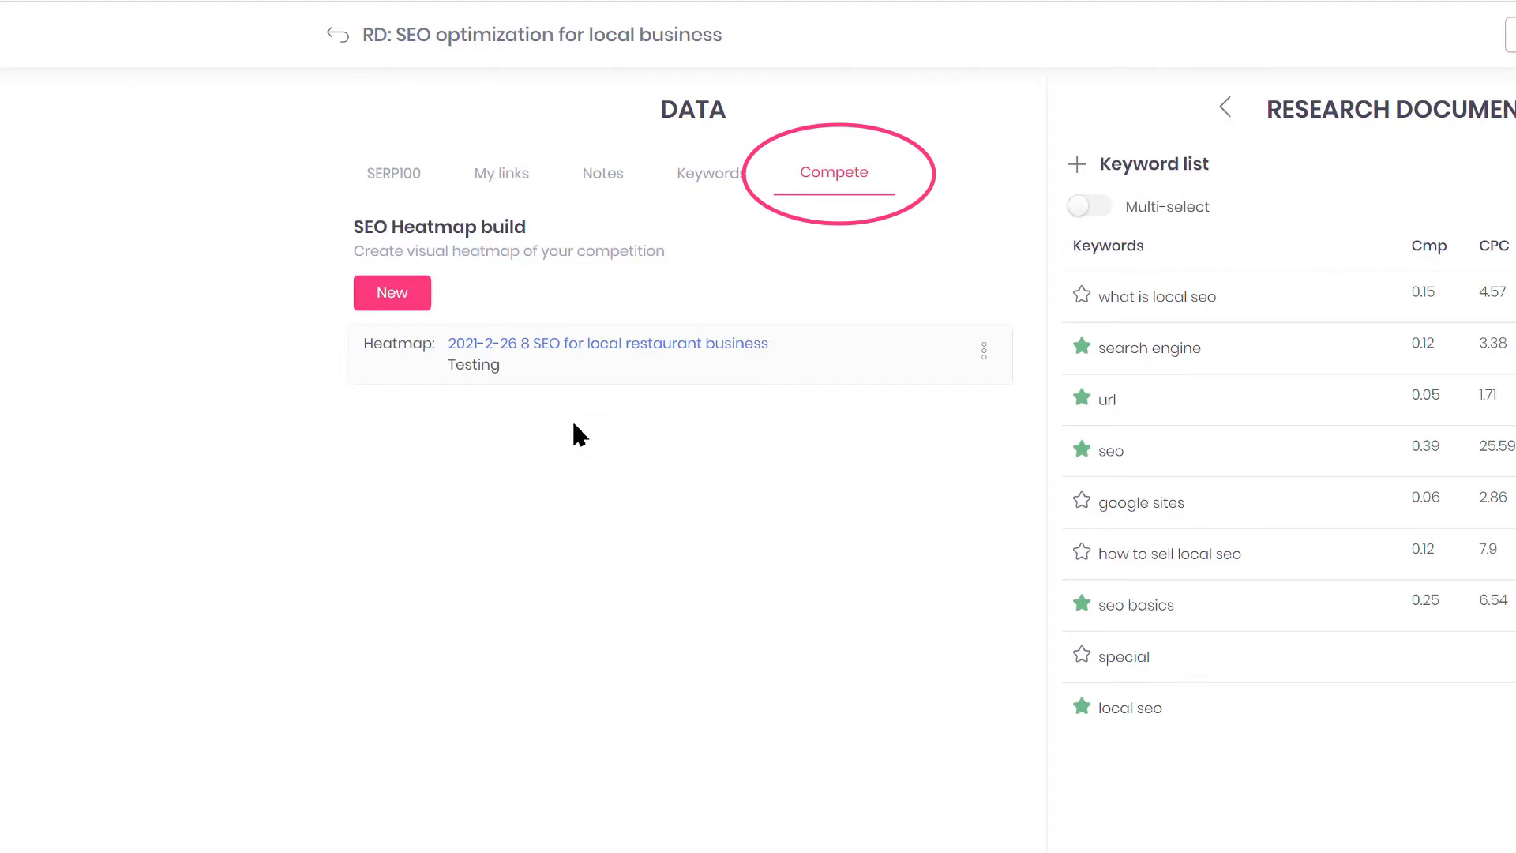
left_click(382, 186)
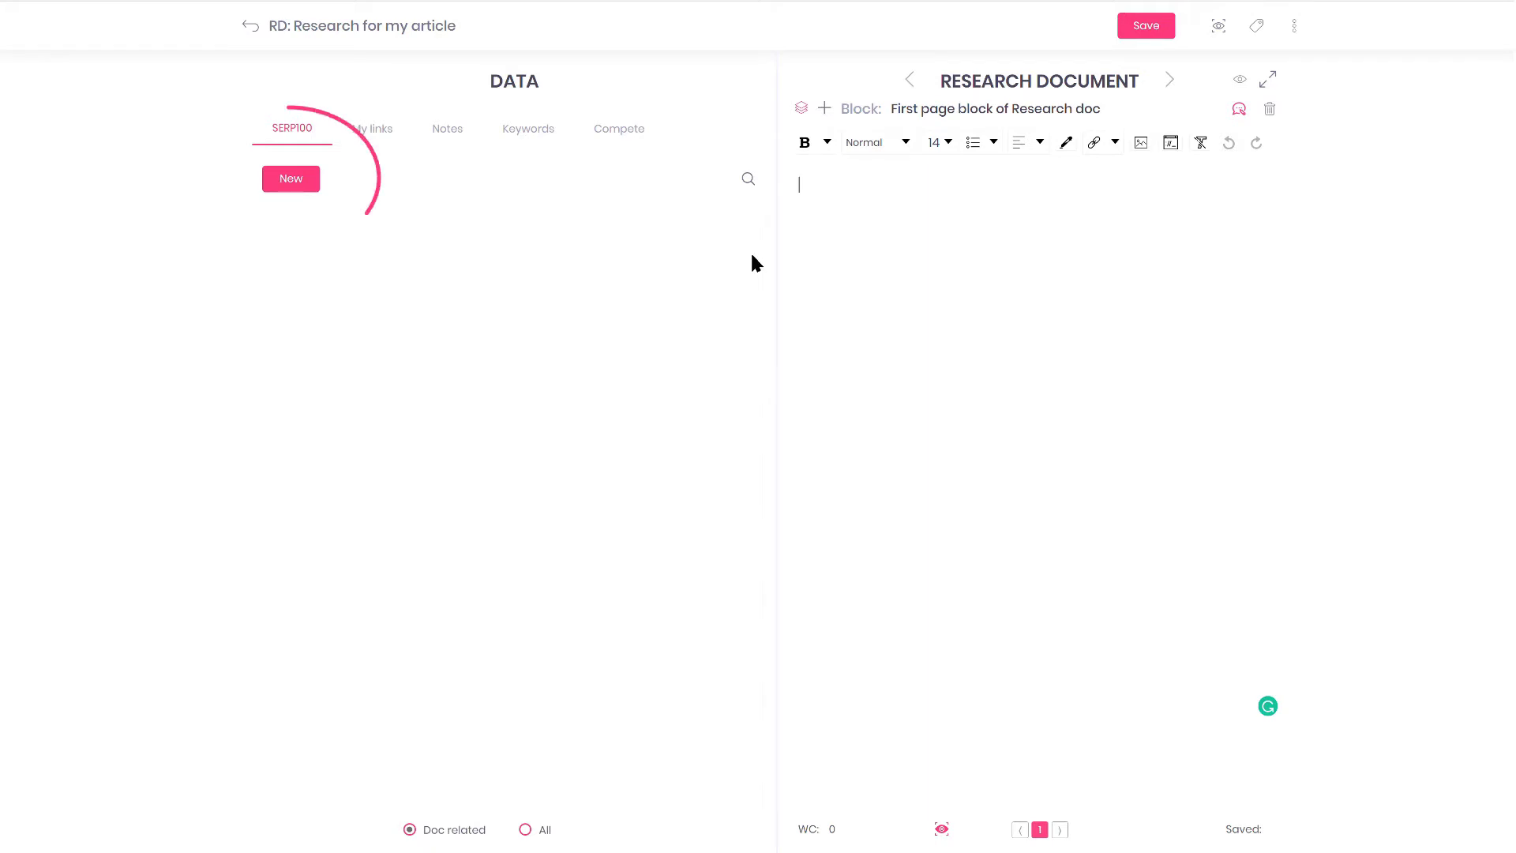
Add a SERP100 search for 'best seo optimization techniques' to Research for my article.
left_click(294, 183)
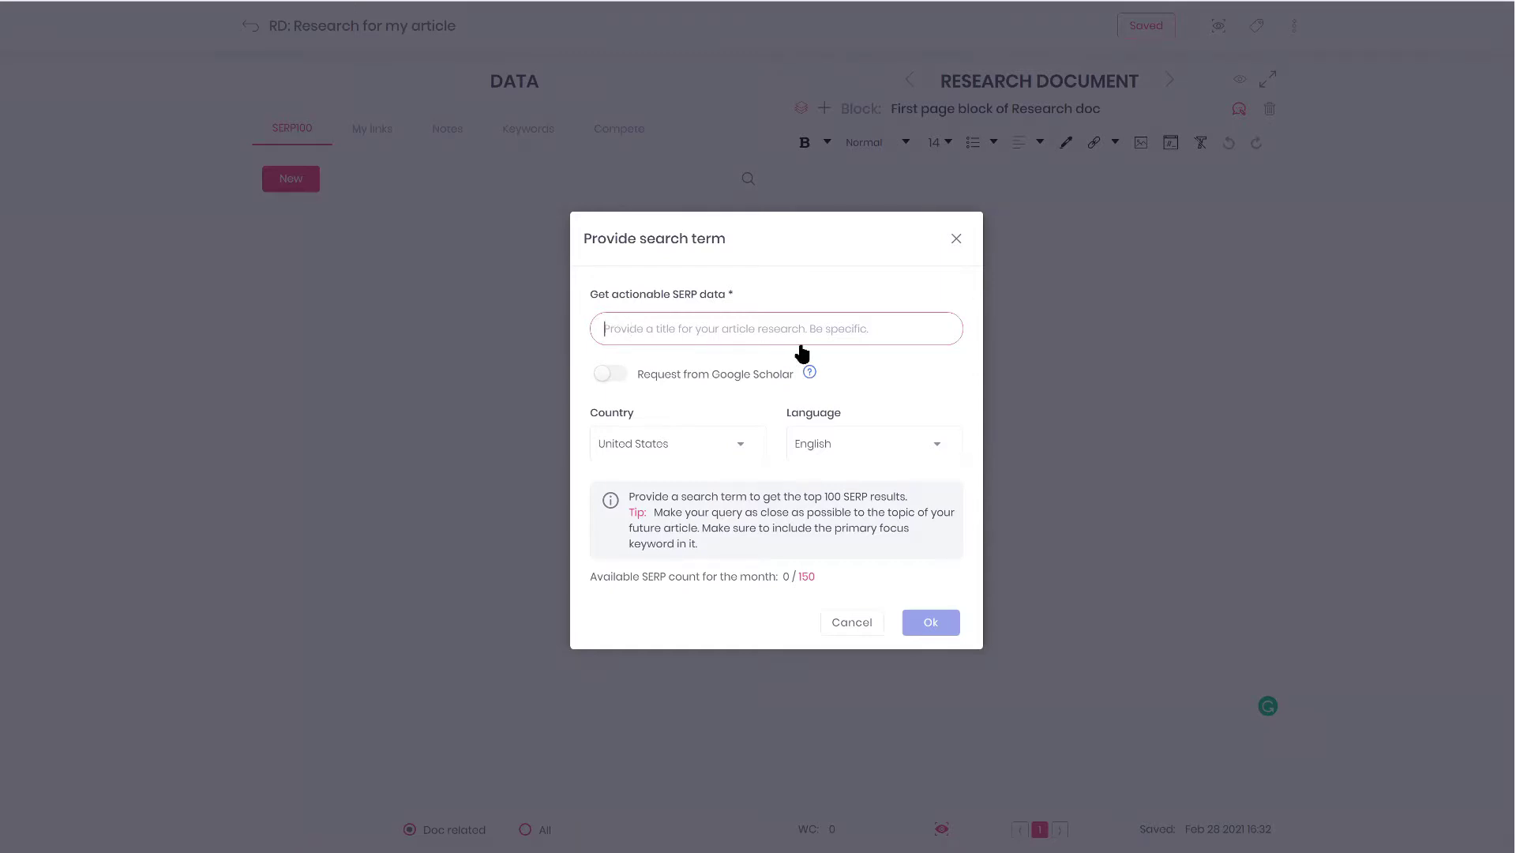
type("best seo optimization techniques")
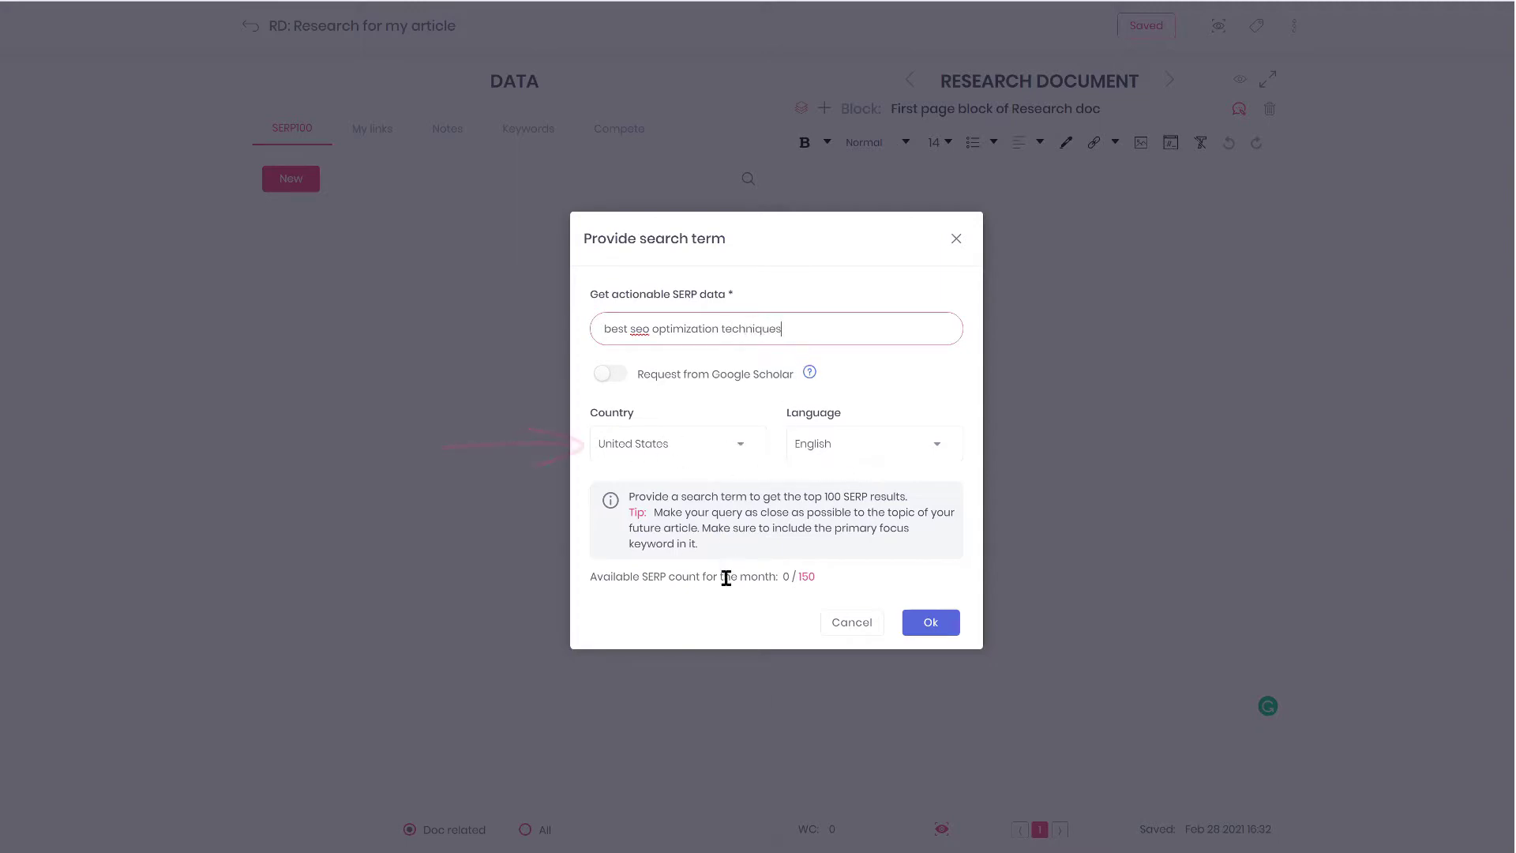
left_click(931, 626)
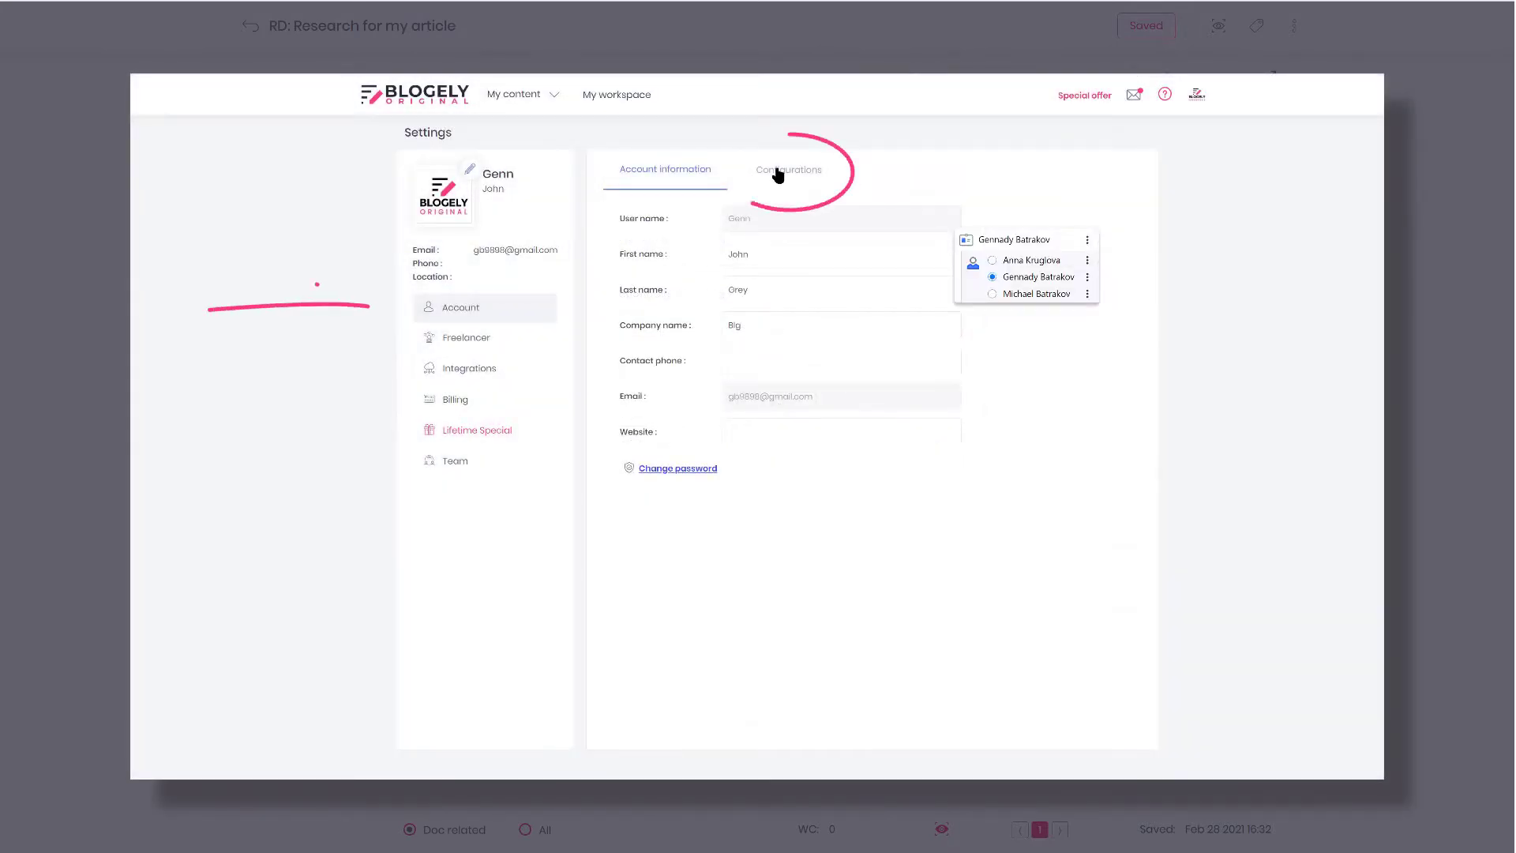
left_click(778, 174)
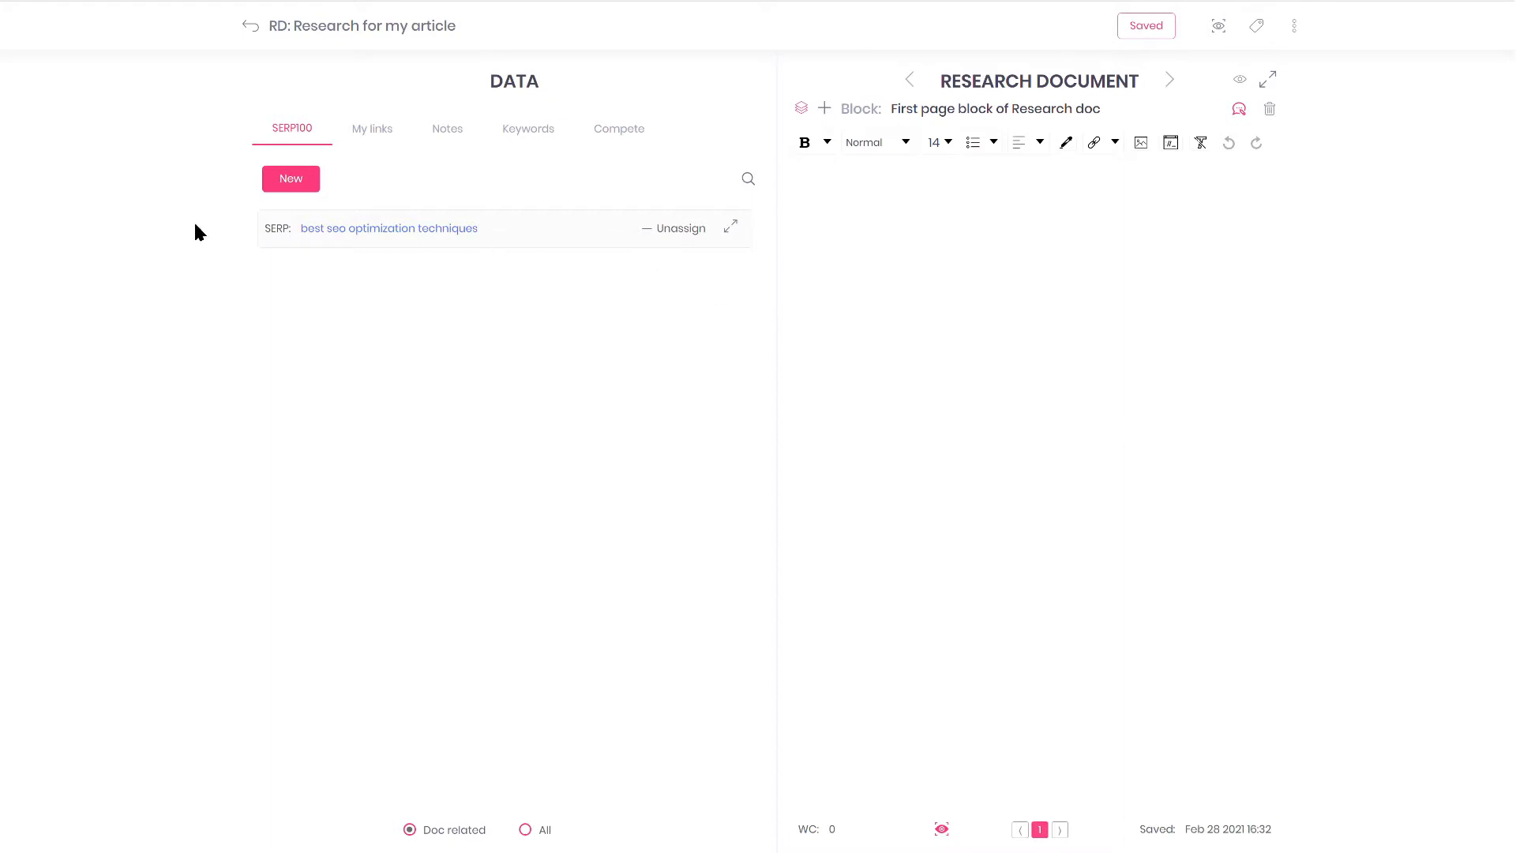
Open the best seo optimization techniques SERP results and scroll through them.
left_click(515, 230)
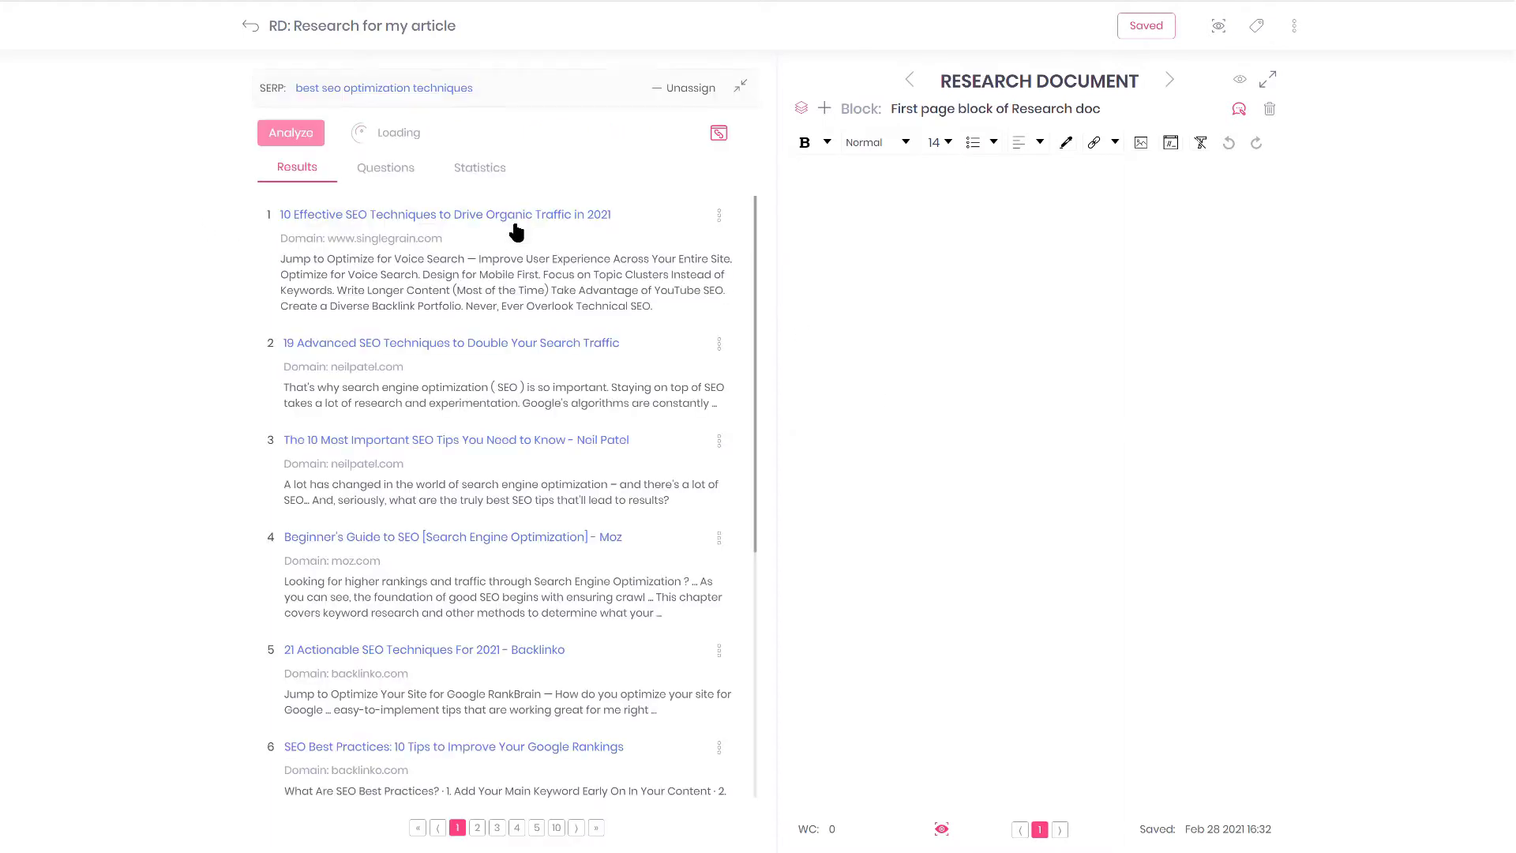
left_click(543, 89)
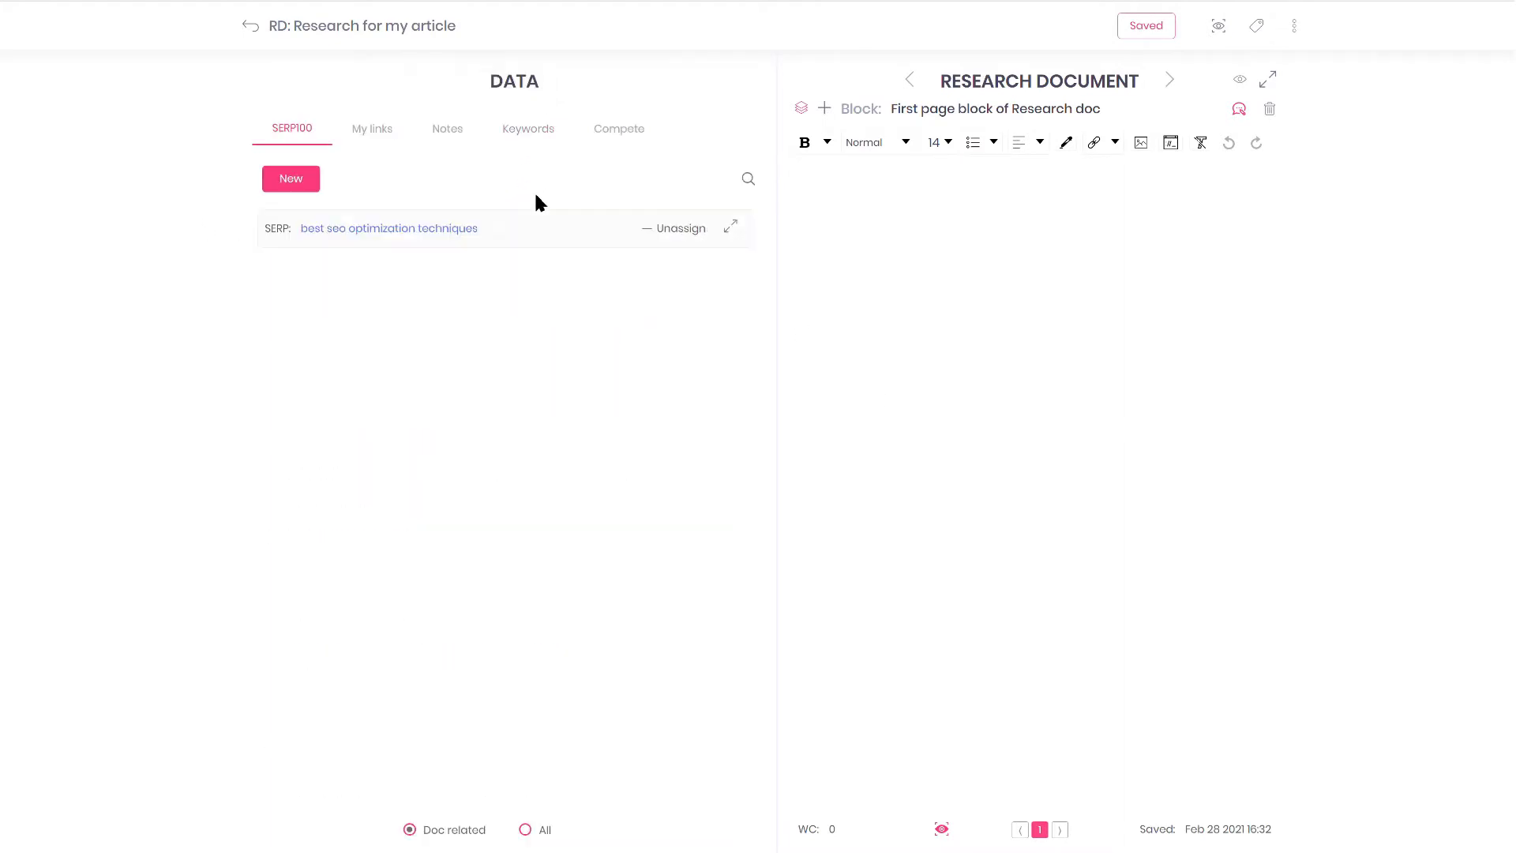
left_click(535, 241)
scroll(541, 609, "down", 5)
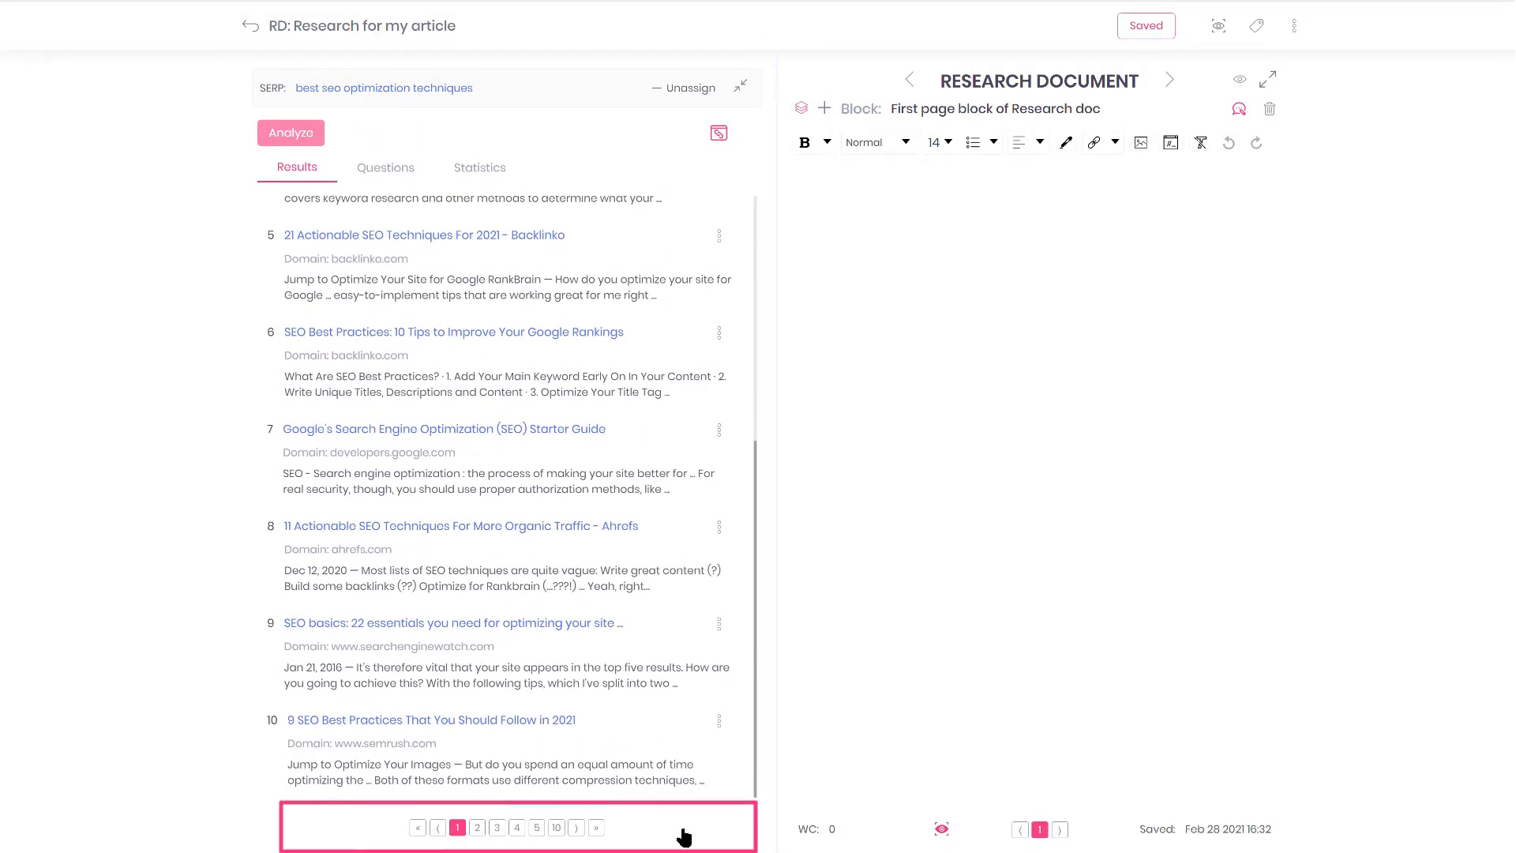
scroll(691, 695, "up", 5)
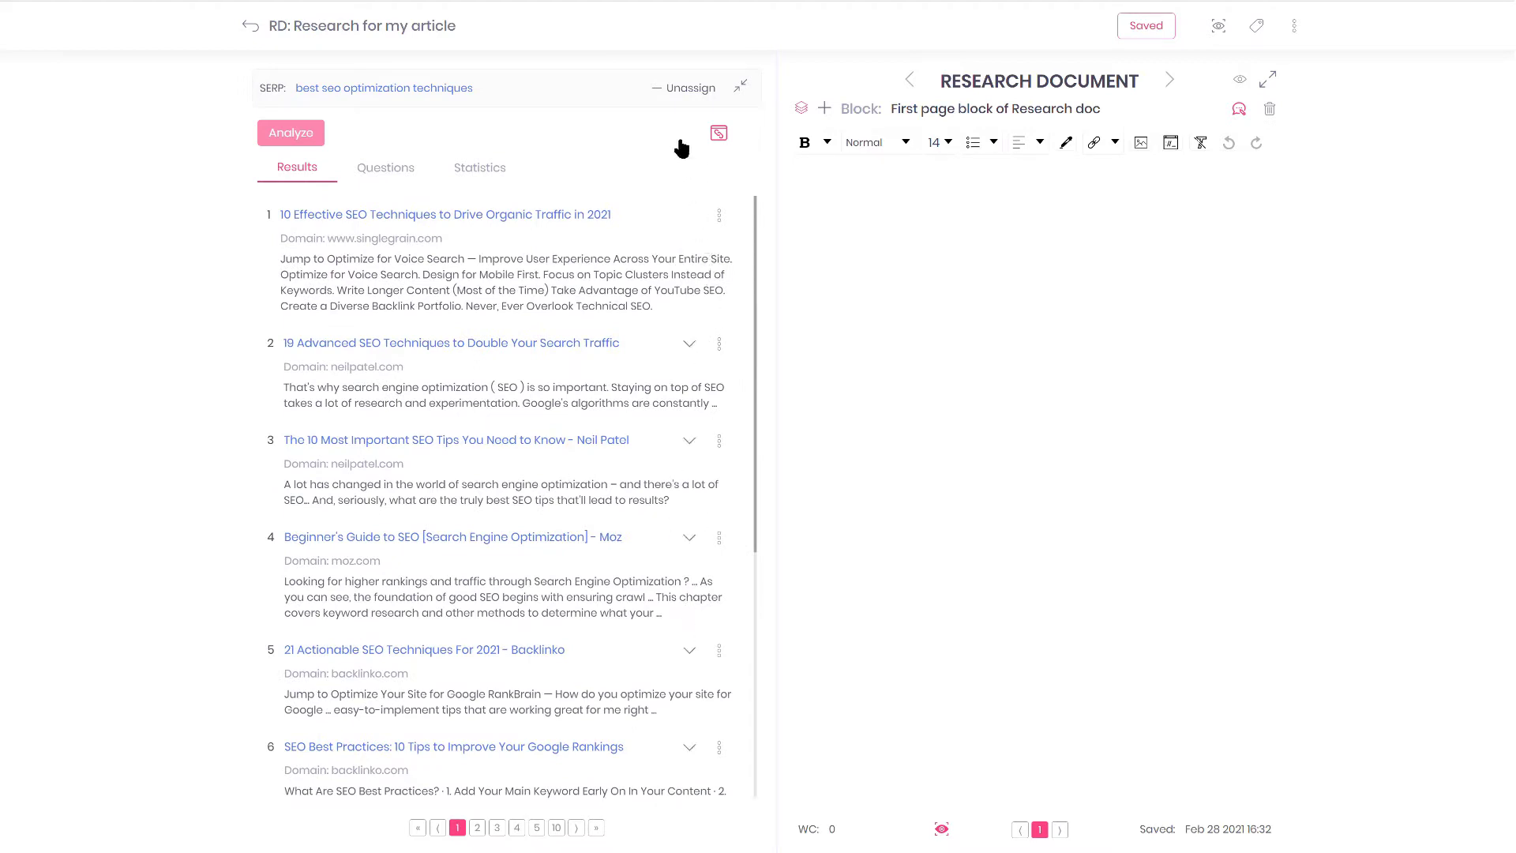
scroll(653, 575, "down", 5)
scroll(654, 576, "up", 4)
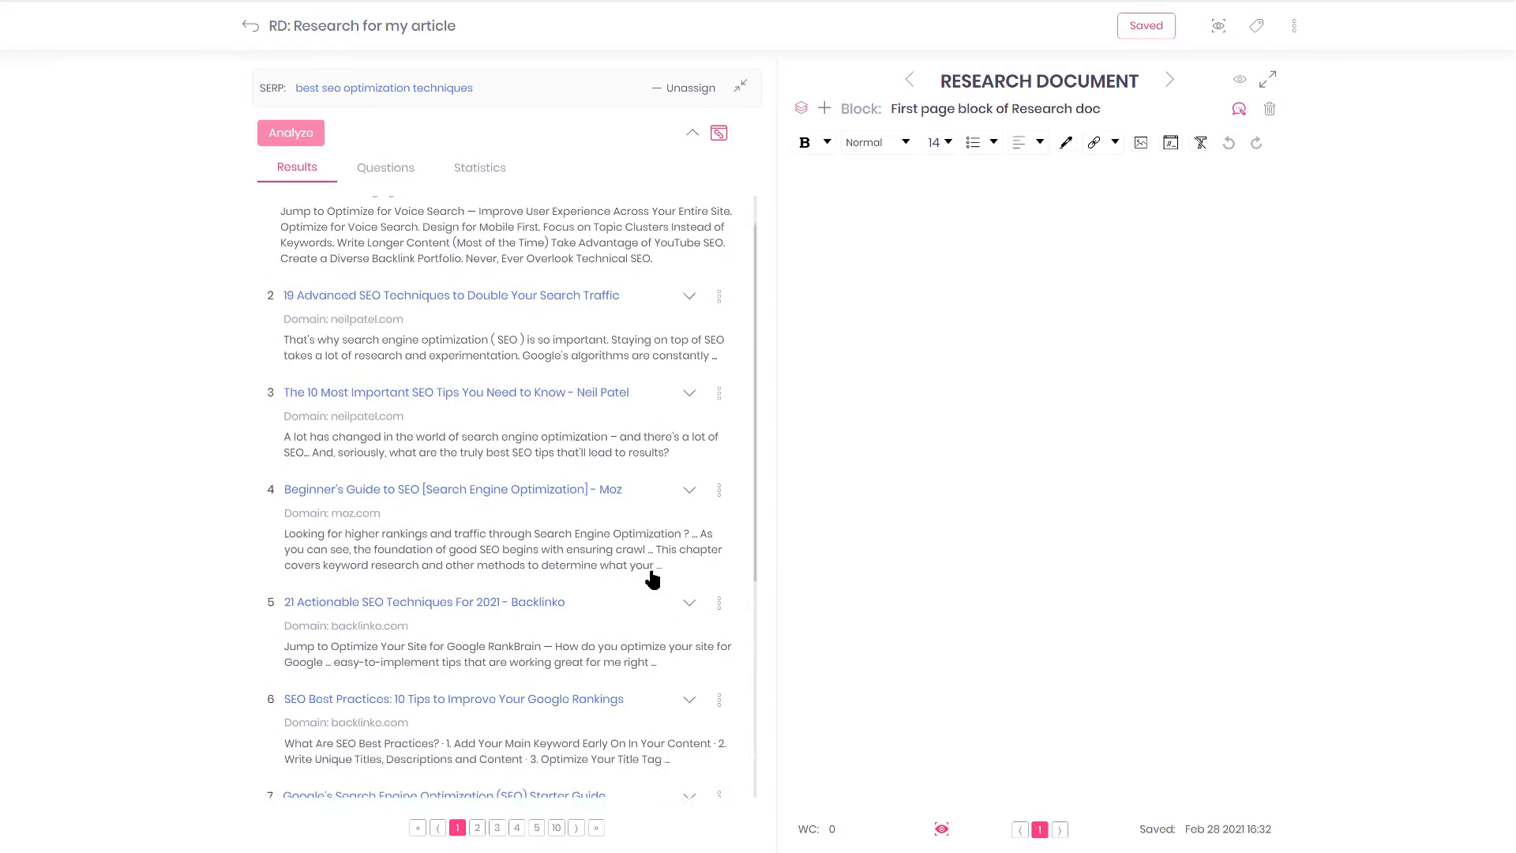
scroll(653, 579, "down", 3)
scroll(656, 561, "up", 2)
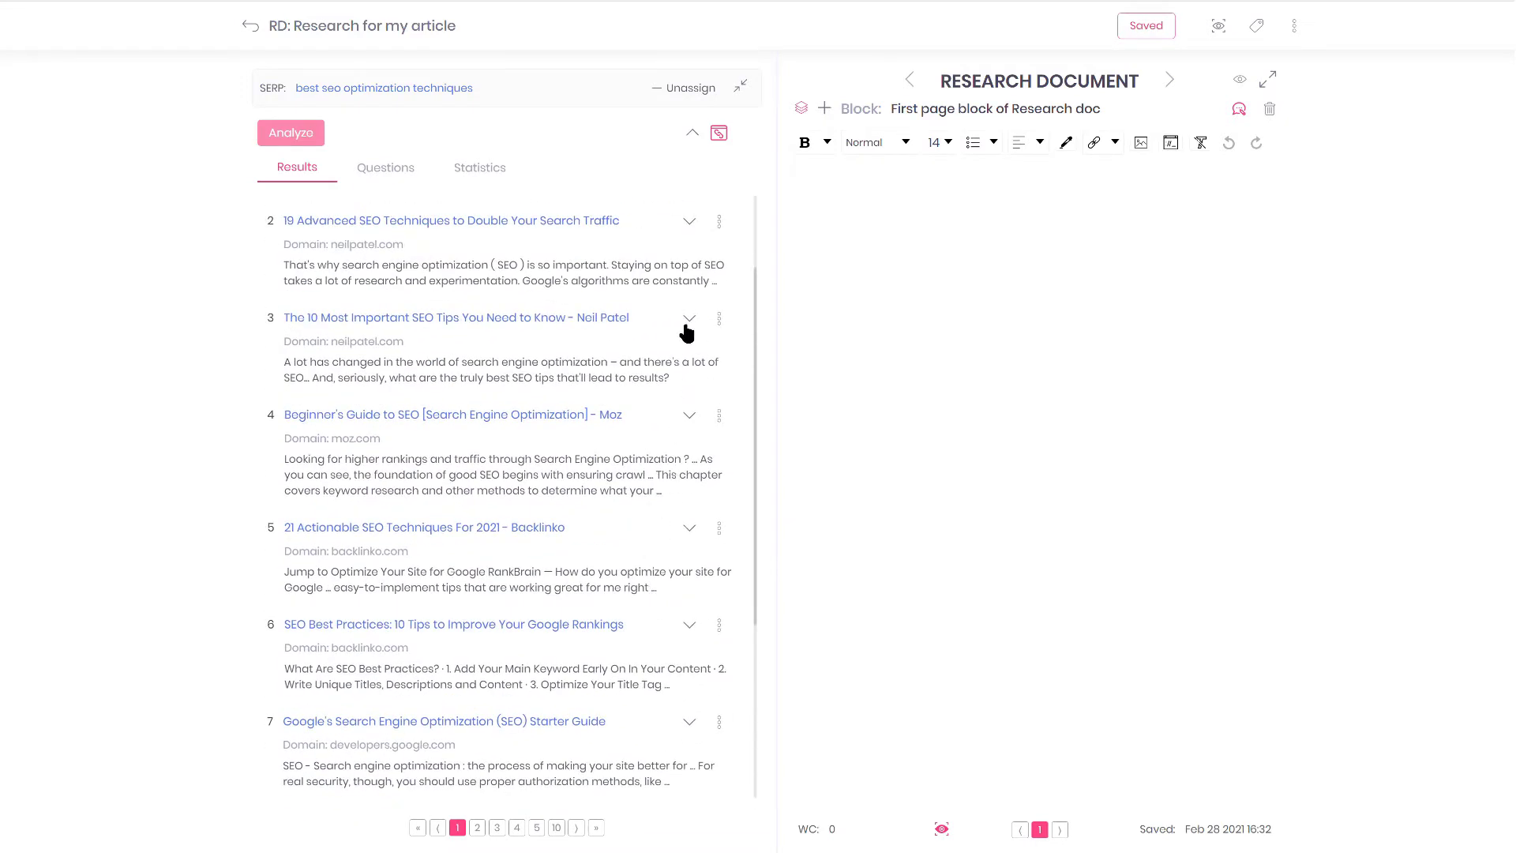
Expand the third and fifth results' outlines and the Reddit keywords section, then read the Backlinko article.
left_click(689, 321)
scroll(660, 386, "down", 10)
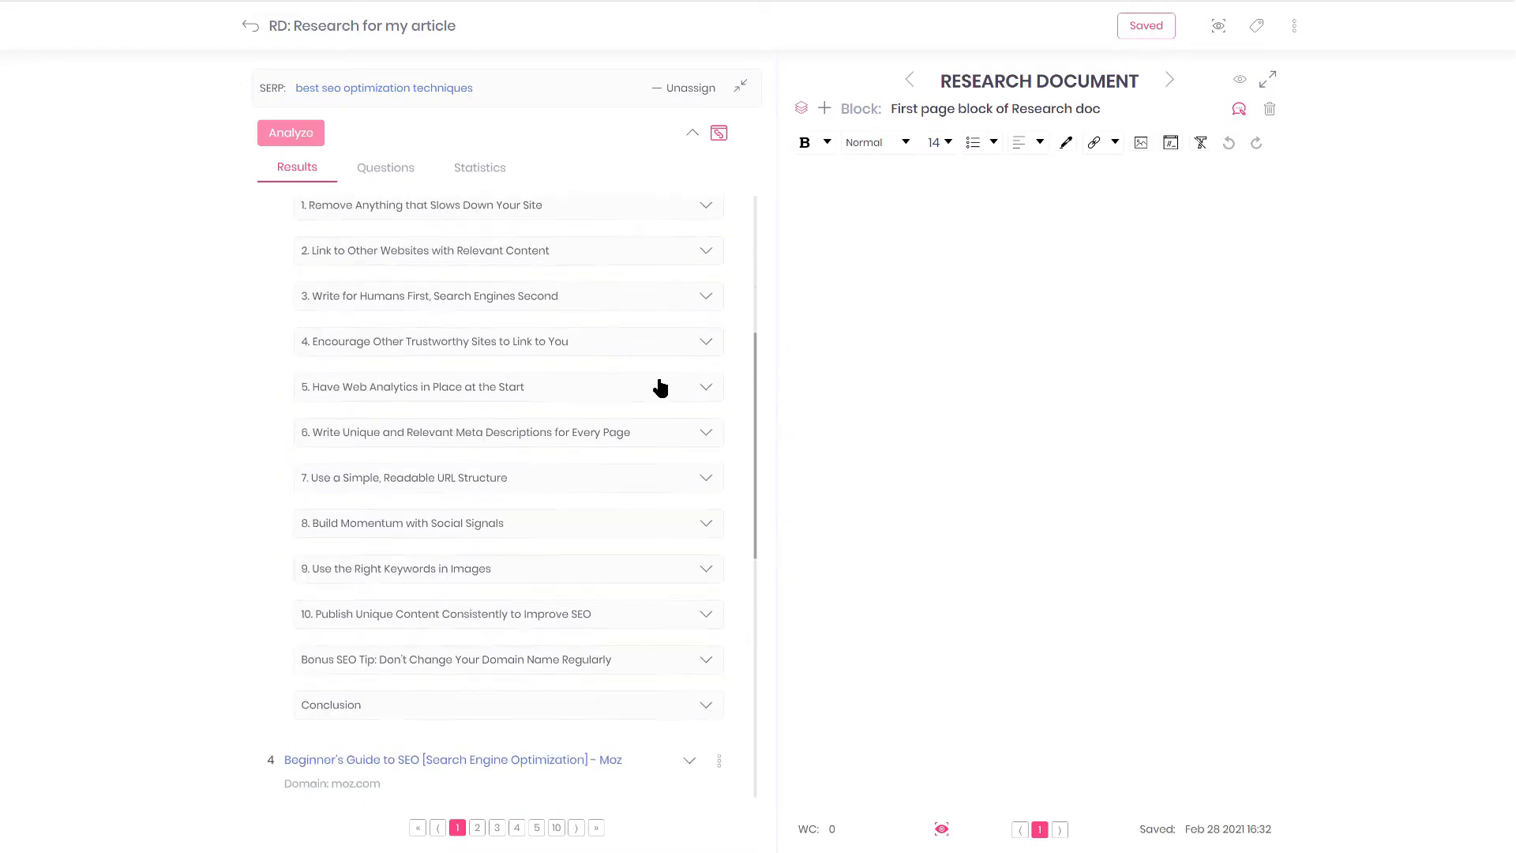
left_click(689, 261)
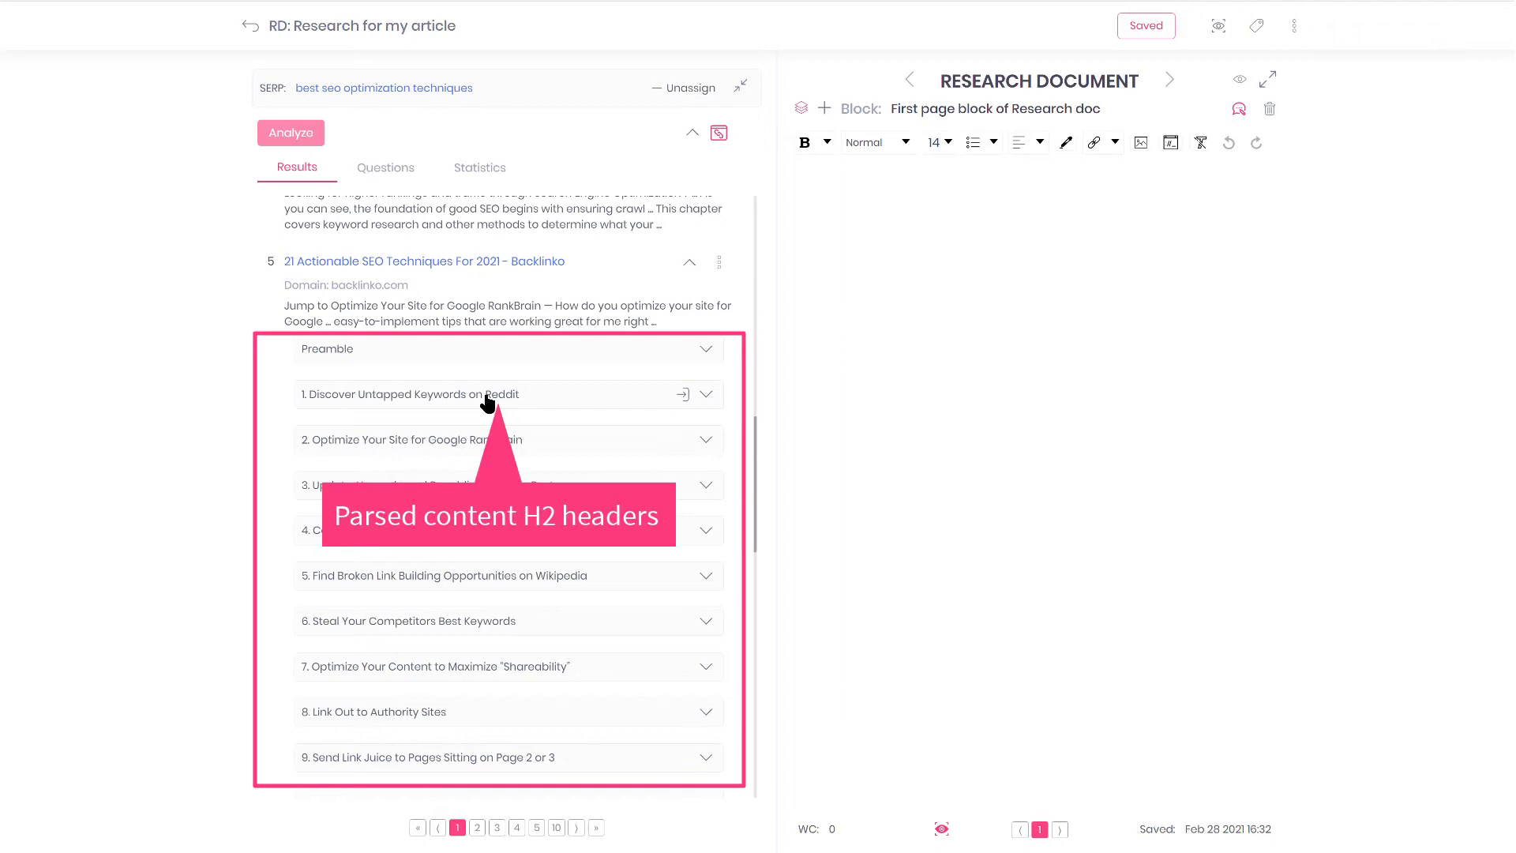
left_click(486, 400)
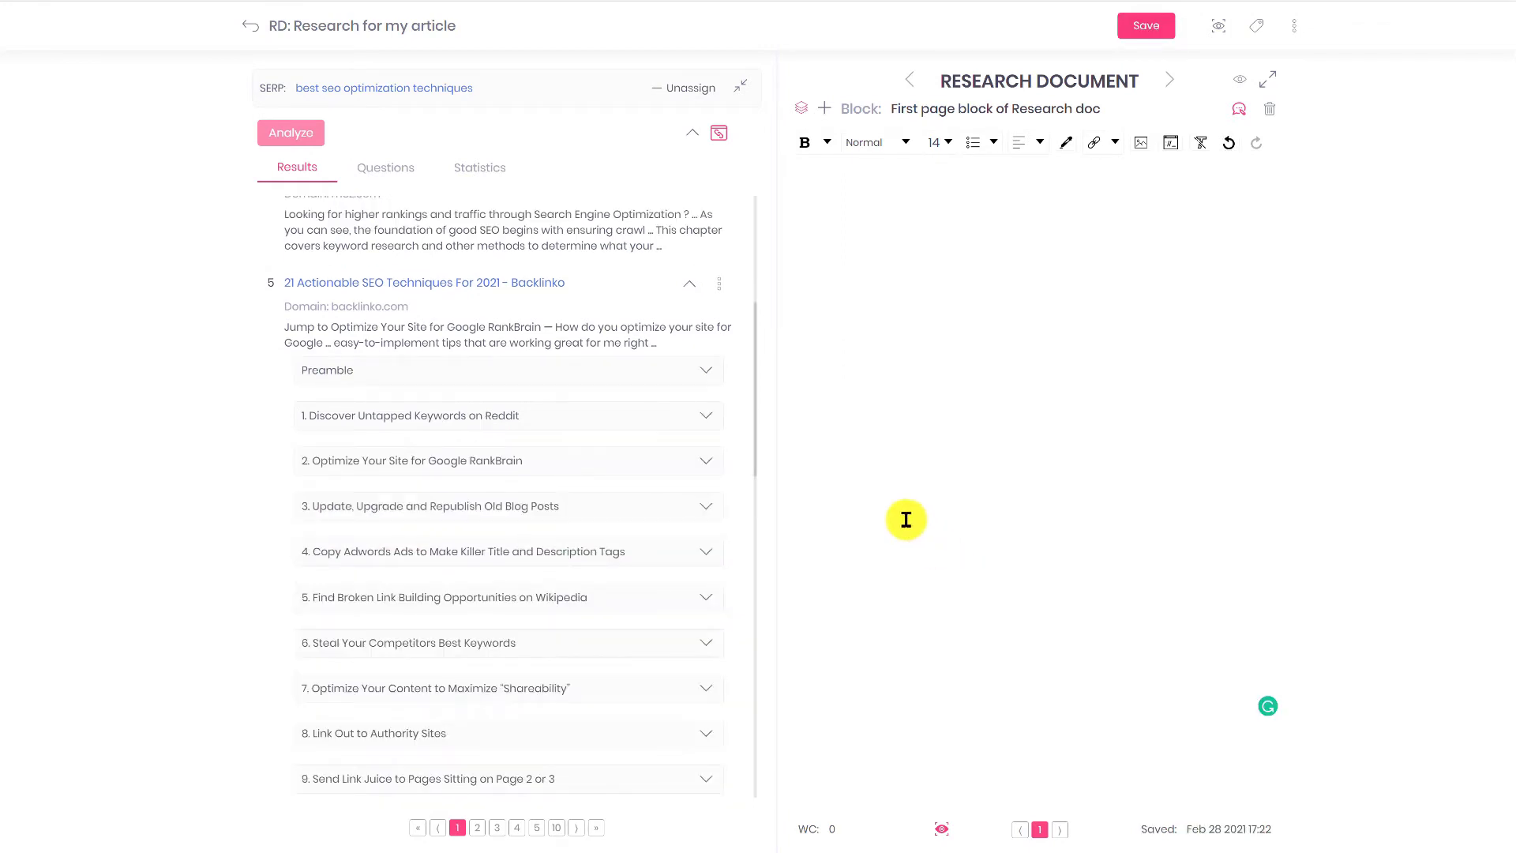
left_click(484, 284)
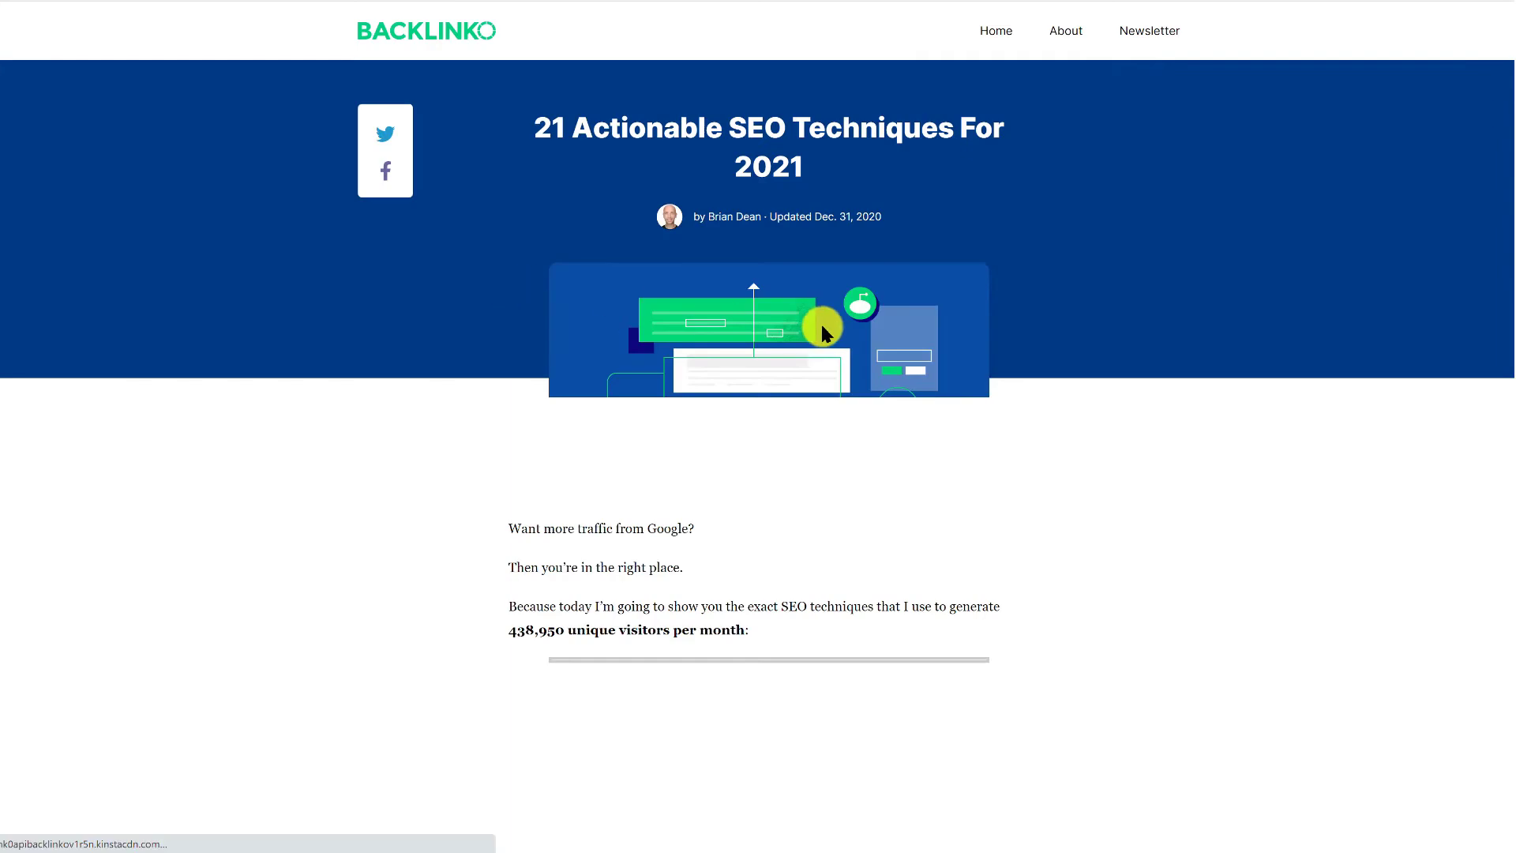
scroll(822, 324, "down", 1)
scroll(821, 324, "down", 20)
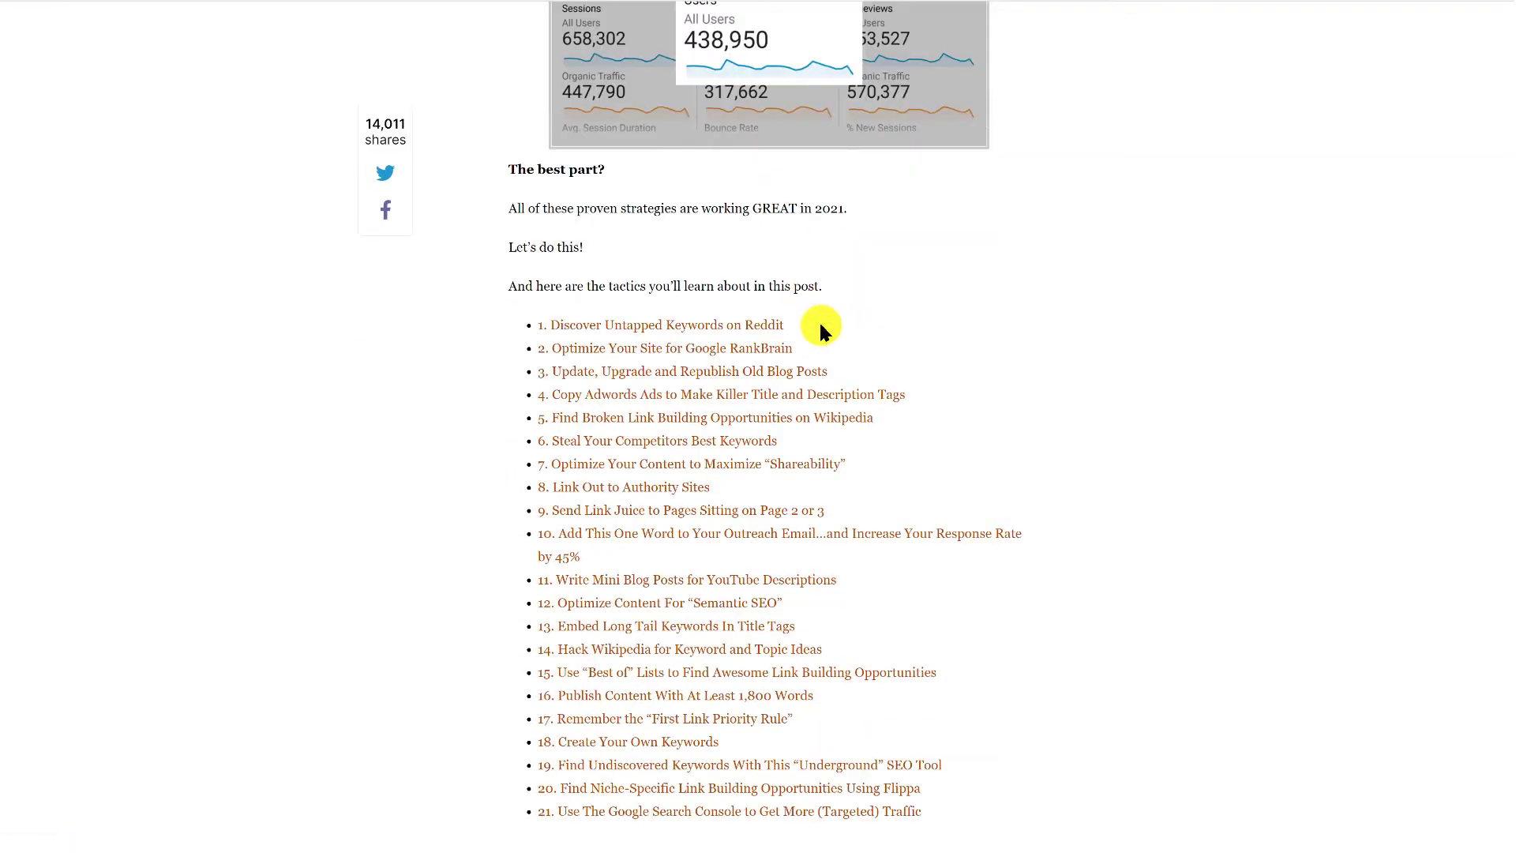
scroll(819, 328, "down", 17)
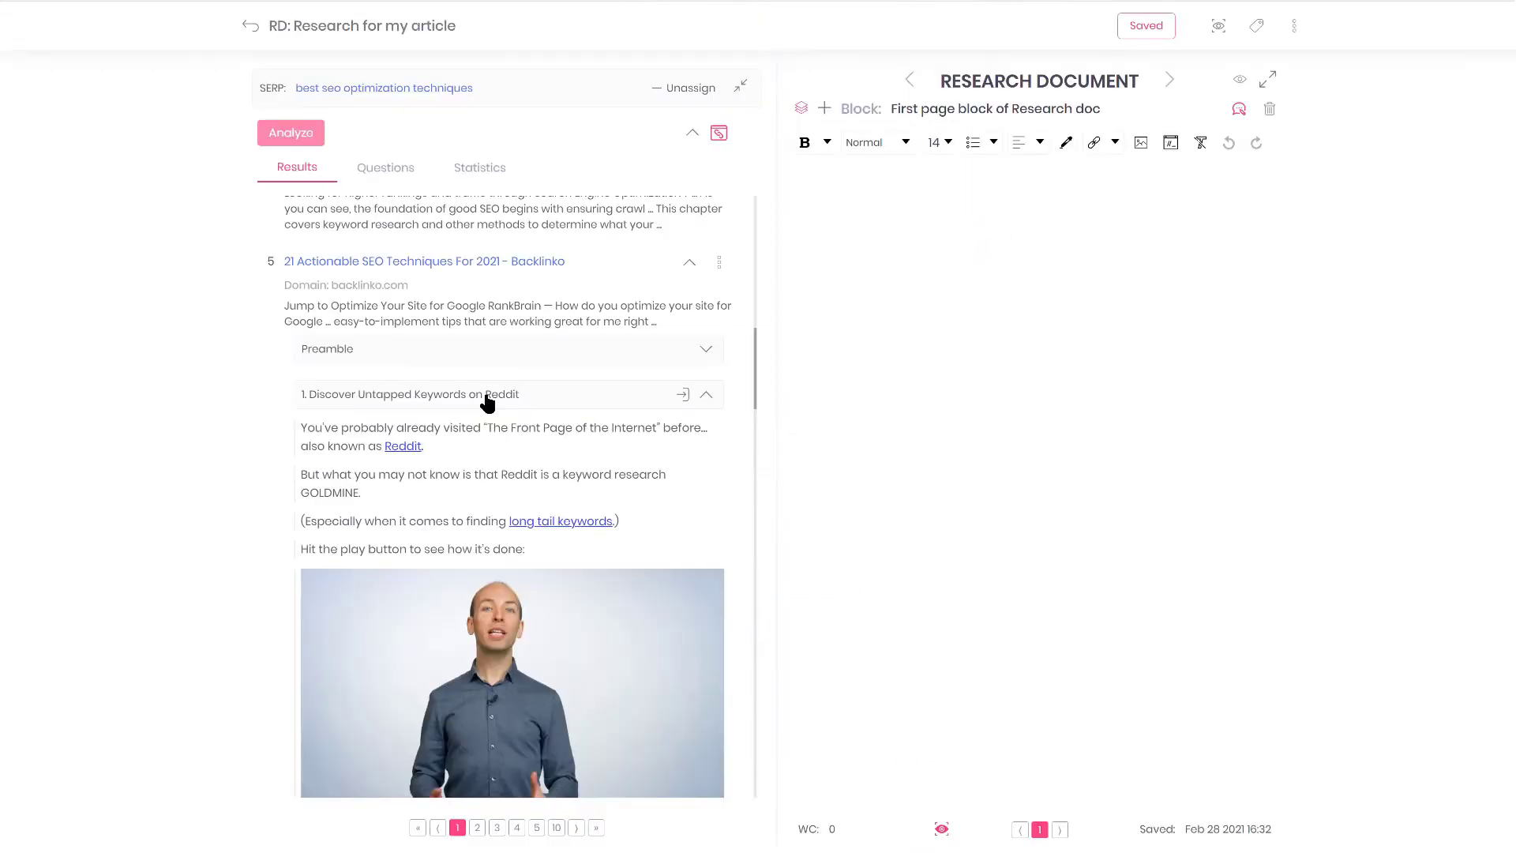
Send the article's opening paragraphs, the Reddit paragraph and the video to the research doc, then save.
scroll(485, 401, "down", 5)
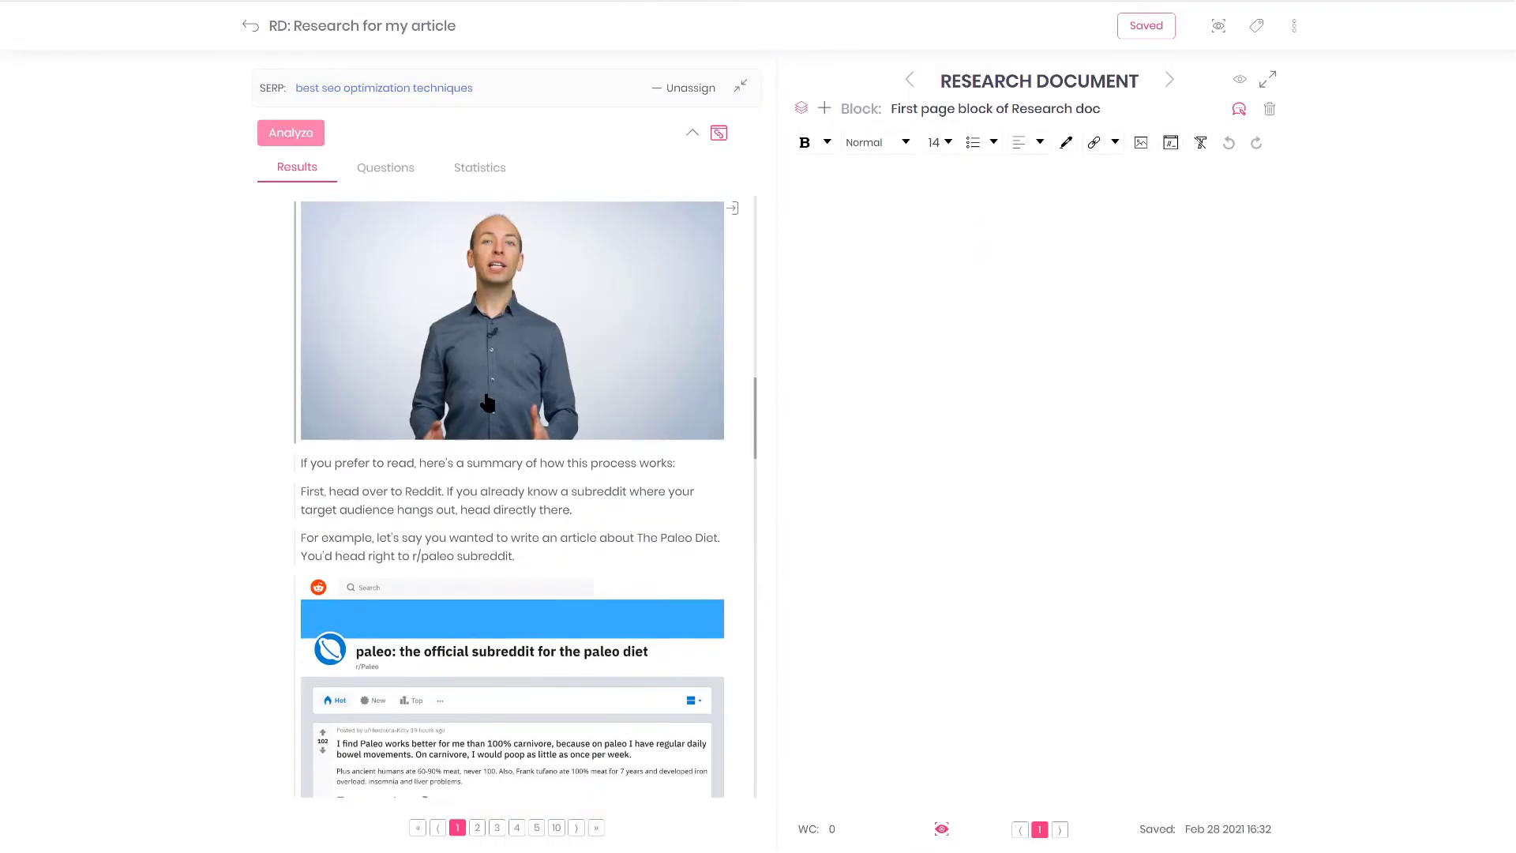
scroll(489, 401, "up", 3)
left_click(359, 326)
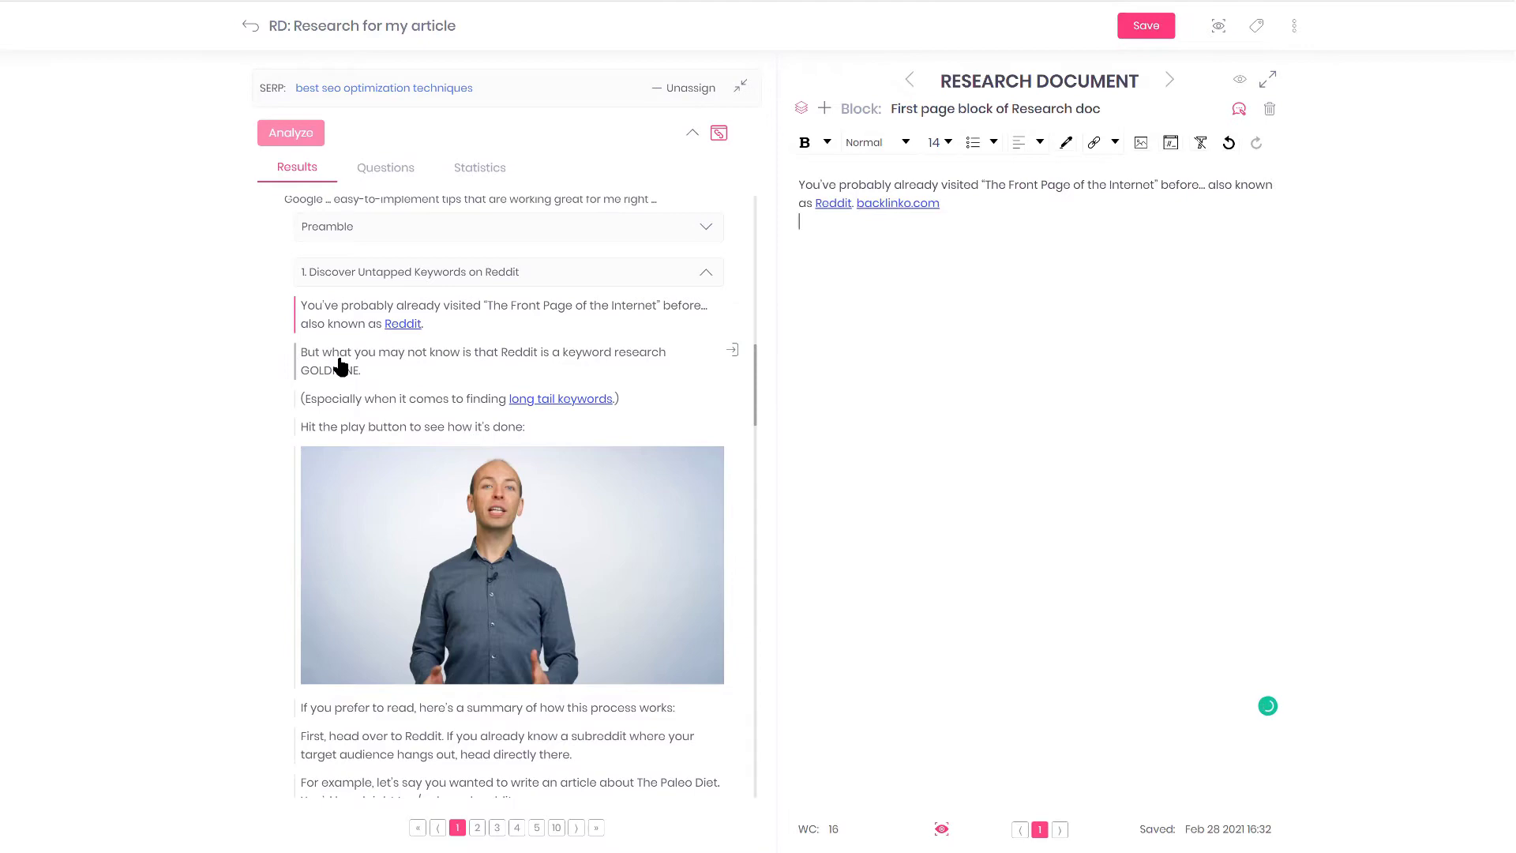
left_click(345, 361)
left_click(356, 428)
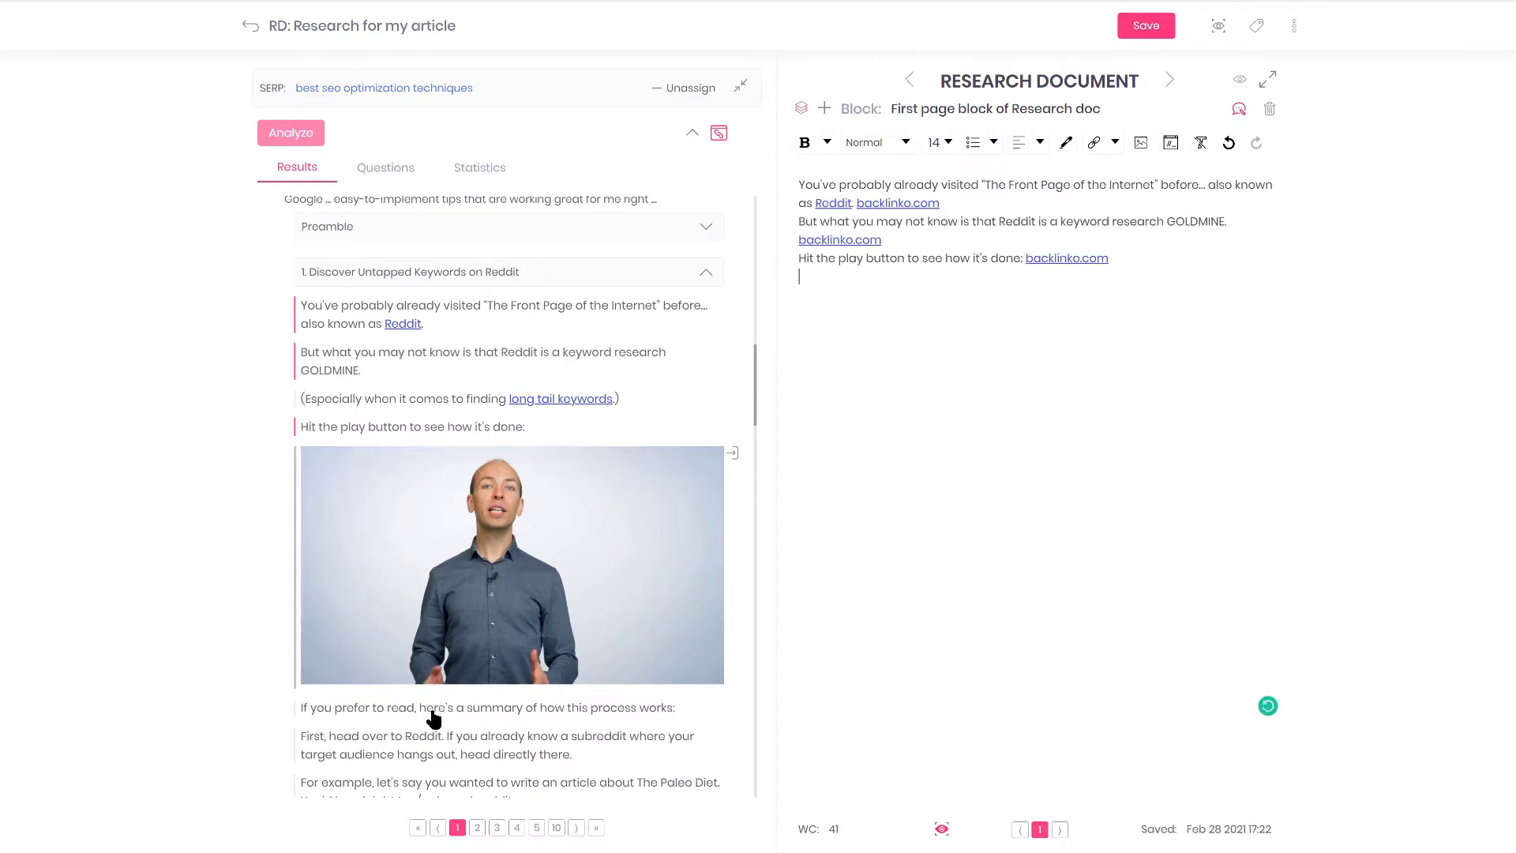
left_click(427, 745)
left_click(424, 591)
scroll(422, 591, "down", 10)
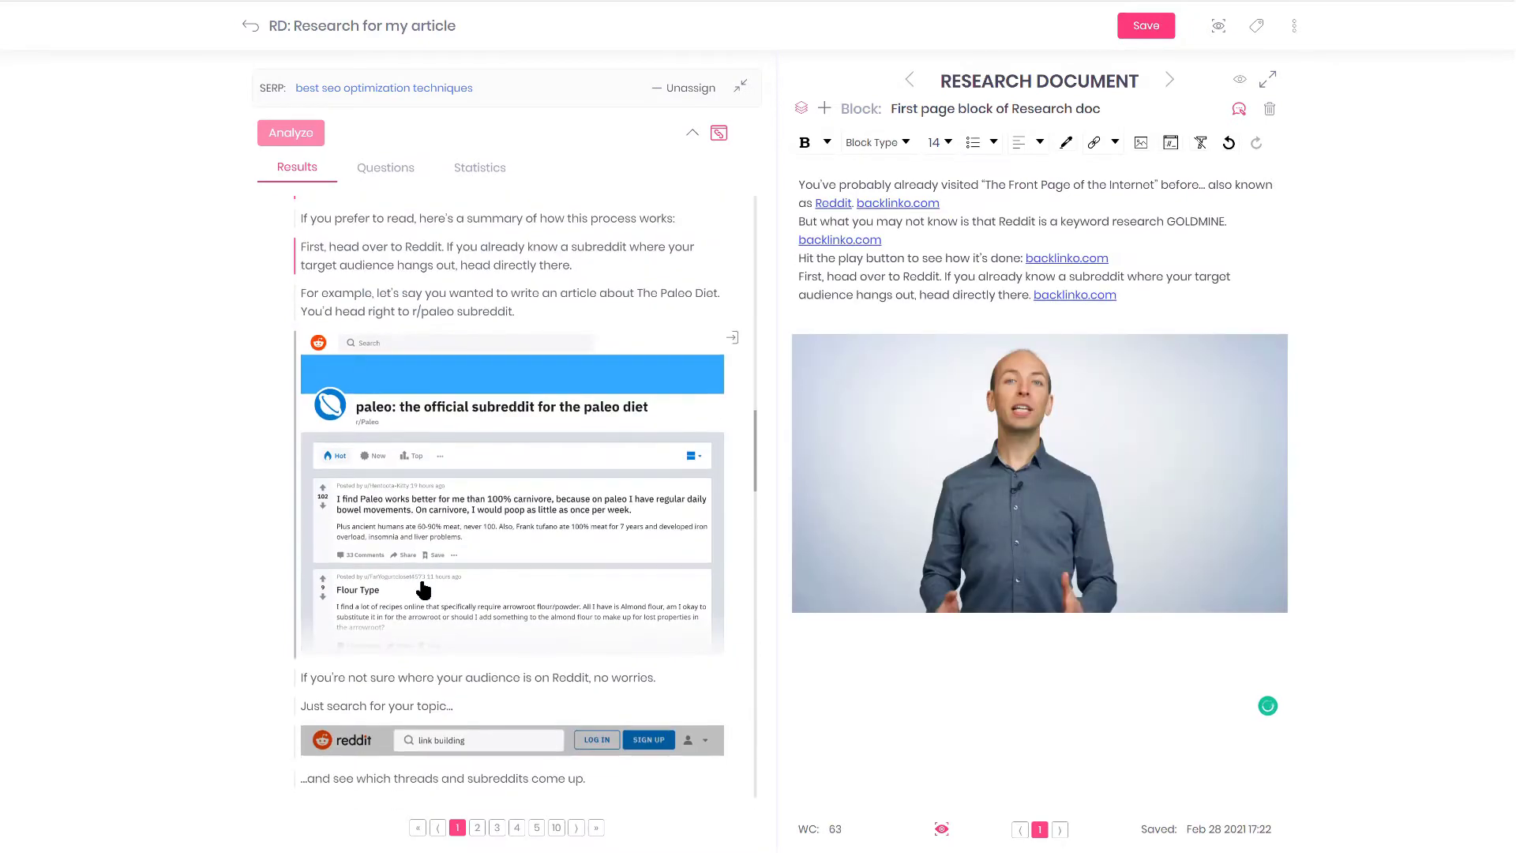
scroll(418, 446, "up", 1)
left_click(418, 446)
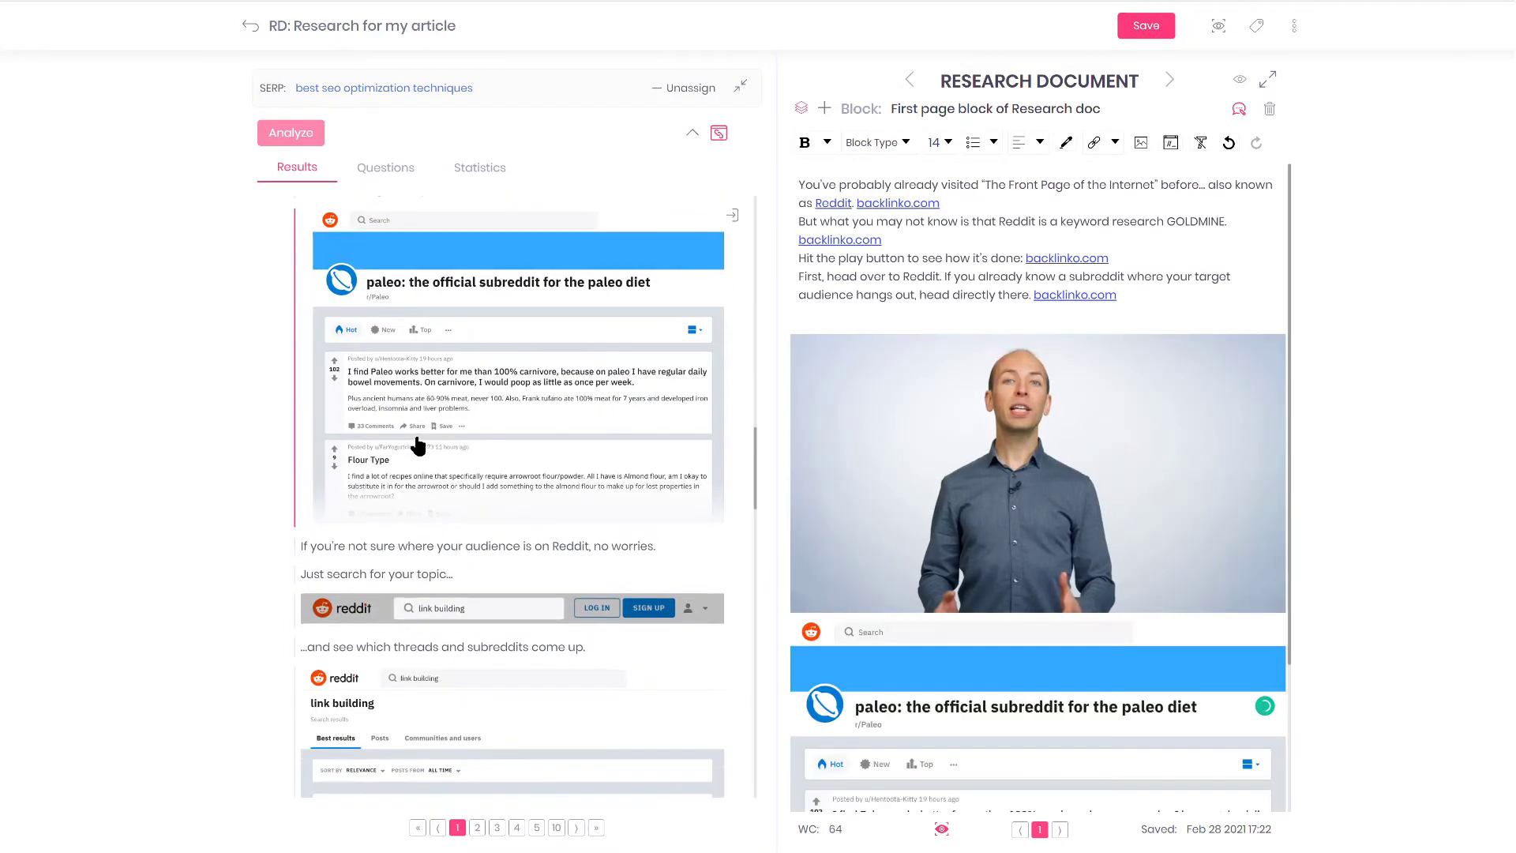
left_click(1146, 26)
Add the Bloomberg RankBrain screenshot, the UX-signals diagram and the RankBrain paragraph.
scroll(1159, 431, "down", 2)
scroll(1157, 442, "up", 3)
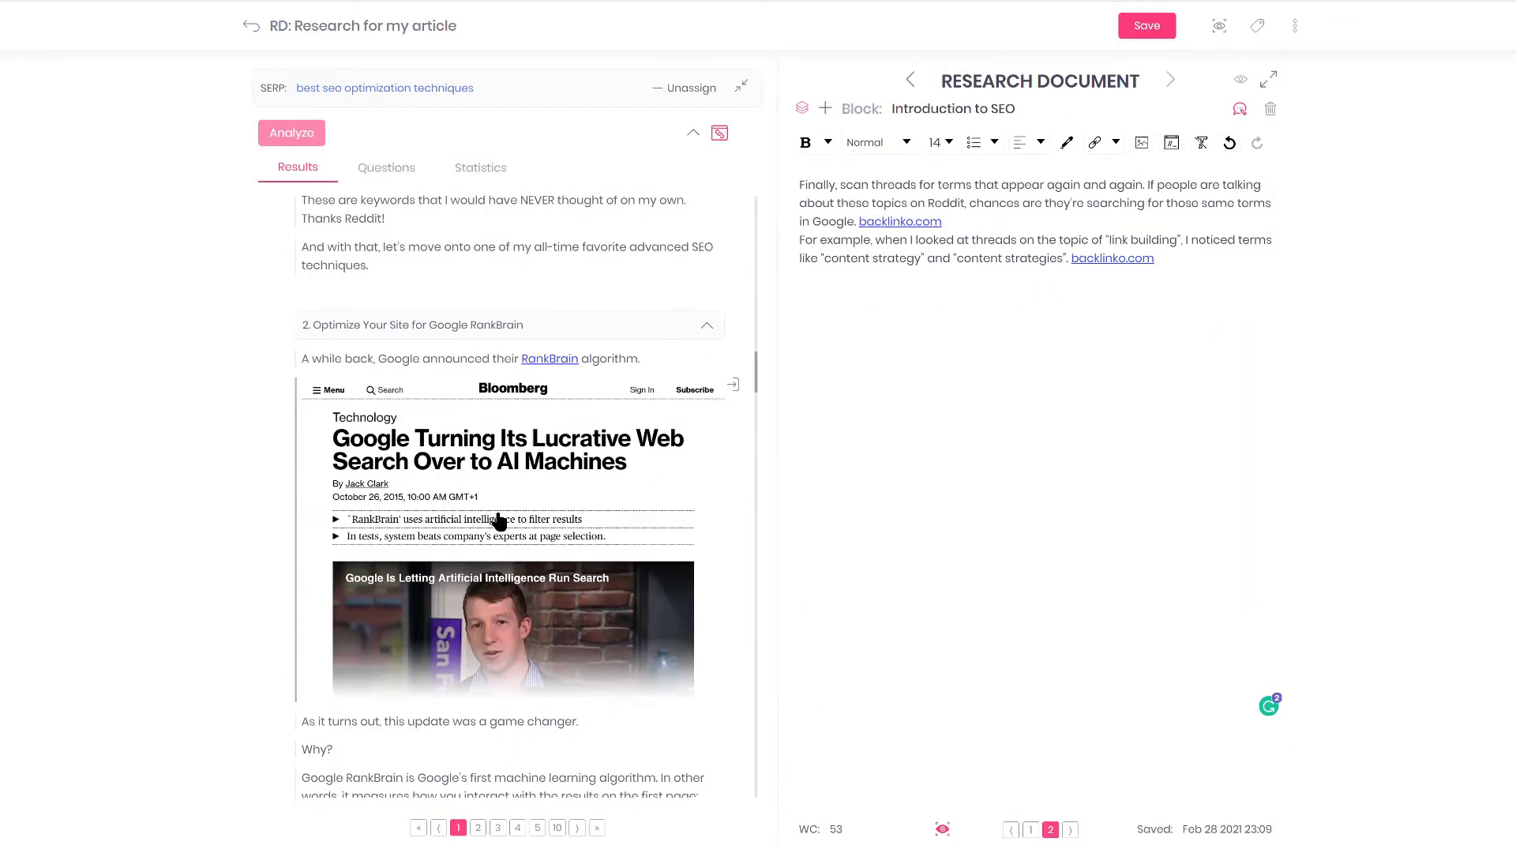
left_click(432, 433)
scroll(433, 542, "down", 10)
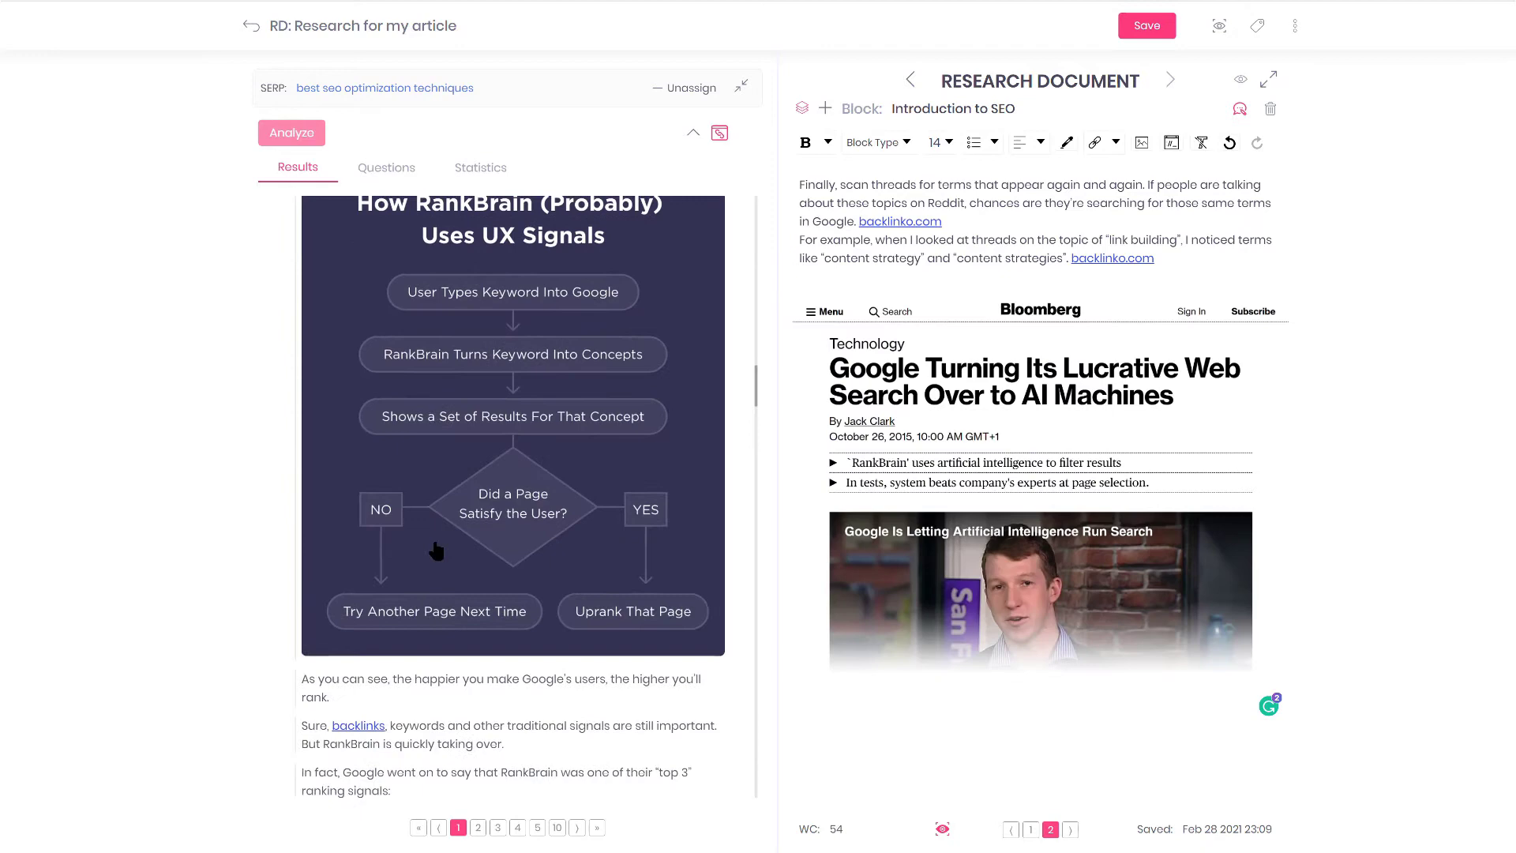
scroll(435, 537, "up", 4)
scroll(435, 537, "up", 2)
left_click(520, 547)
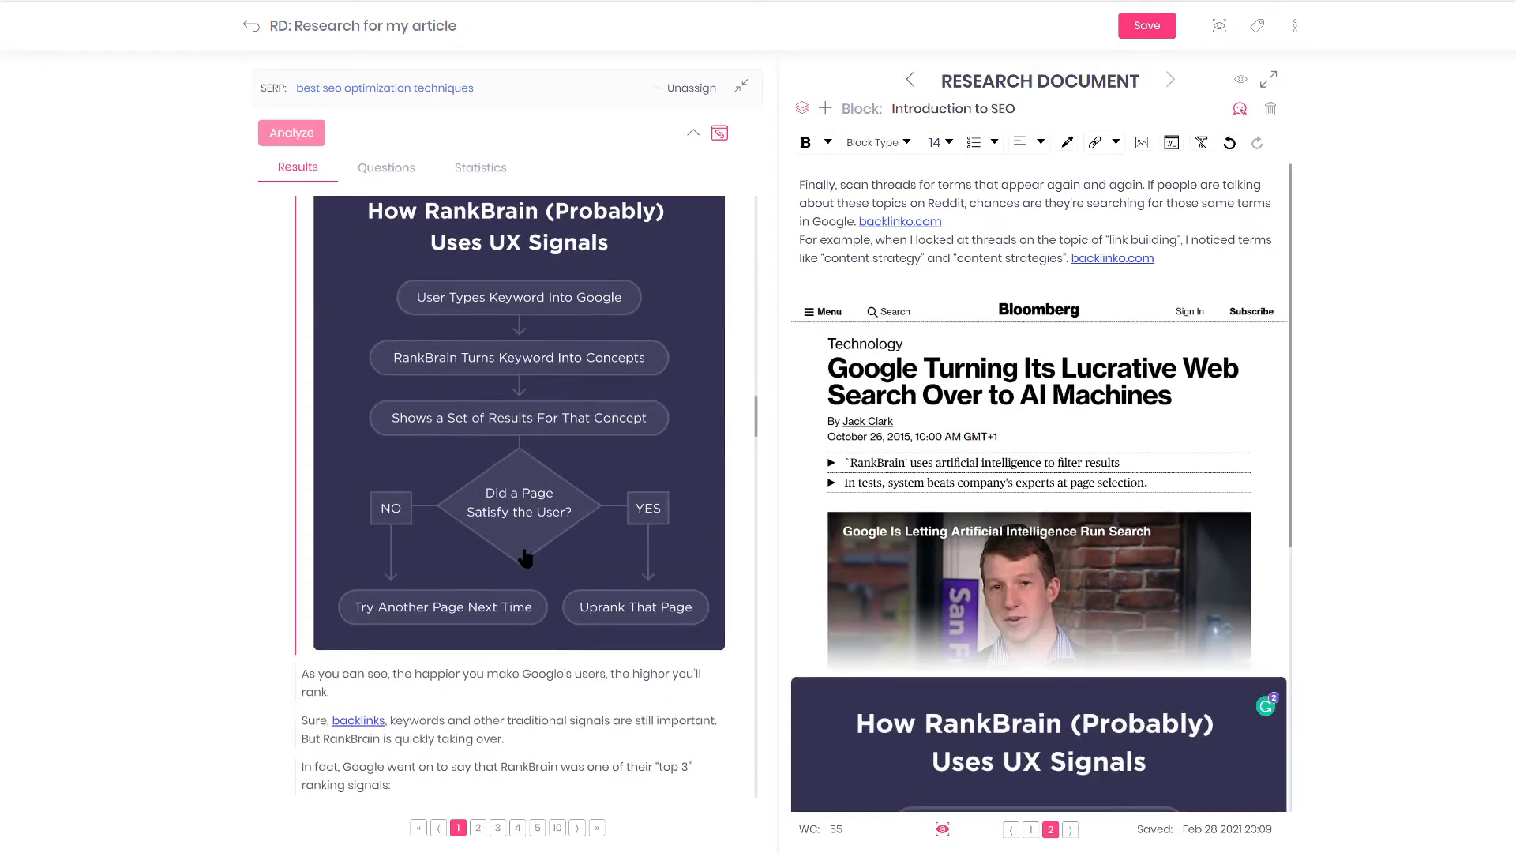
scroll(368, 511, "up", 5)
left_click(368, 511)
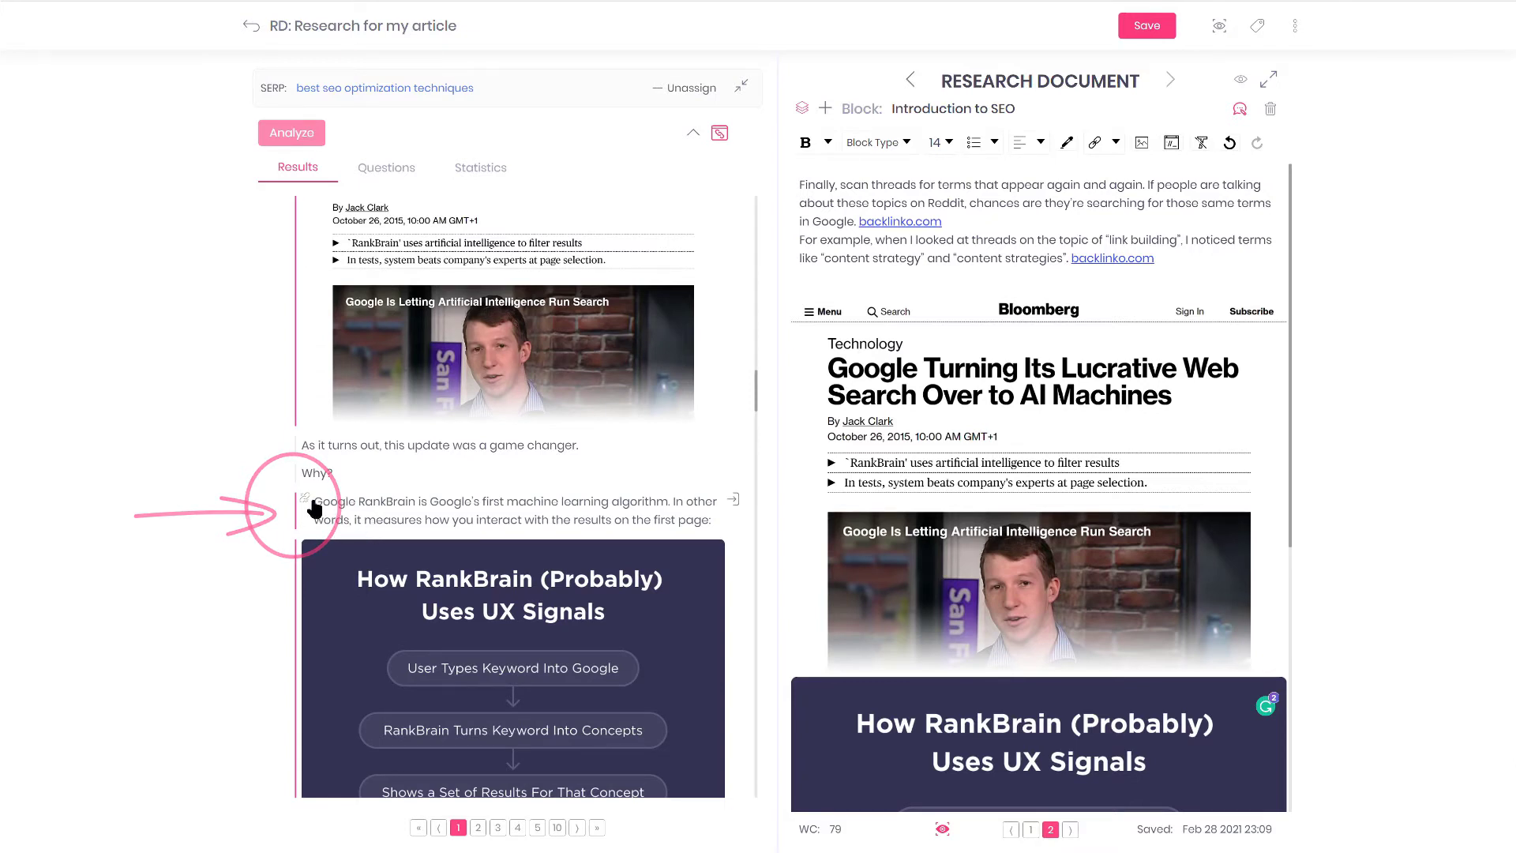
Send the Questions tab's question group into a new 'Questions being asked - group #1' block and select its questions.
left_click(385, 170)
scroll(464, 340, "down", 5)
scroll(466, 342, "up", 5)
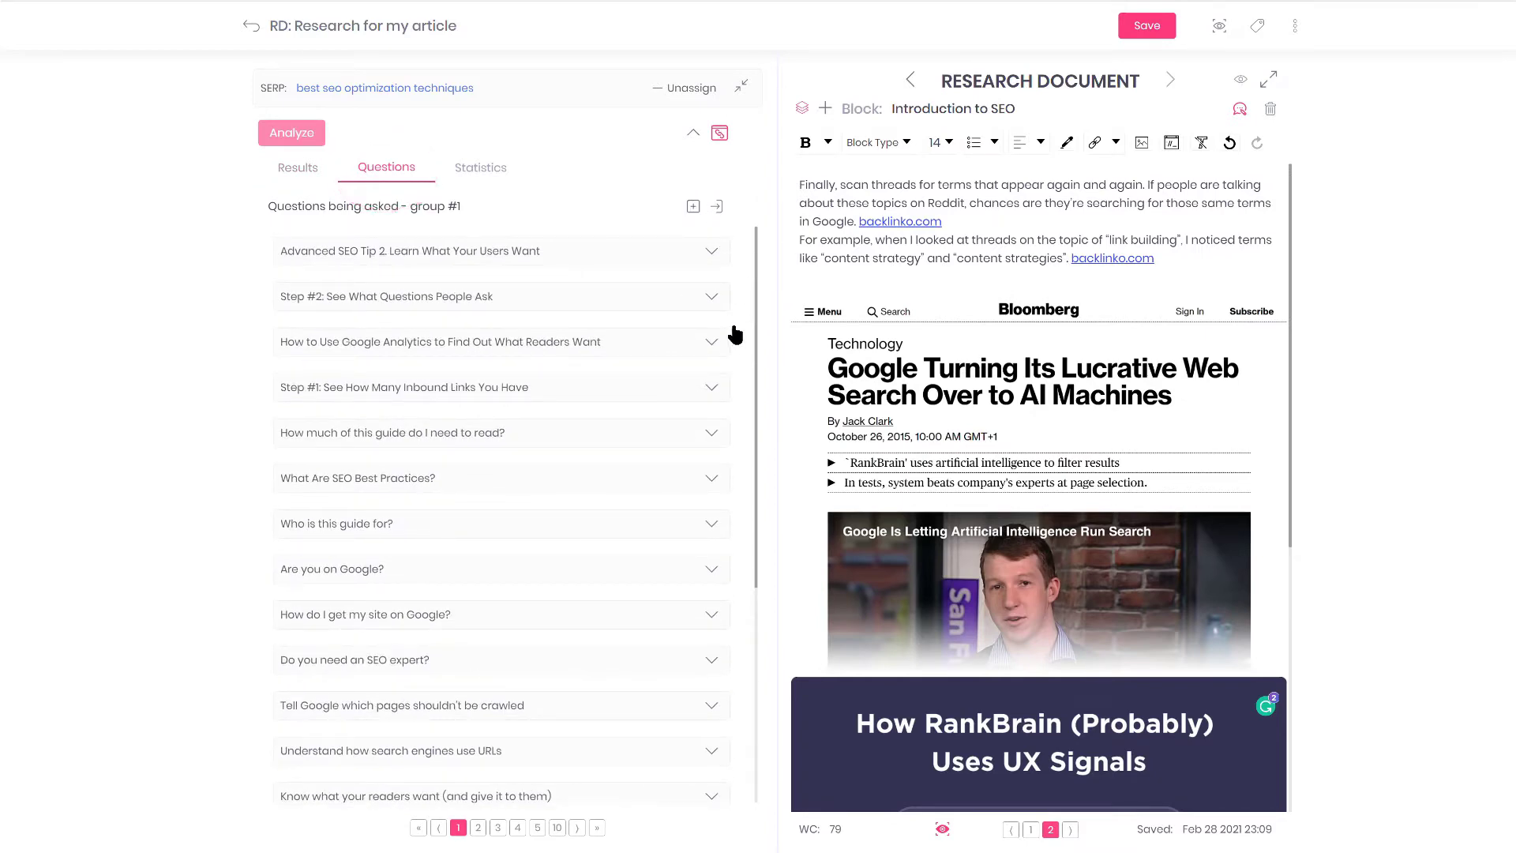
left_click(694, 207)
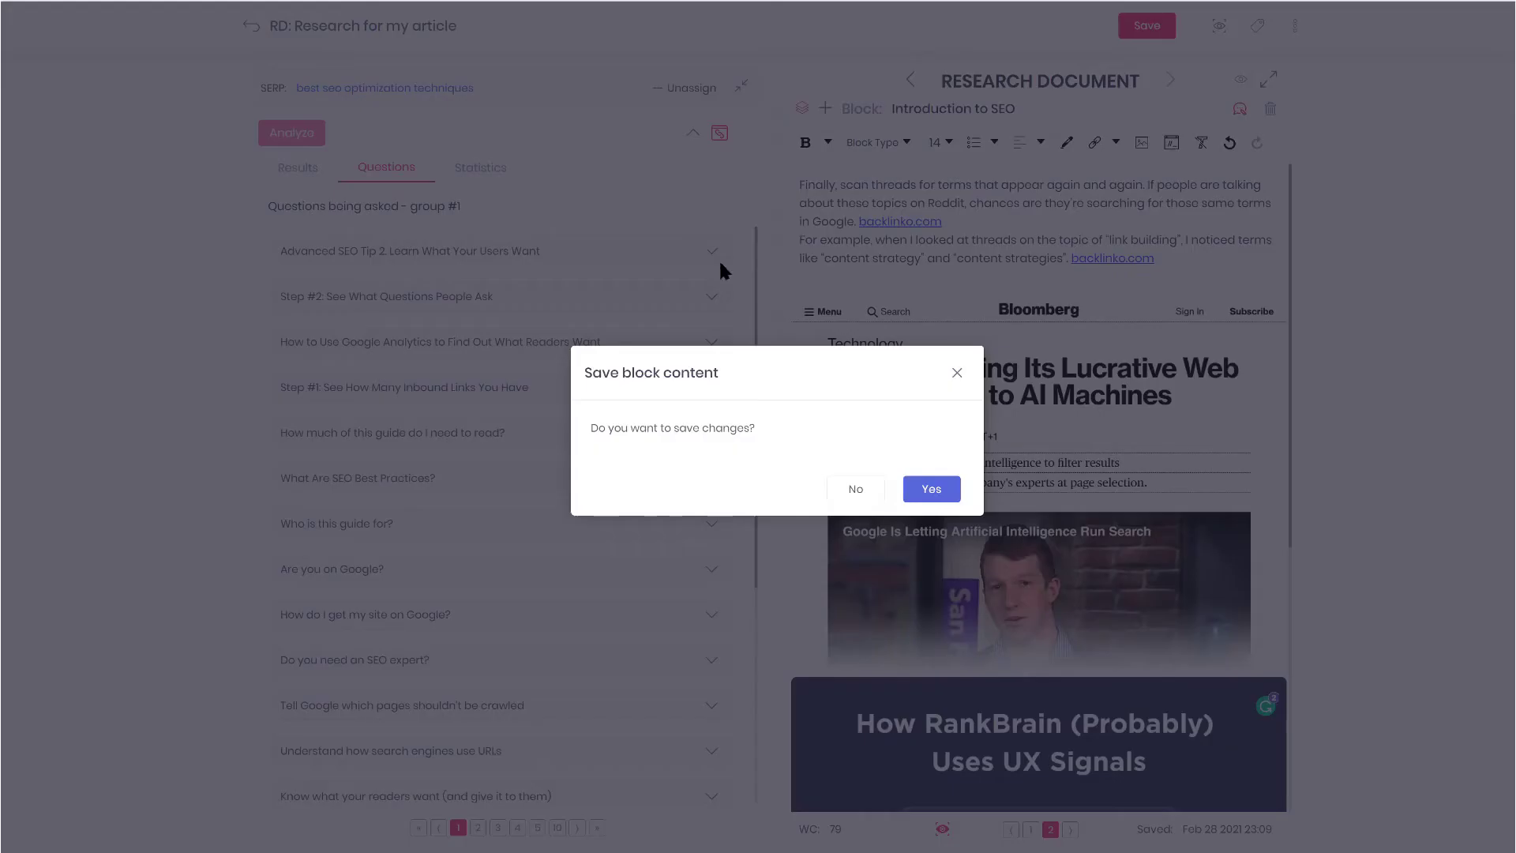
left_click(928, 489)
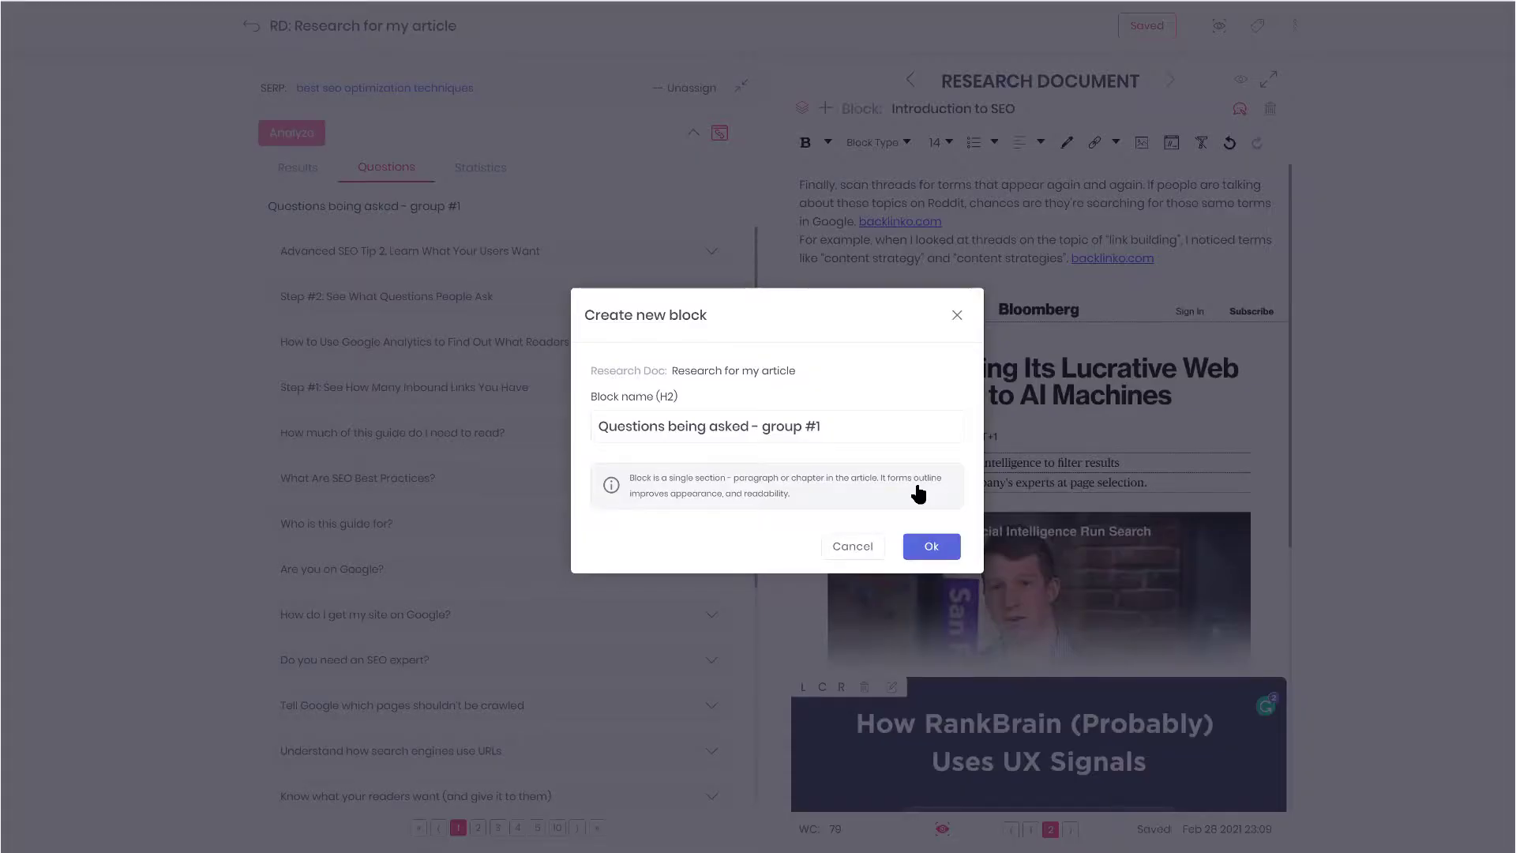
left_click(924, 545)
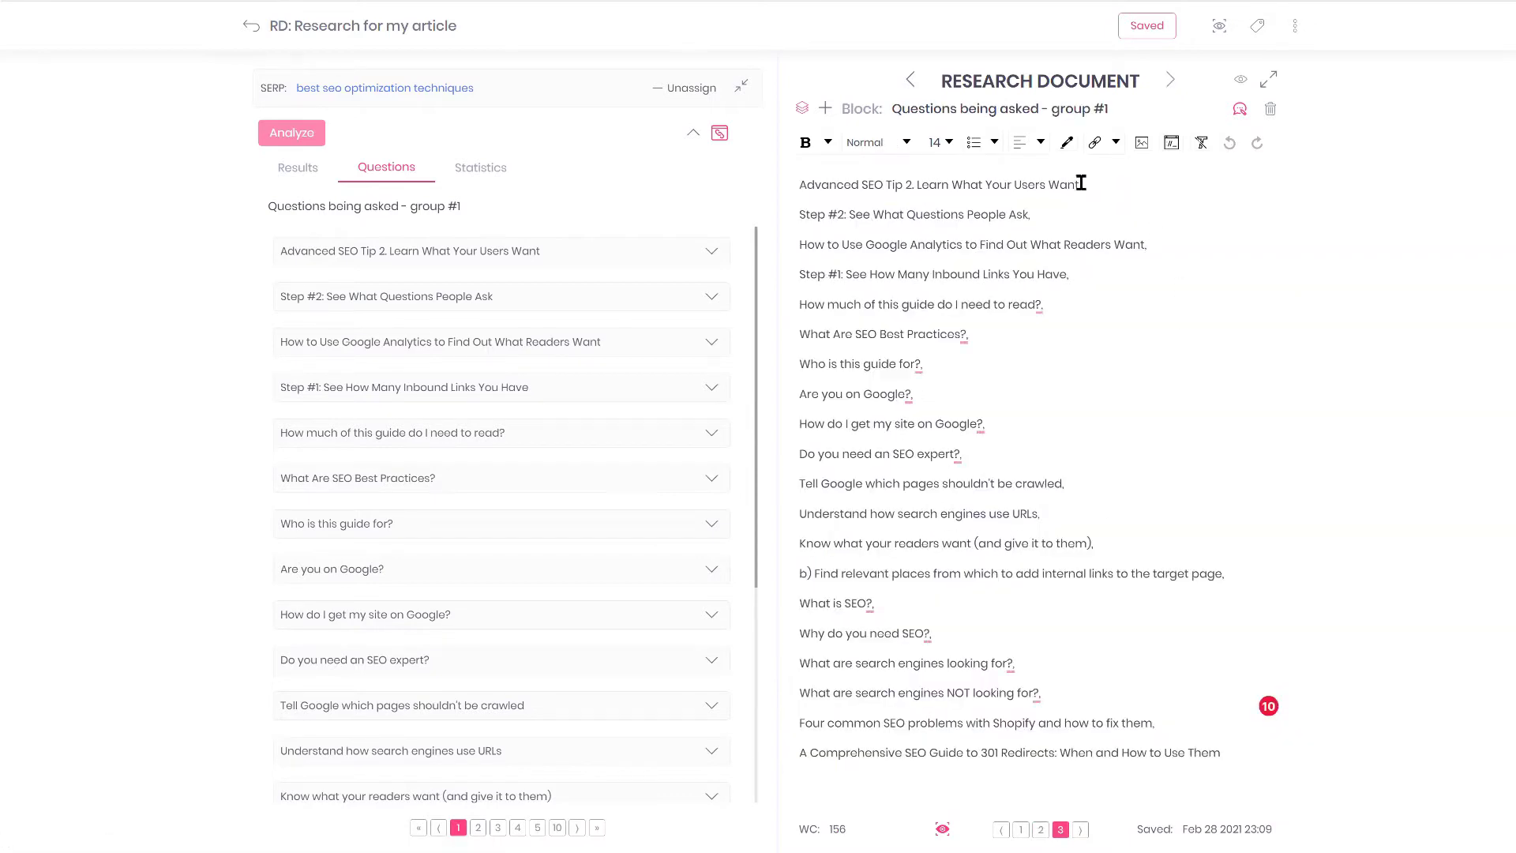
left_click_drag(1028, 184, 976, 427)
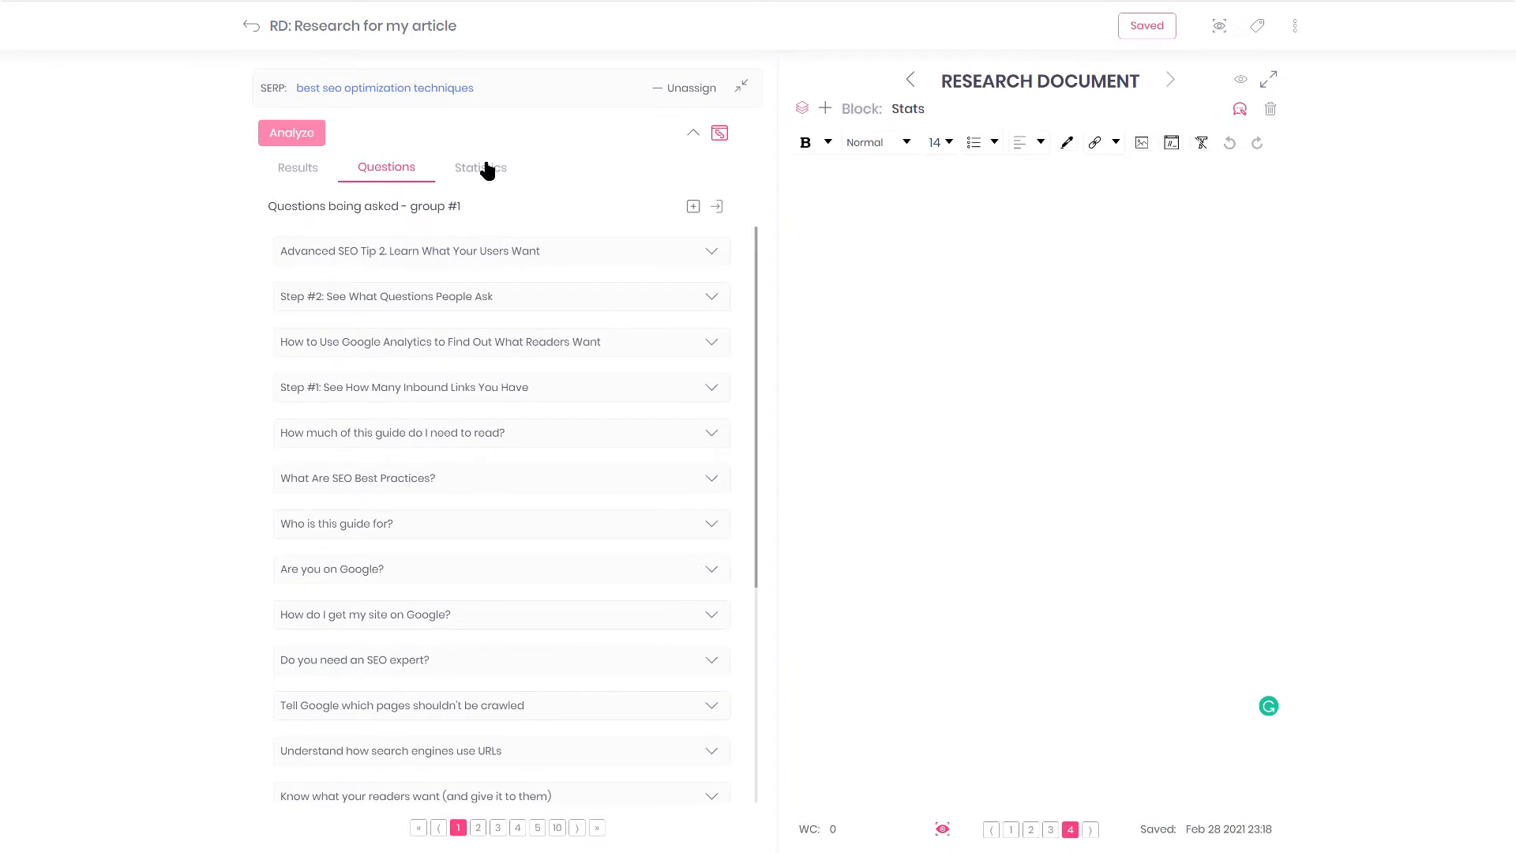
Add the exit percentage, B2B landing pages, MarketingSherpa and e-commerce statistics to the Stats block, then save.
left_click(487, 171)
scroll(503, 466, "down", 10)
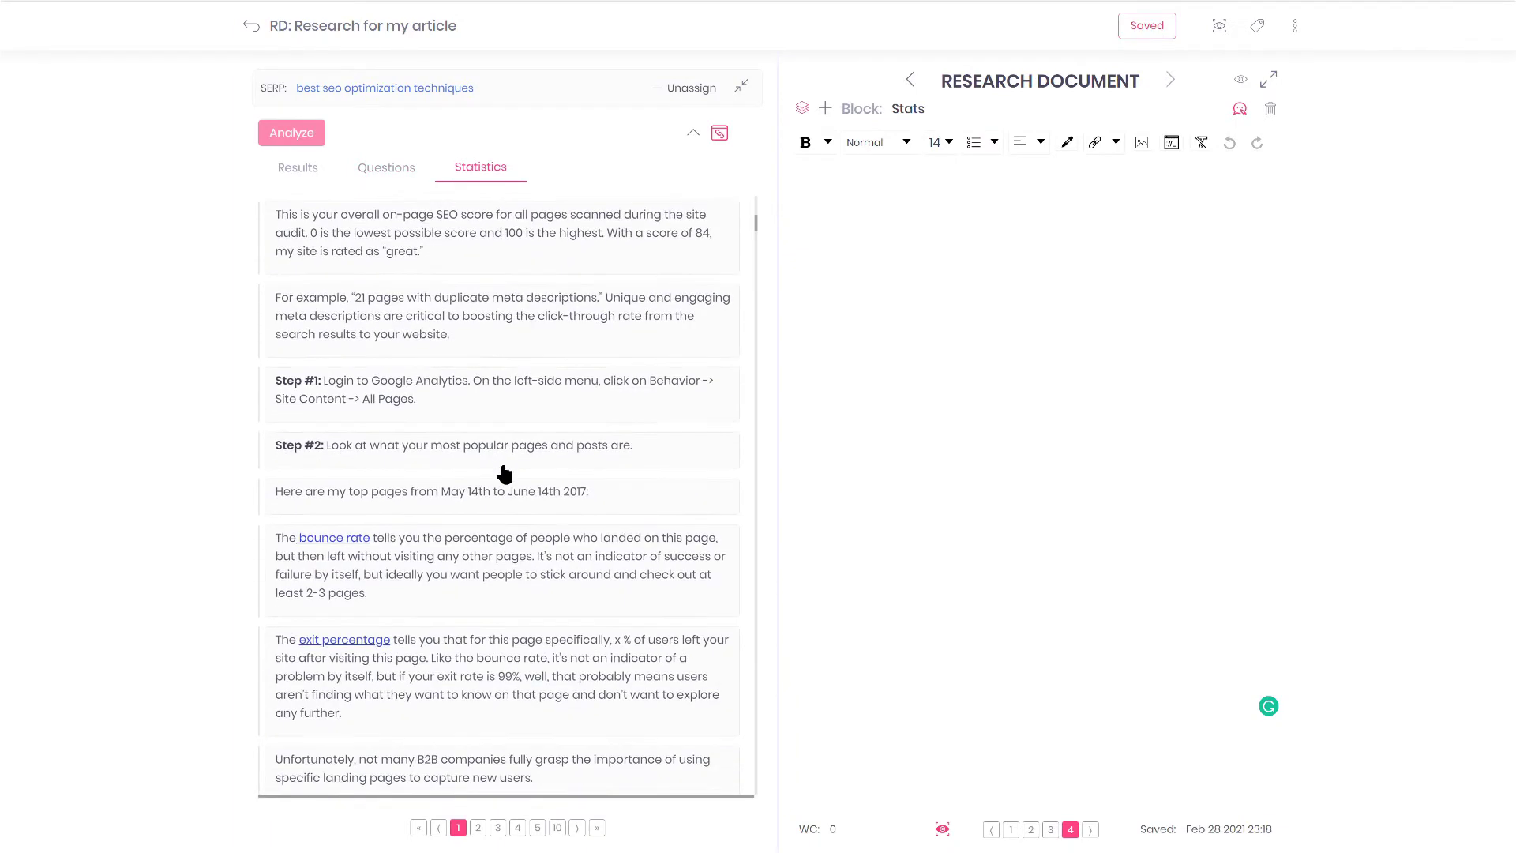
scroll(503, 474, "down", 5)
scroll(500, 474, "up", 3)
left_click(396, 443)
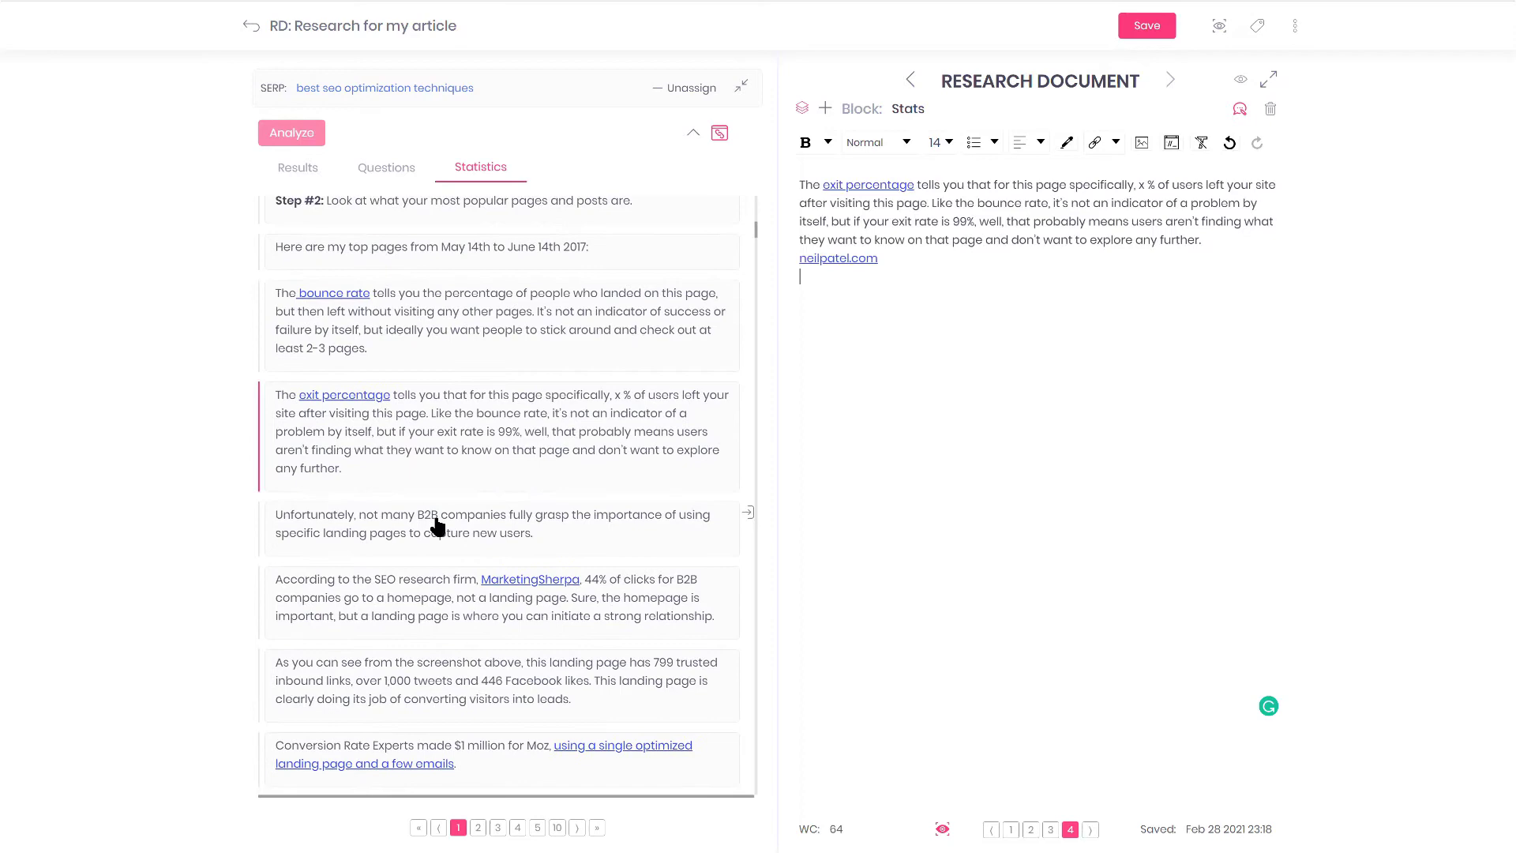
scroll(436, 527, "down", 2)
left_click(373, 411)
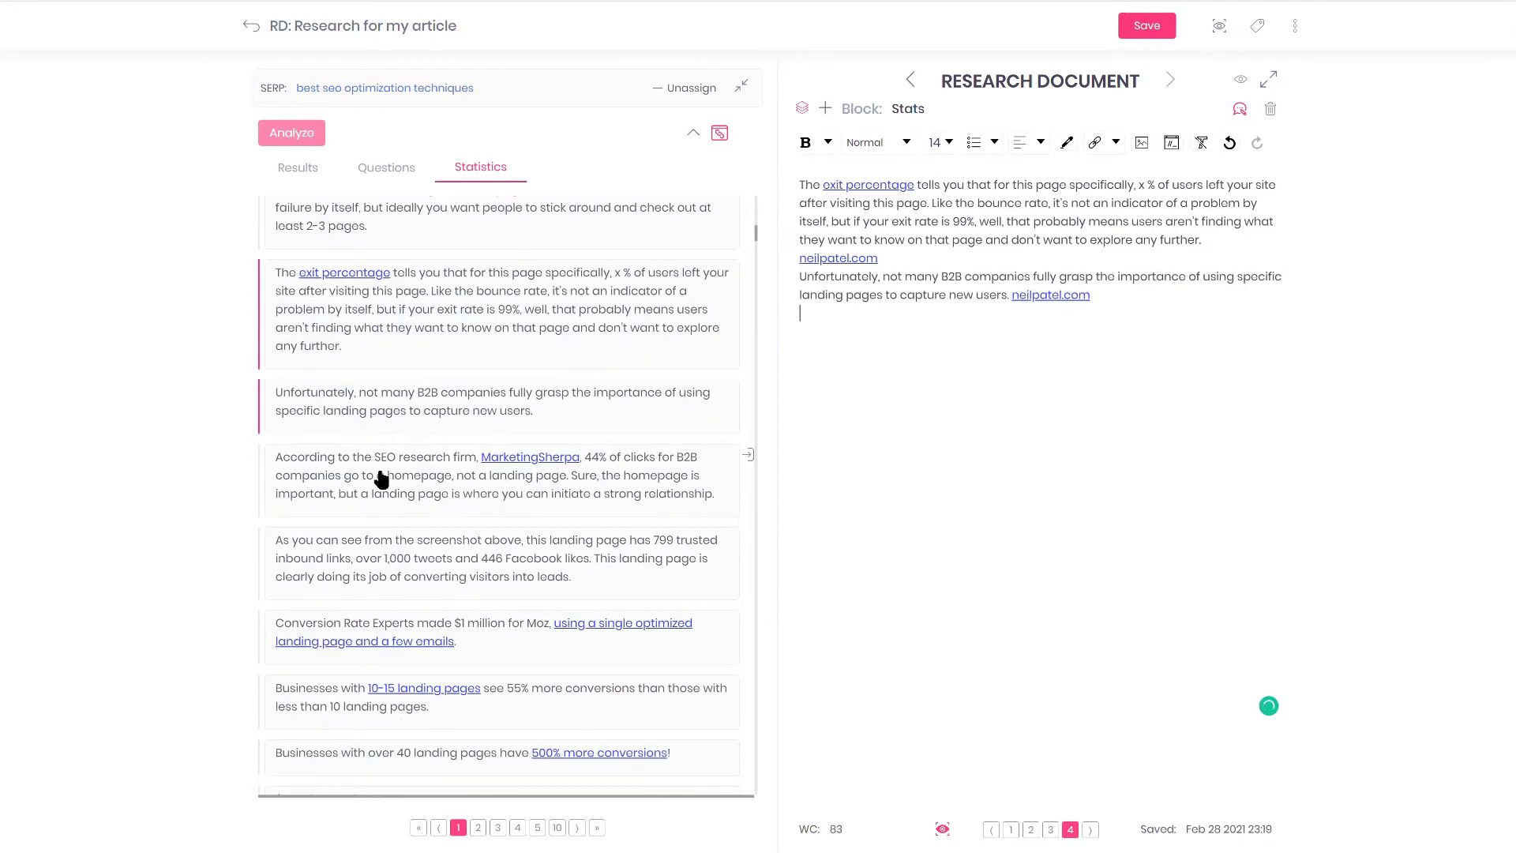
left_click(382, 478)
scroll(387, 553, "down", 6)
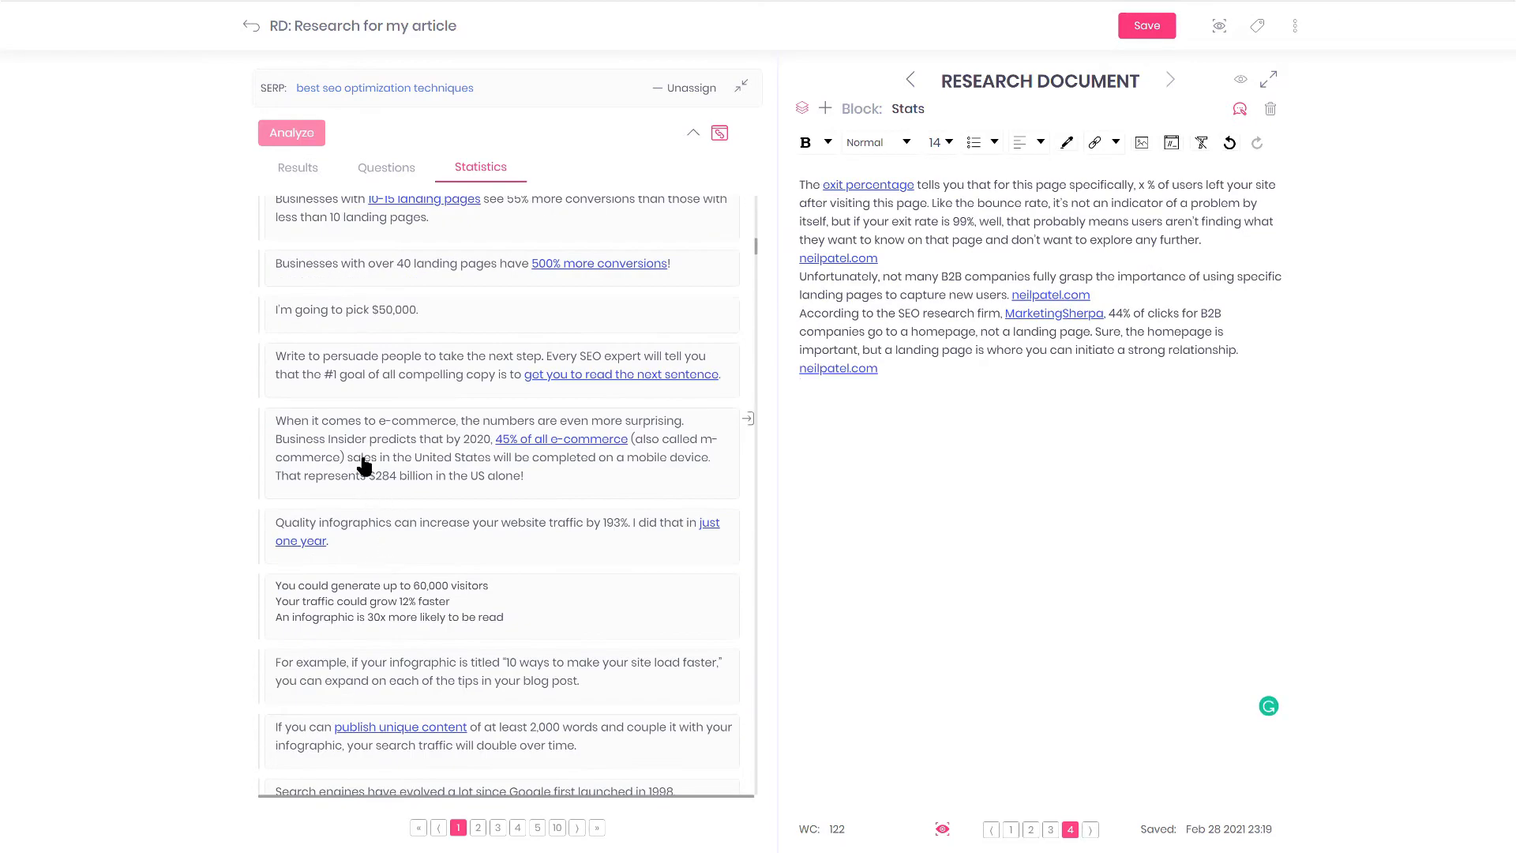
left_click(364, 466)
left_click(1147, 25)
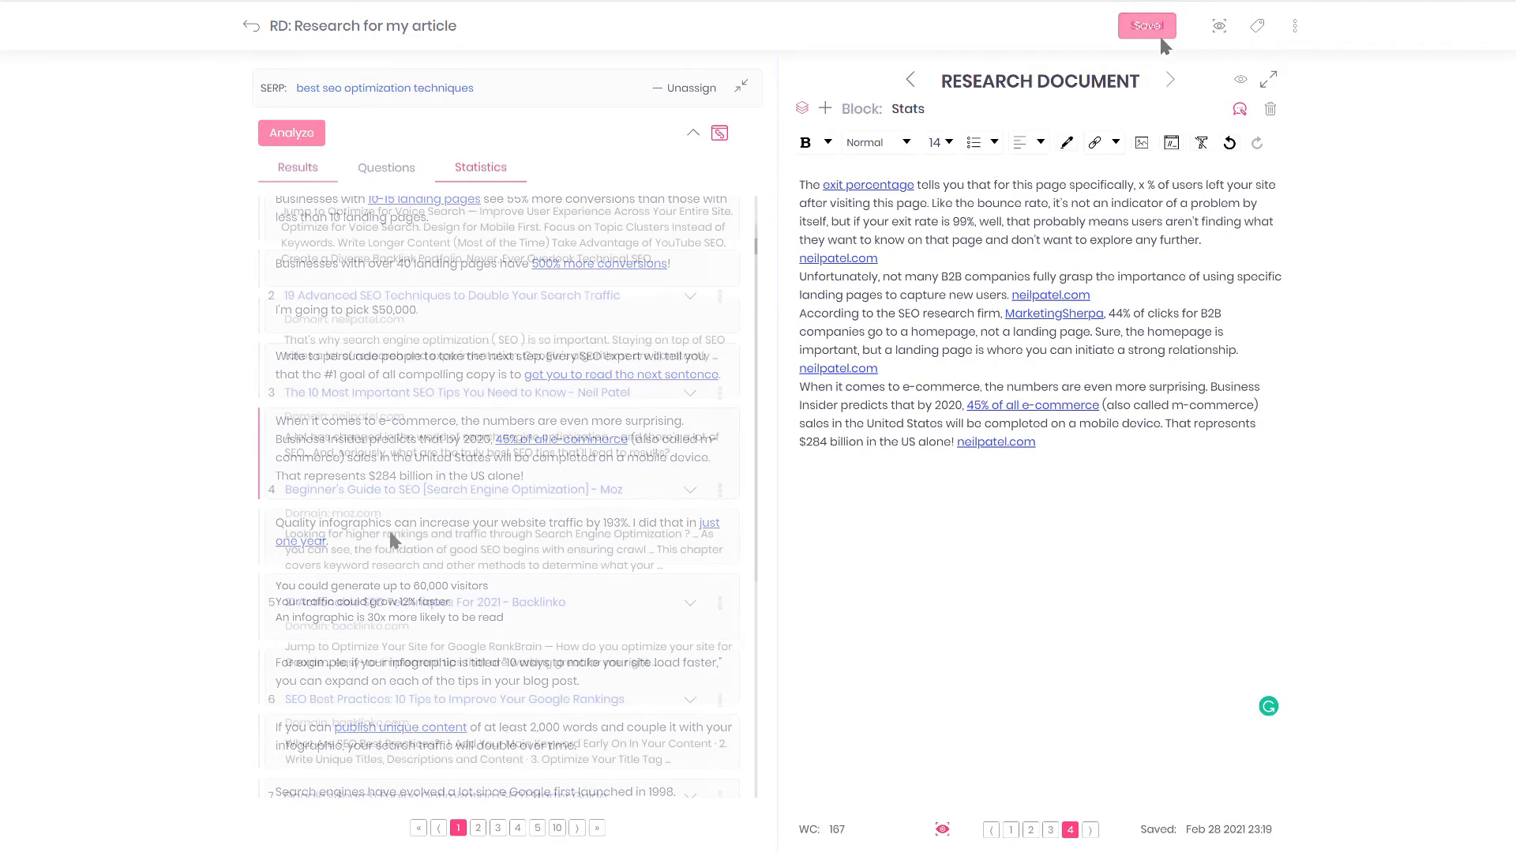
Run Analyze on the search results from page 2, checking result 12's headings along the way.
left_click(478, 827)
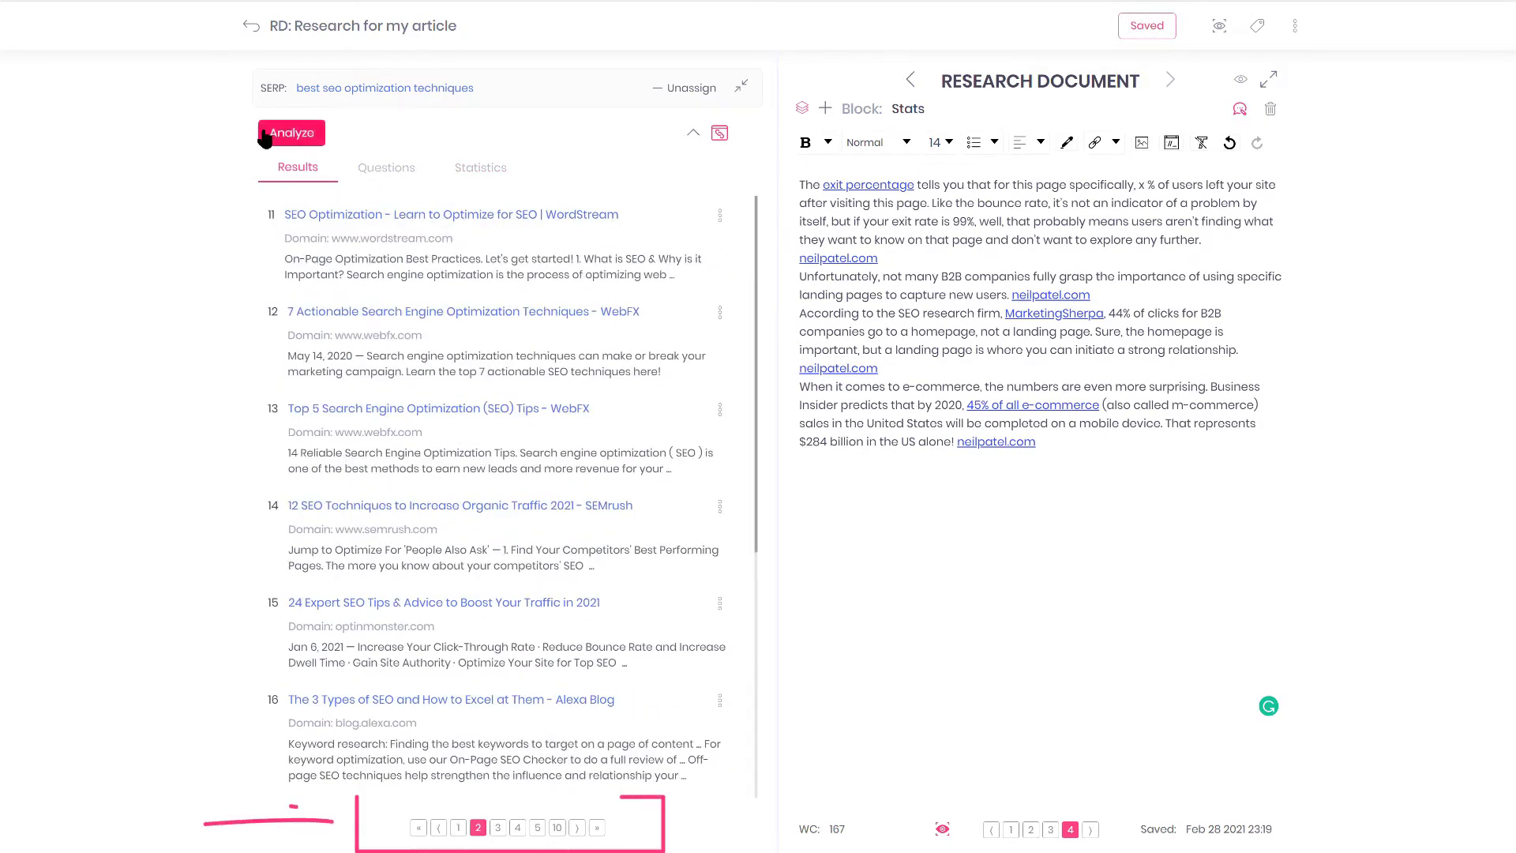
left_click(304, 134)
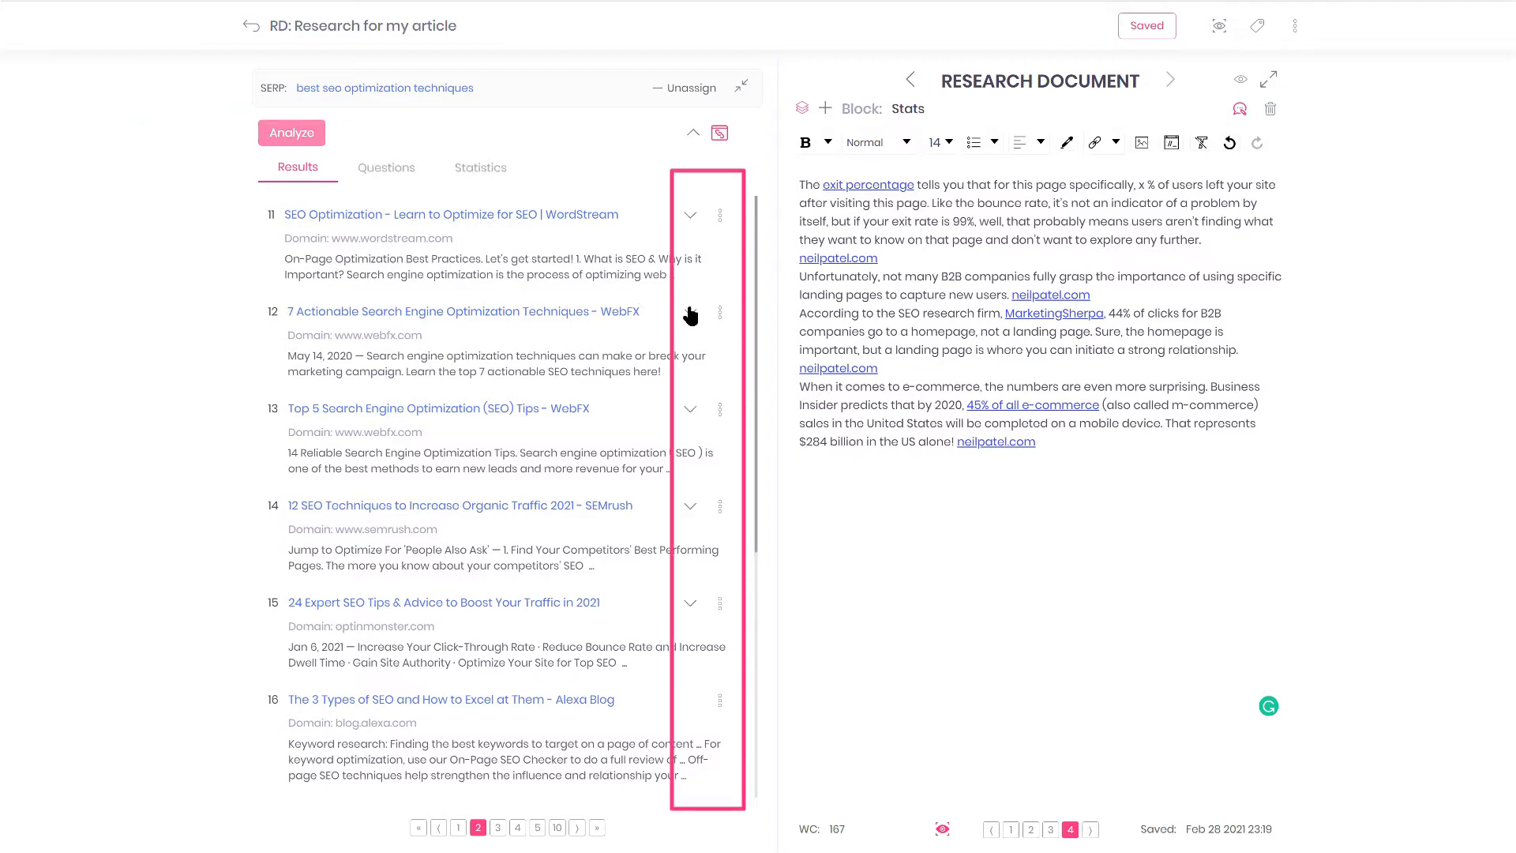
left_click(690, 313)
left_click(689, 313)
scroll(655, 594, "up", 10)
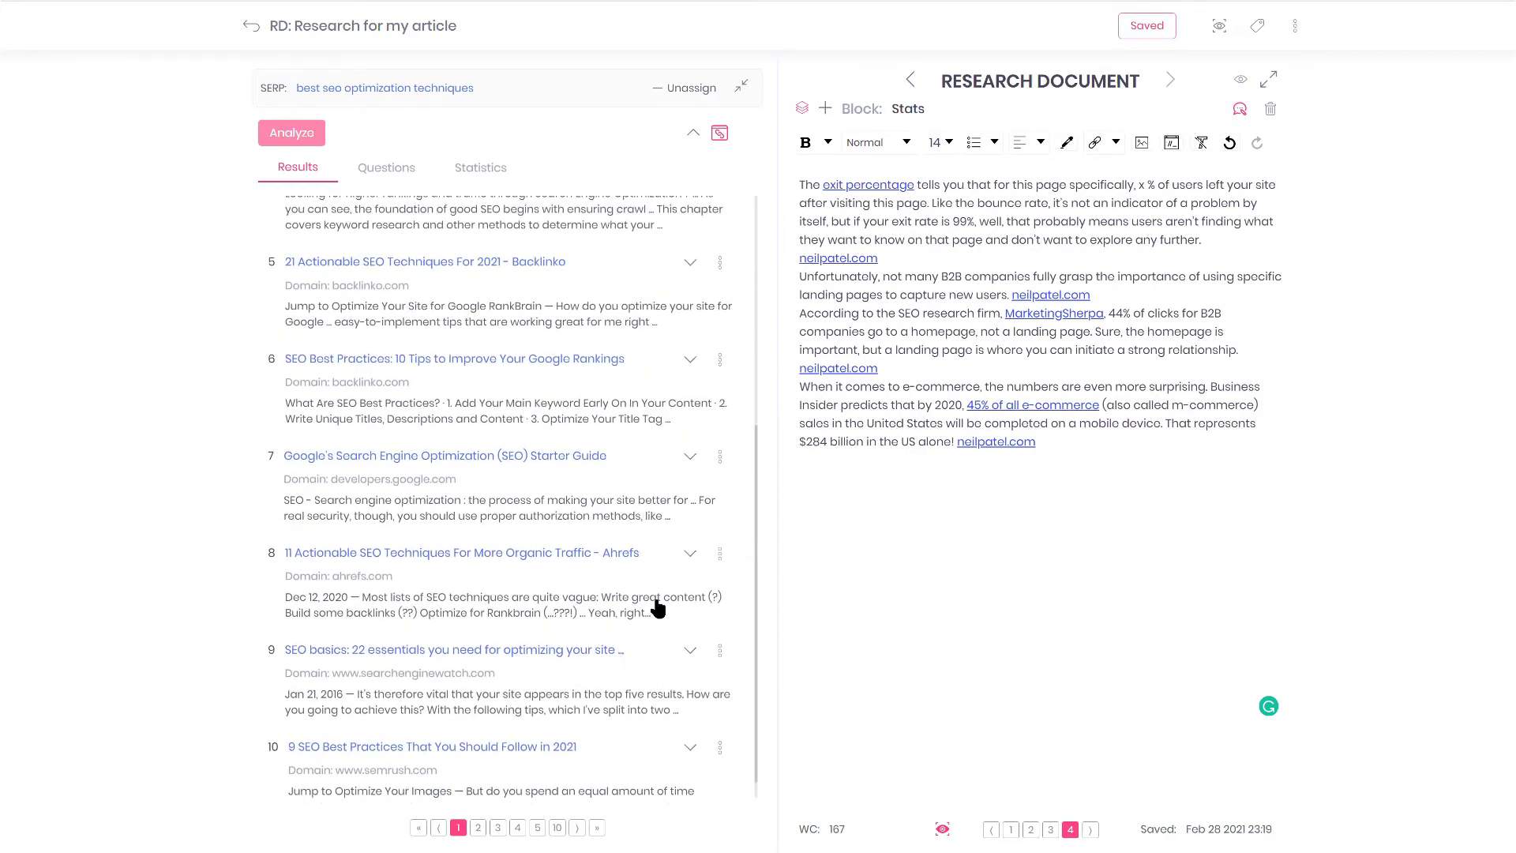
Save search result 2 to the saved links list.
scroll(658, 608, "up", 1)
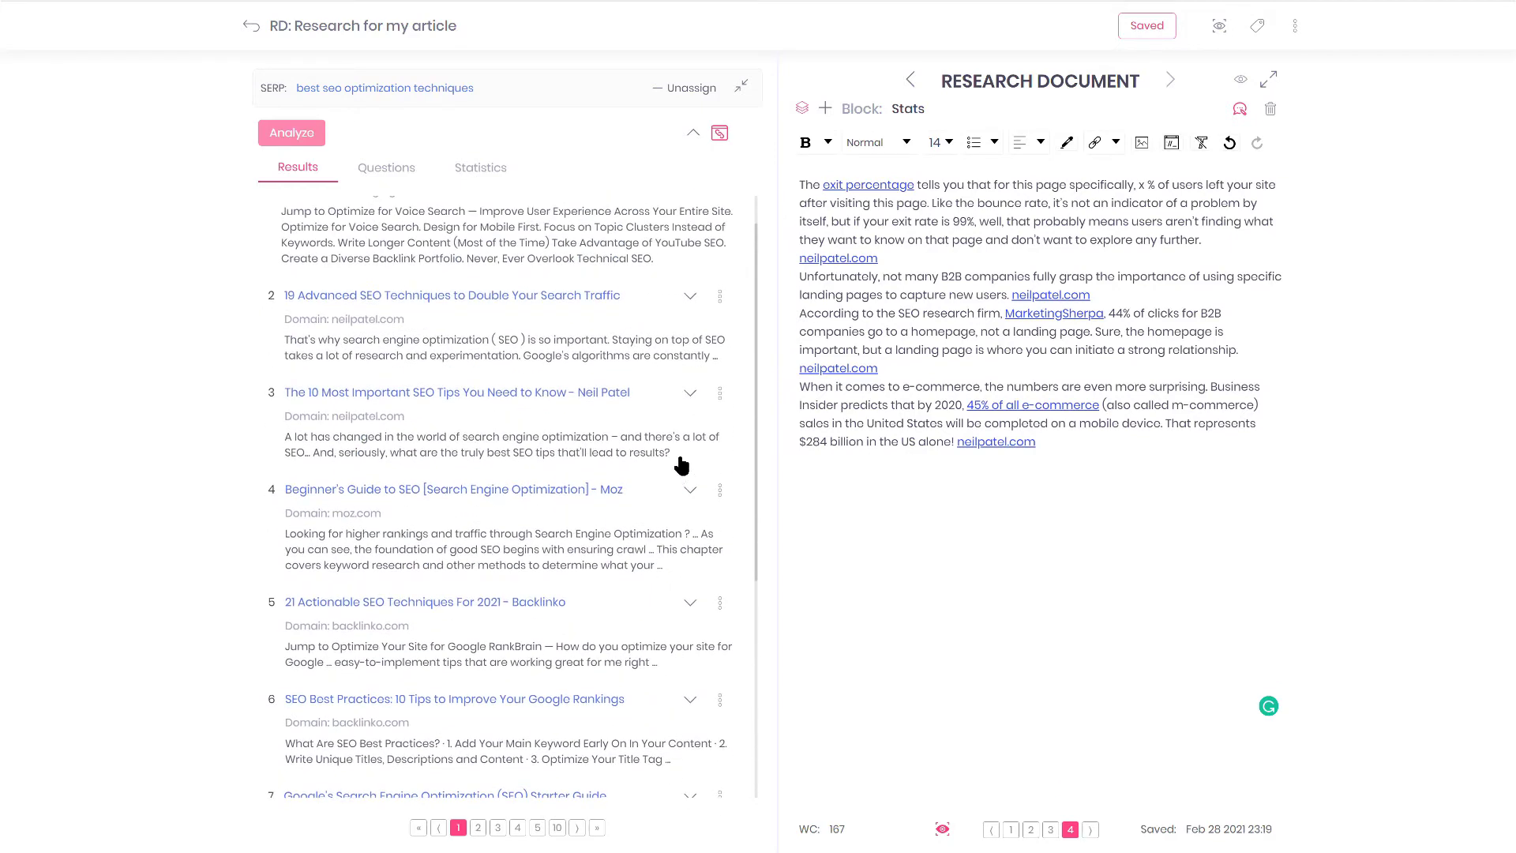
left_click(719, 393)
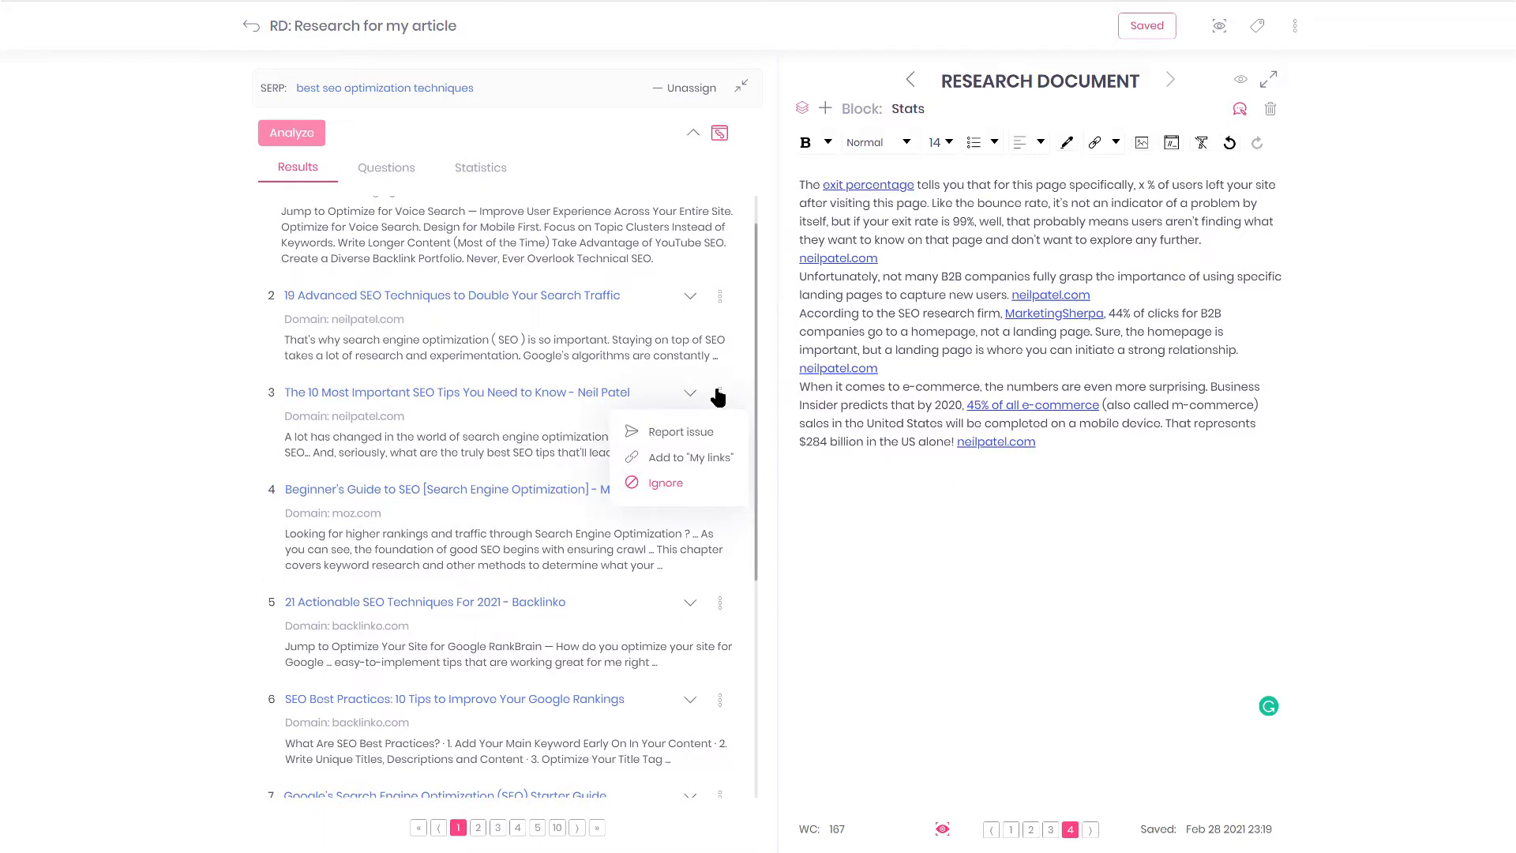
left_click(721, 299)
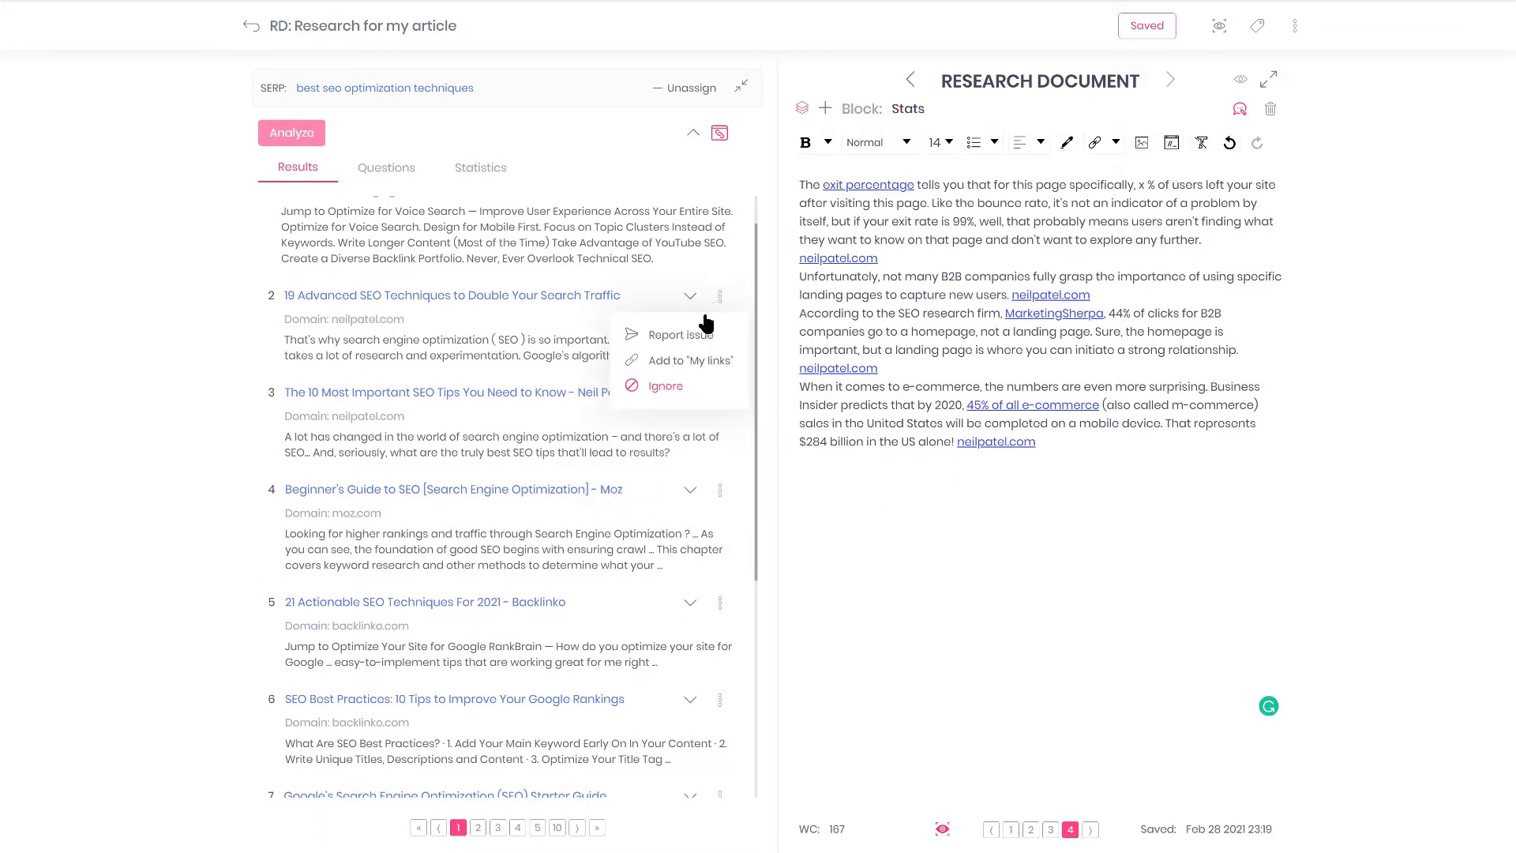
left_click(826, 385)
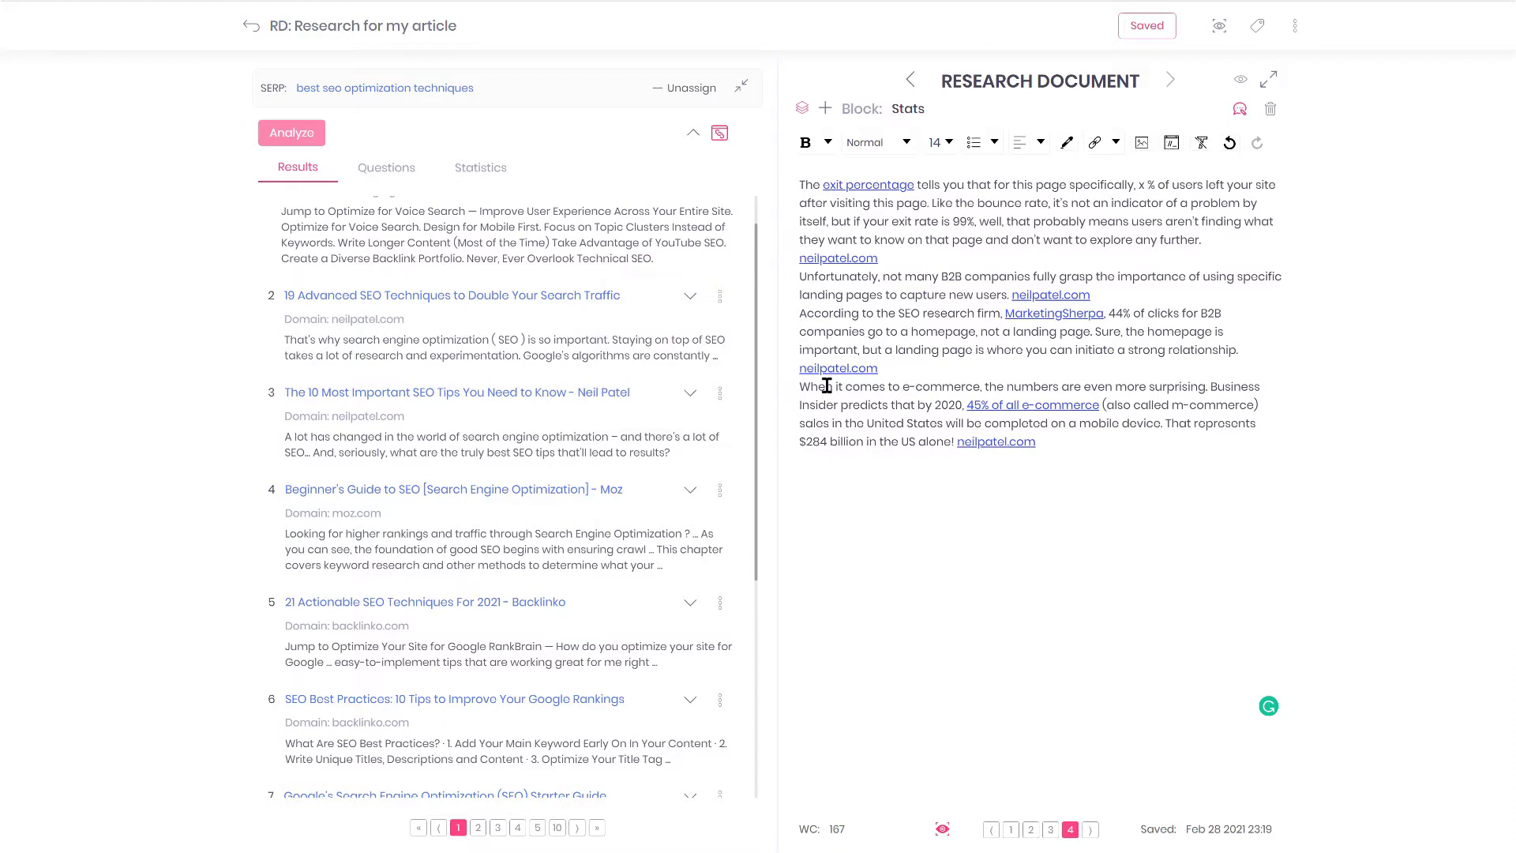
Ignore the two Backlinko results, '21 Actionable SEO Techniques For 2021' and 'SEO Best Practices'.
left_click(721, 493)
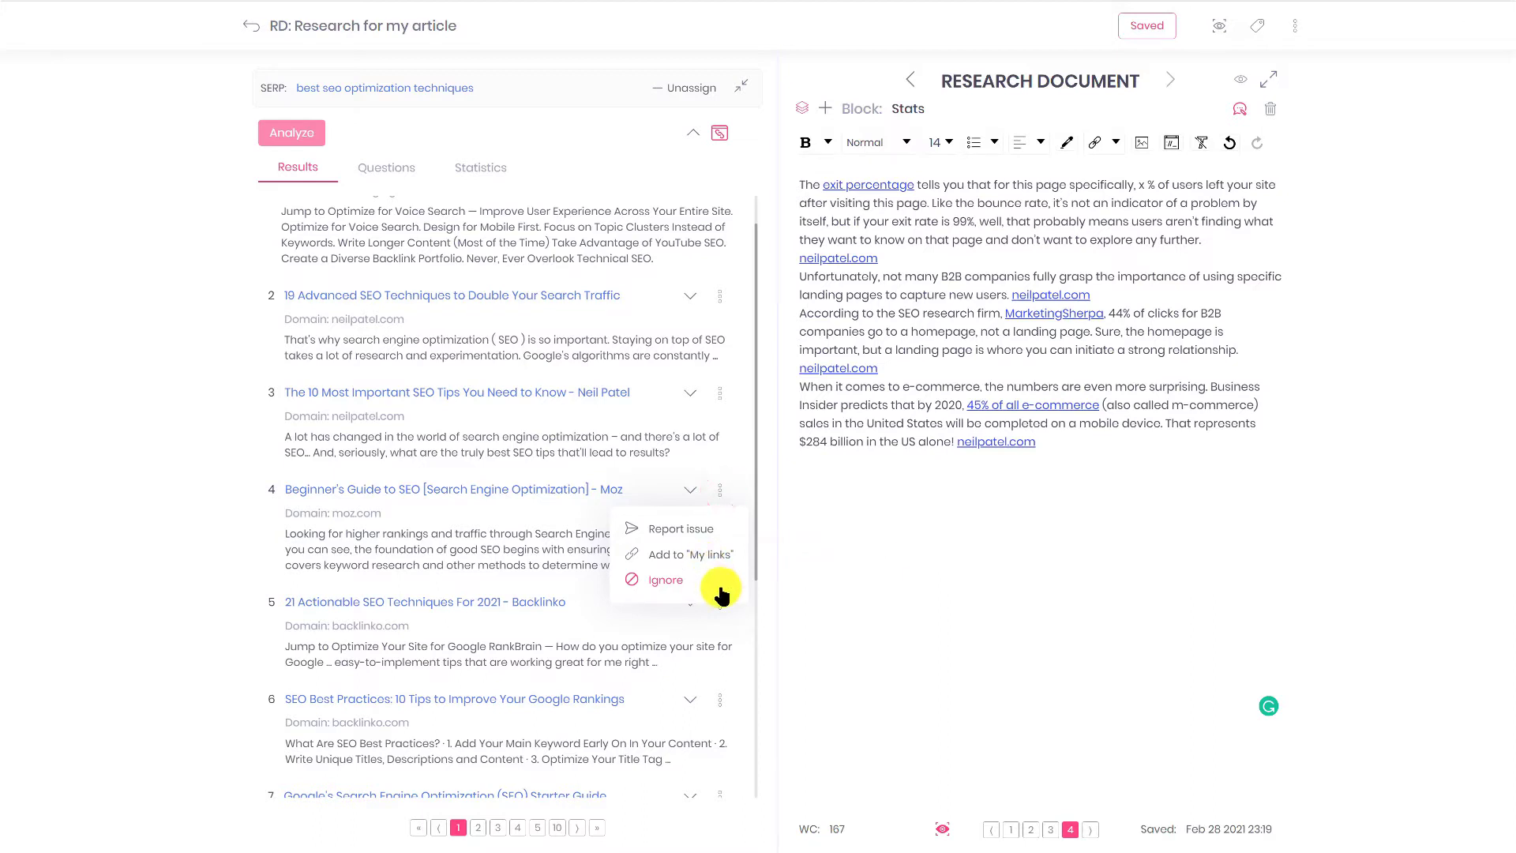
left_click(773, 613)
left_click(720, 603)
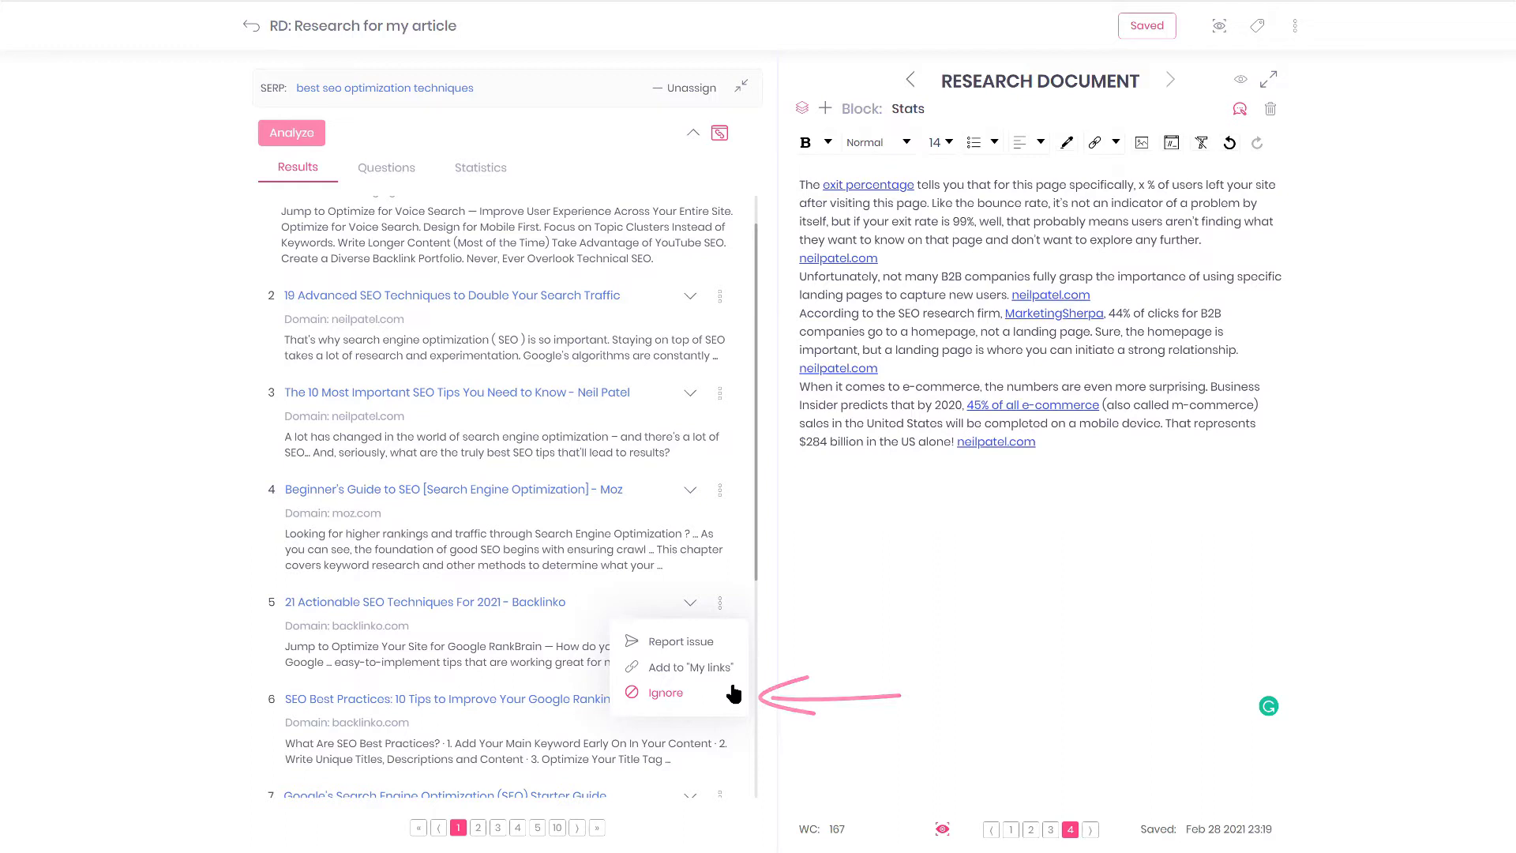
left_click(857, 695)
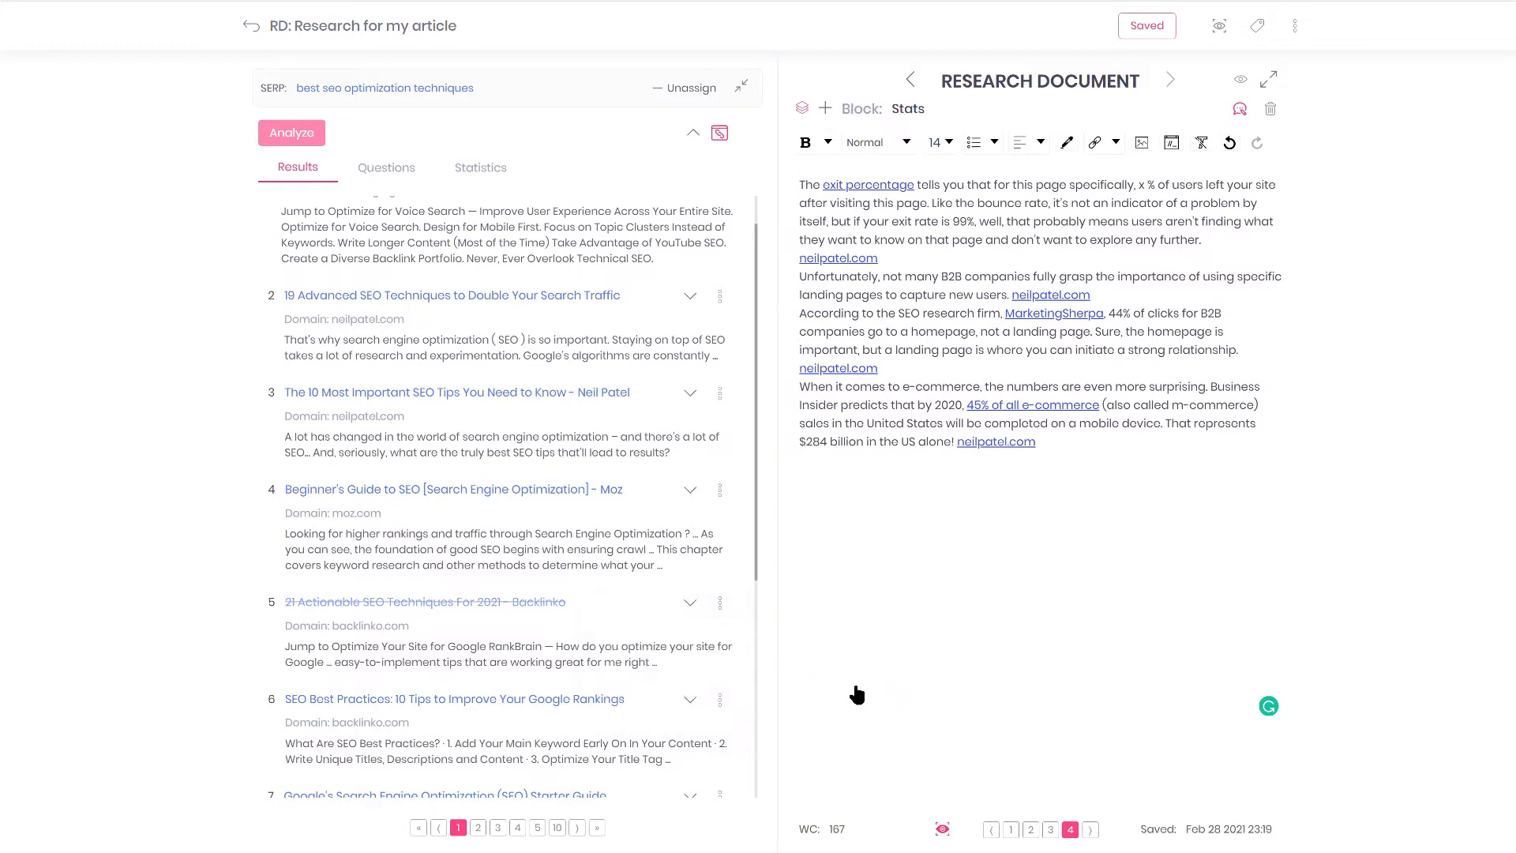
left_click(720, 700)
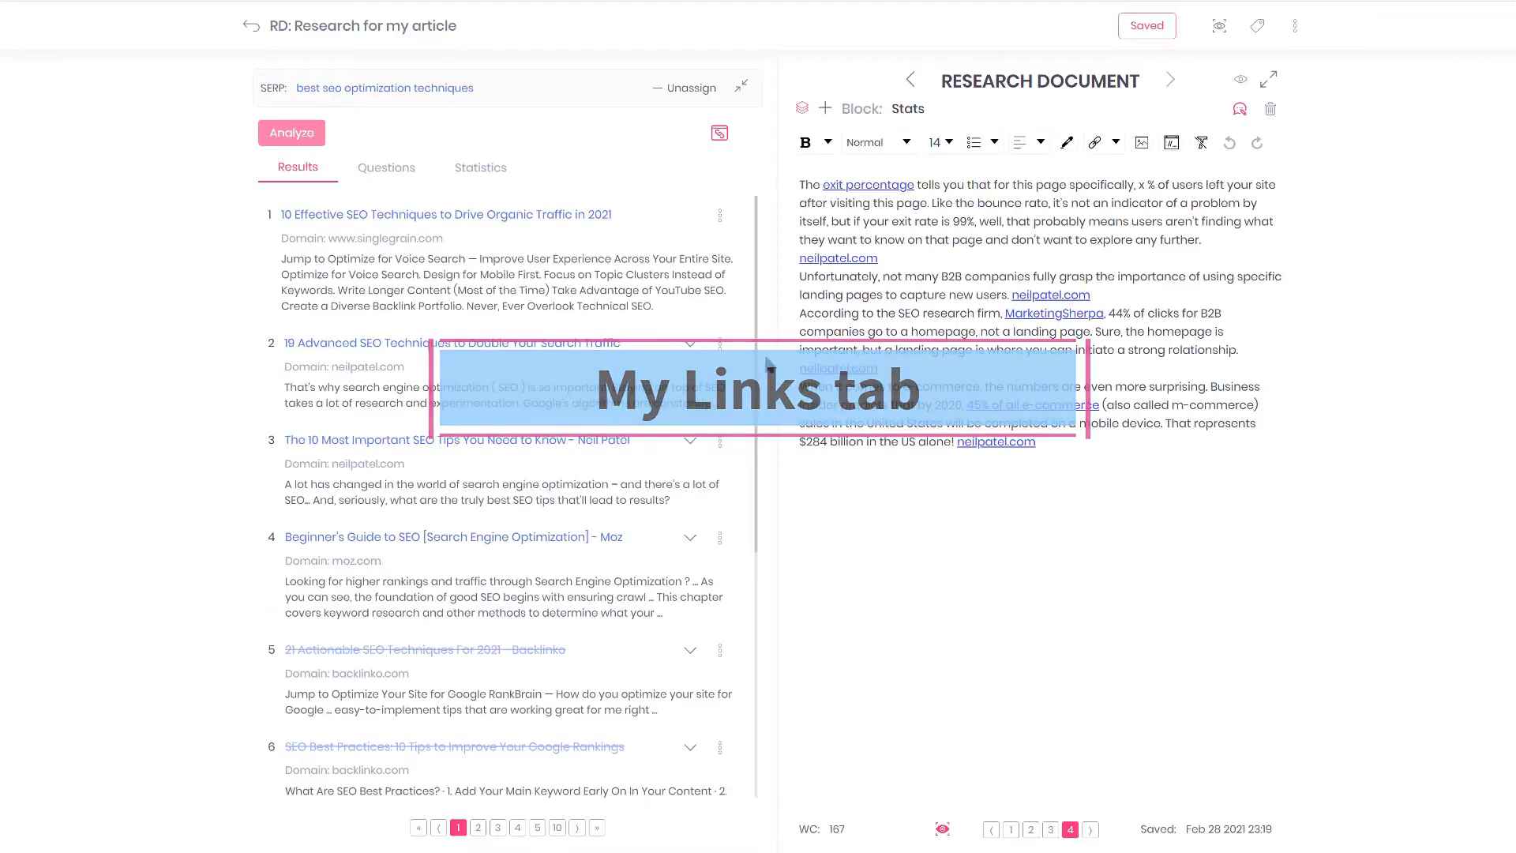
Close the search results and look through saved links 2 and 3 in My links.
left_click(507, 85)
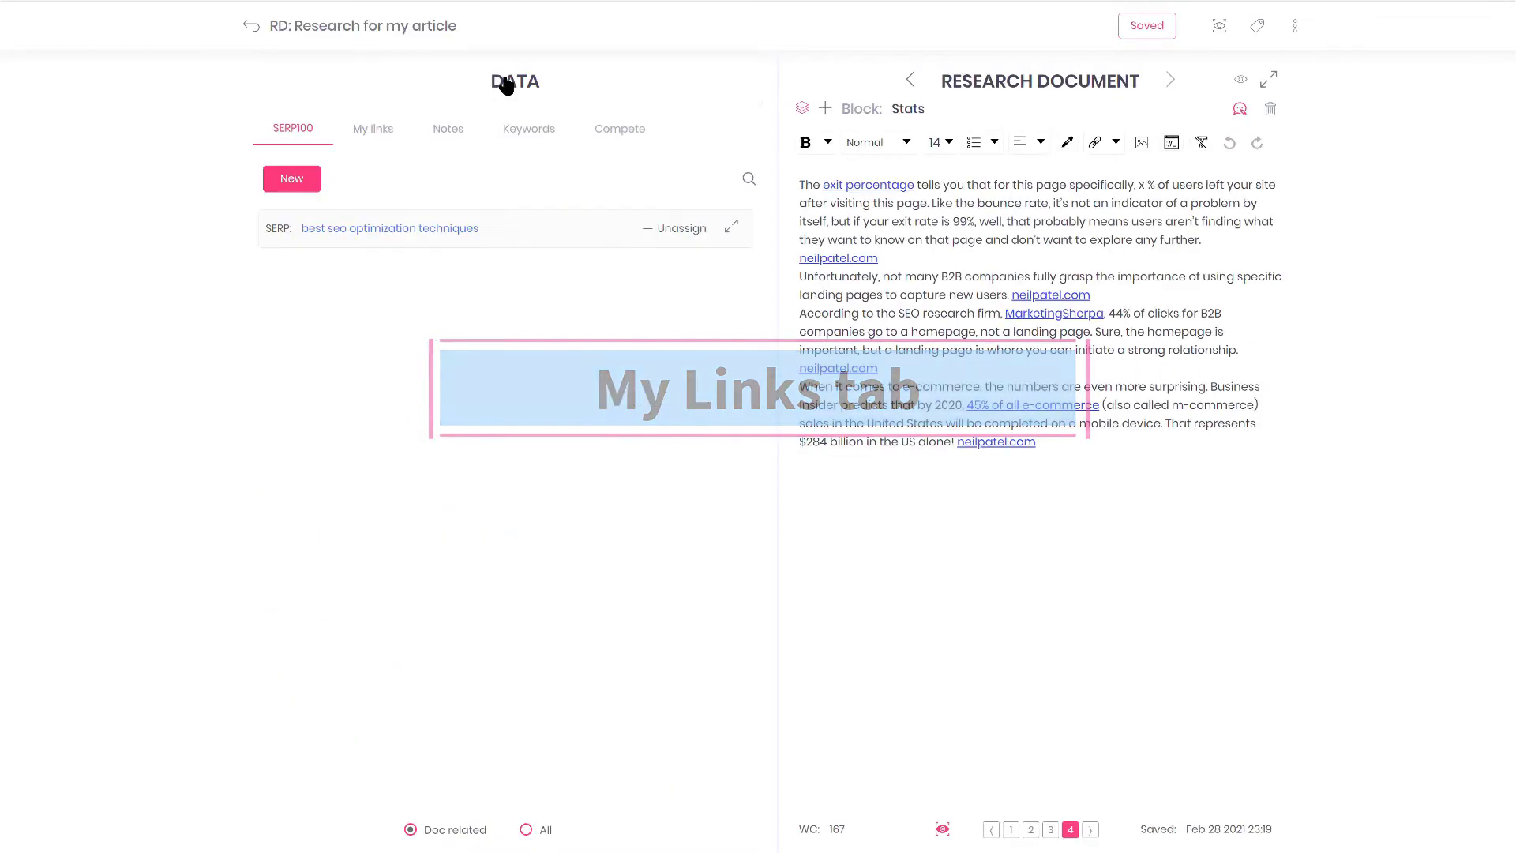
left_click(372, 129)
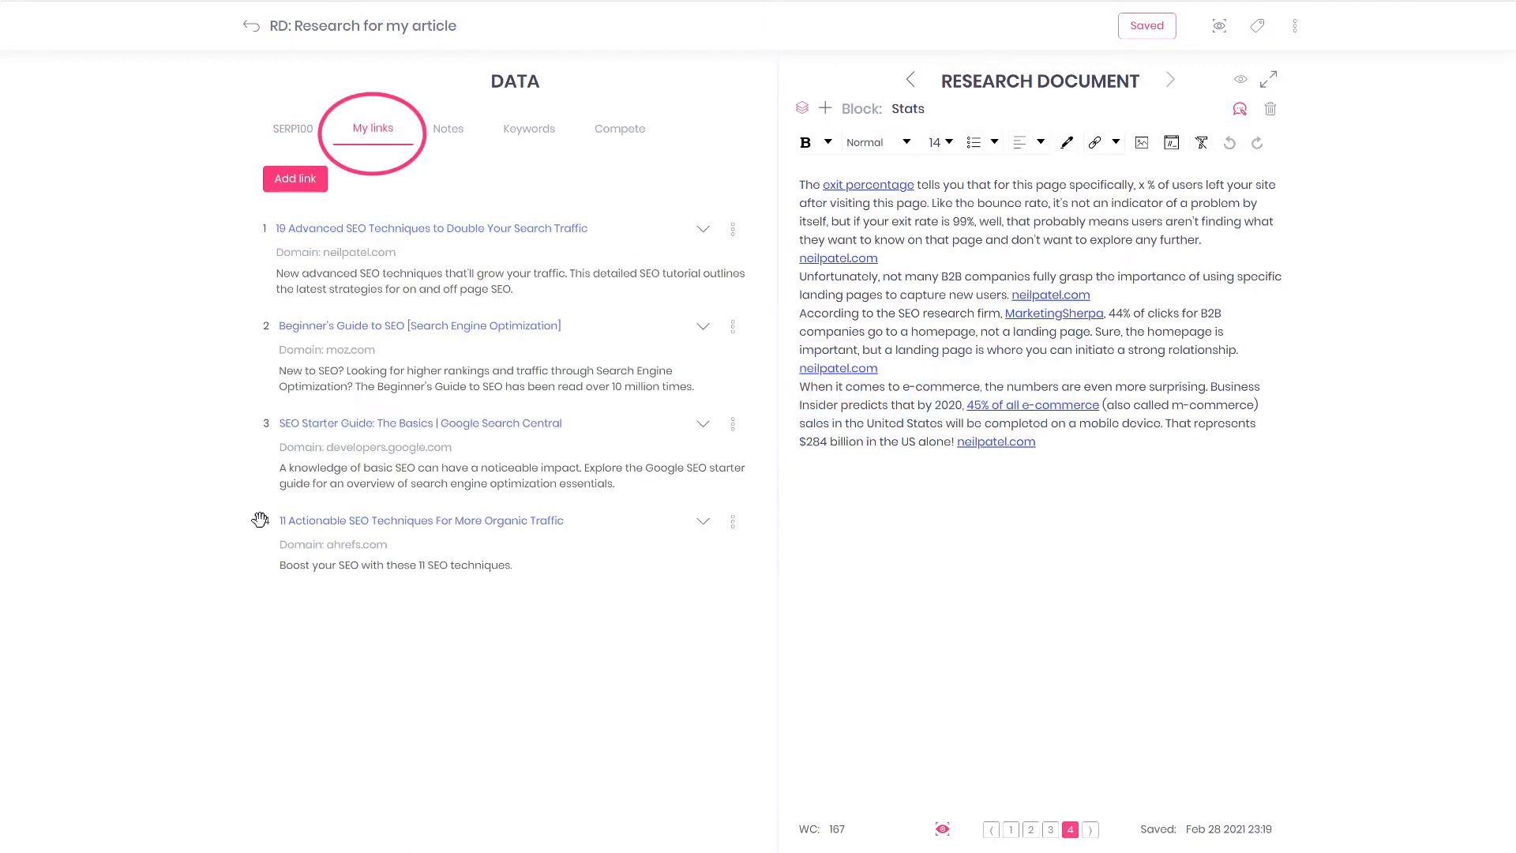
left_click(703, 327)
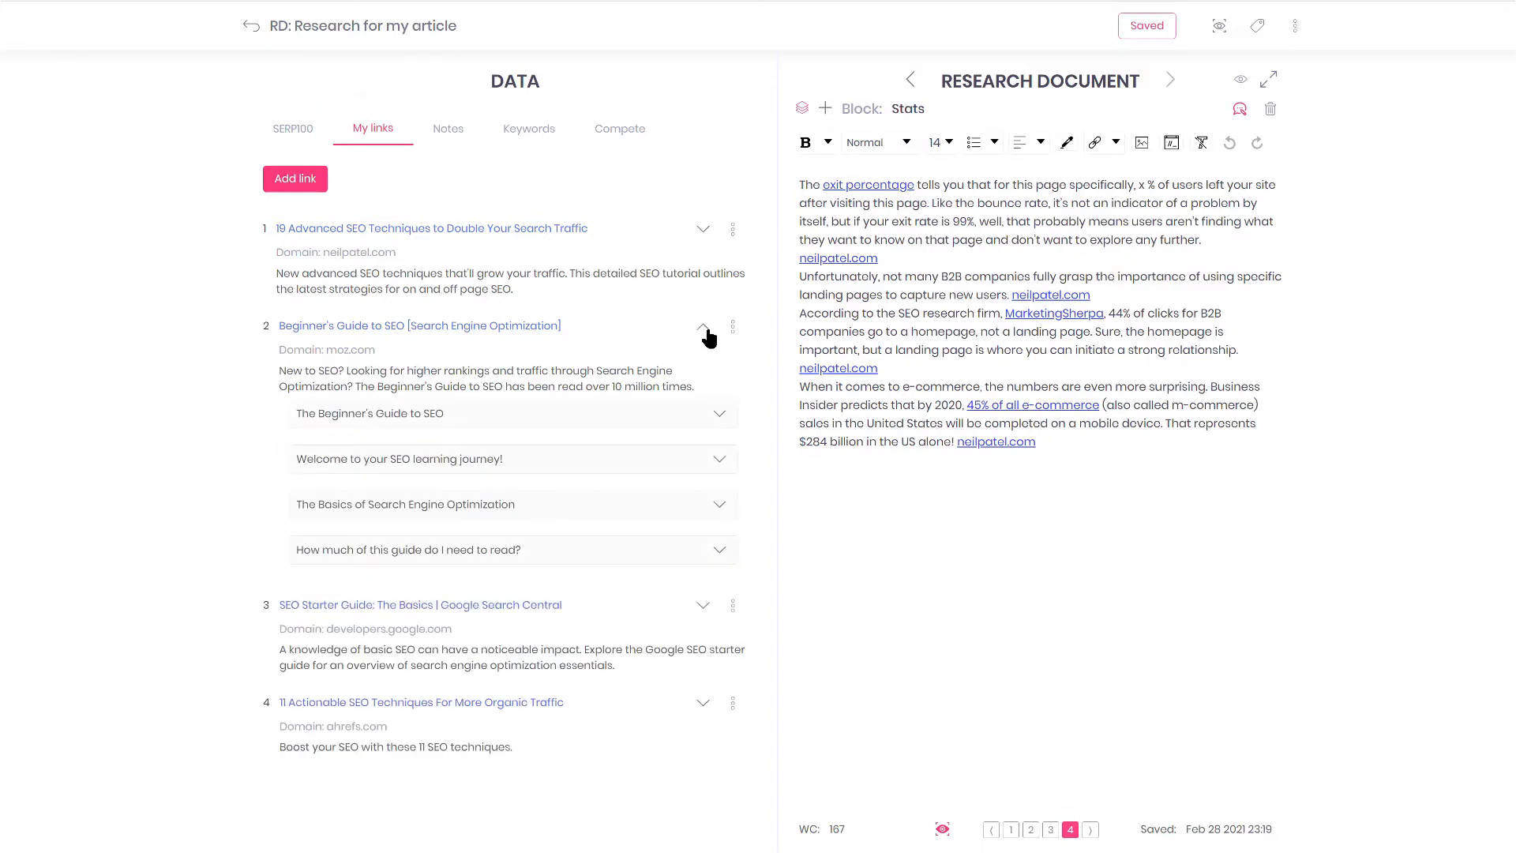
left_click(703, 327)
left_click(701, 431)
left_click(701, 432)
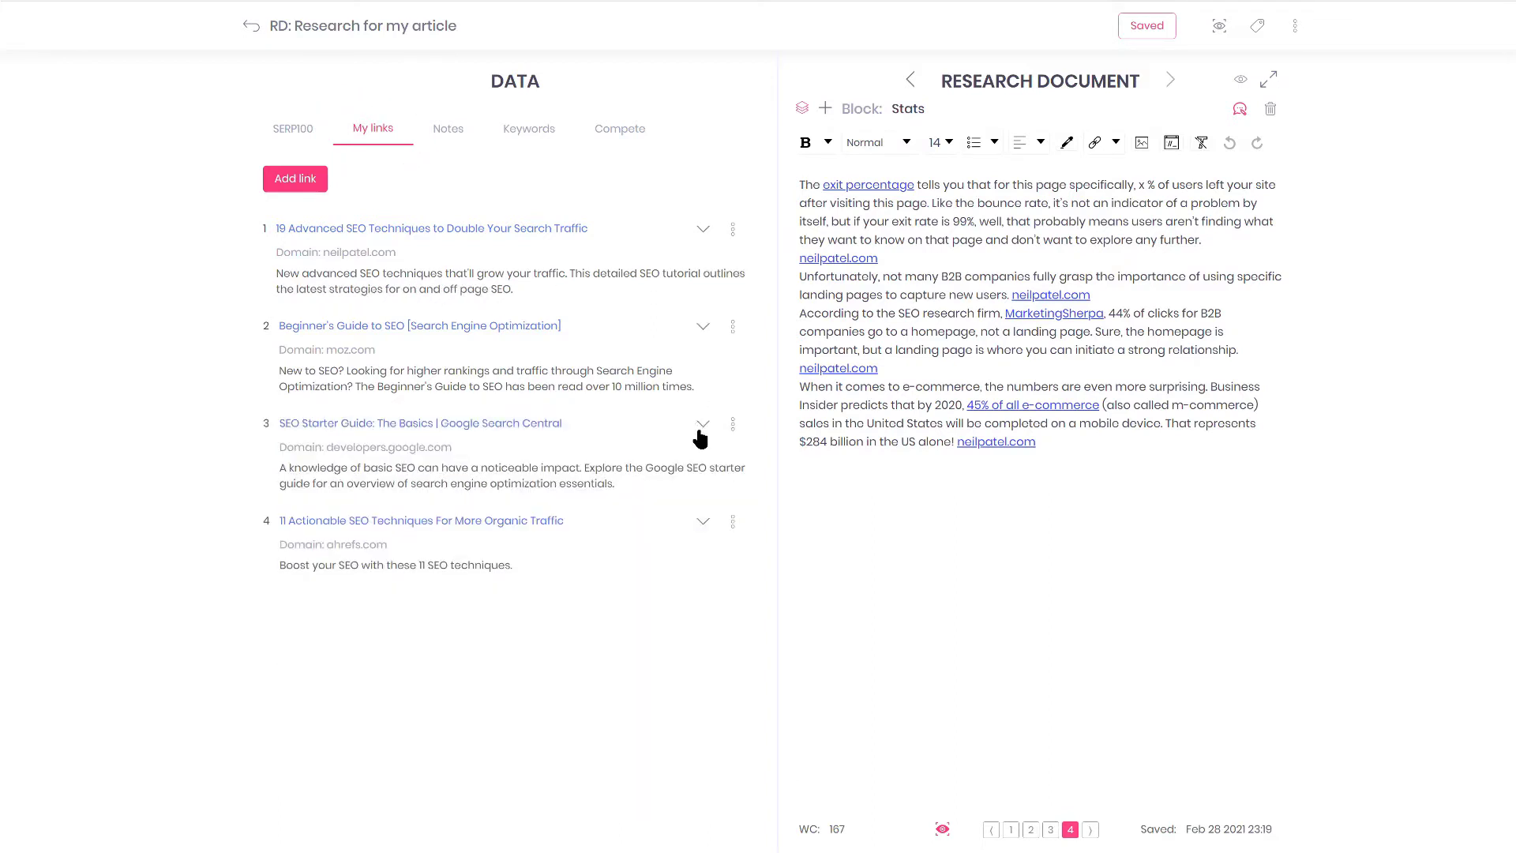
Add a new saved link by pasting the article URL and importing its data.
left_click(272, 188)
left_click(648, 406)
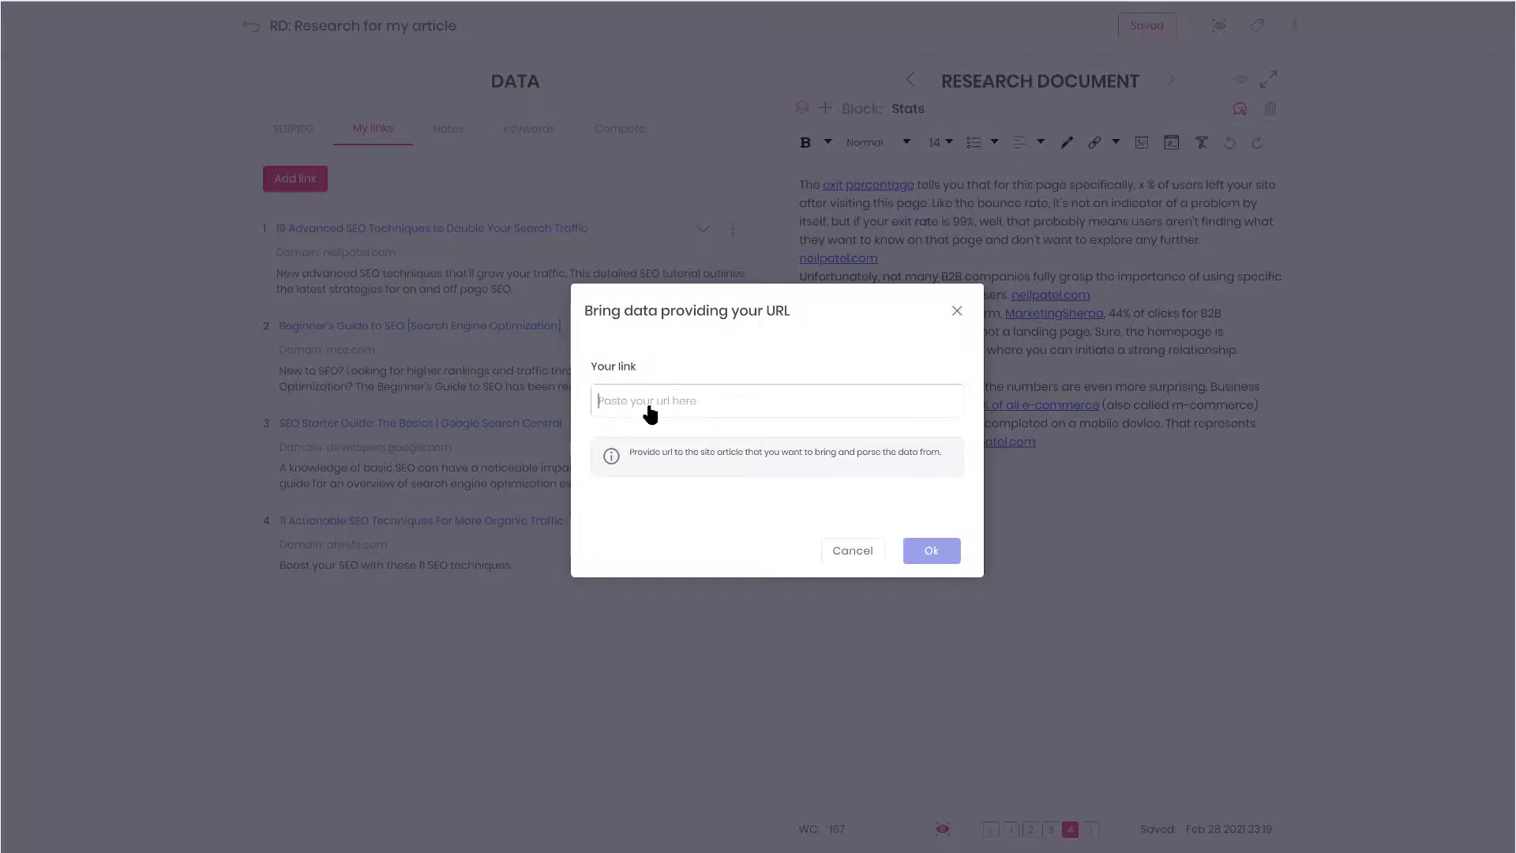
type("https://www.precisionmarketinggroup.com/blog/6-slick-seo-techniques-for-technology-companies")
left_click(916, 550)
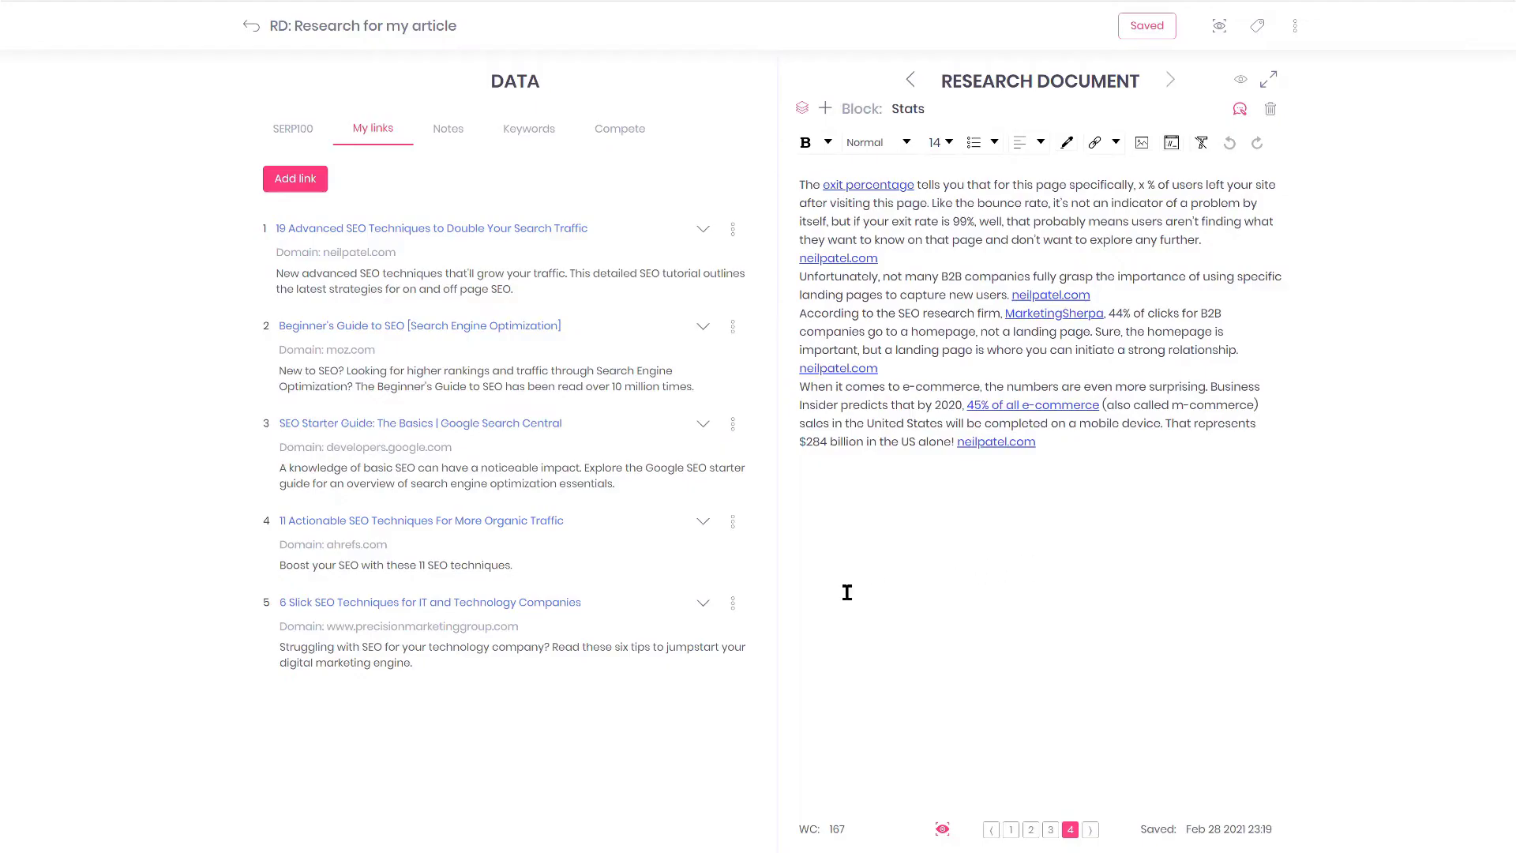
Insert link 5's Regularly Publish Fresh Content section paragraphs into the document.
left_click(702, 603)
scroll(708, 608, "down", 3)
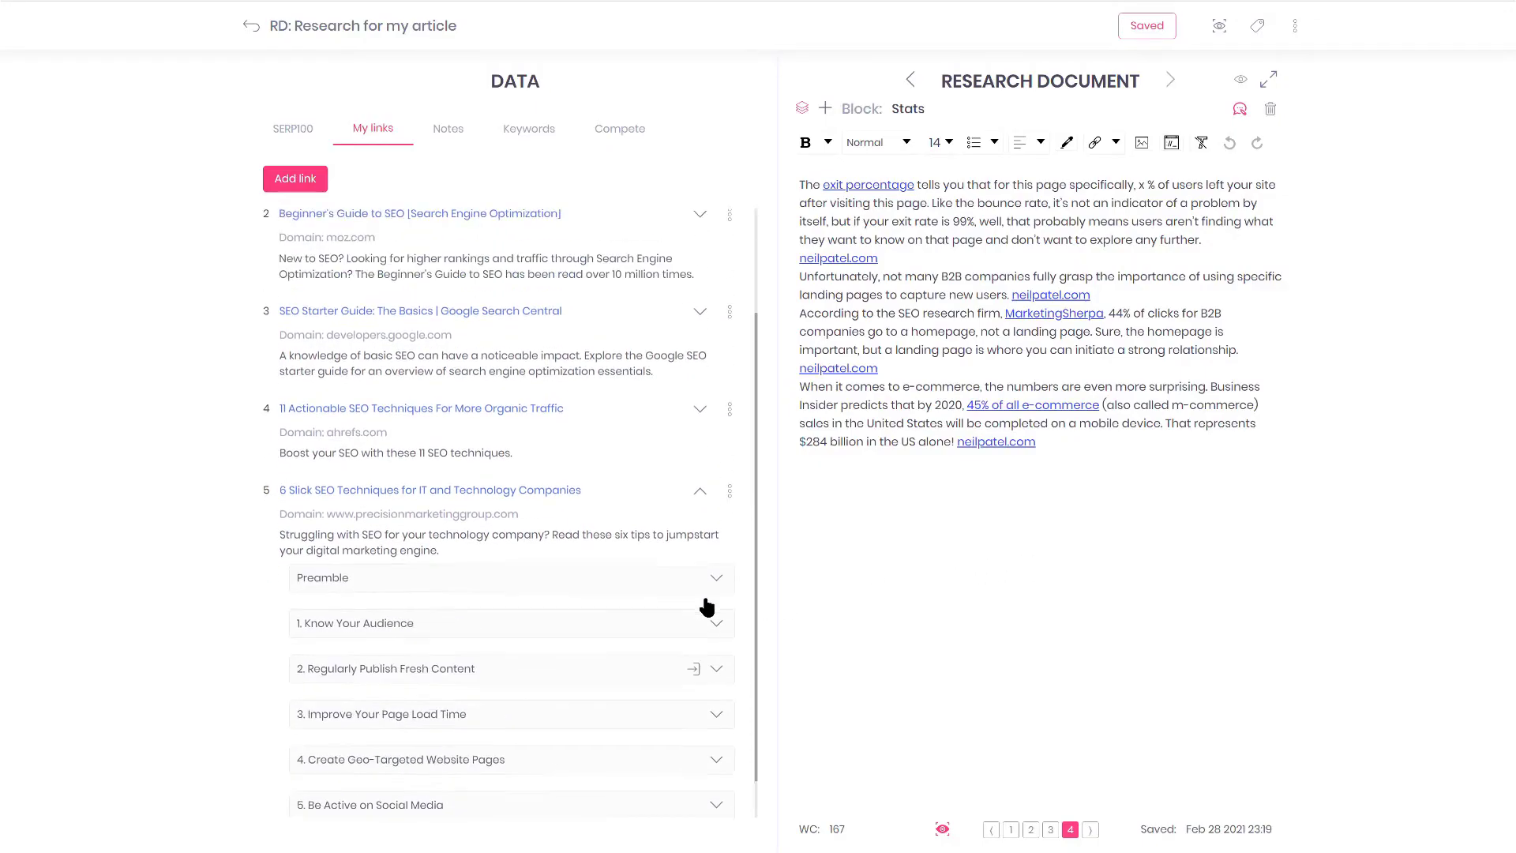
left_click(701, 484)
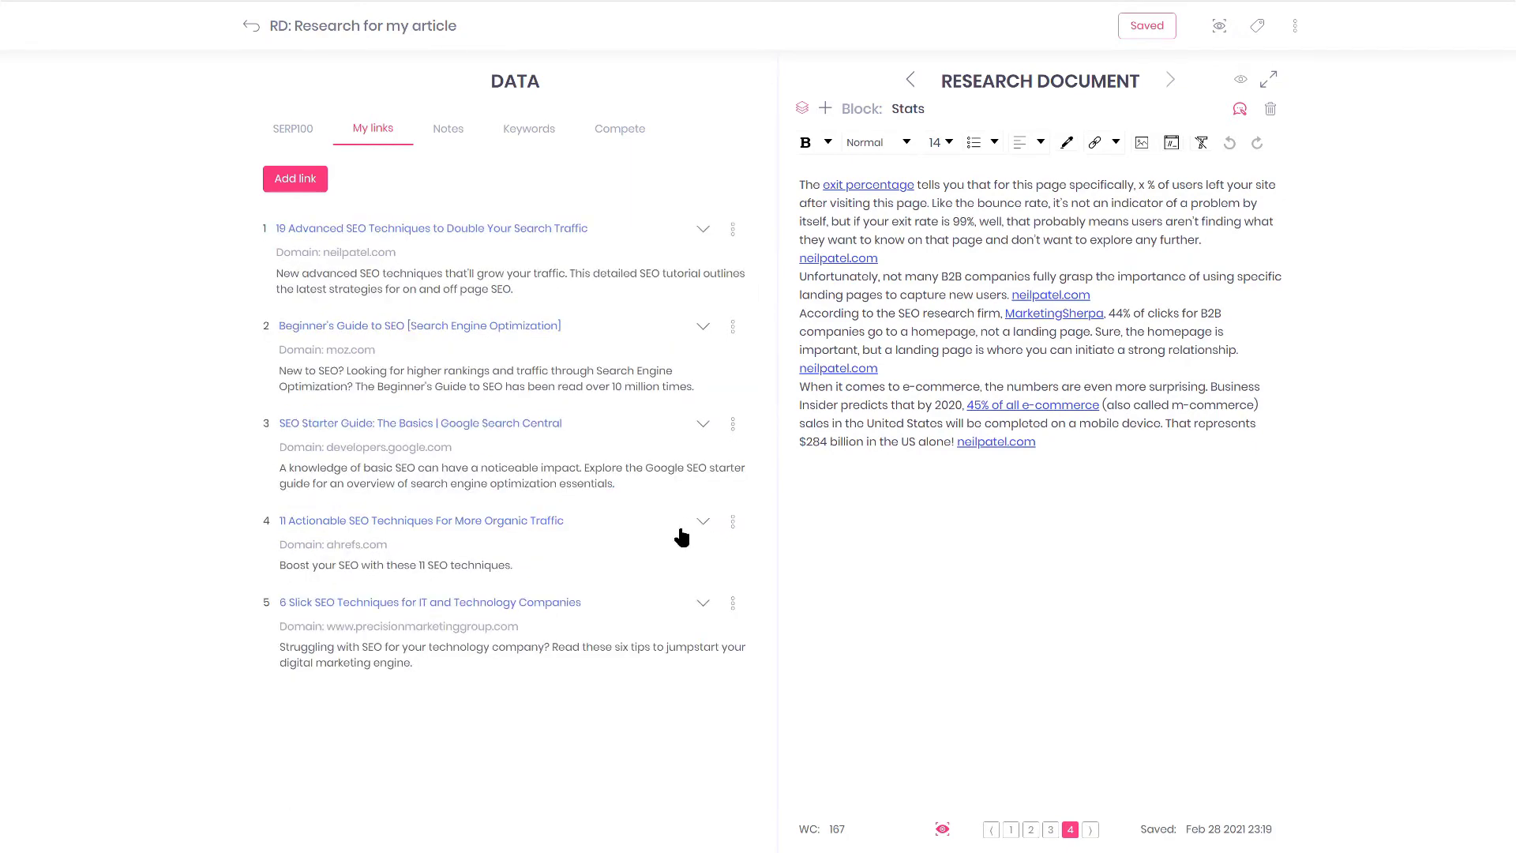
left_click(704, 605)
scroll(671, 612, "down", 3)
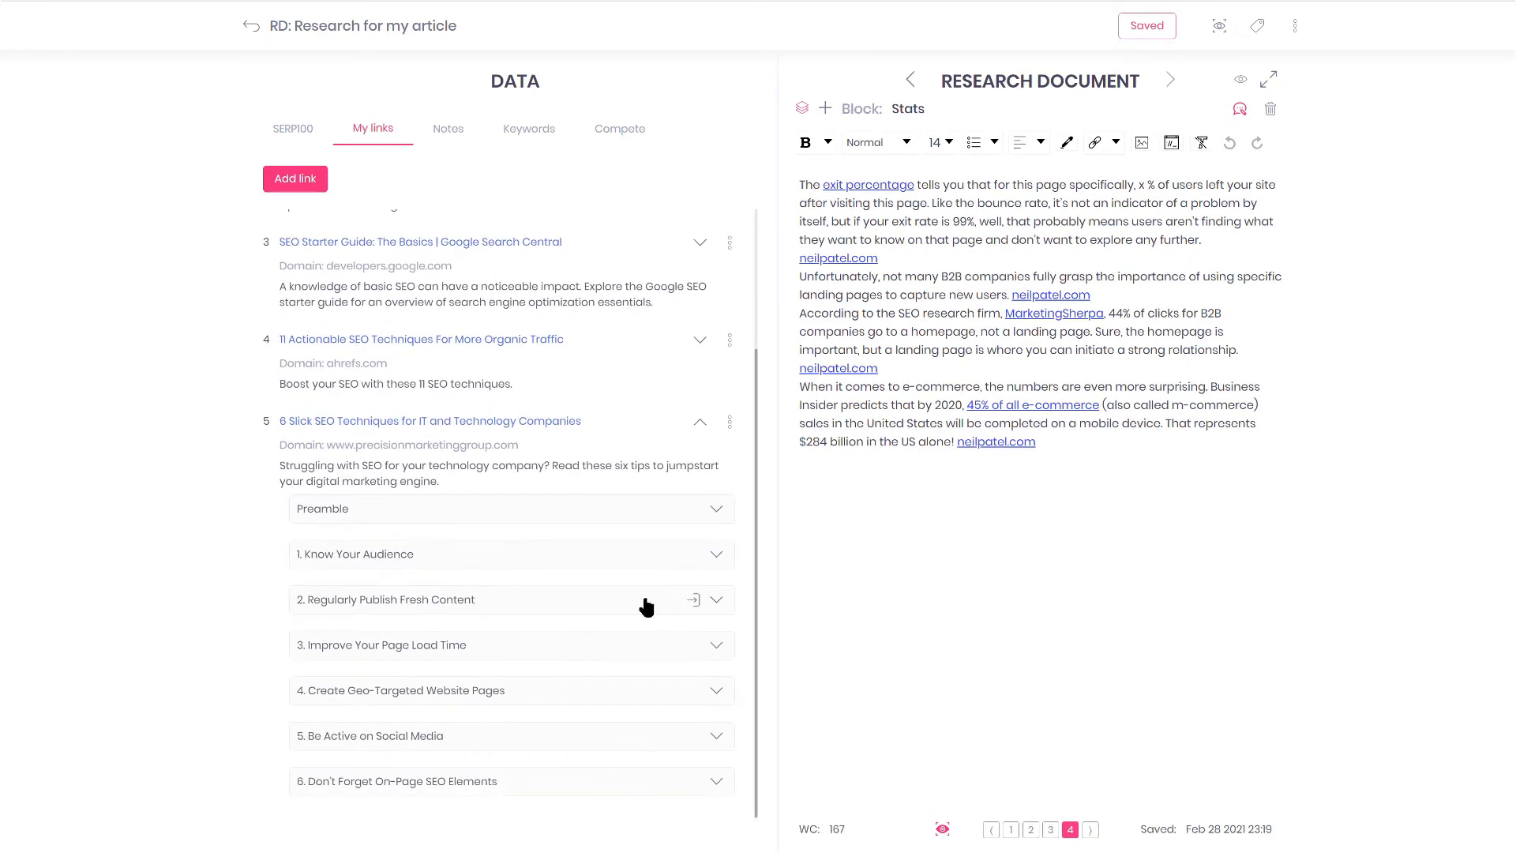
left_click(642, 602)
left_click(395, 657)
left_click(378, 700)
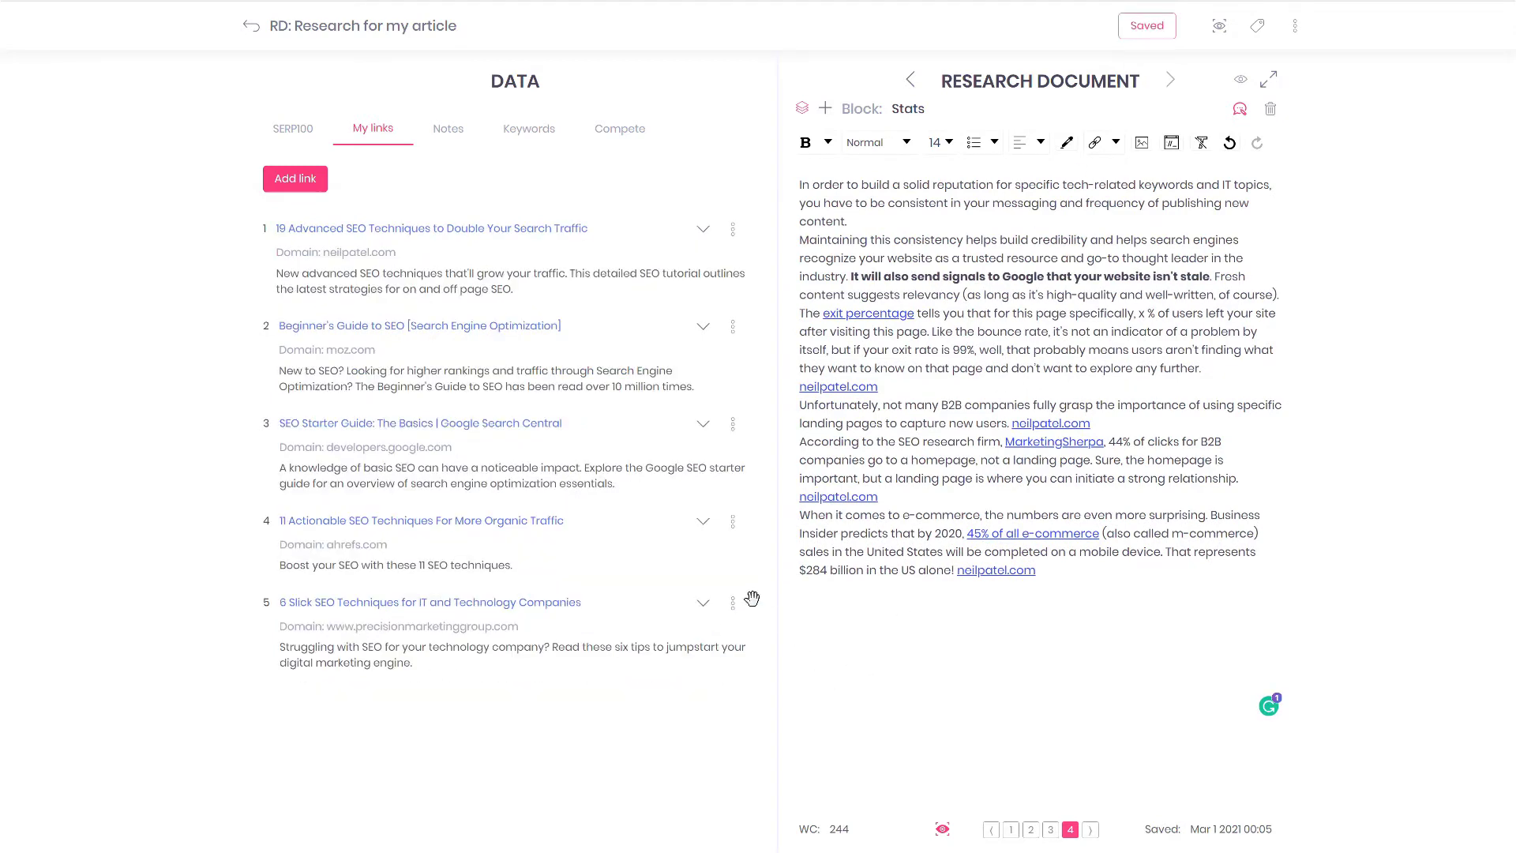
left_click(733, 605)
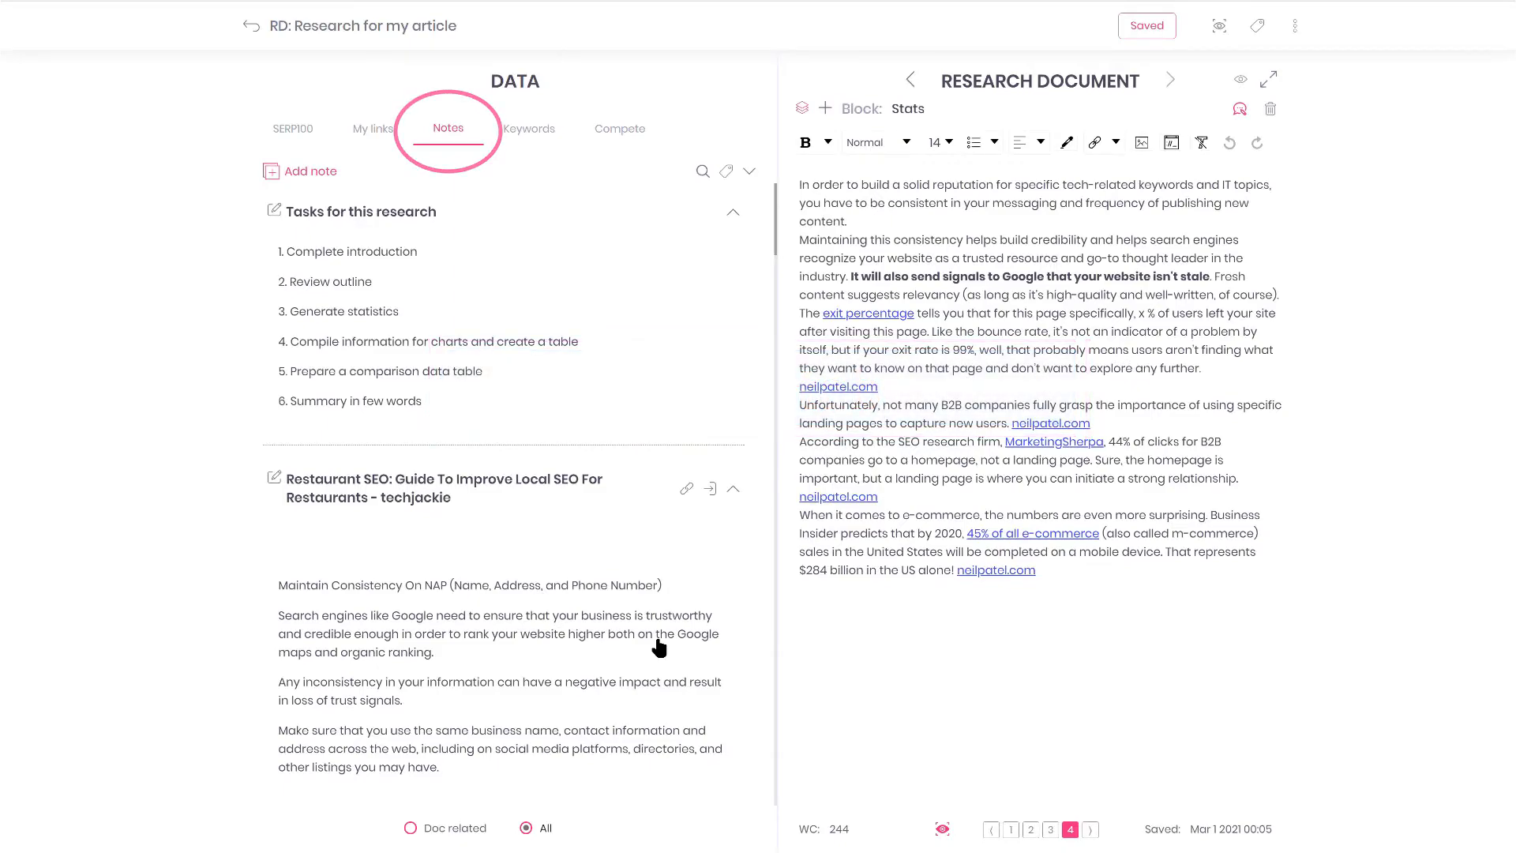
Search the notes for 'seo' and insert the SEO Basics note into the document.
scroll(660, 648, "down", 10)
scroll(659, 647, "down", 15)
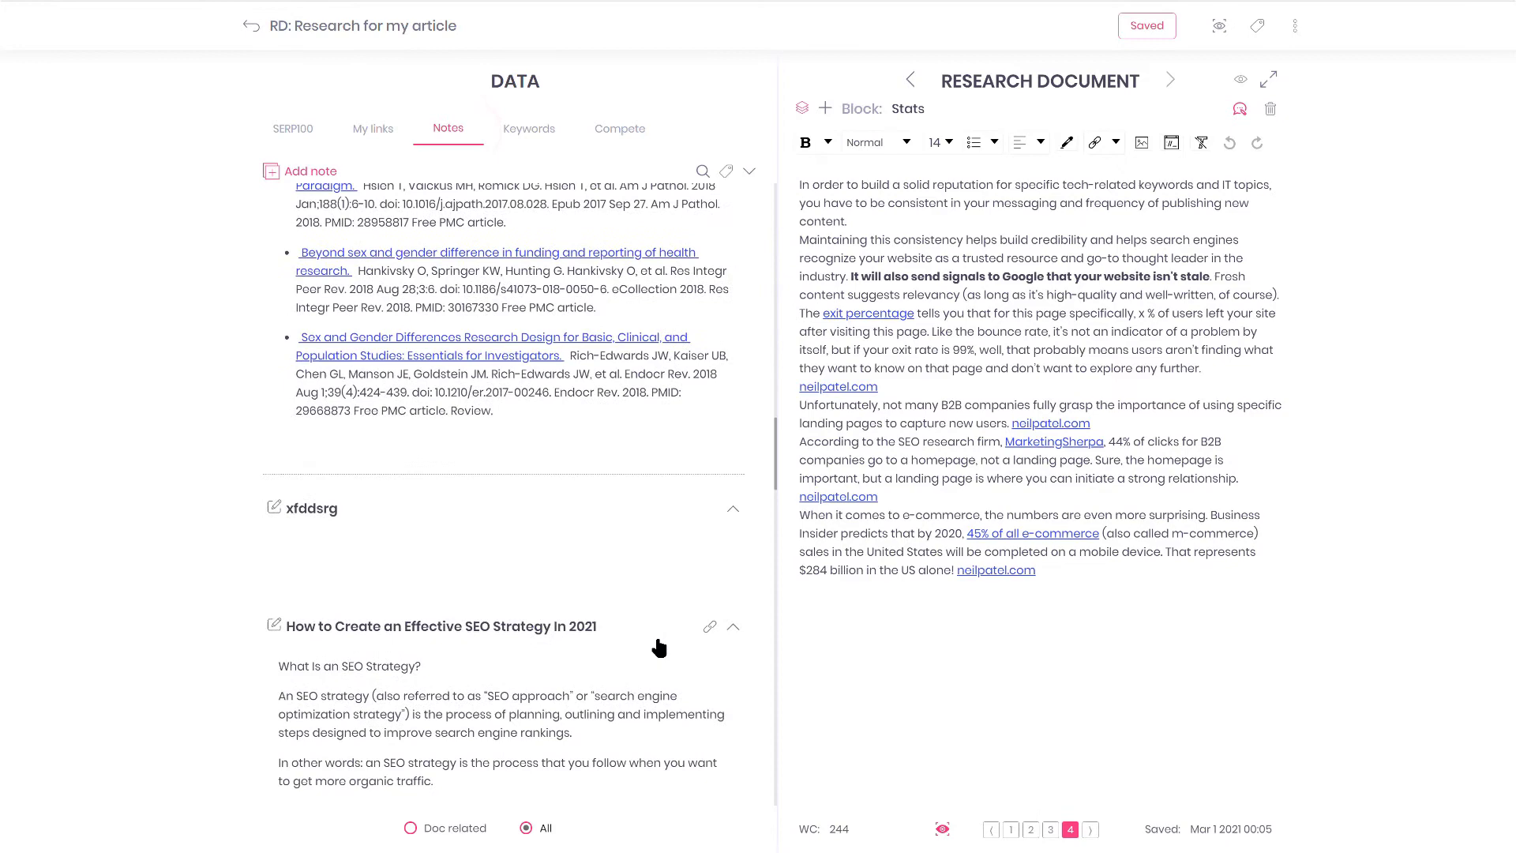
left_click(703, 172)
type("seo")
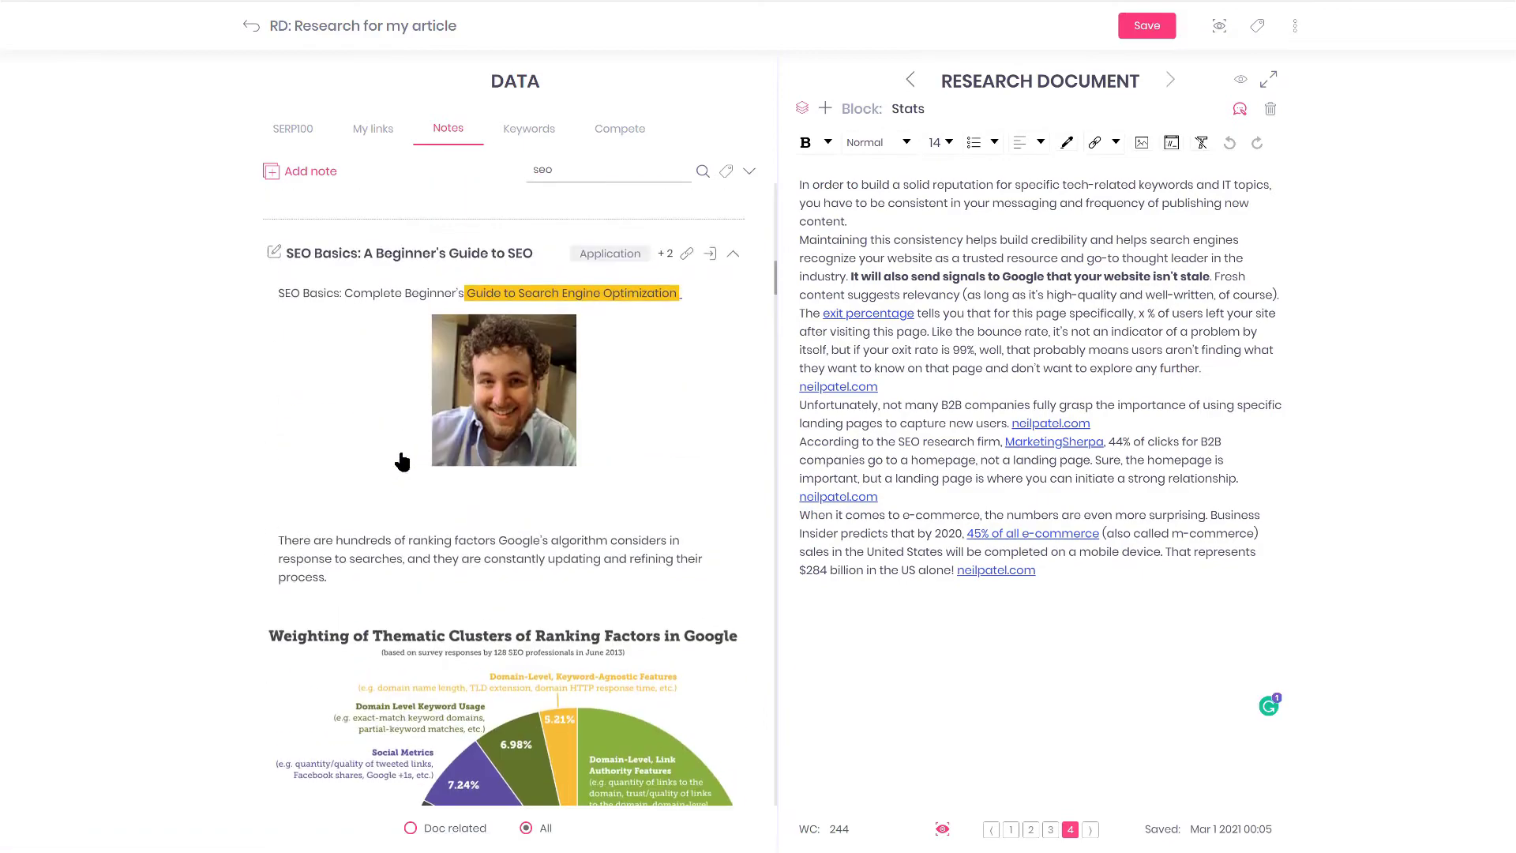
scroll(402, 462, "up", 3)
left_click(709, 487)
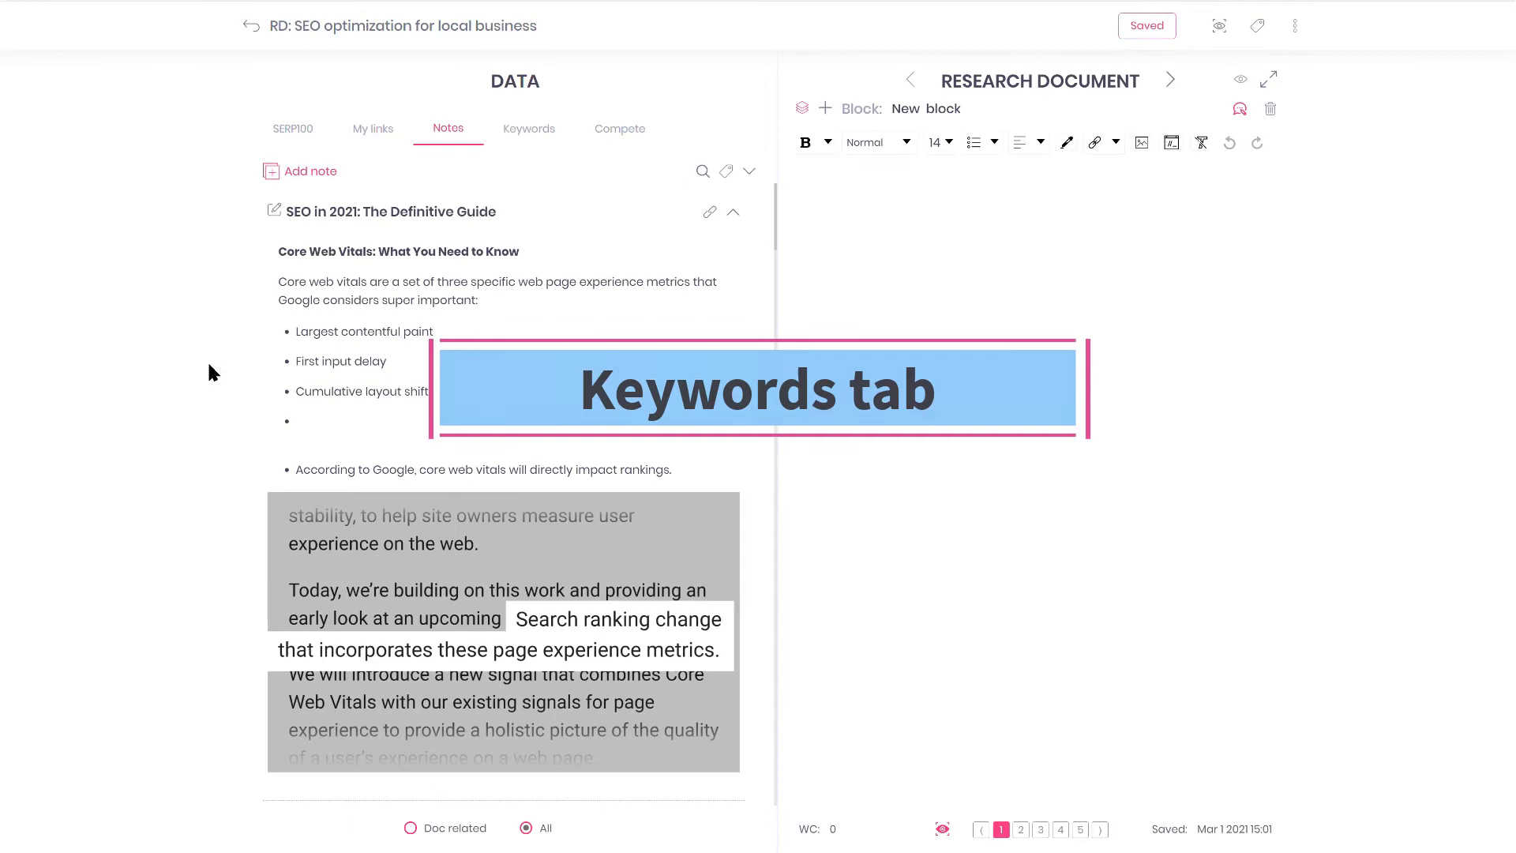
Turn on keyword multi-select and check what is local seo, search engine and seo basics.
left_click(542, 129)
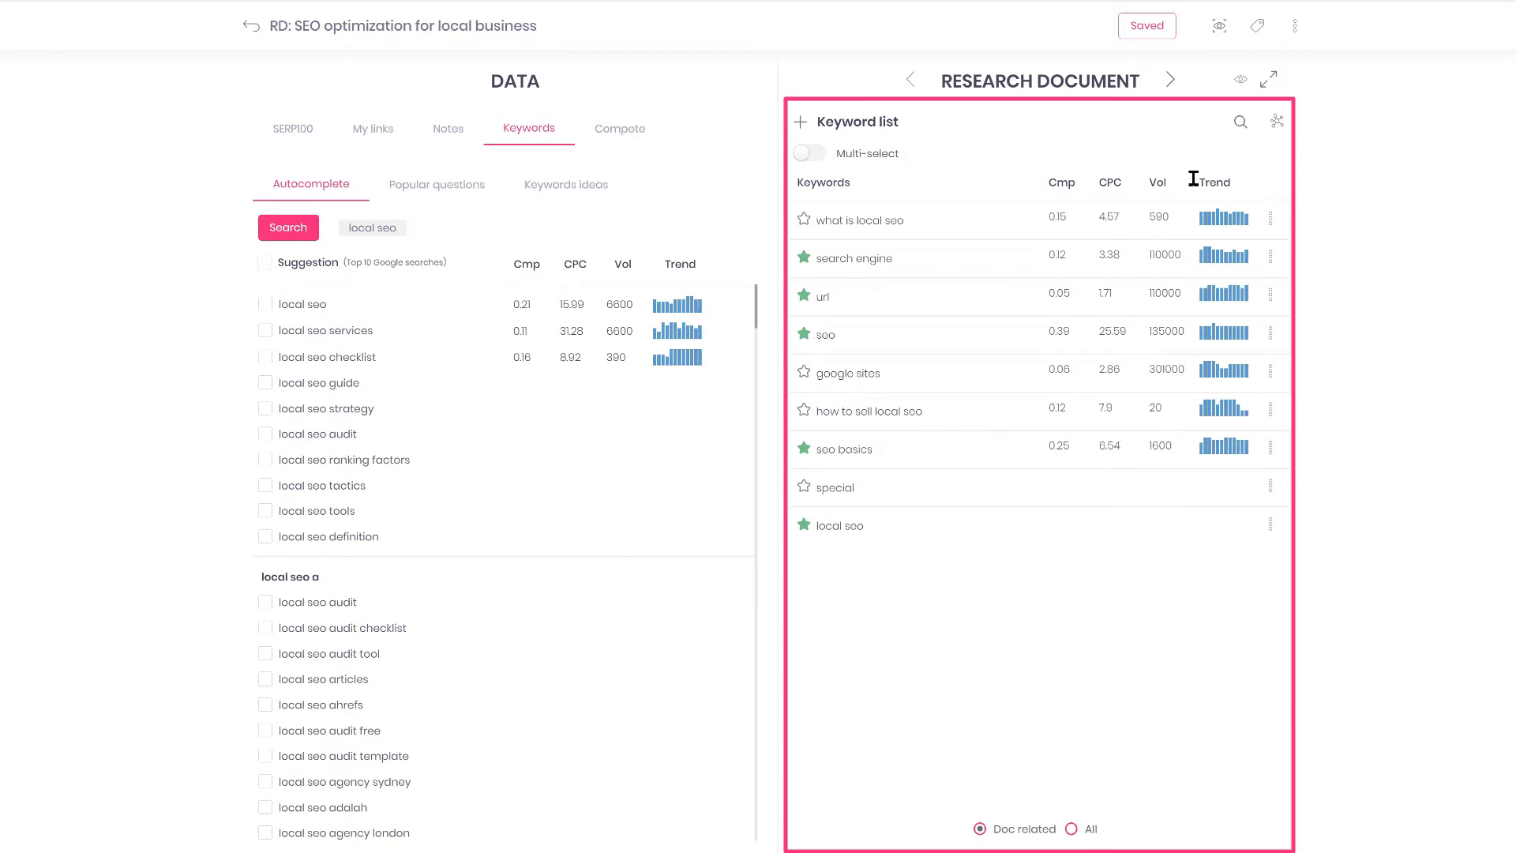
left_click(813, 155)
left_click(798, 156)
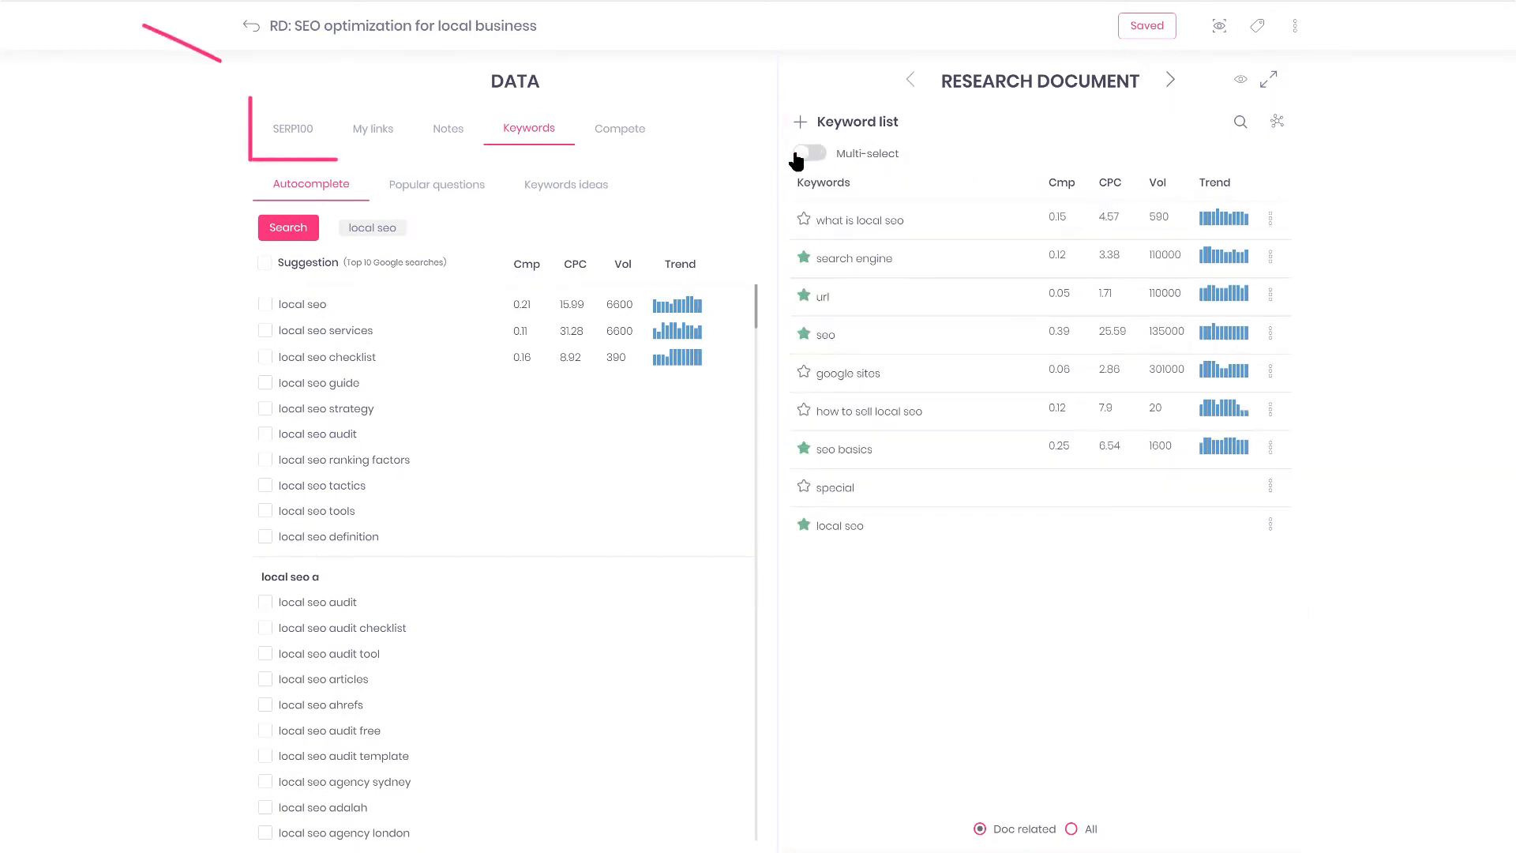
left_click(799, 154)
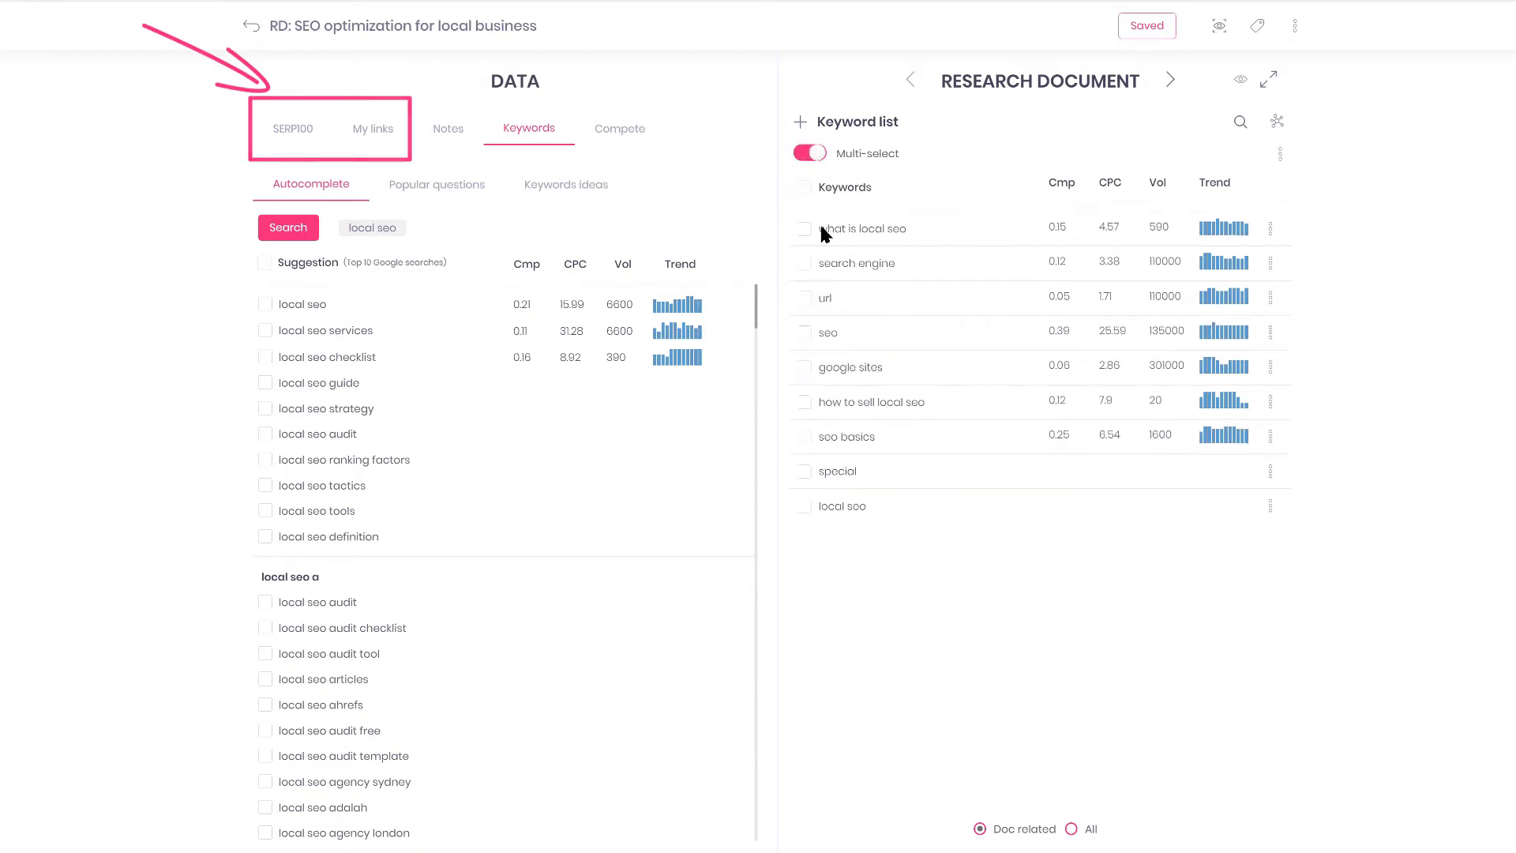
left_click(804, 230)
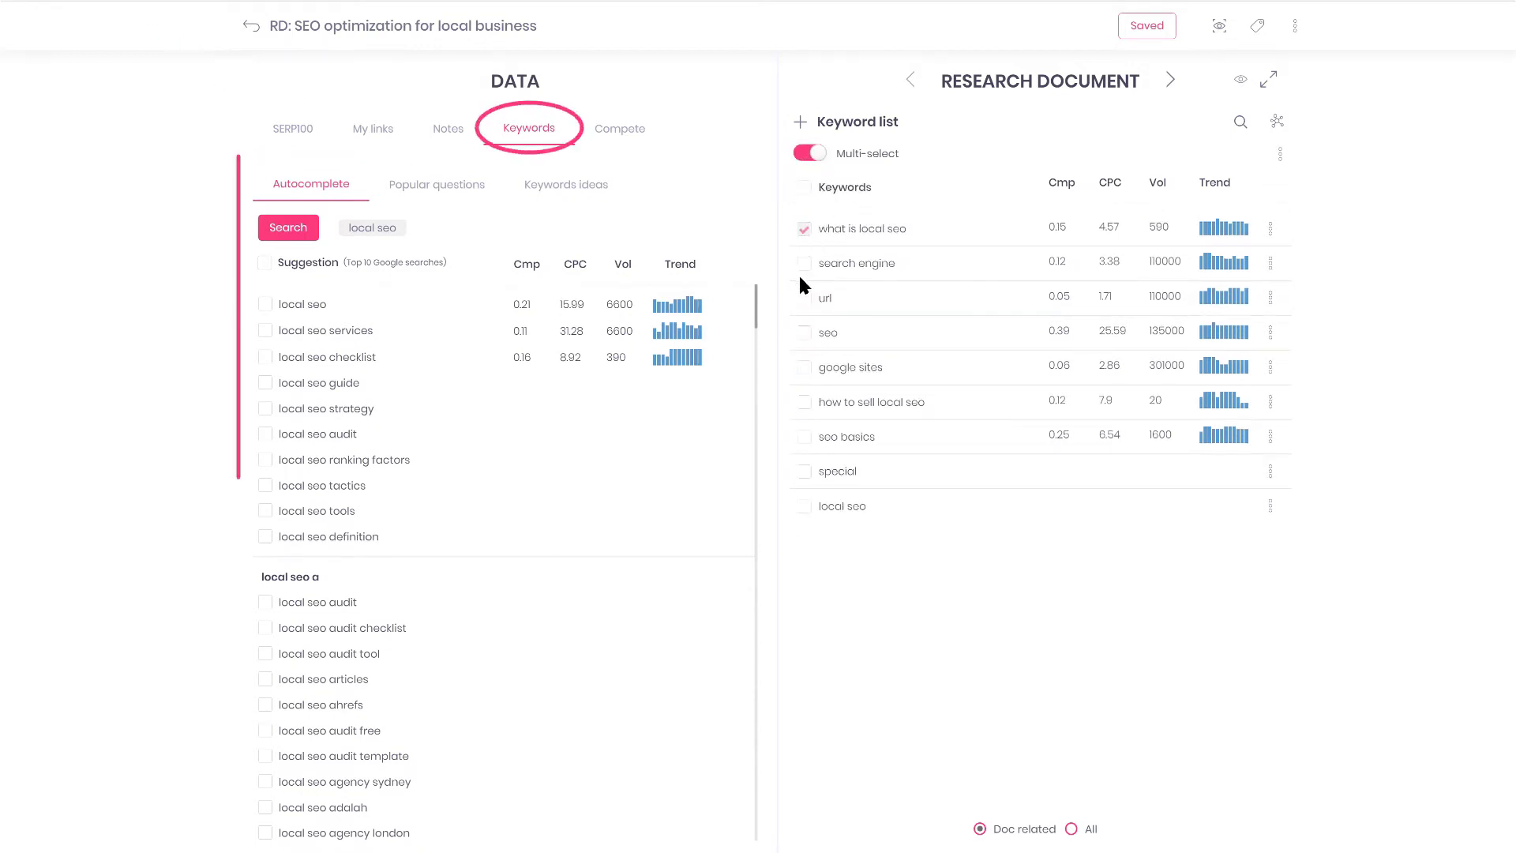
left_click(805, 265)
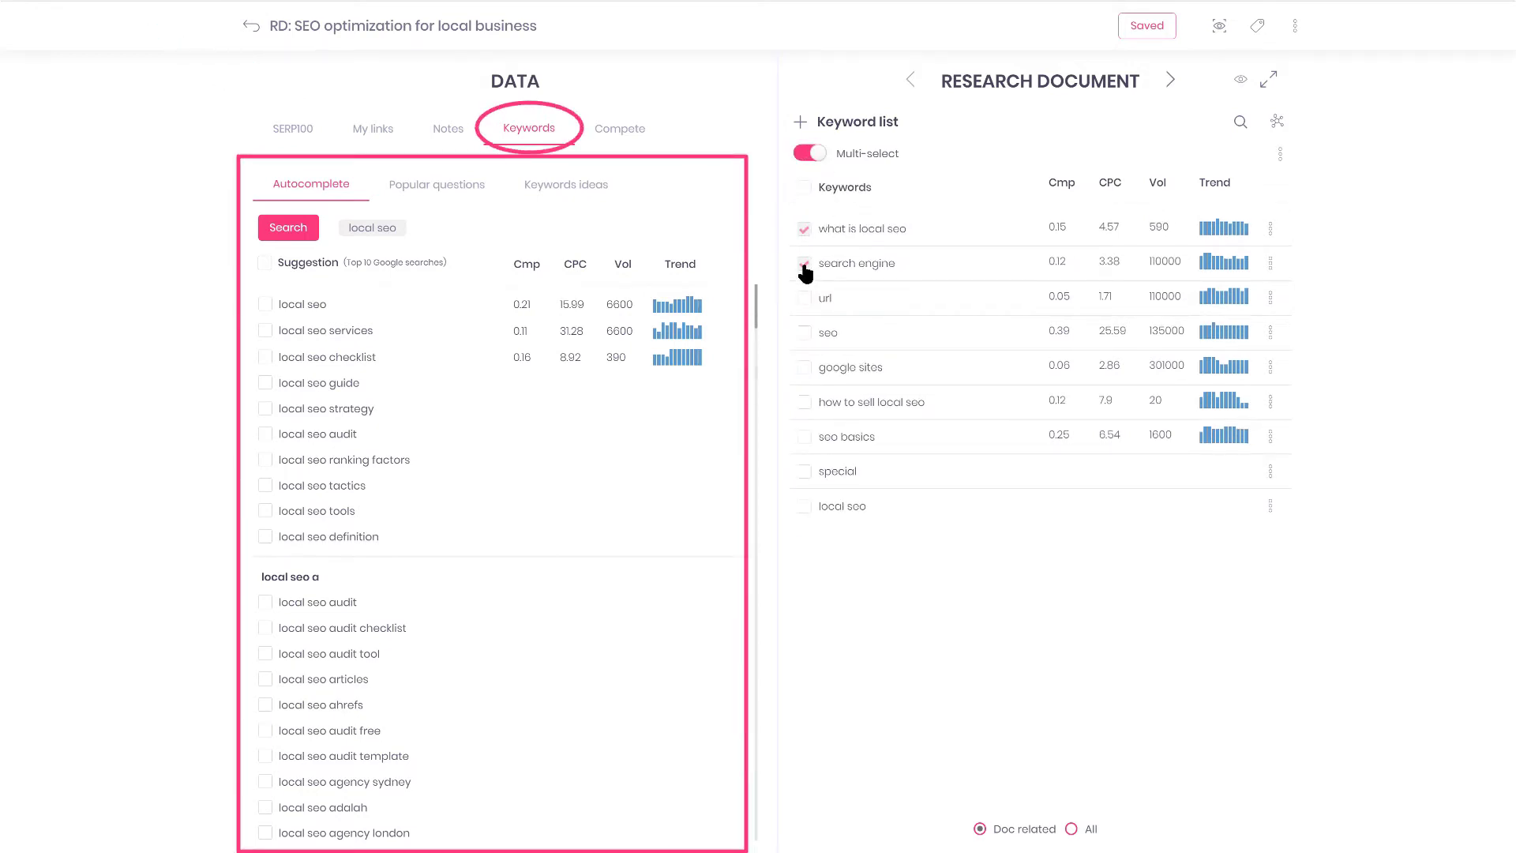
left_click(804, 437)
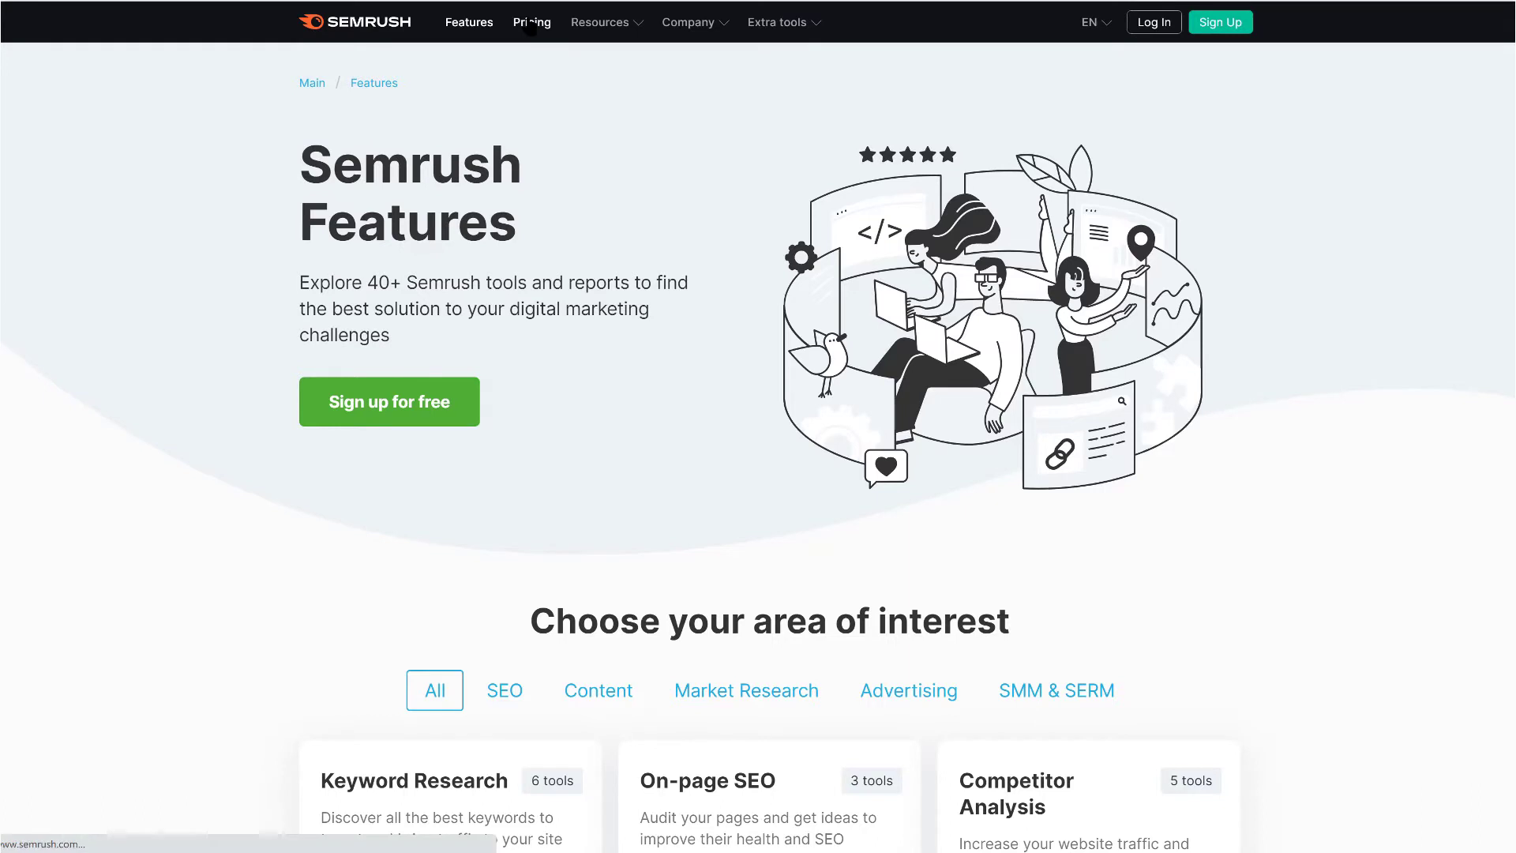
Go to Semrush's Plans & Pricing page.
left_click(531, 24)
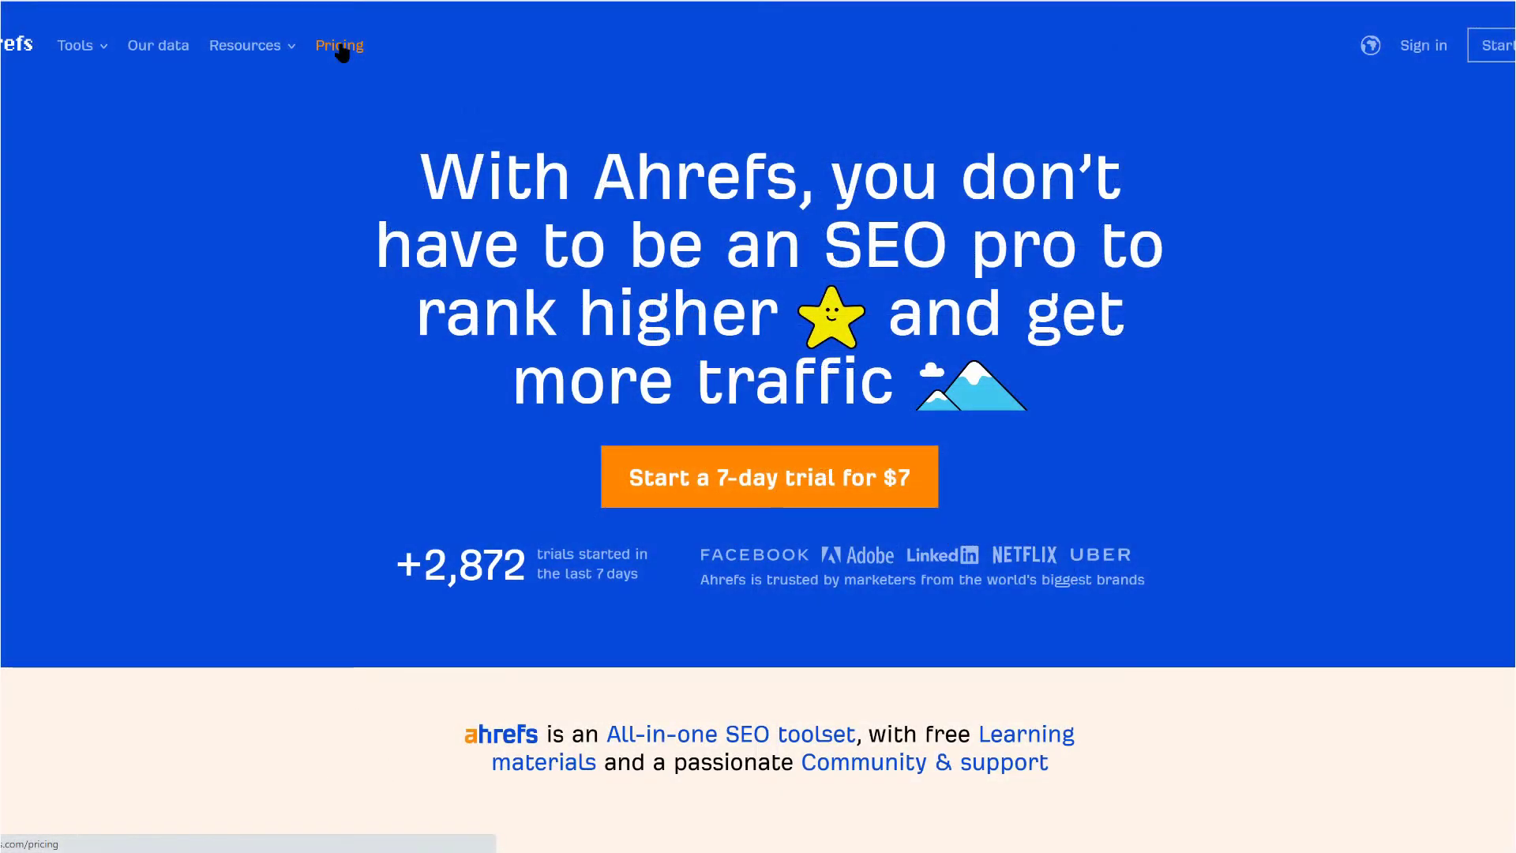
Go to the Ahrefs pricing page.
left_click(341, 48)
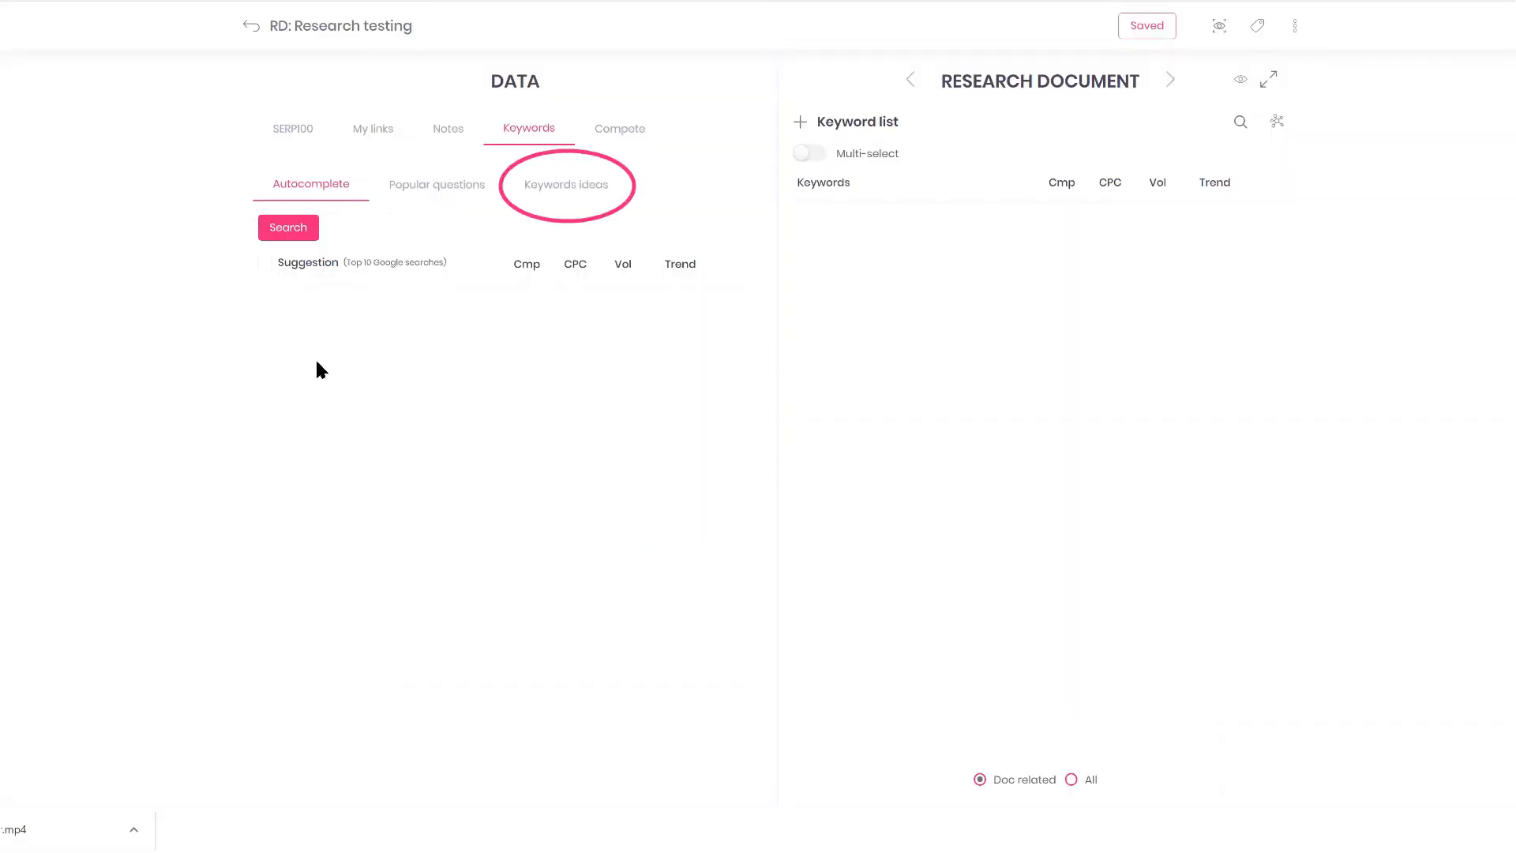
Run a Keyword ideas search for the target keyword 'project'.
left_click(545, 187)
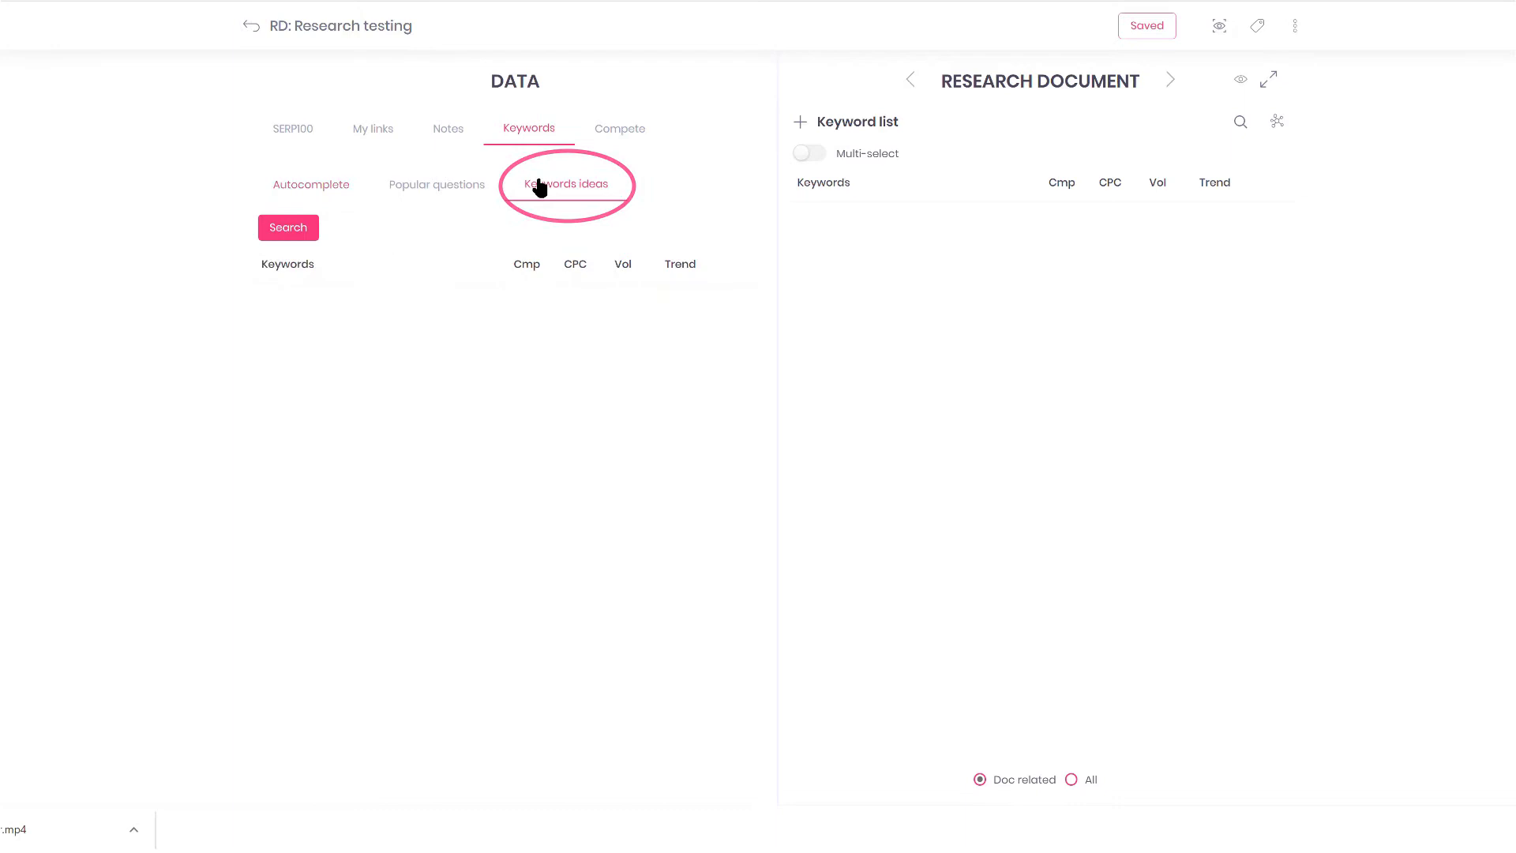
left_click(291, 231)
left_click(632, 387)
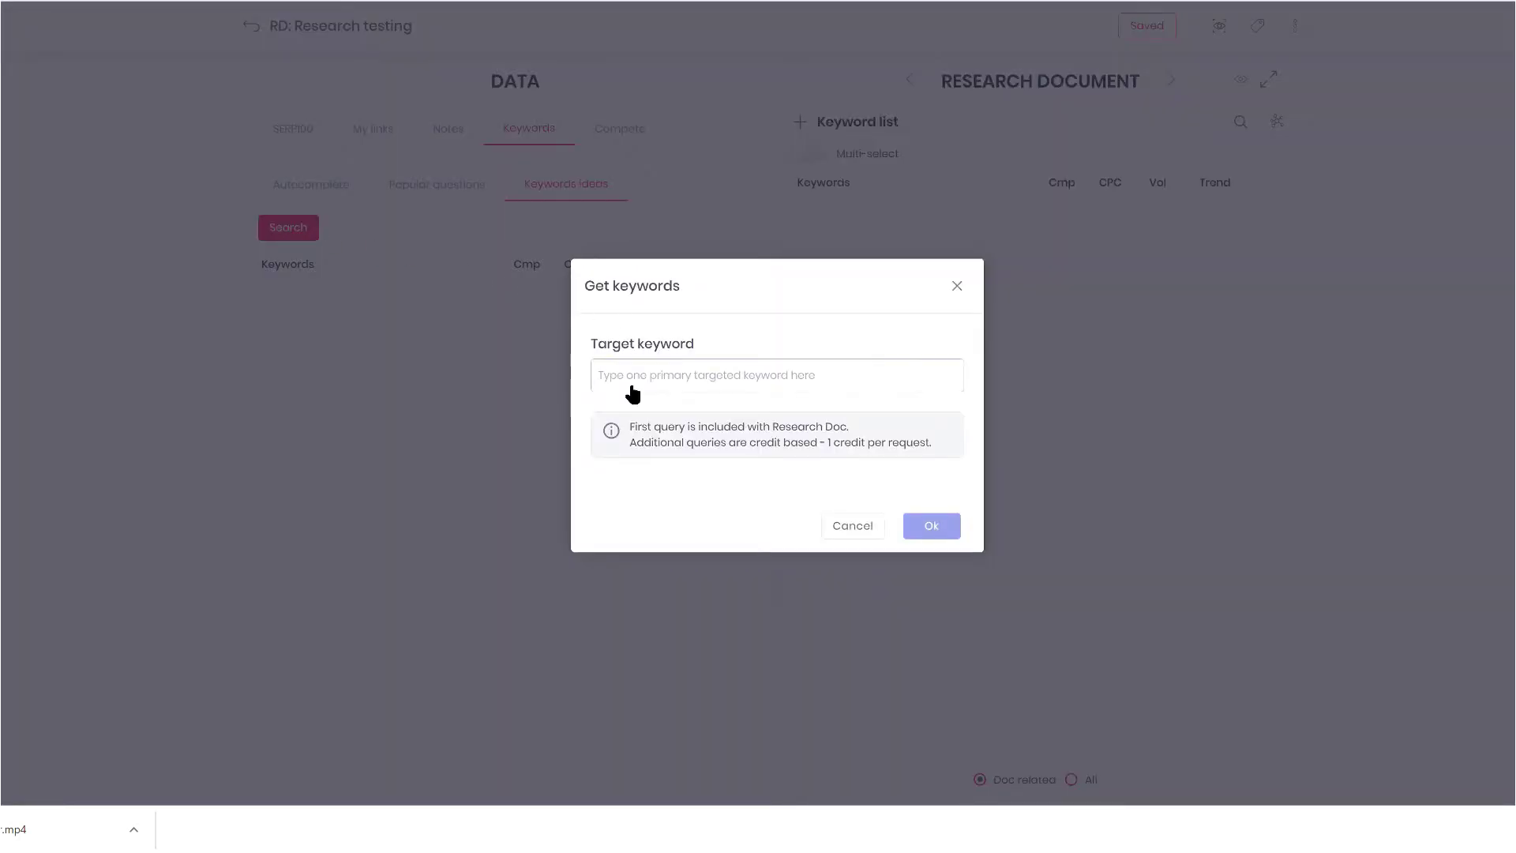
type("project")
left_click(931, 526)
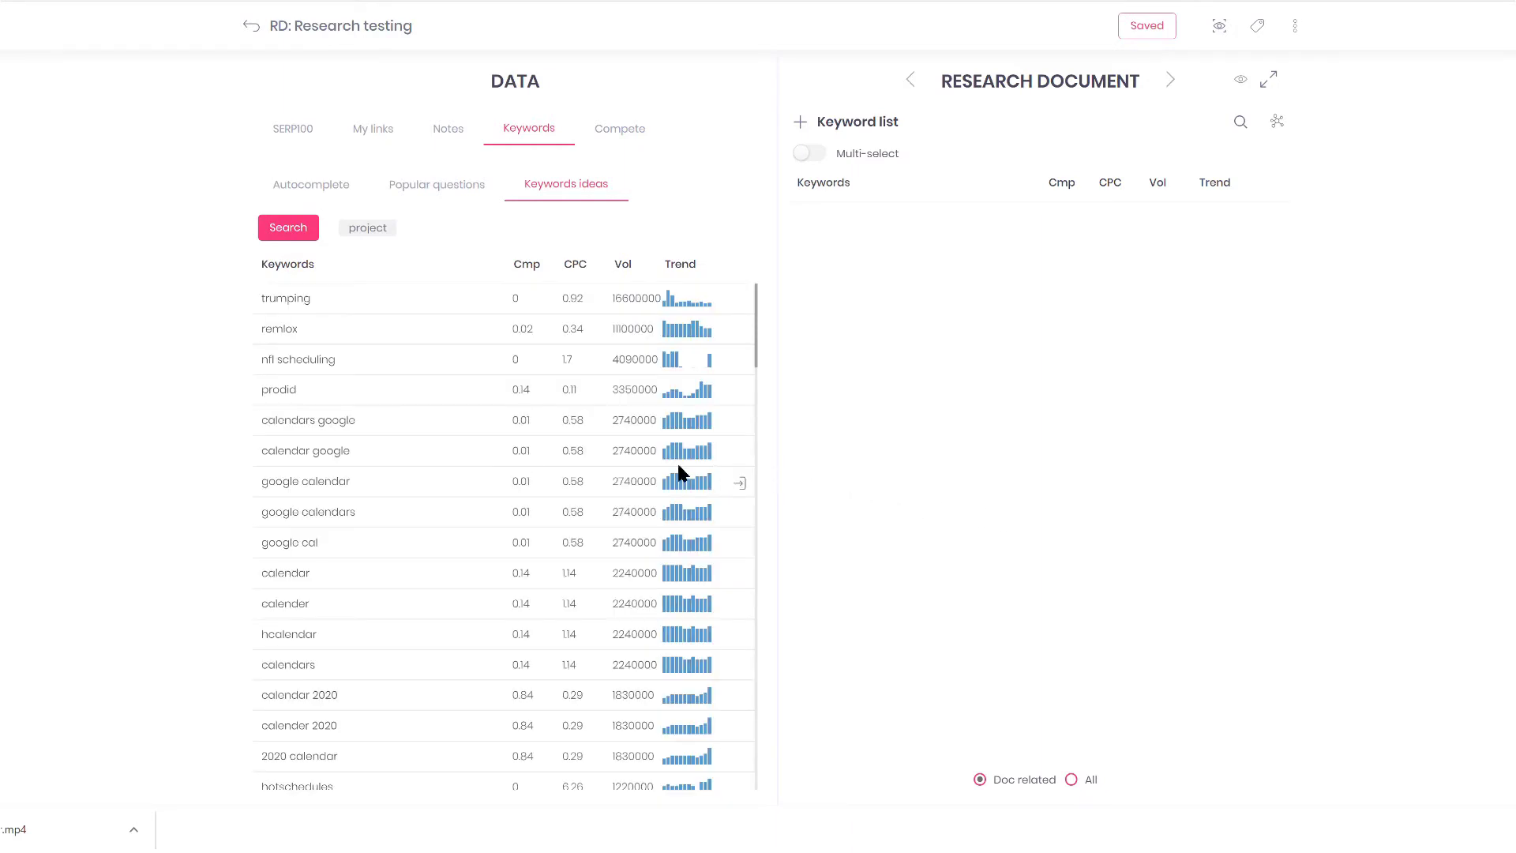
Add hotschedules login, smartsheet and mrpoan from the ideas to the keyword list.
scroll(623, 458, "down", 12)
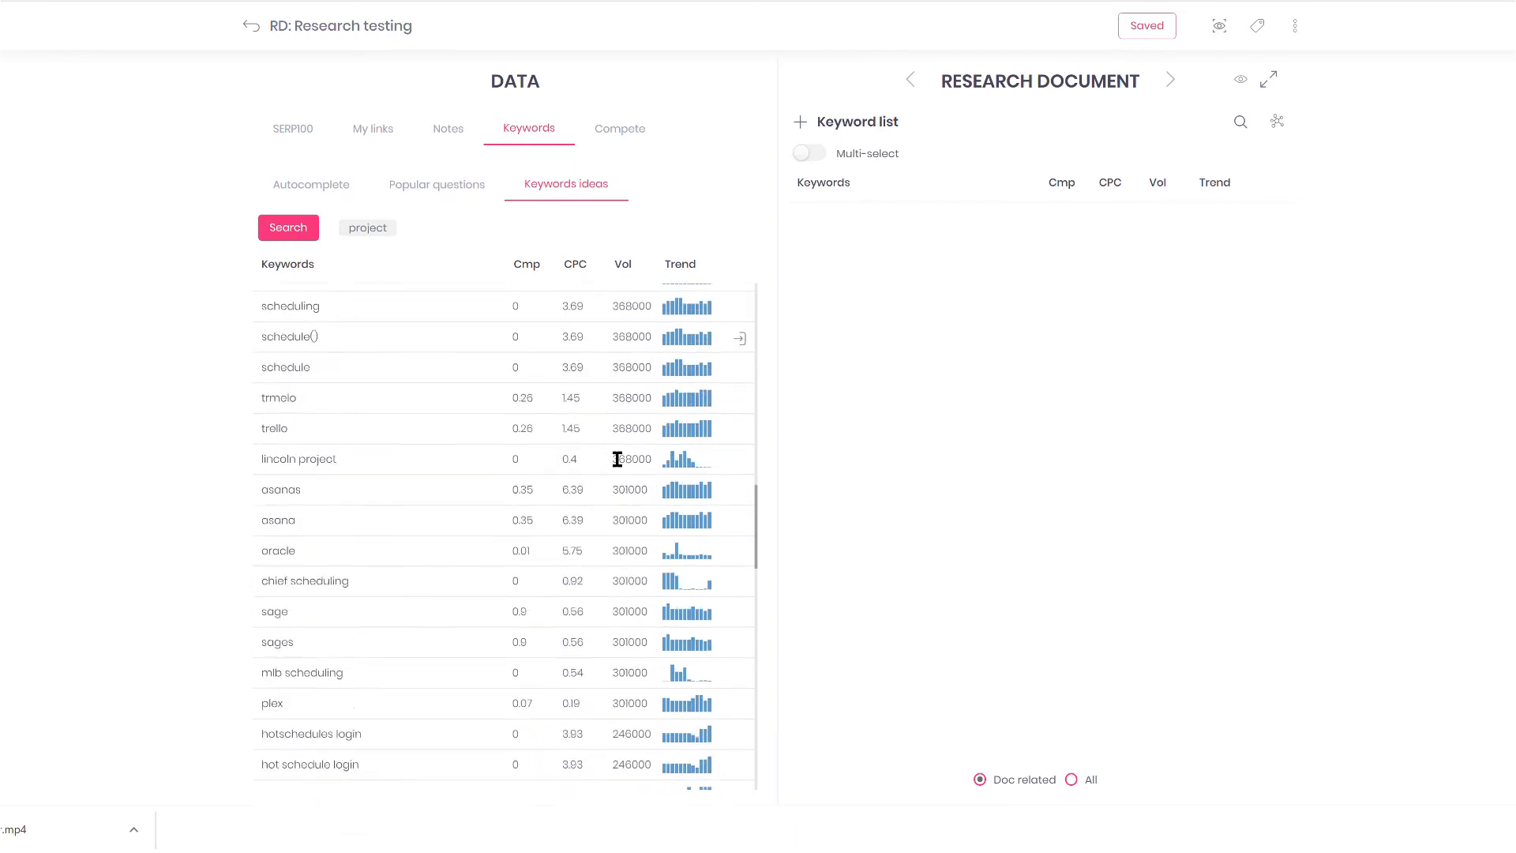
scroll(617, 459, "down", 5)
left_click(739, 357)
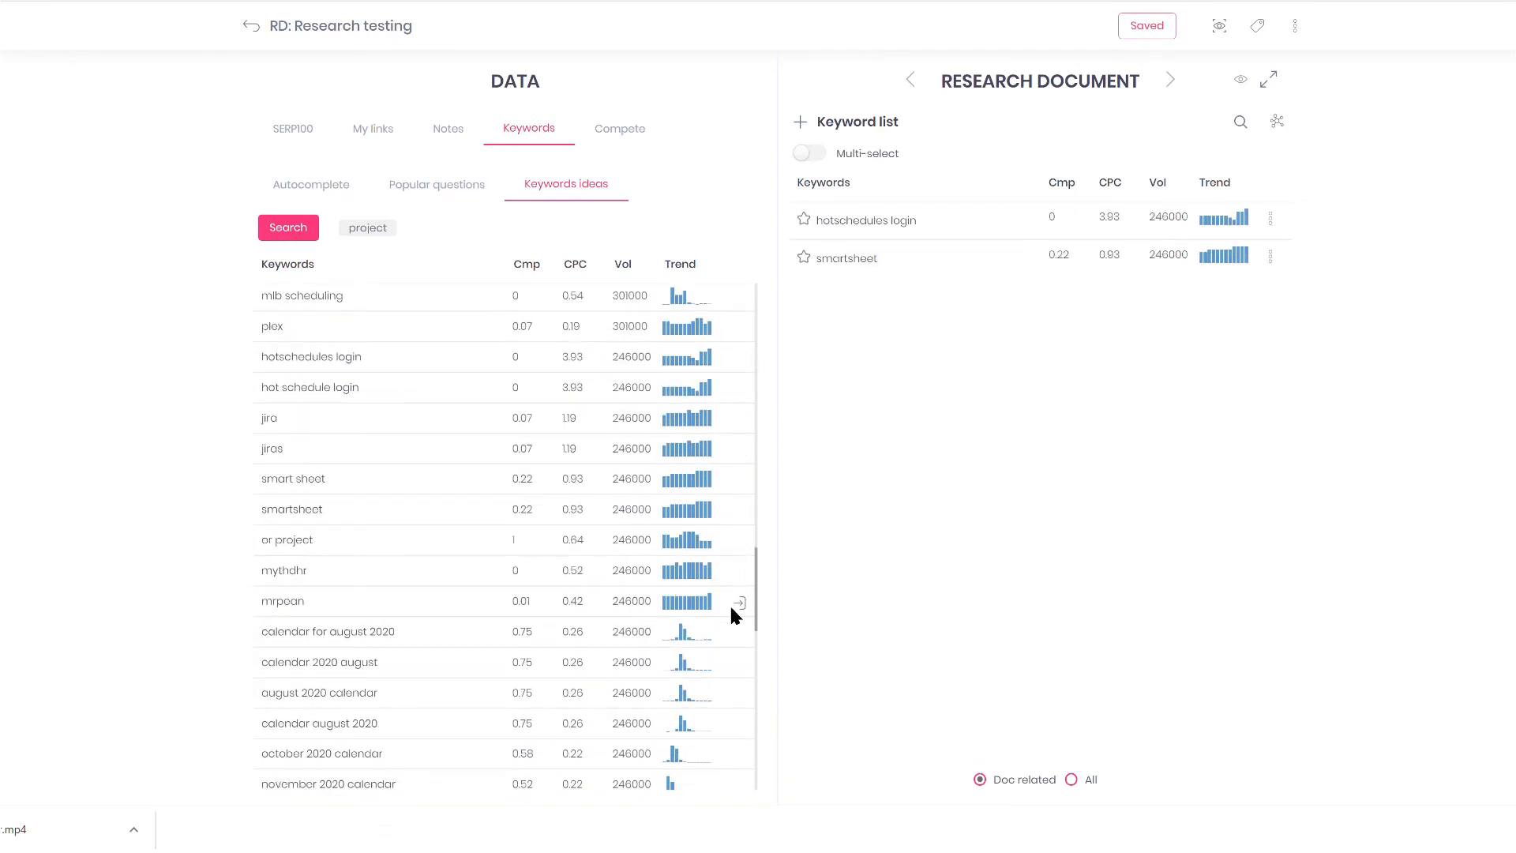
scroll(726, 695, "down", 6)
scroll(703, 679, "up", 13)
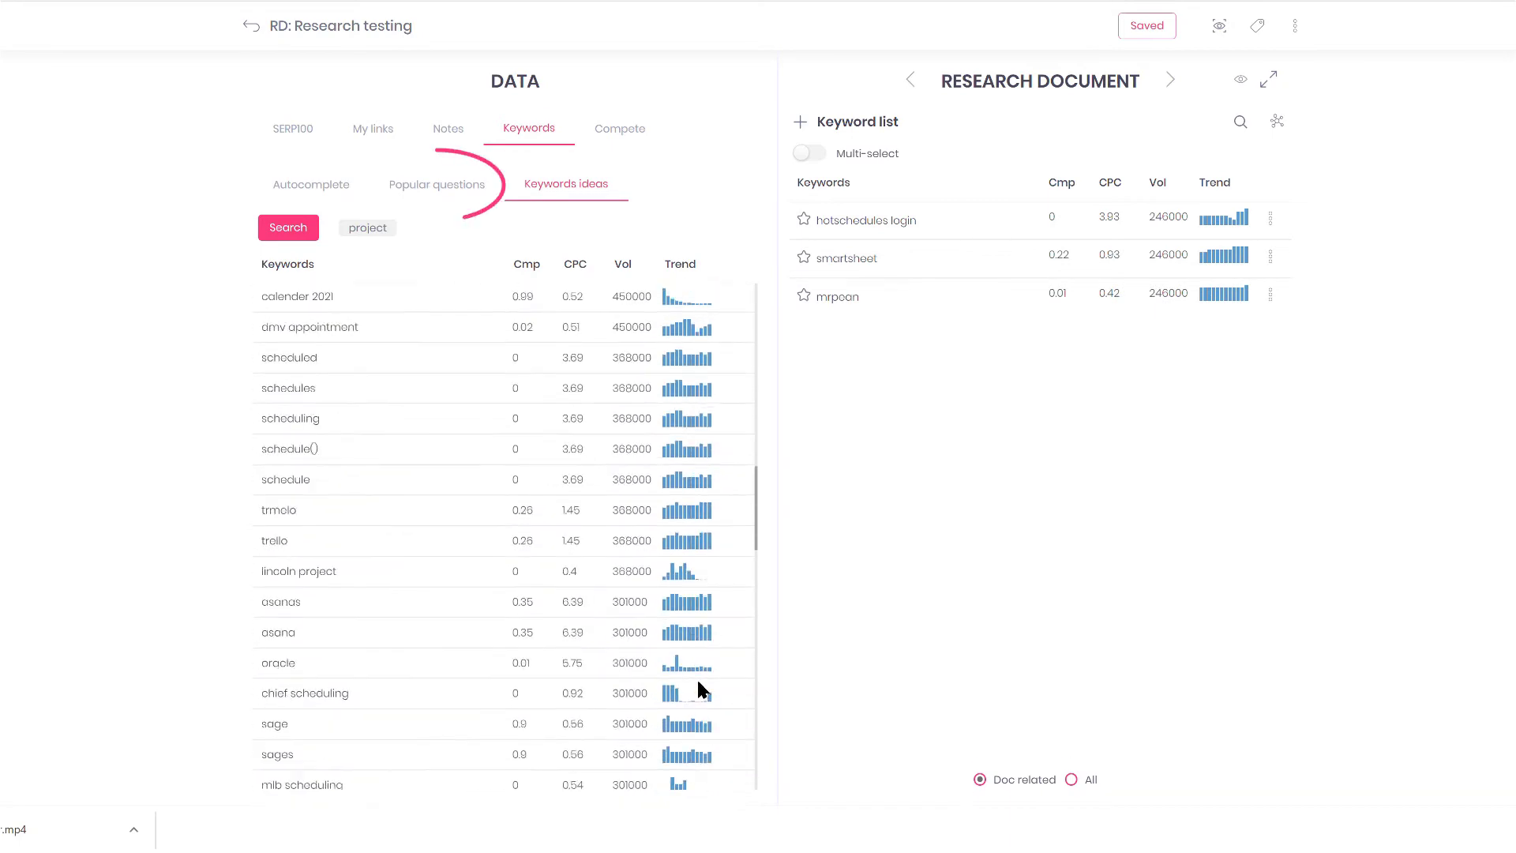
Run a Popular questions search for the target keyword 'project'.
left_click(461, 206)
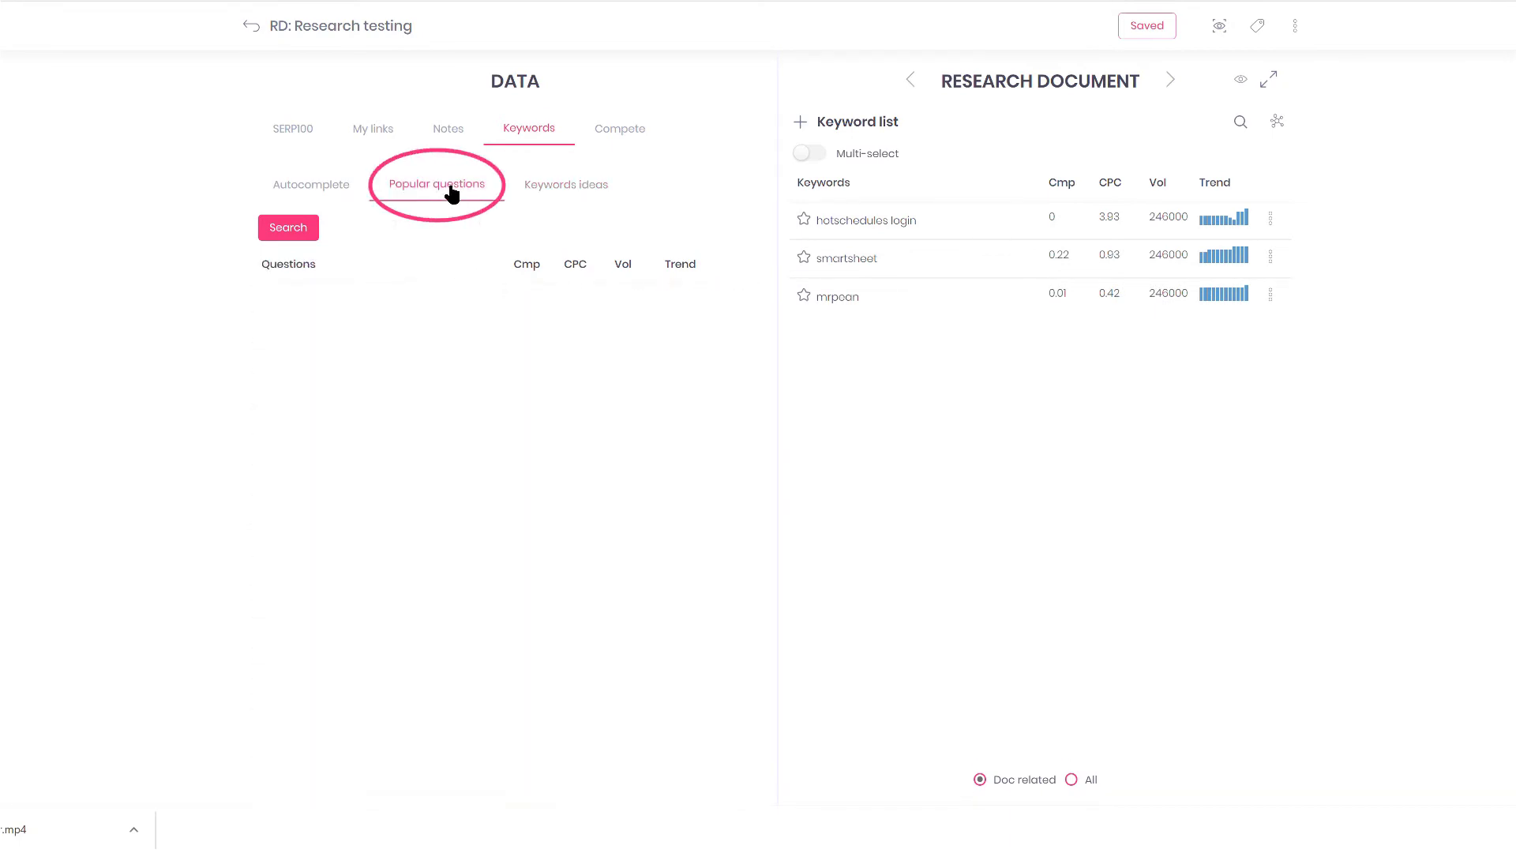
left_click(290, 228)
left_click(627, 387)
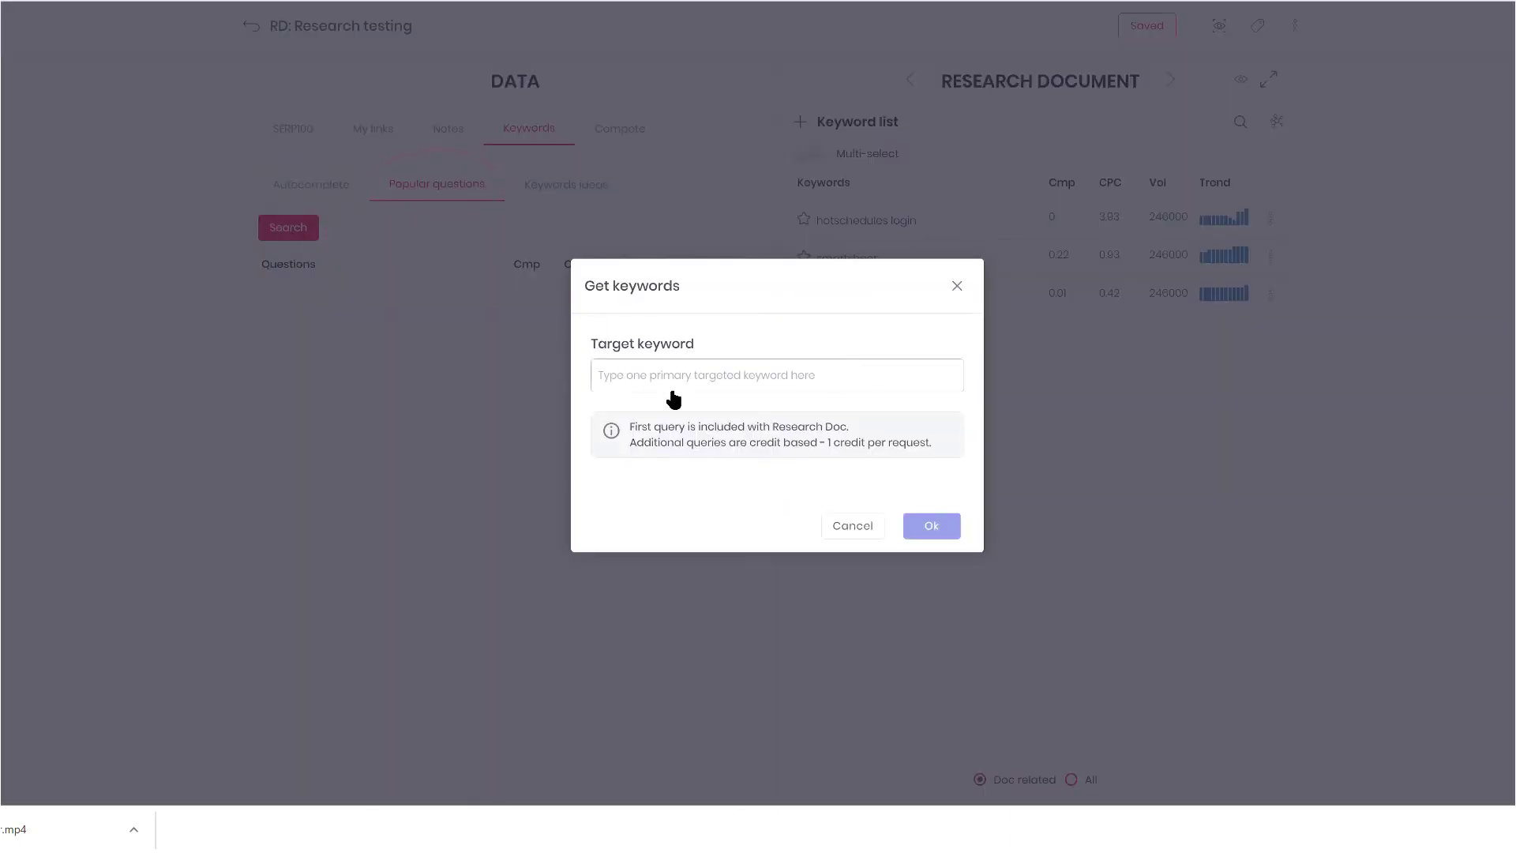
type("project")
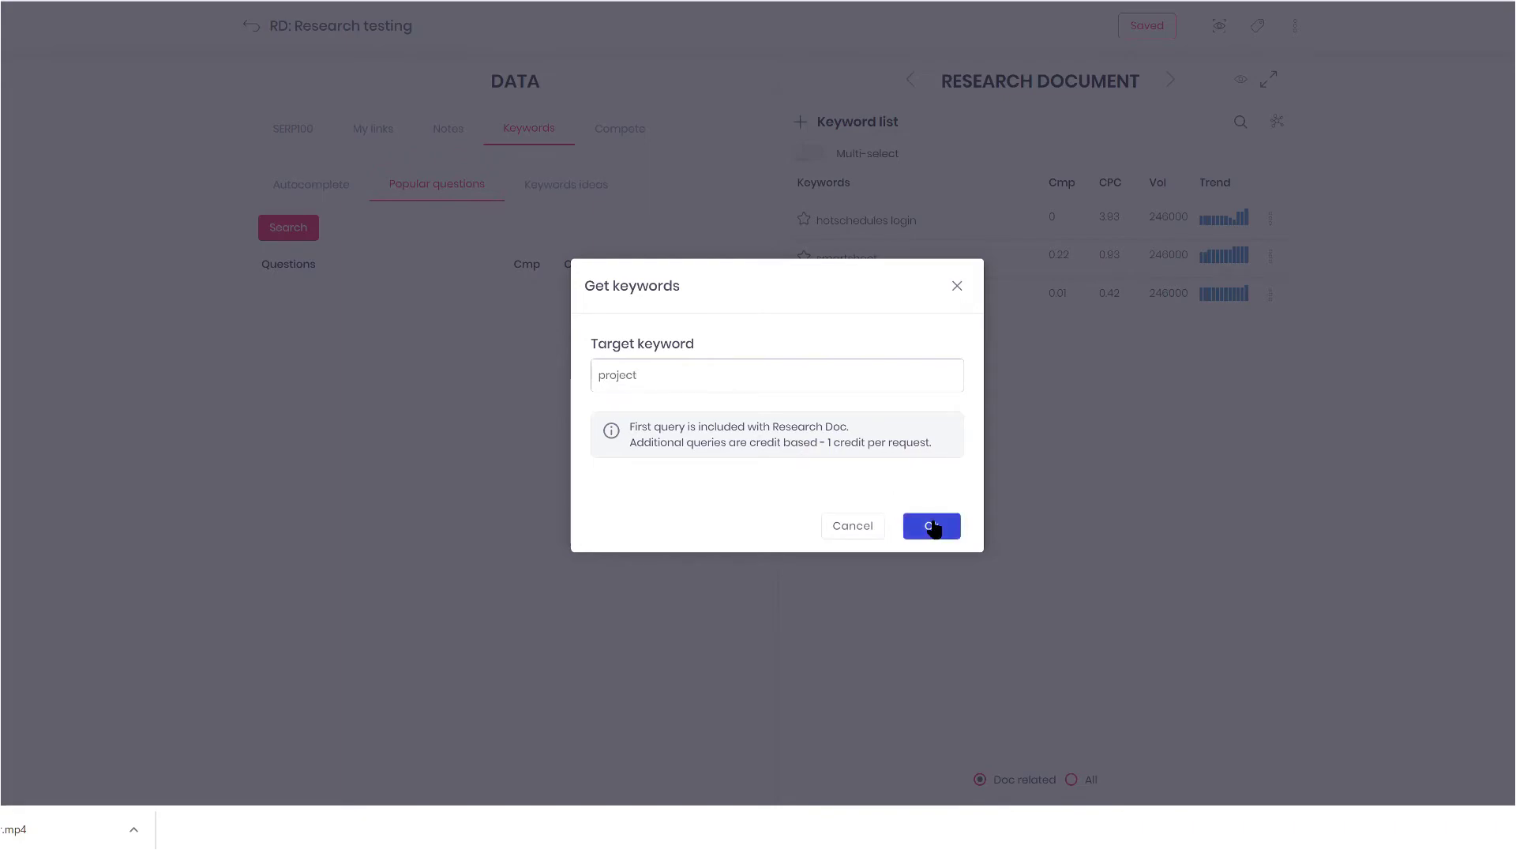
left_click(932, 526)
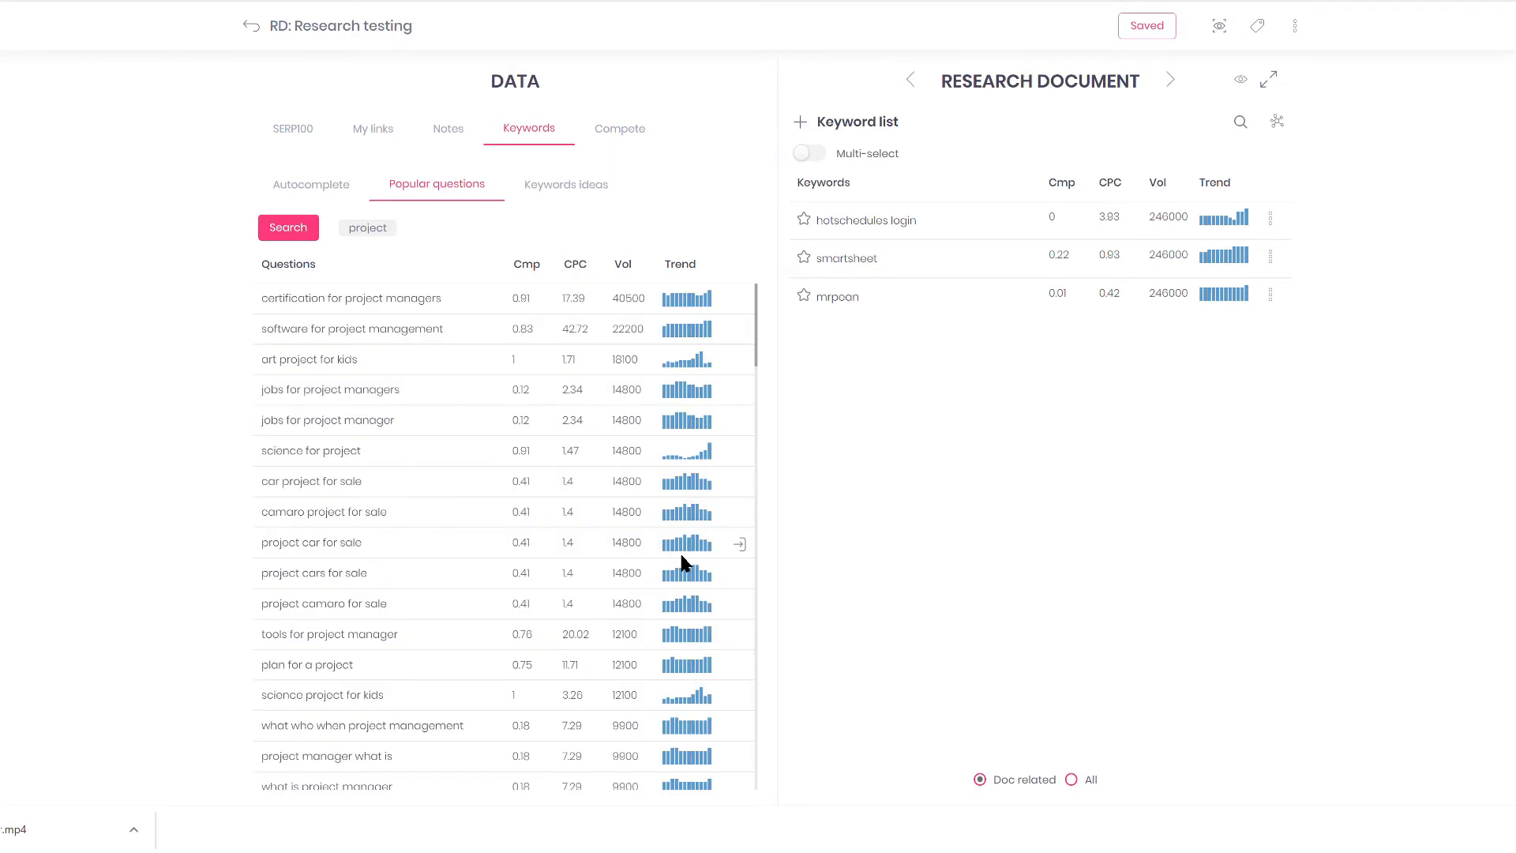
Add what is a project manager, project manager job description, construction and Google project-management questions to the keyword list.
scroll(517, 412, "down", 6)
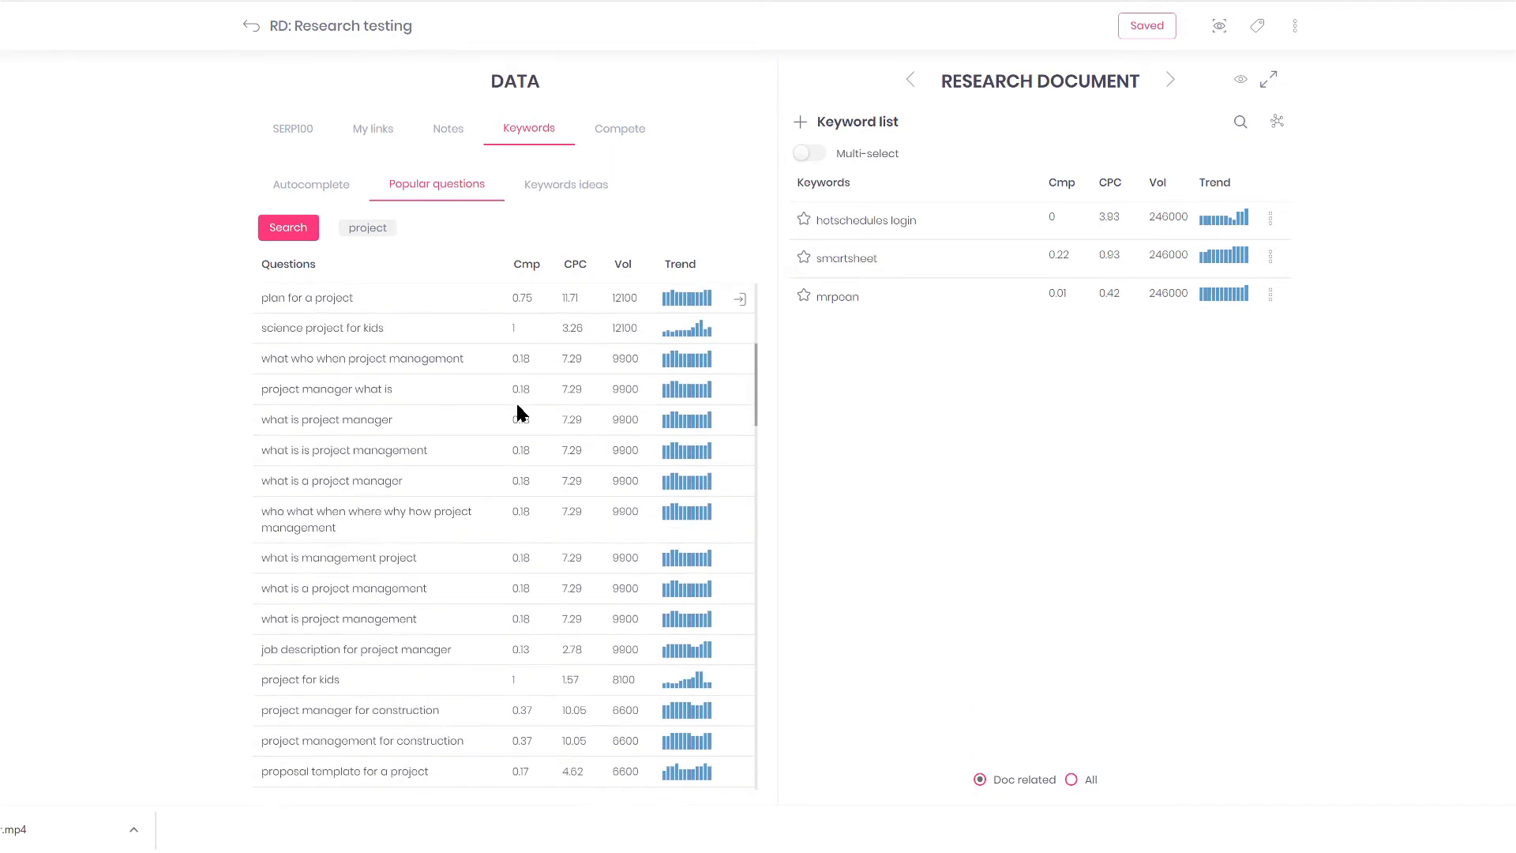
left_click(293, 372)
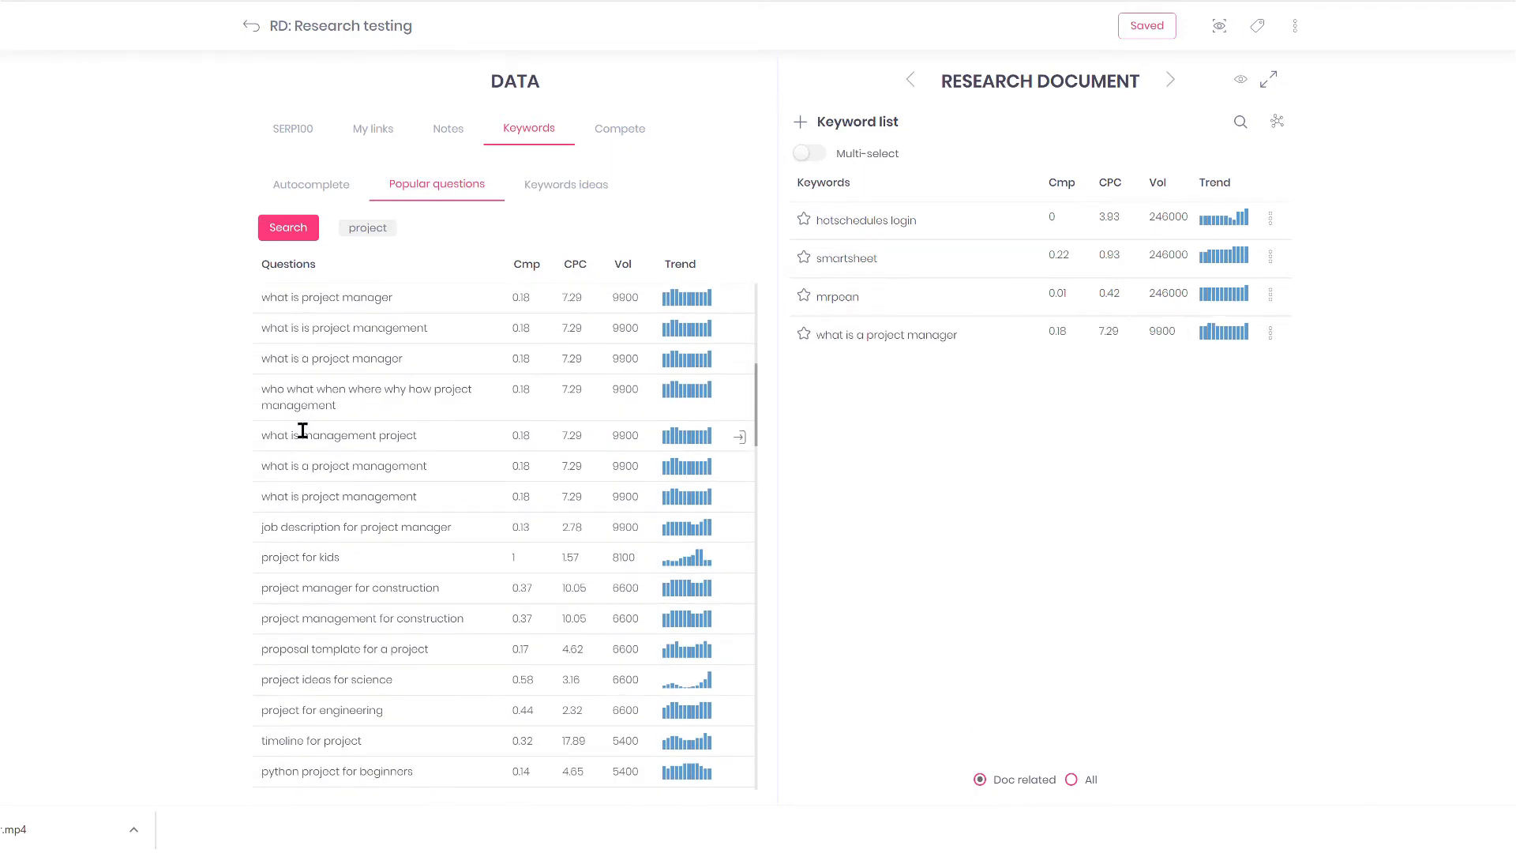
left_click(312, 526)
scroll(301, 623, "down", 1)
left_click(301, 623)
scroll(301, 622, "down", 5)
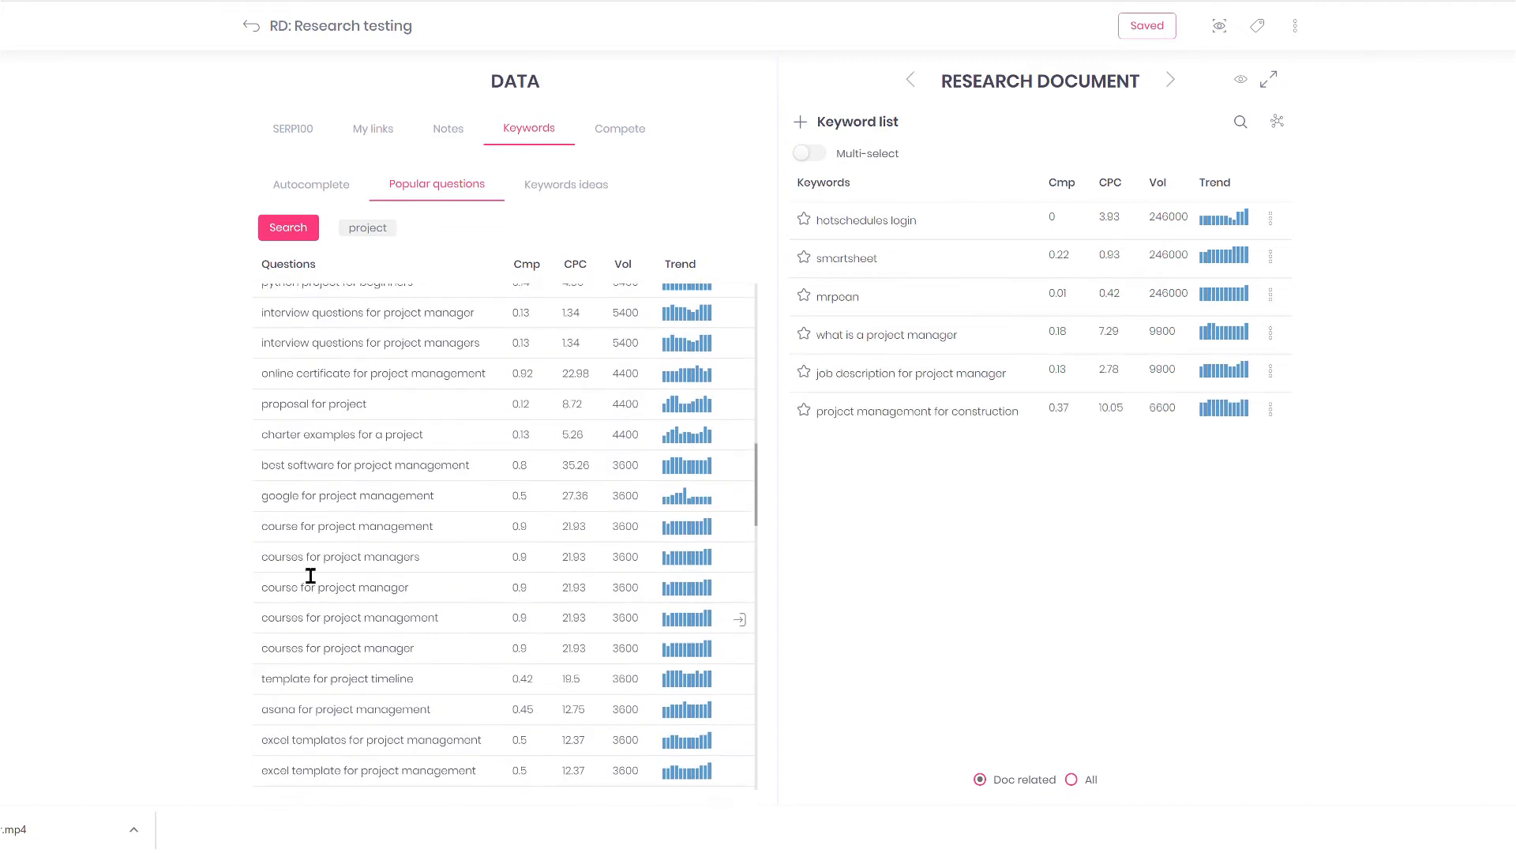
left_click(317, 495)
scroll(302, 597, "down", 3)
scroll(303, 605, "down", 10)
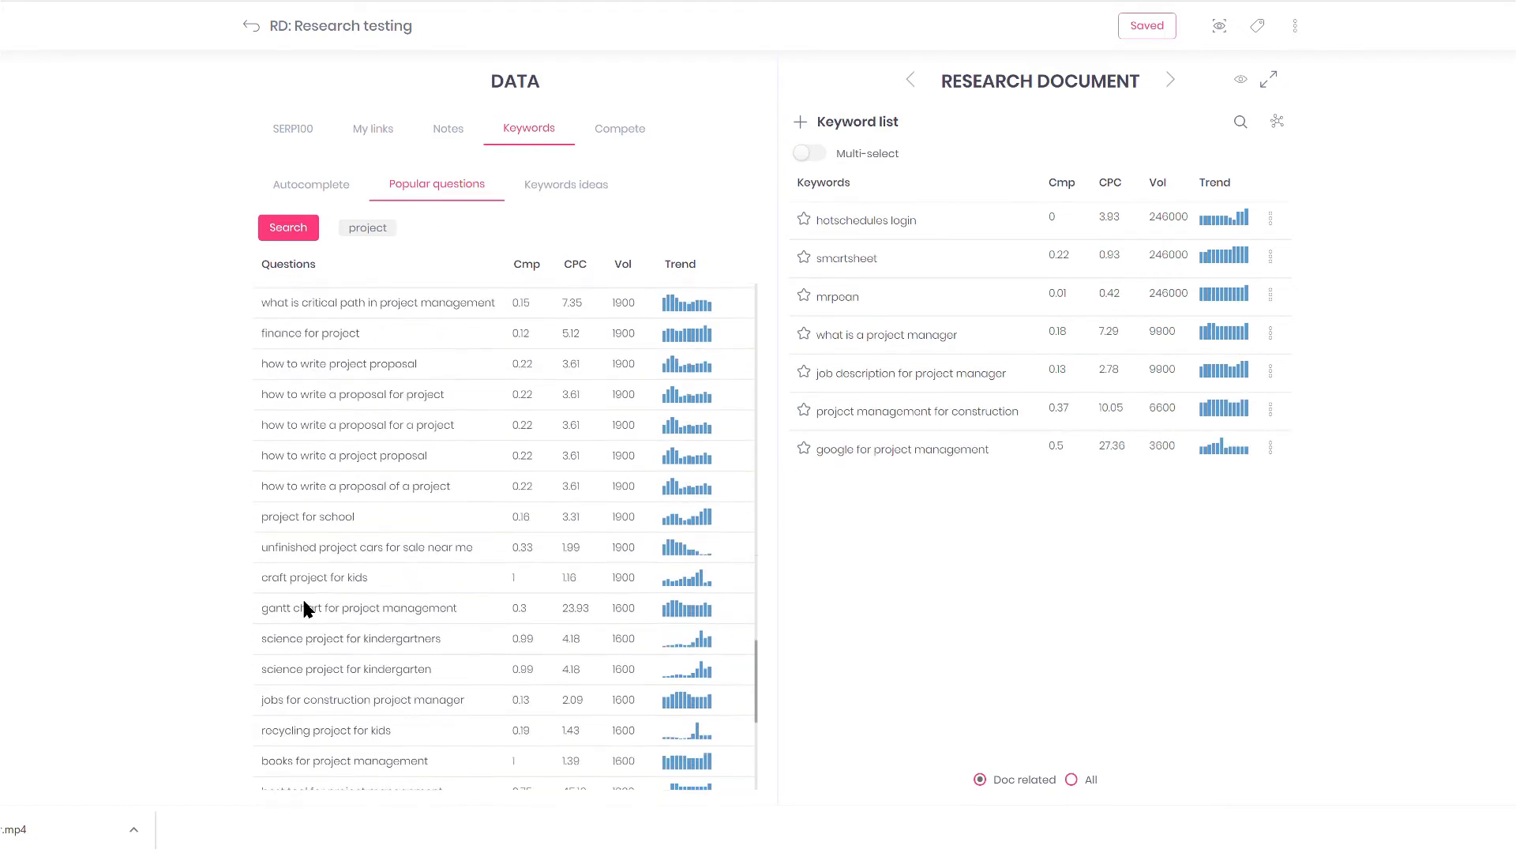
scroll(604, 524, "up", 5)
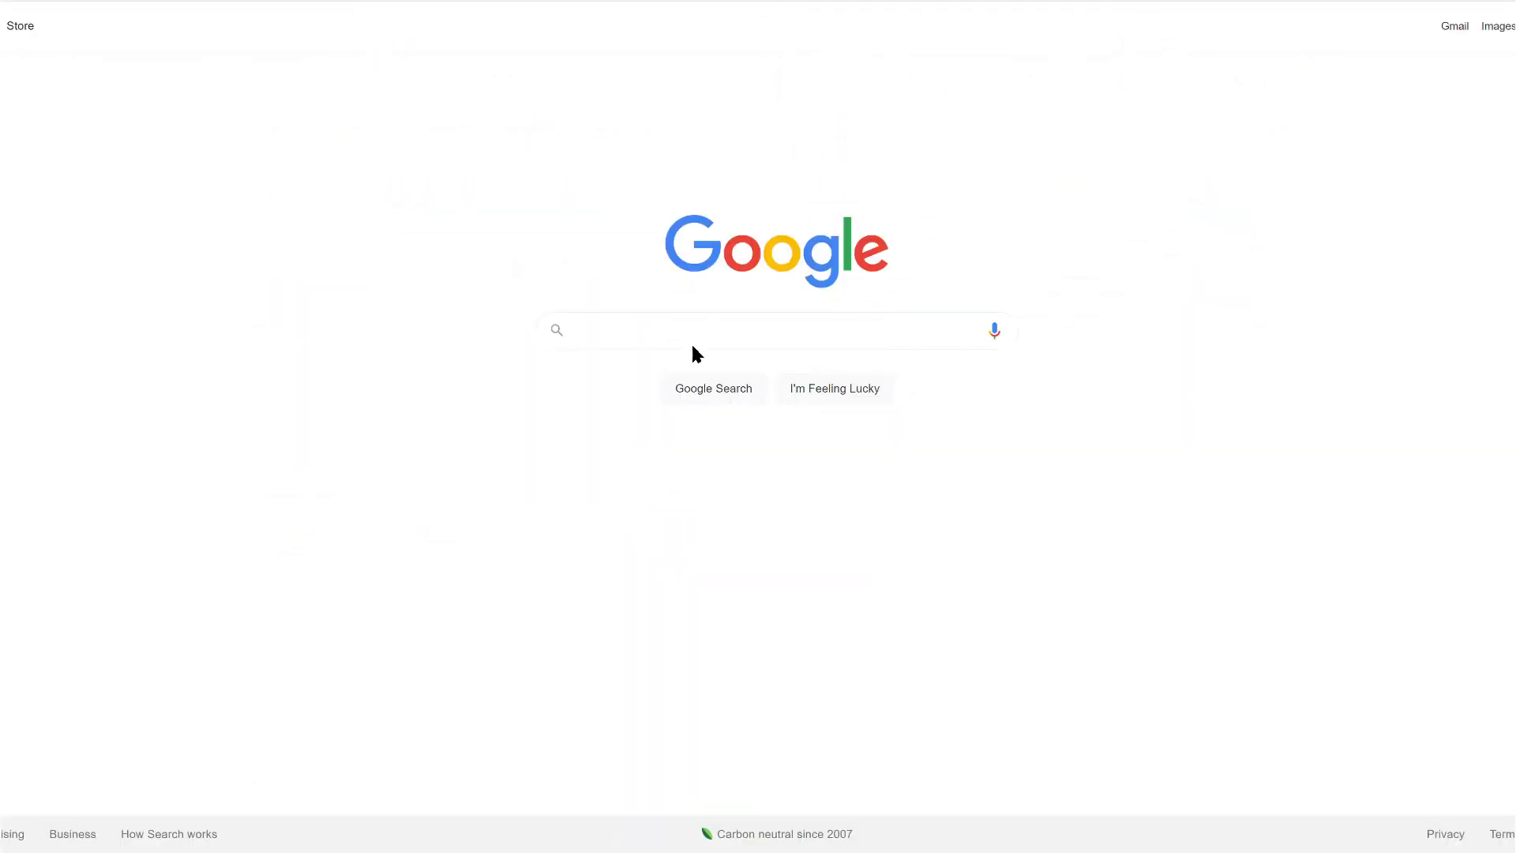
Type 'project management c' into Google, trying other final letters to compare autocomplete suggestions.
left_click(681, 338)
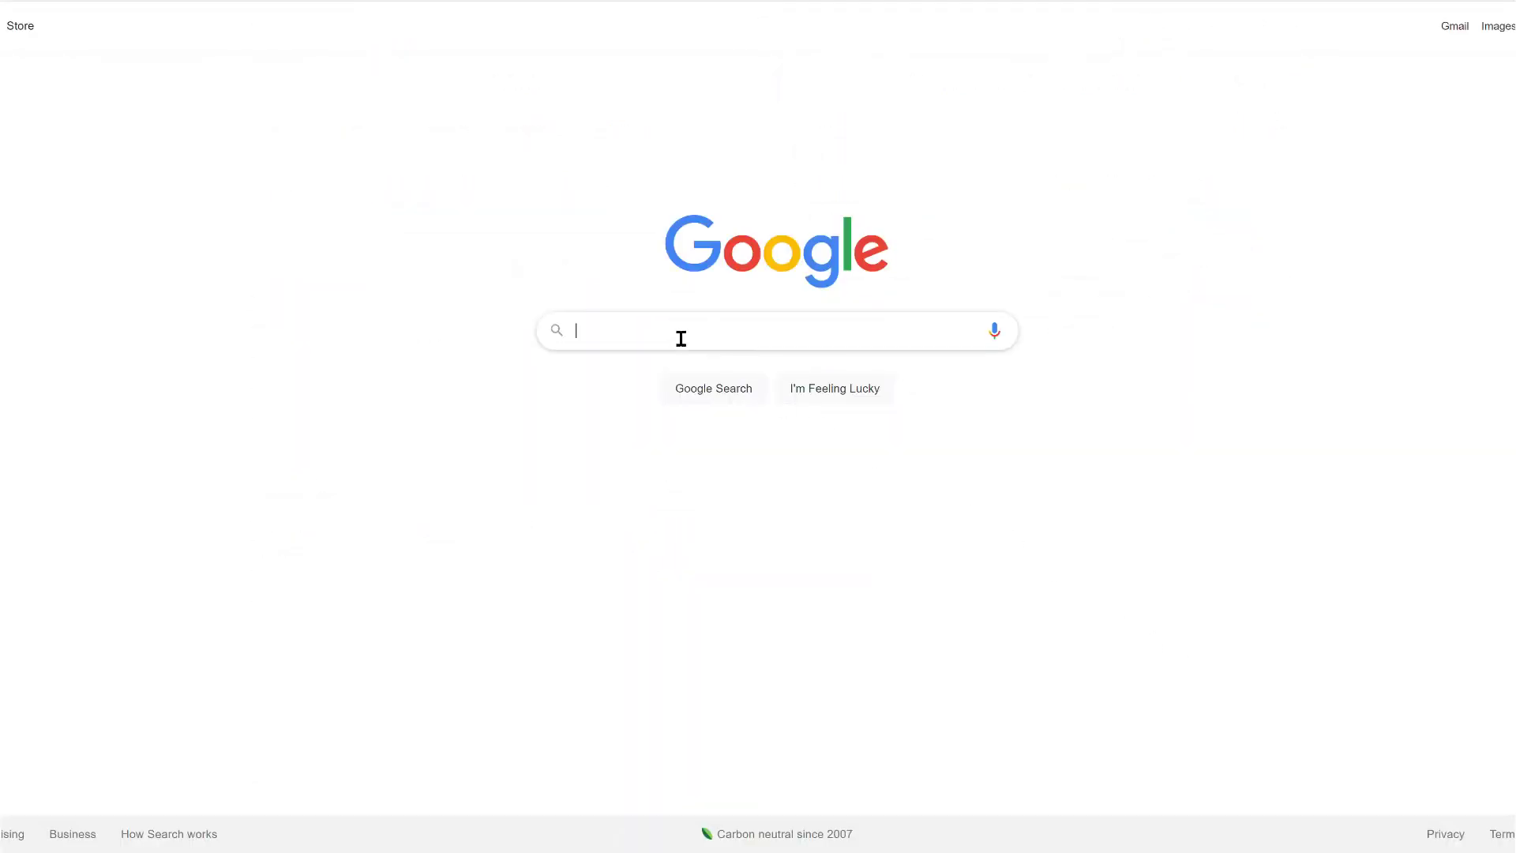
type("project")
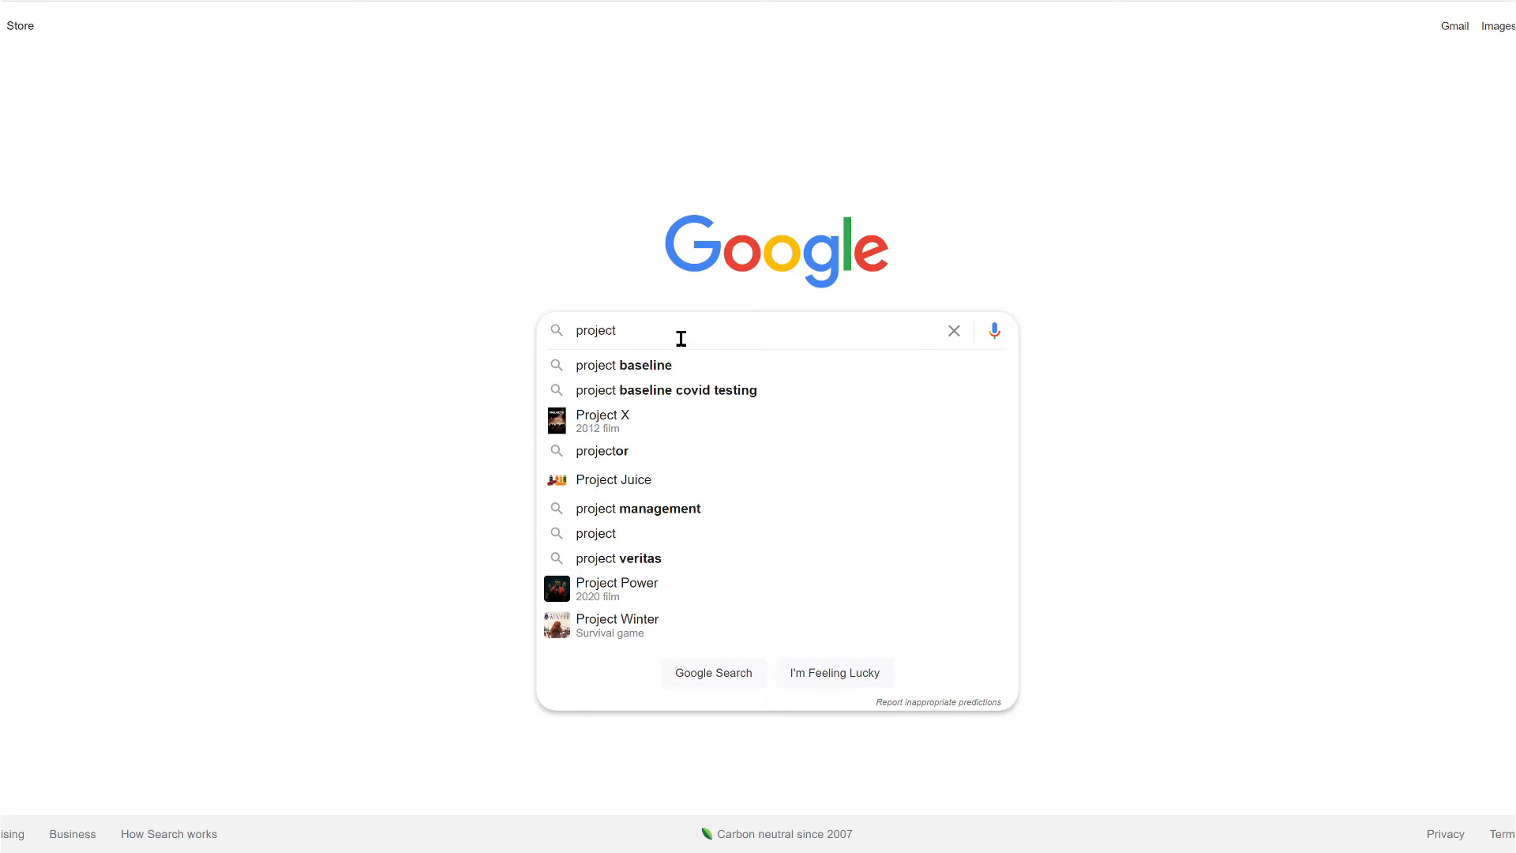
type(" managem")
key("BackSpace")
key("BackSpace")
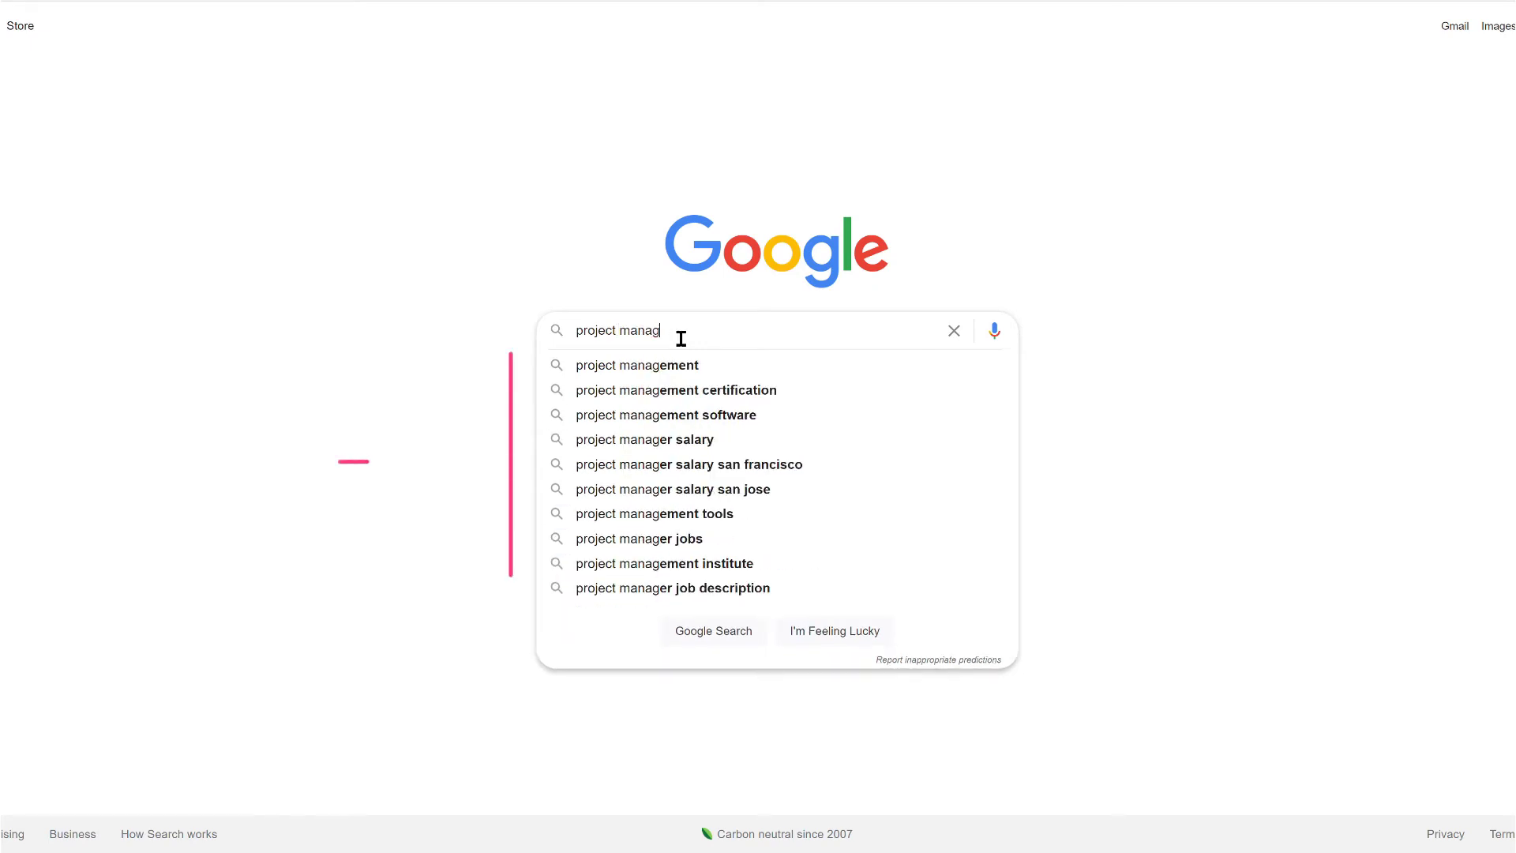
type("ement")
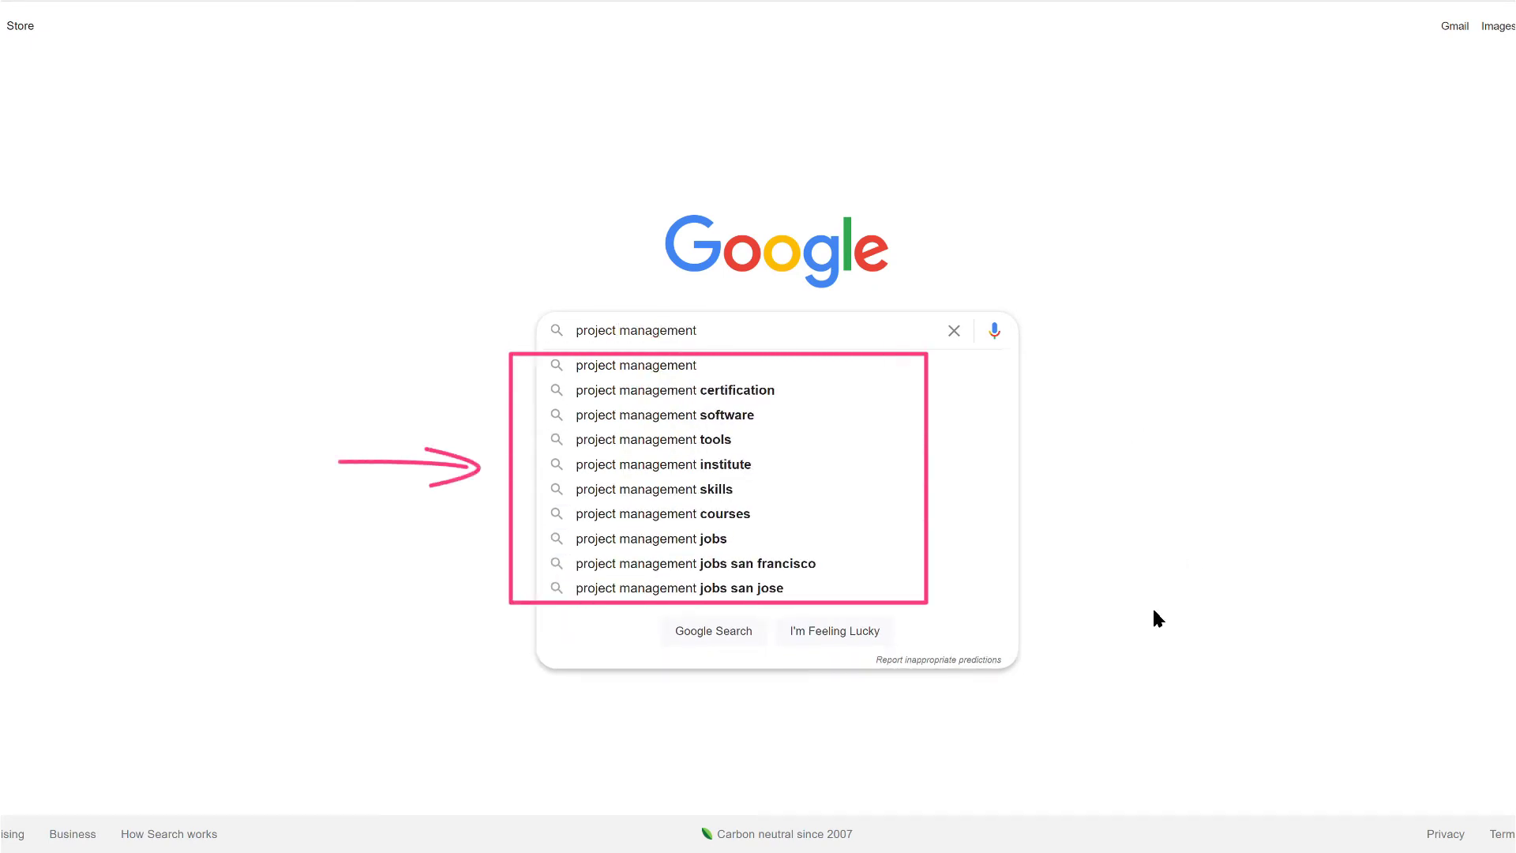
type("a")
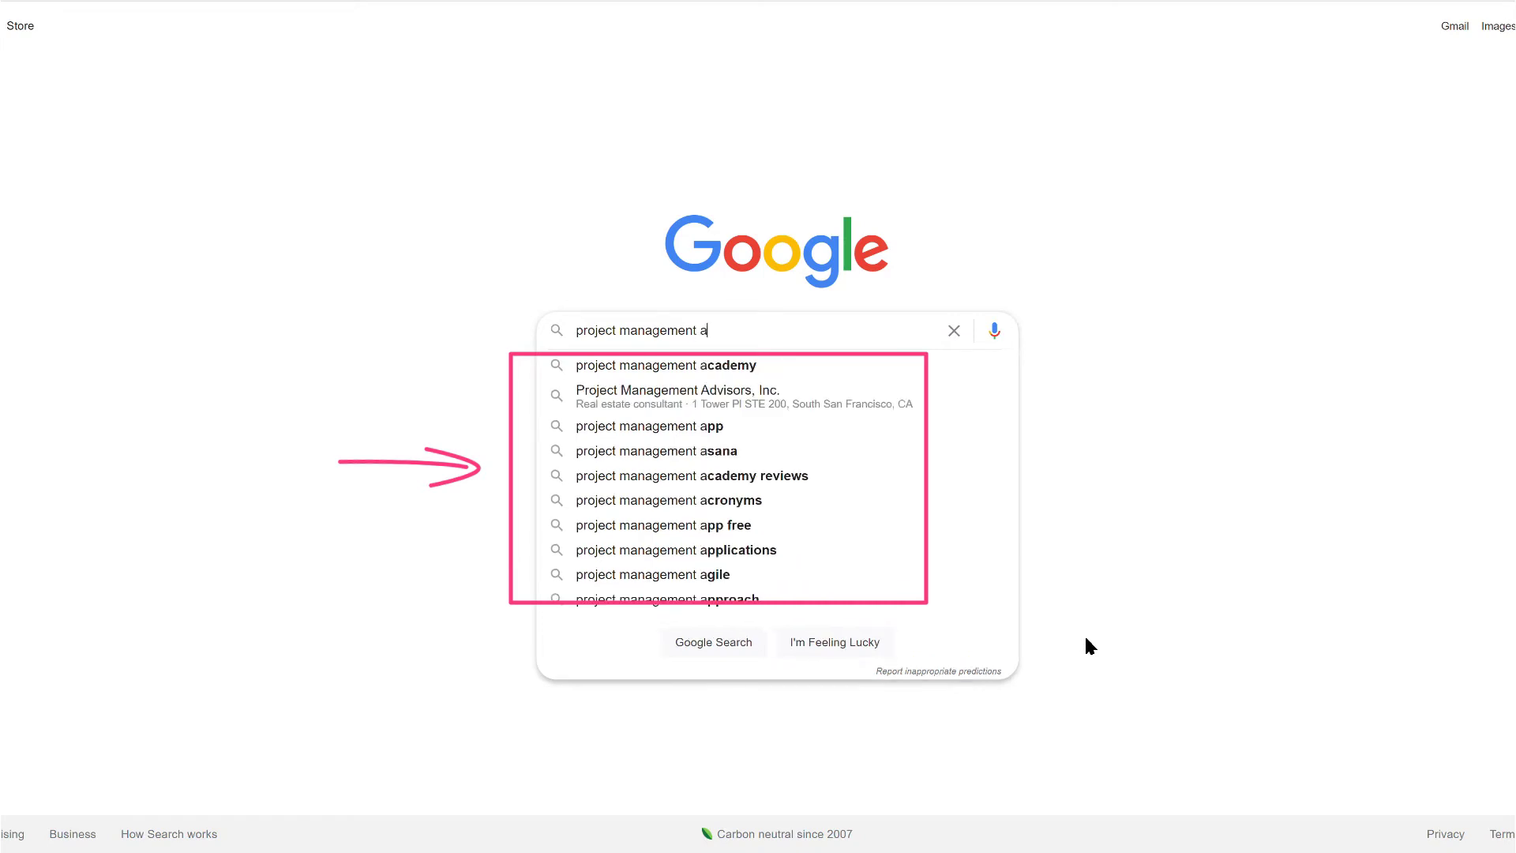
key("BackSpace")
type("b")
key("BackSpace")
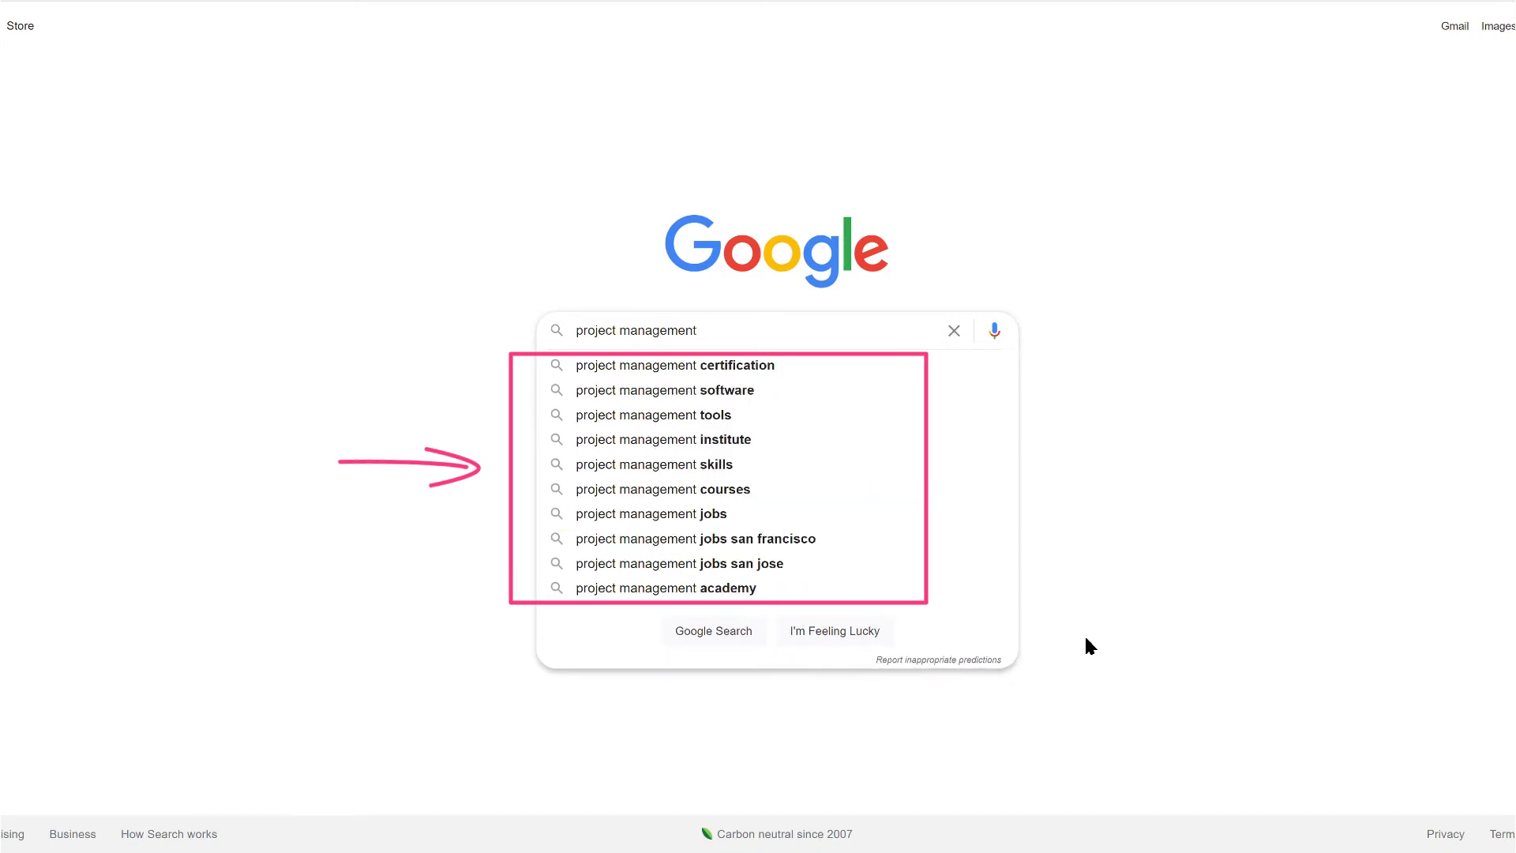
type("c")
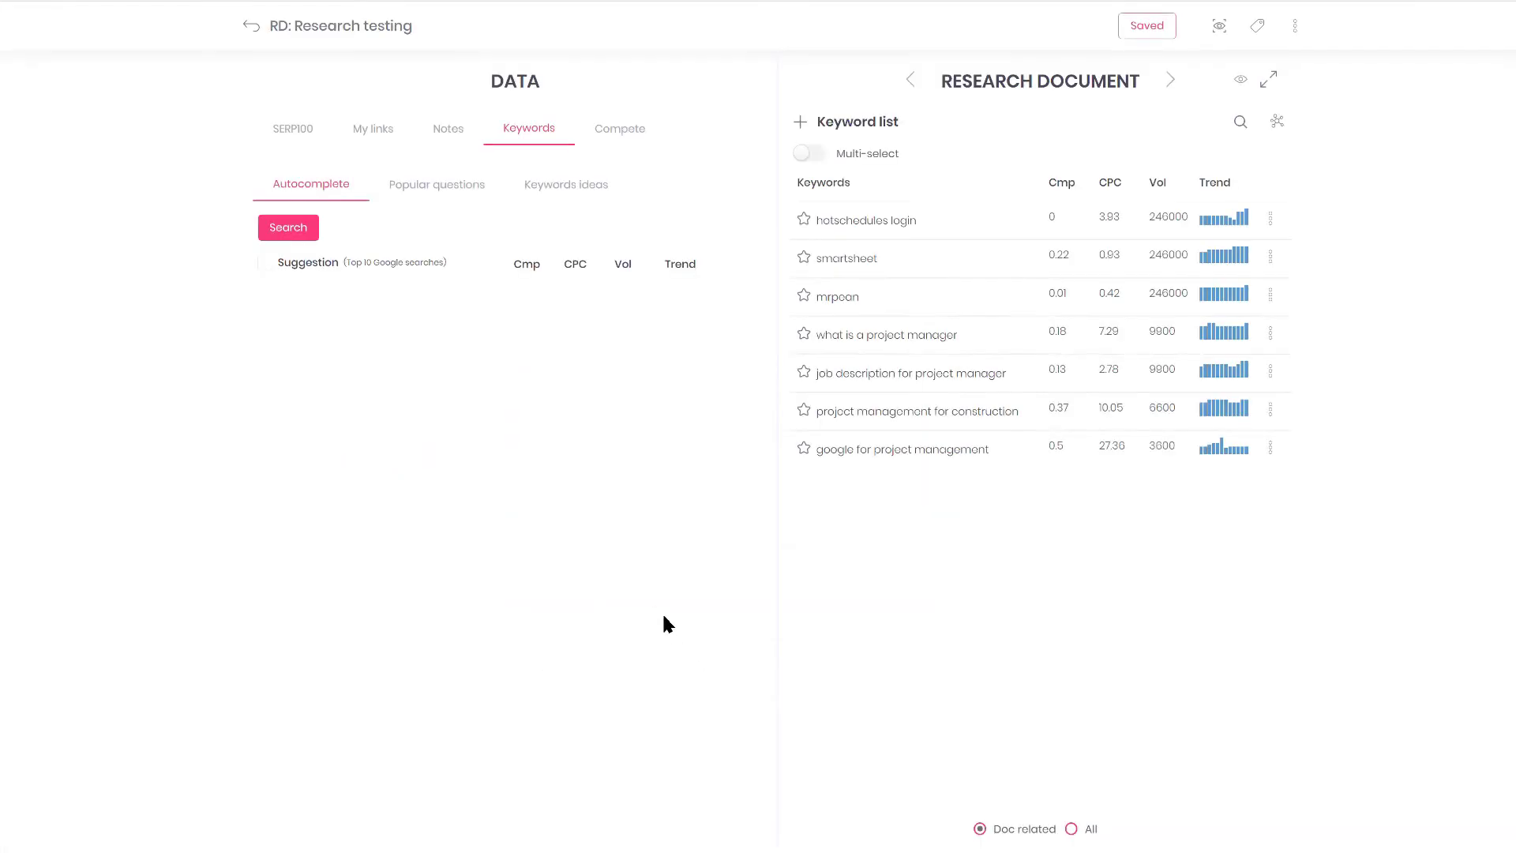
Look up autocomplete suggestions for the target keyword 'project management'.
left_click(289, 228)
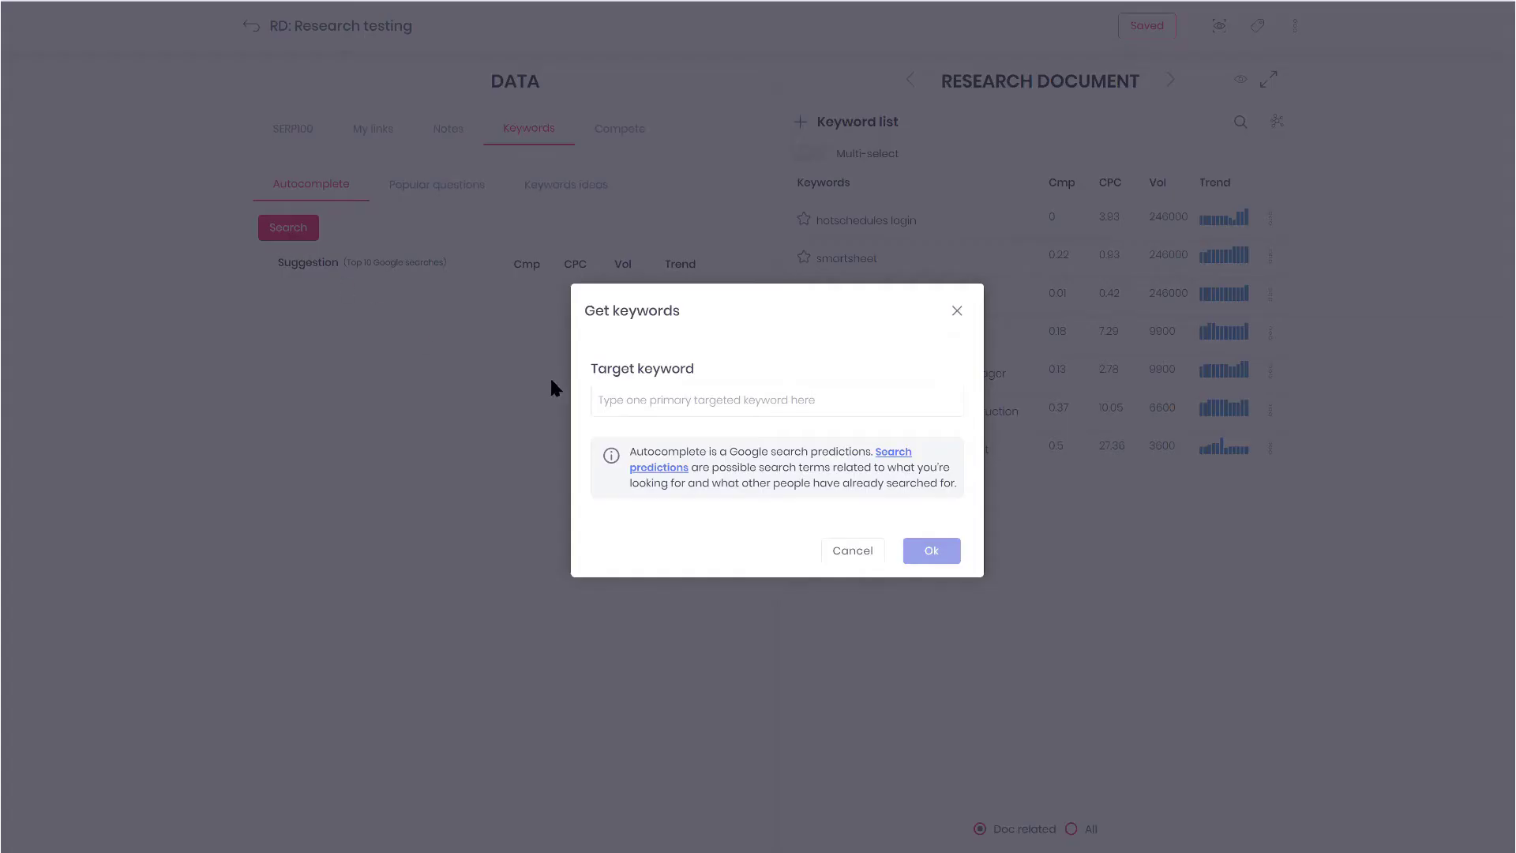
left_click(710, 417)
type("Project ")
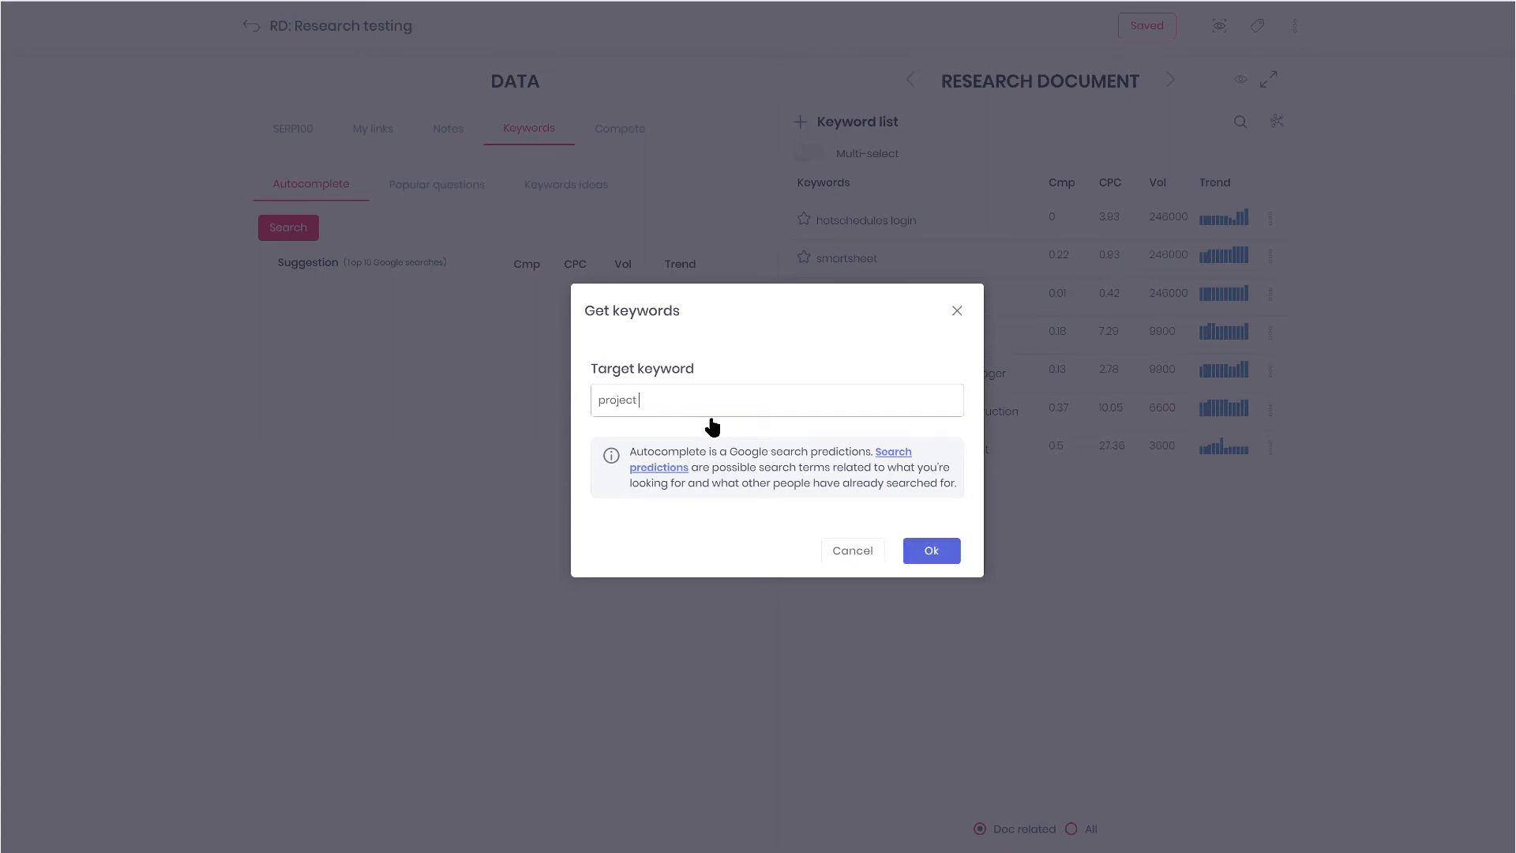
type("management")
left_click(930, 550)
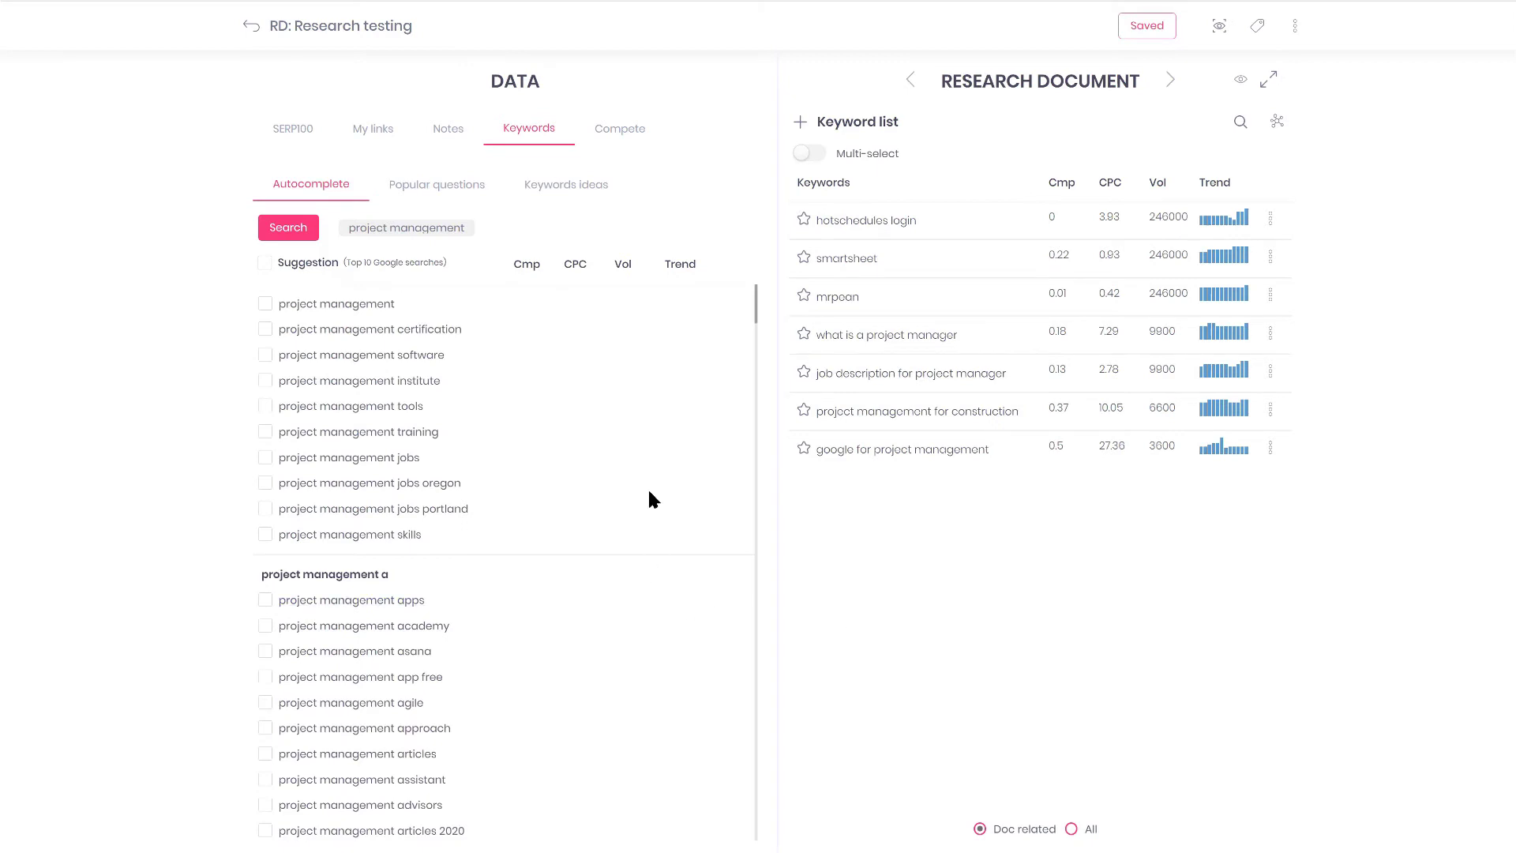
Get data for basics, books, assistant and jobs suggestions; add assistant and basics to the list.
scroll(470, 664, "down", 3)
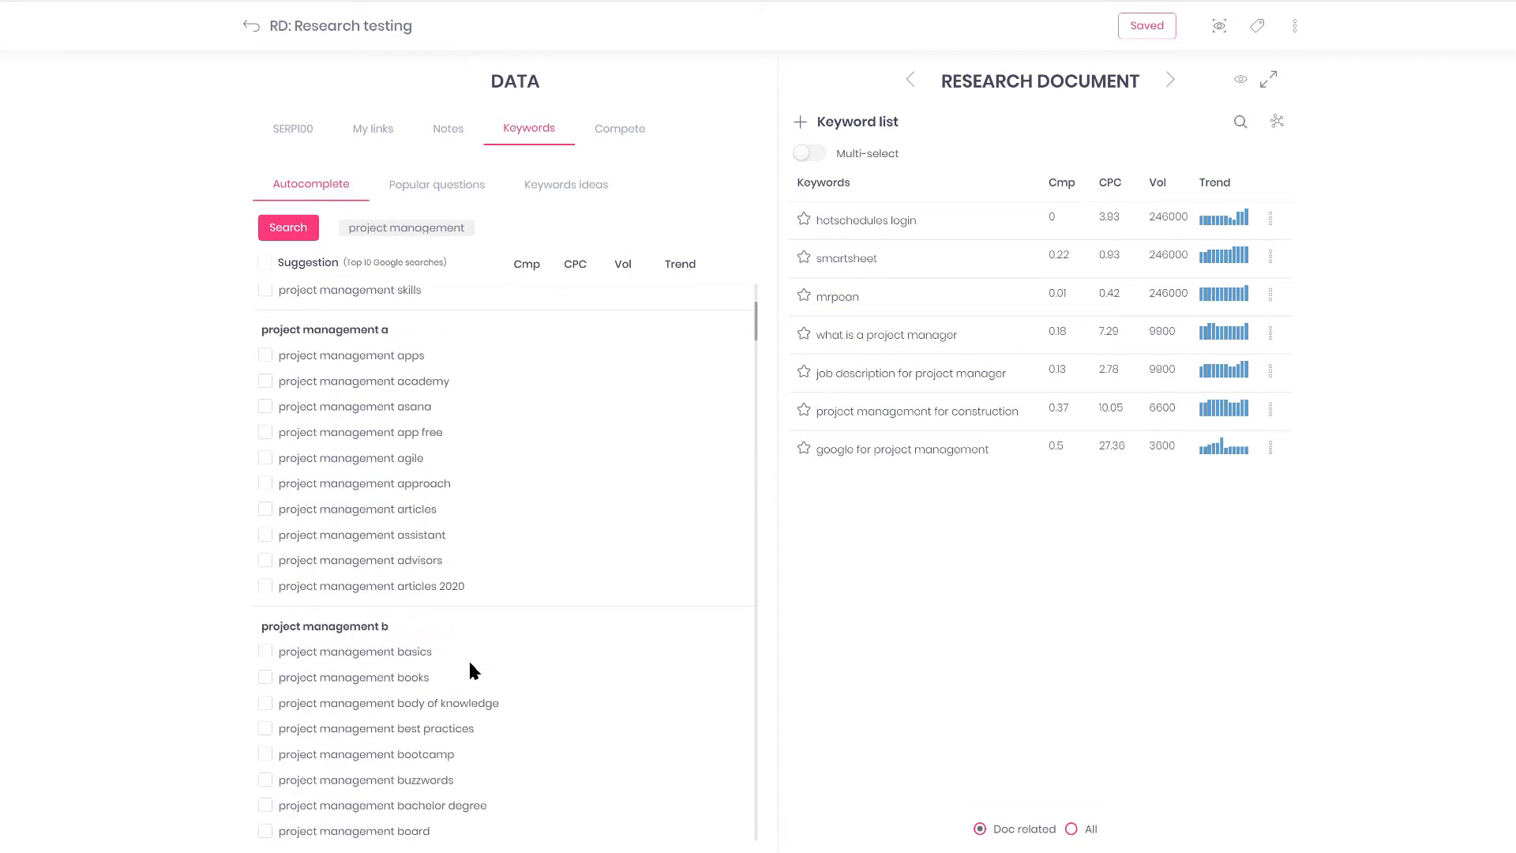
scroll(473, 662, "down", 3)
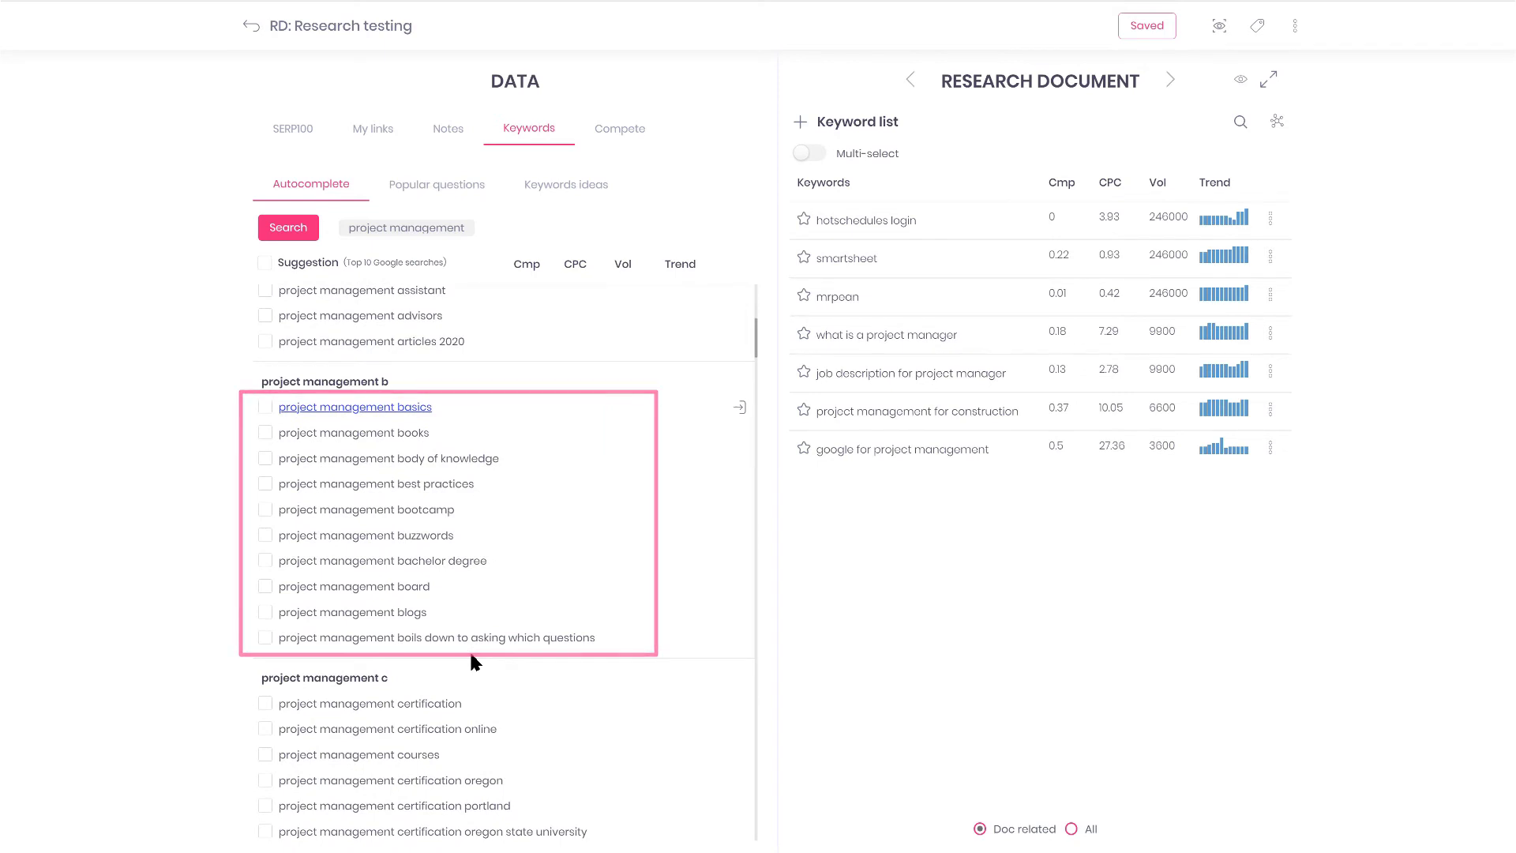
left_click(265, 407)
left_click(265, 433)
left_click(266, 290)
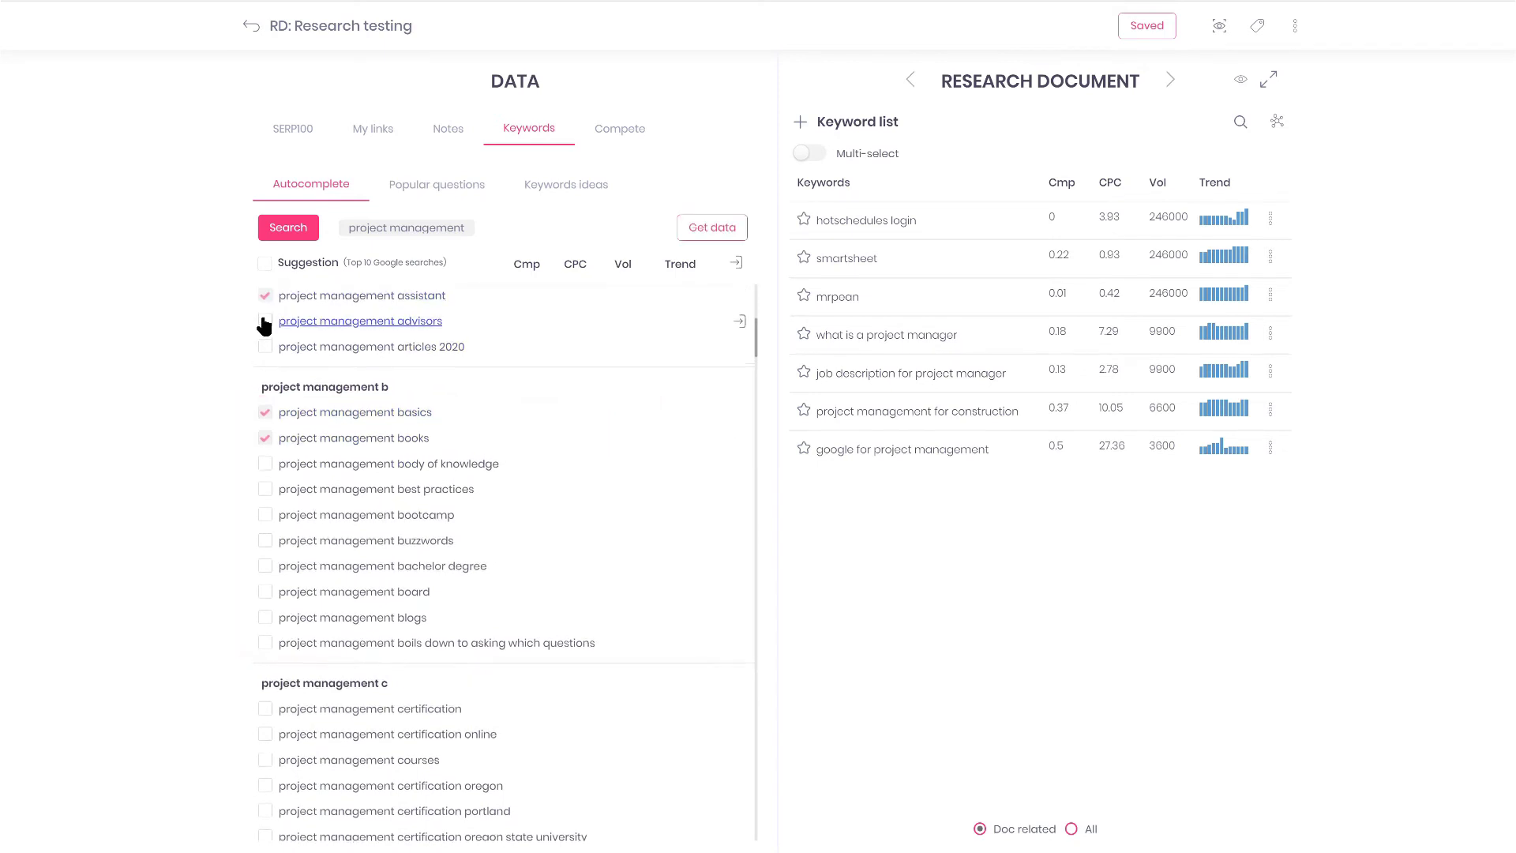
scroll(265, 300, "up", 5)
left_click(265, 337)
left_click(717, 231)
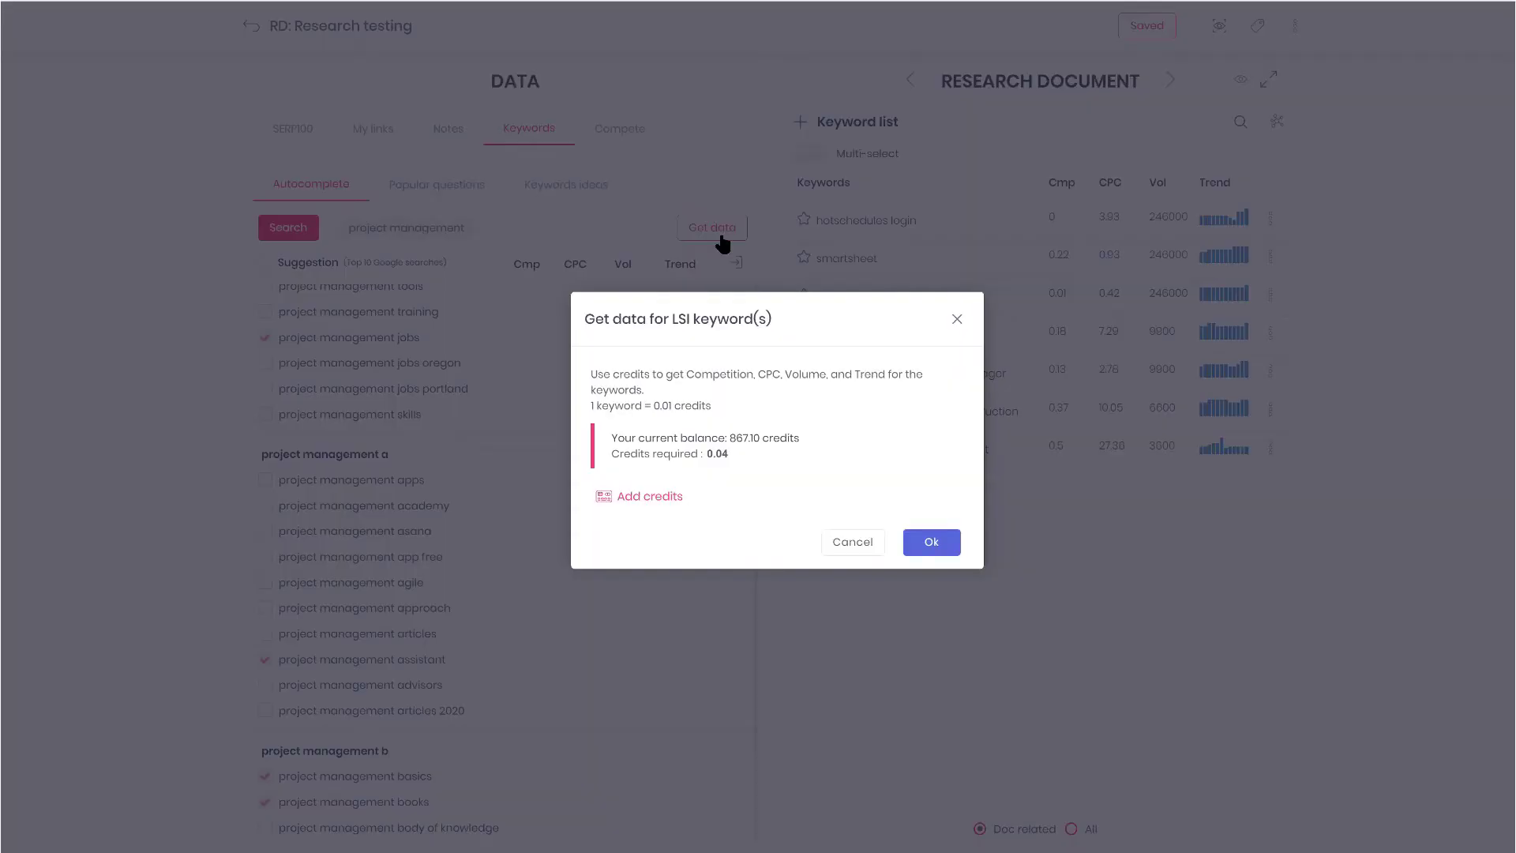
left_click(909, 546)
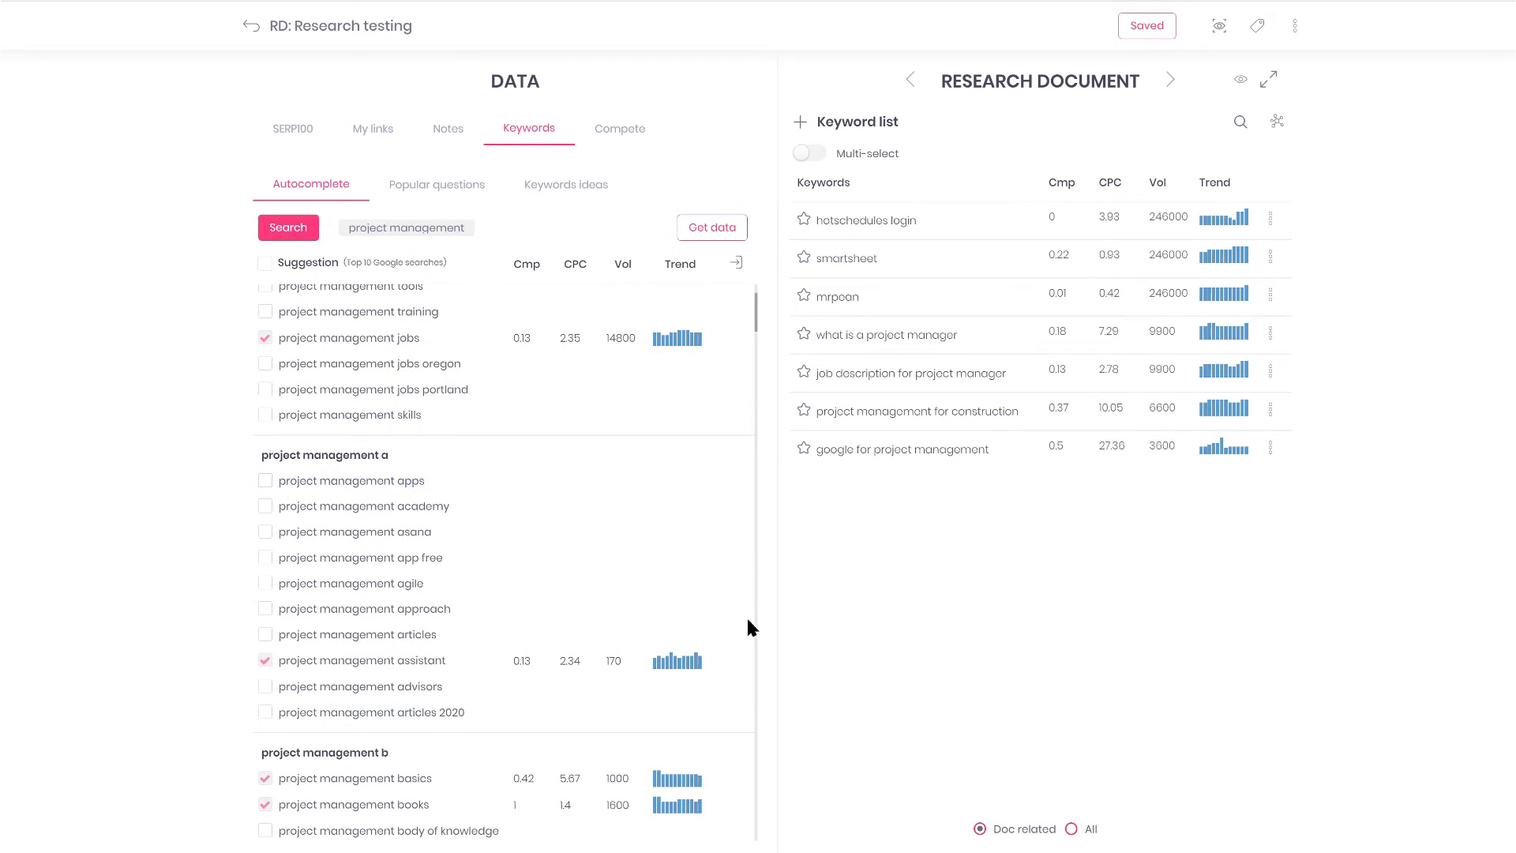
left_click(739, 661)
left_click(739, 778)
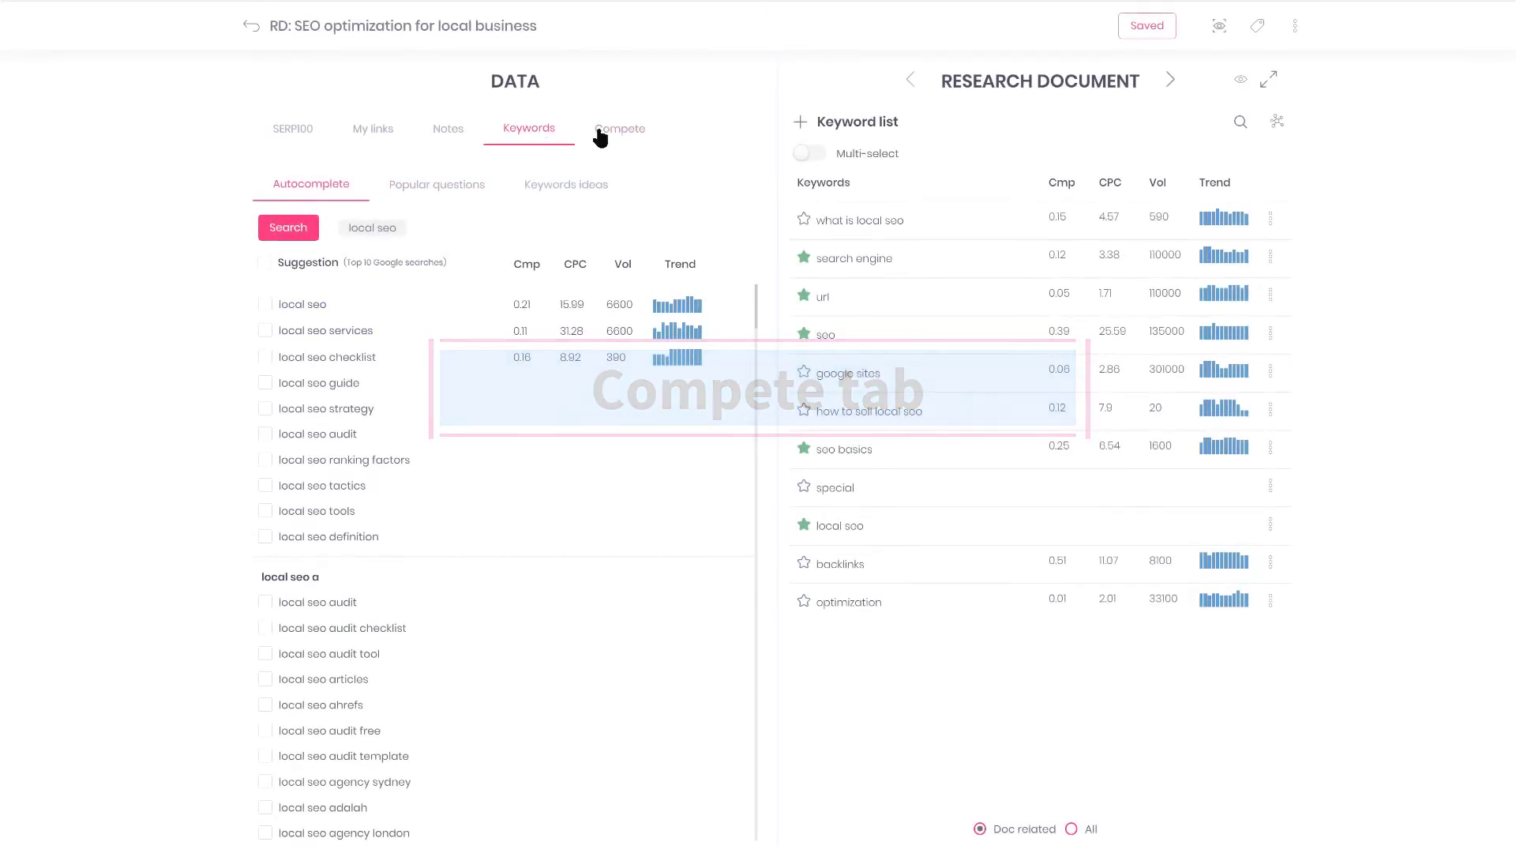
Create a heatmap described 'Testing' for the 'best seo optimization techniques' SERP, excluding own links.
left_click(615, 133)
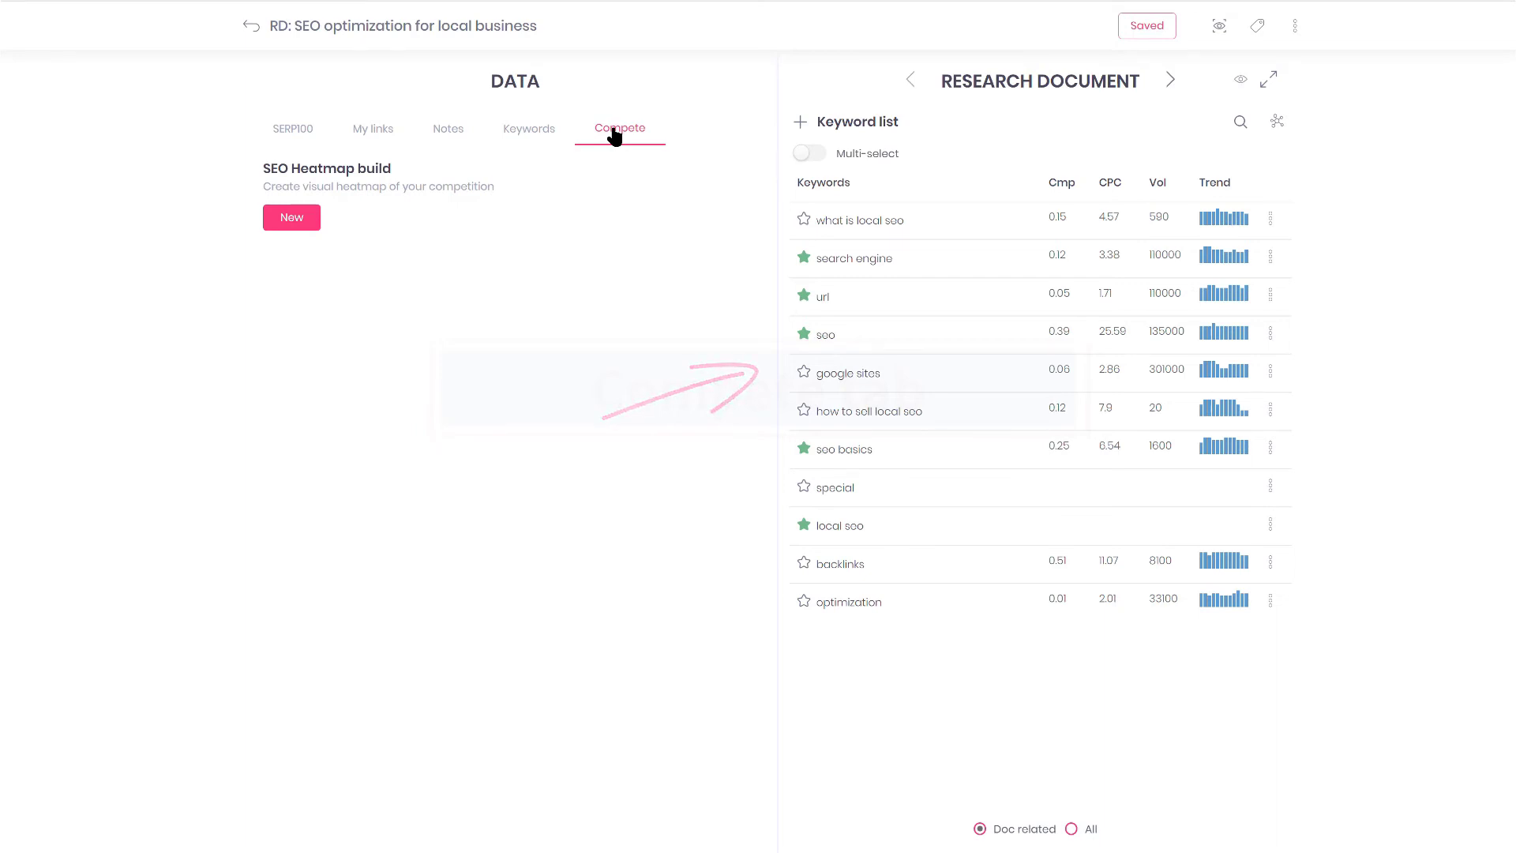
left_click(294, 220)
left_click(774, 359)
type("Testing")
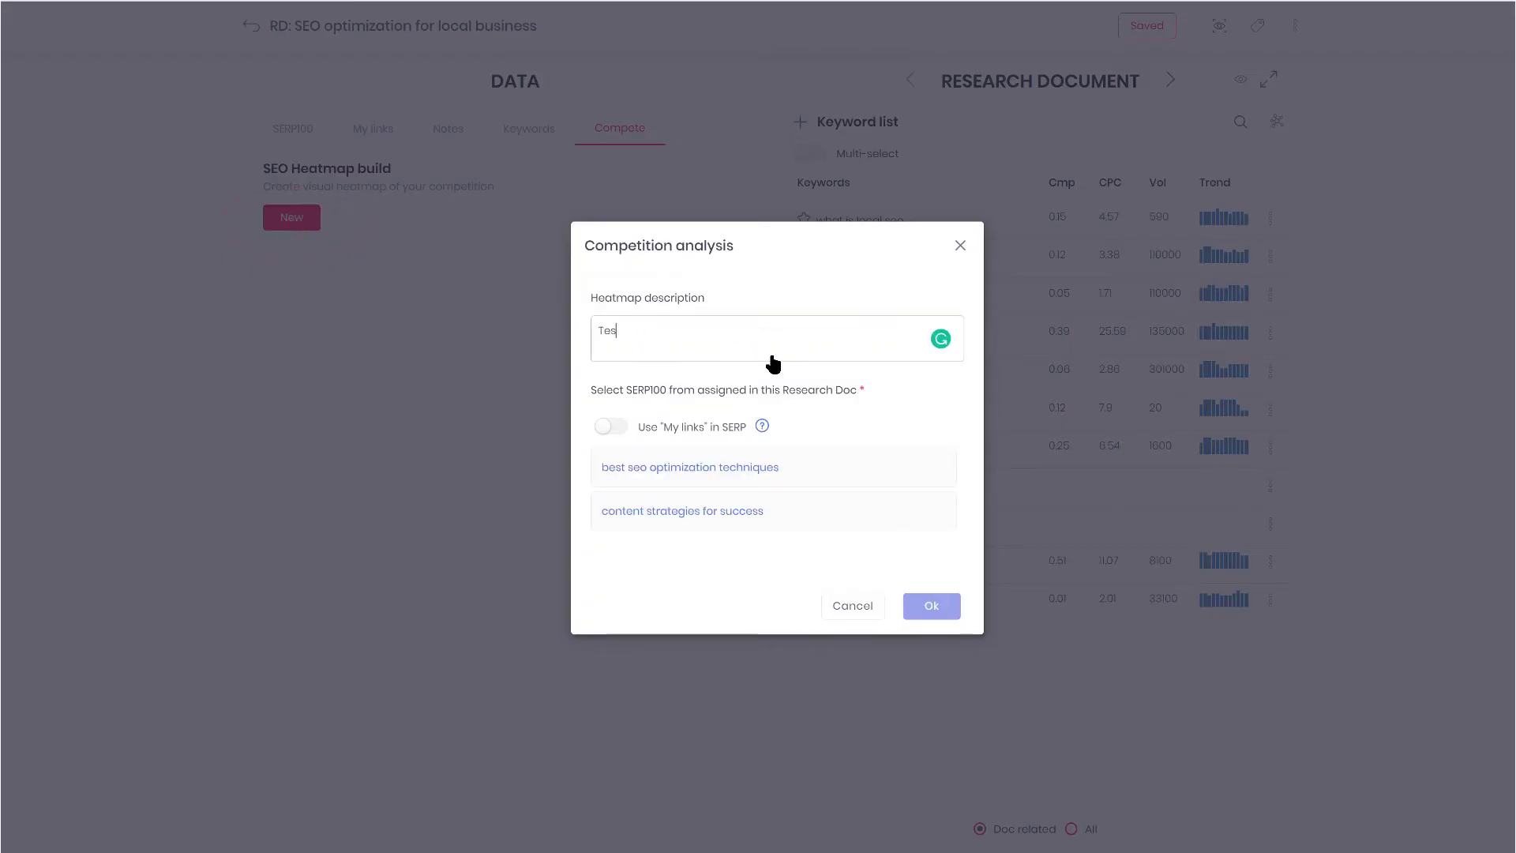
left_click(789, 472)
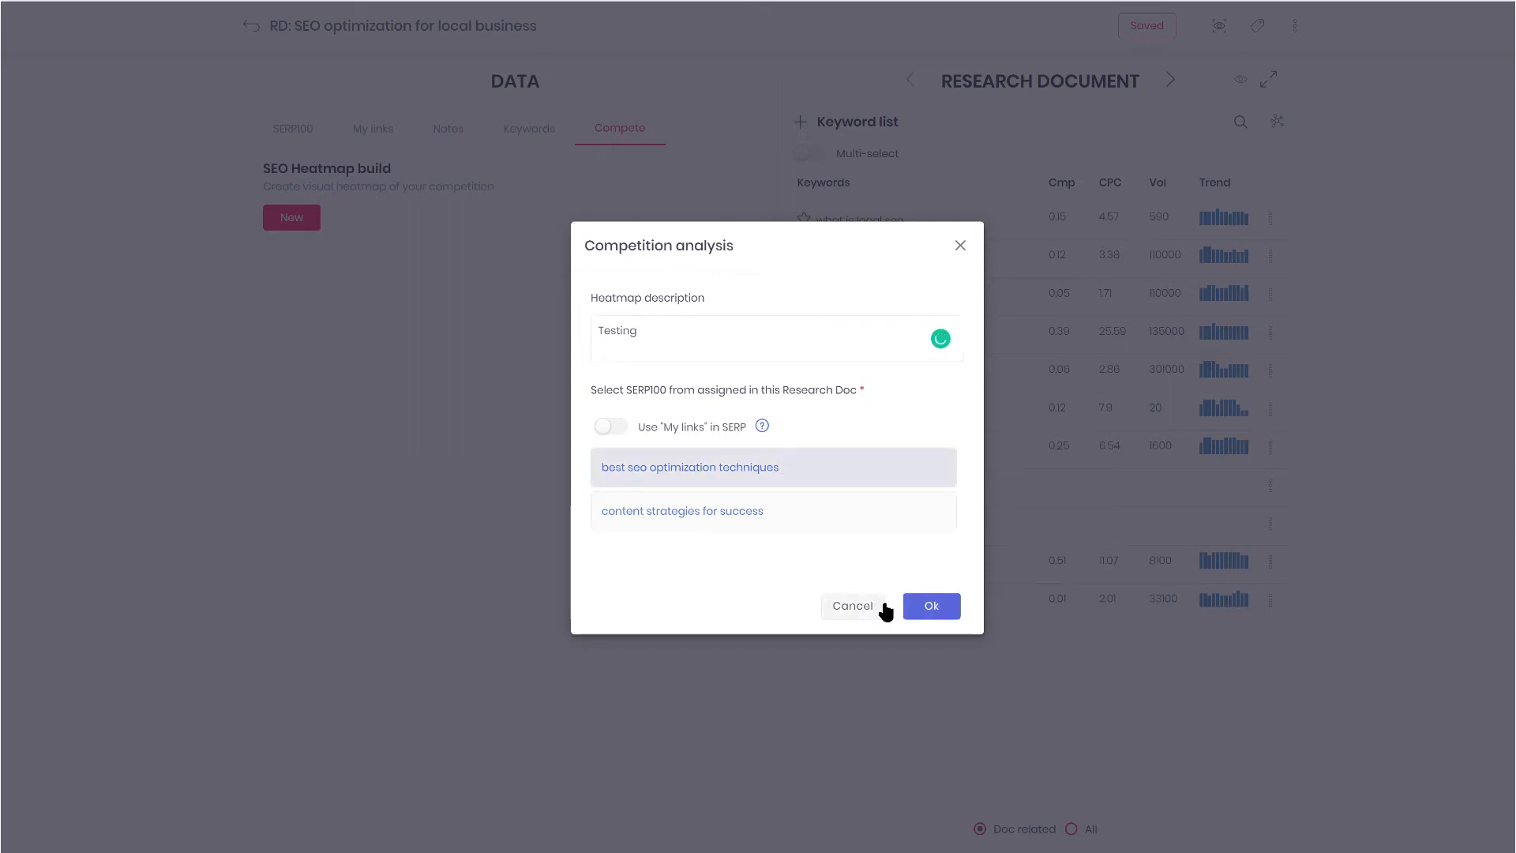
left_click(613, 428)
left_click(618, 430)
left_click(761, 474)
left_click(936, 612)
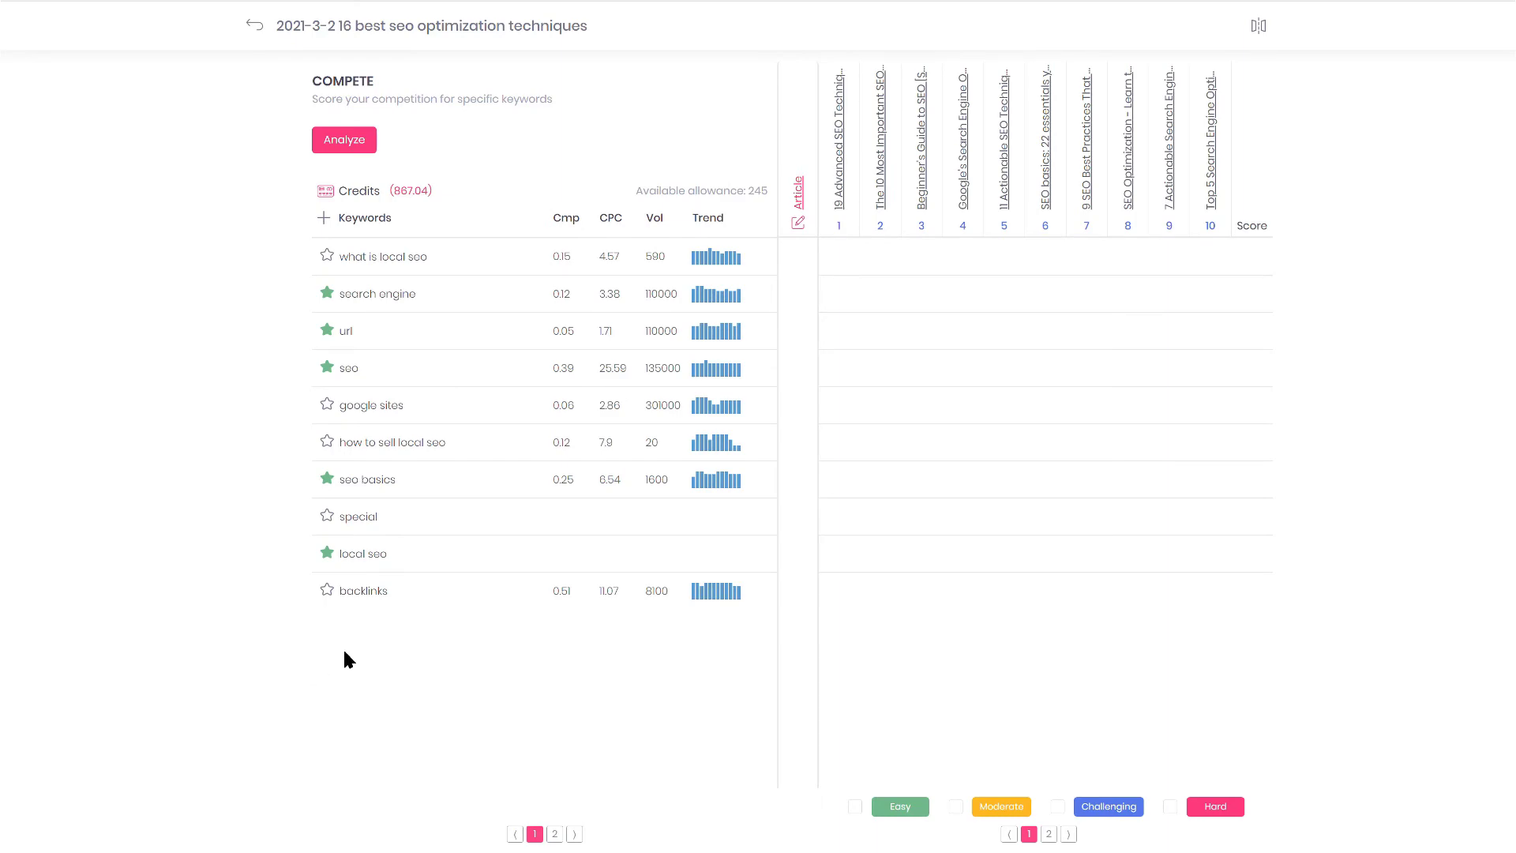
Run the competitor analysis and inspect seo score breakdowns for competitor 14 and the 35 Tips page.
left_click(354, 139)
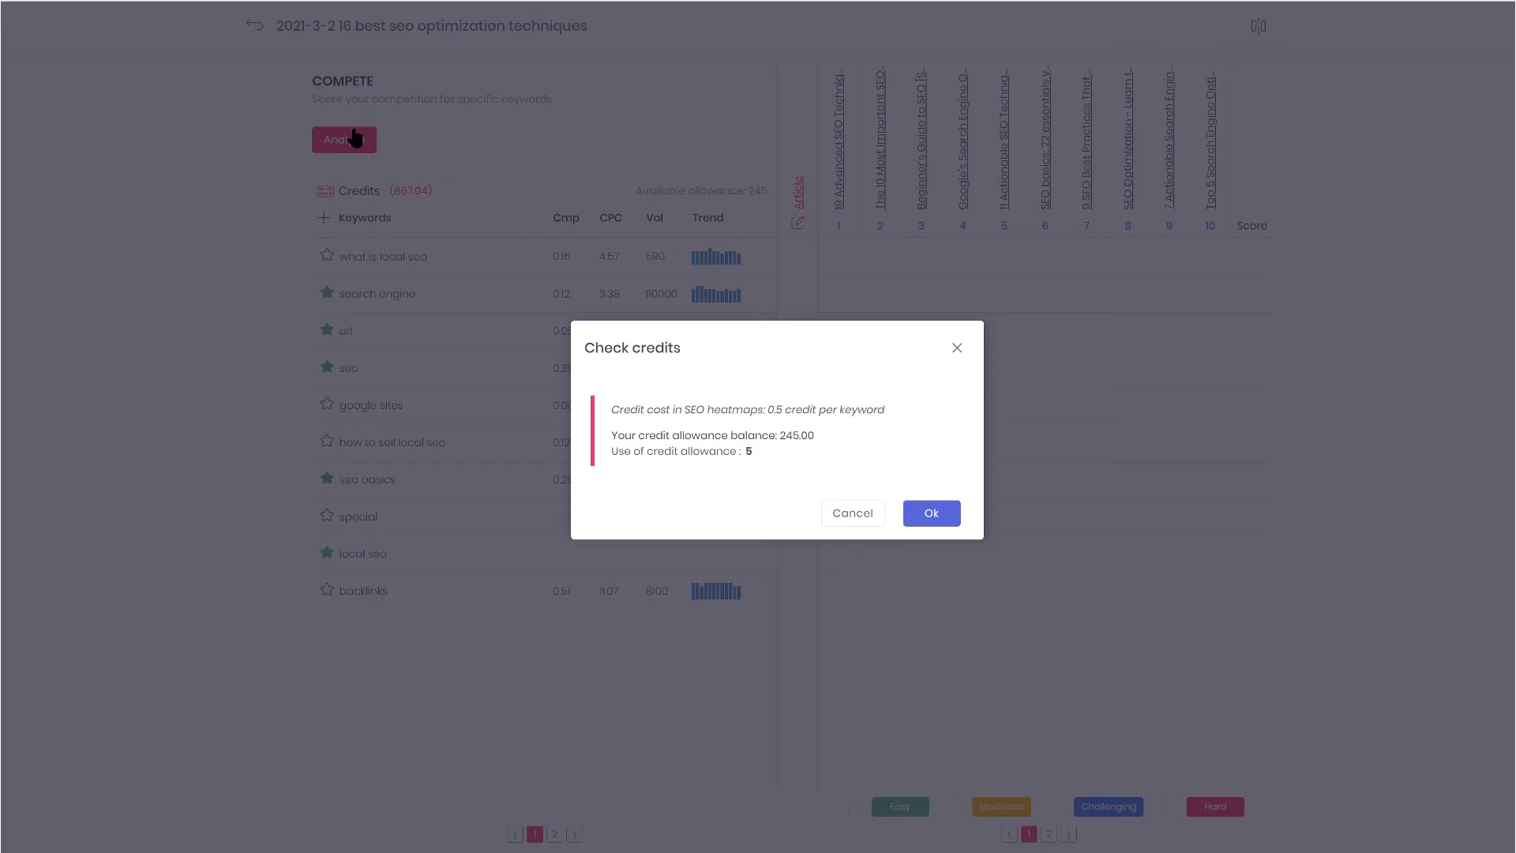
left_click(932, 514)
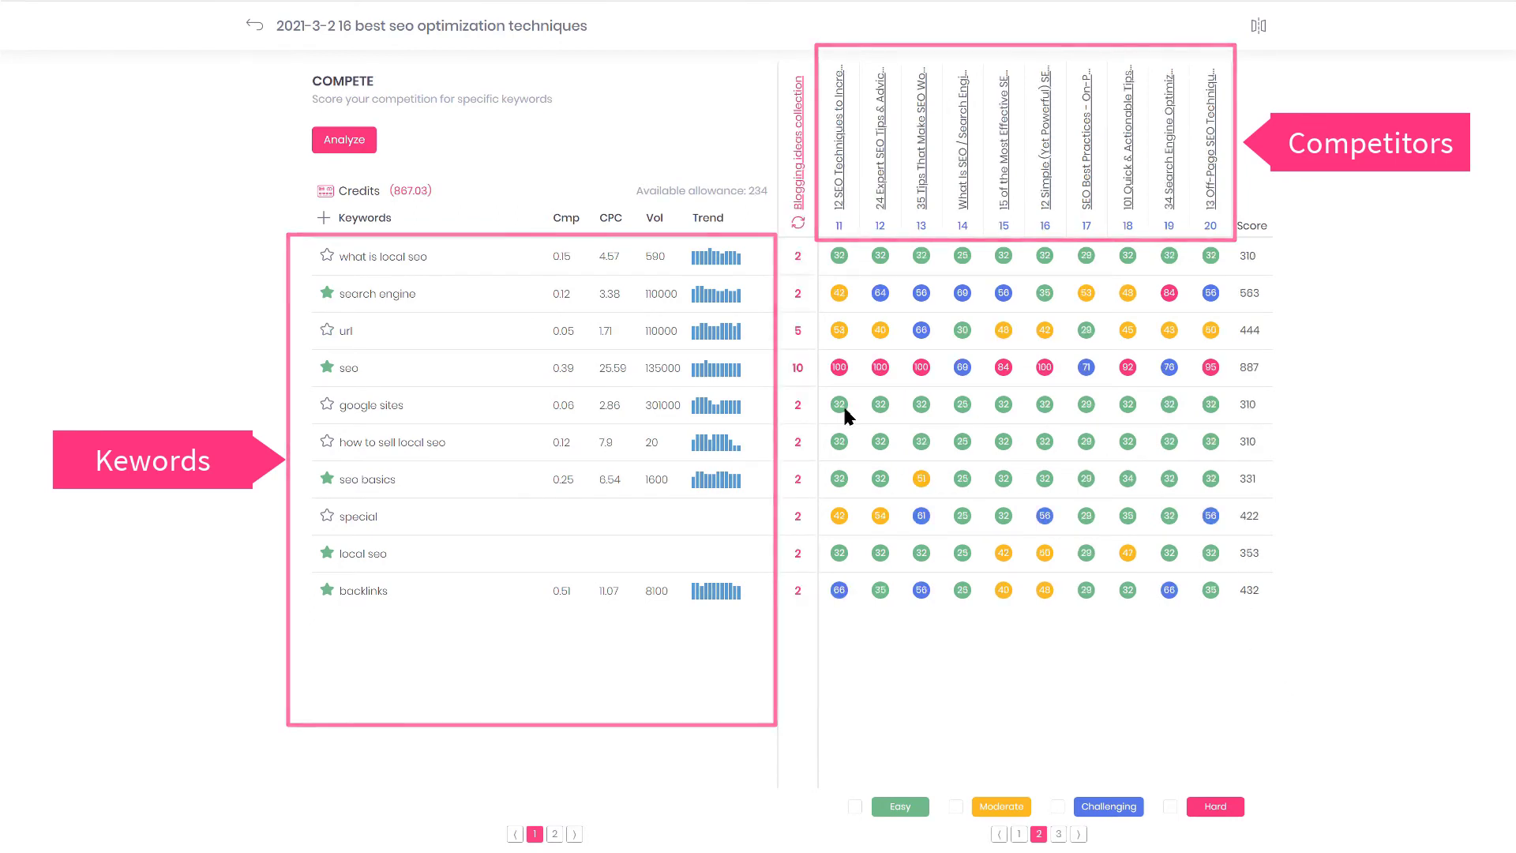
left_click(962, 368)
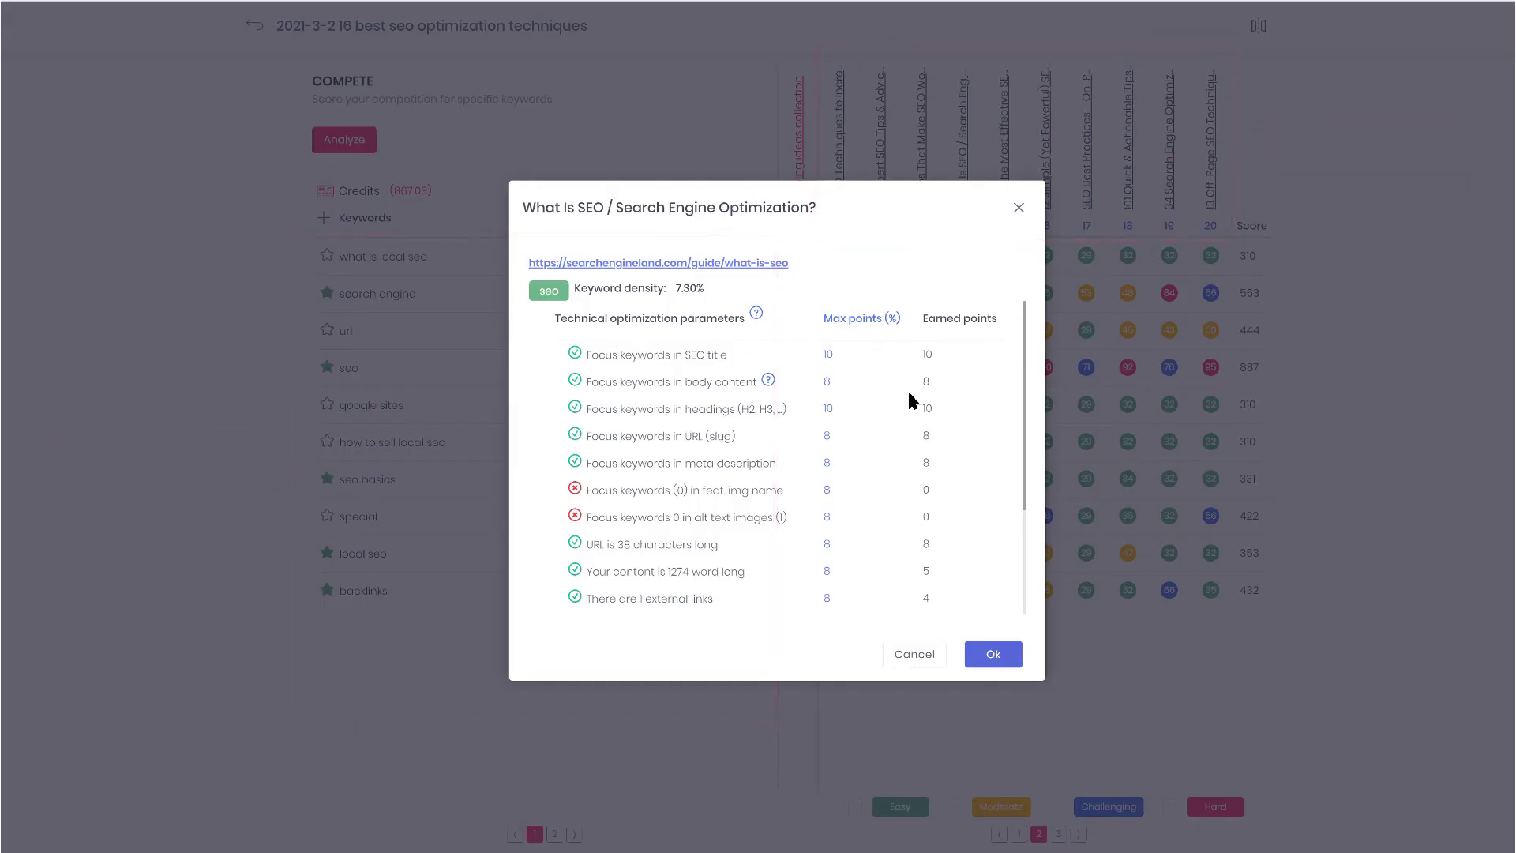
scroll(900, 403, "down", 4)
scroll(883, 413, "up", 4)
left_click(983, 651)
left_click(922, 368)
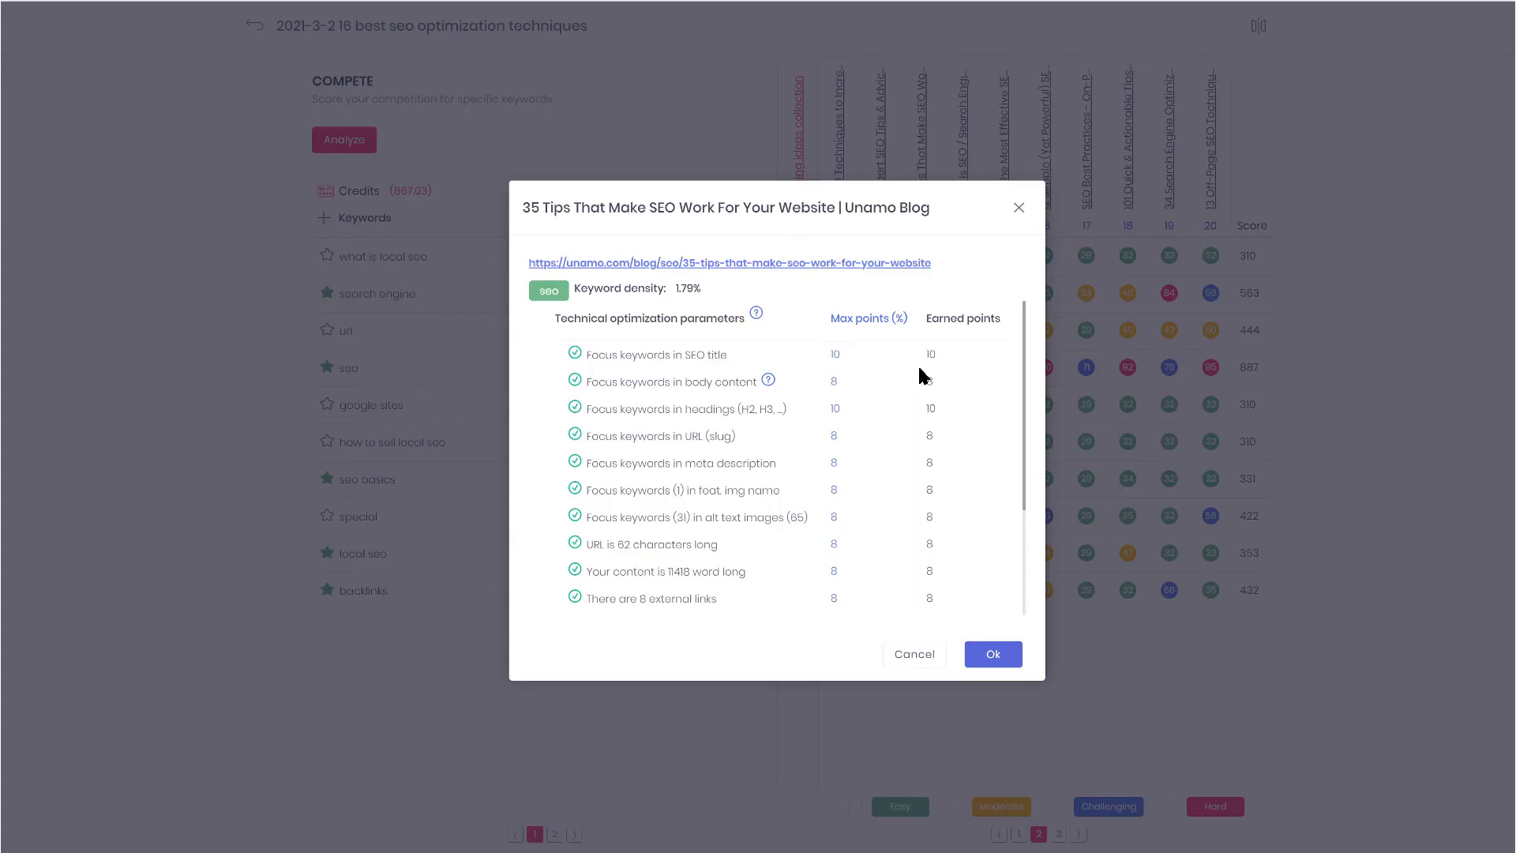
scroll(916, 372, "down", 4)
scroll(912, 377, "up", 4)
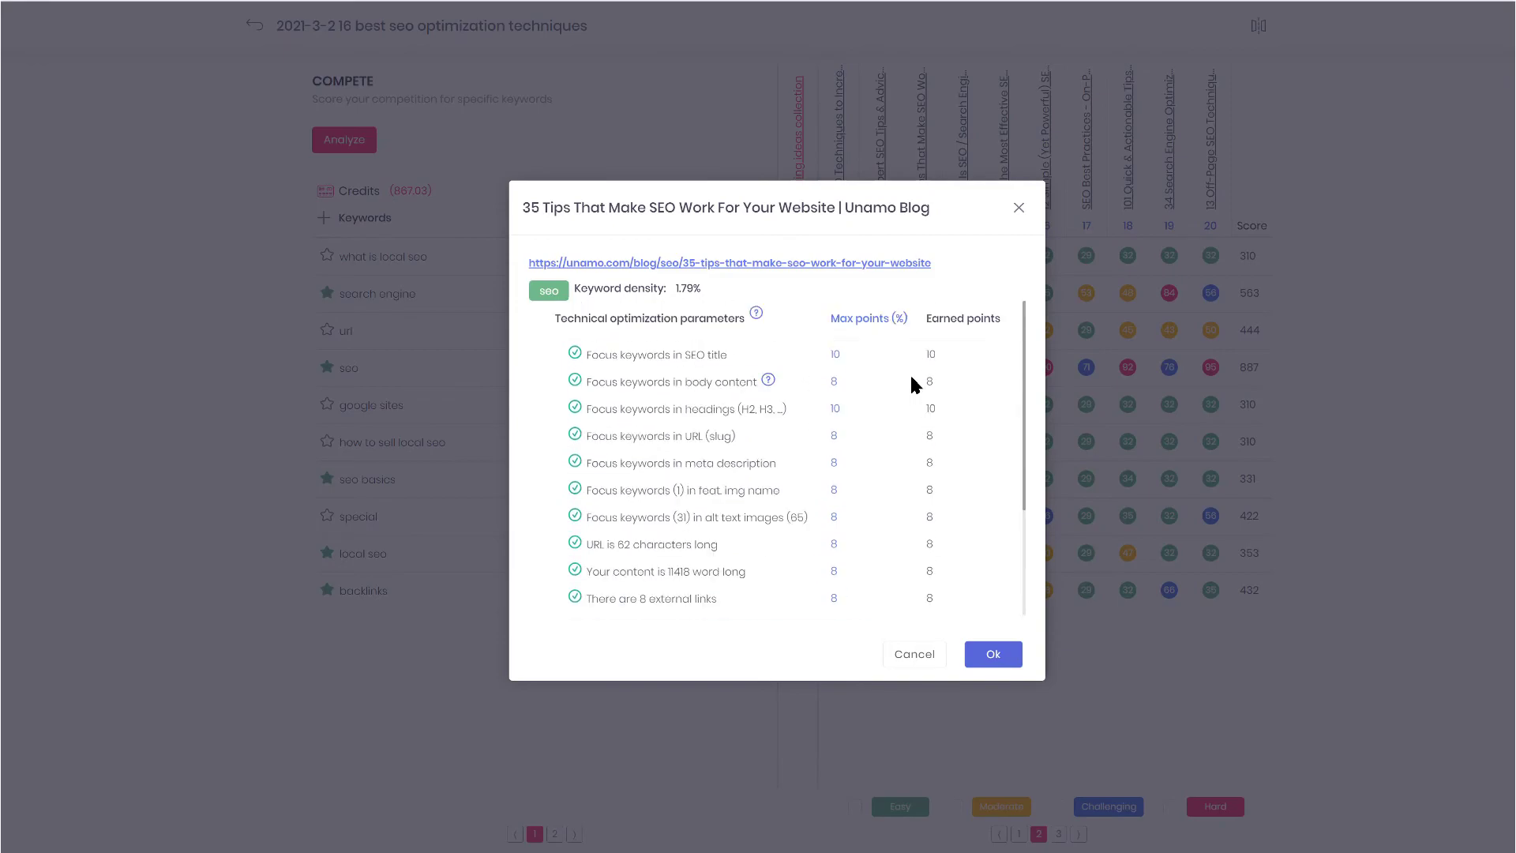
left_click(992, 660)
Inspect the google sites and local seo breakdowns, then mark url as a focus keyword.
left_click(1086, 411)
scroll(933, 424, "down", 4)
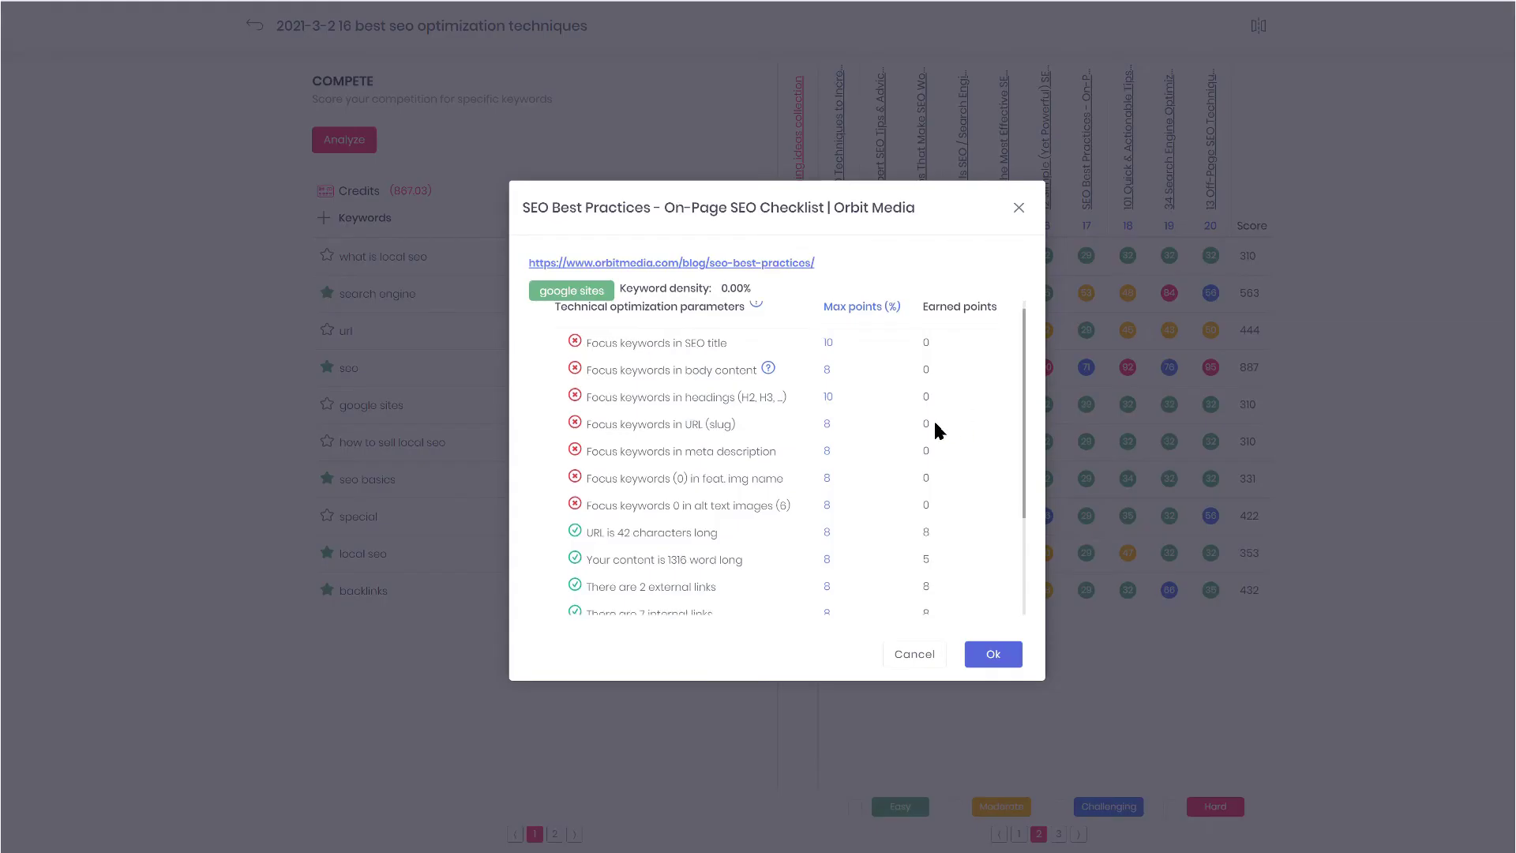
scroll(924, 429, "up", 4)
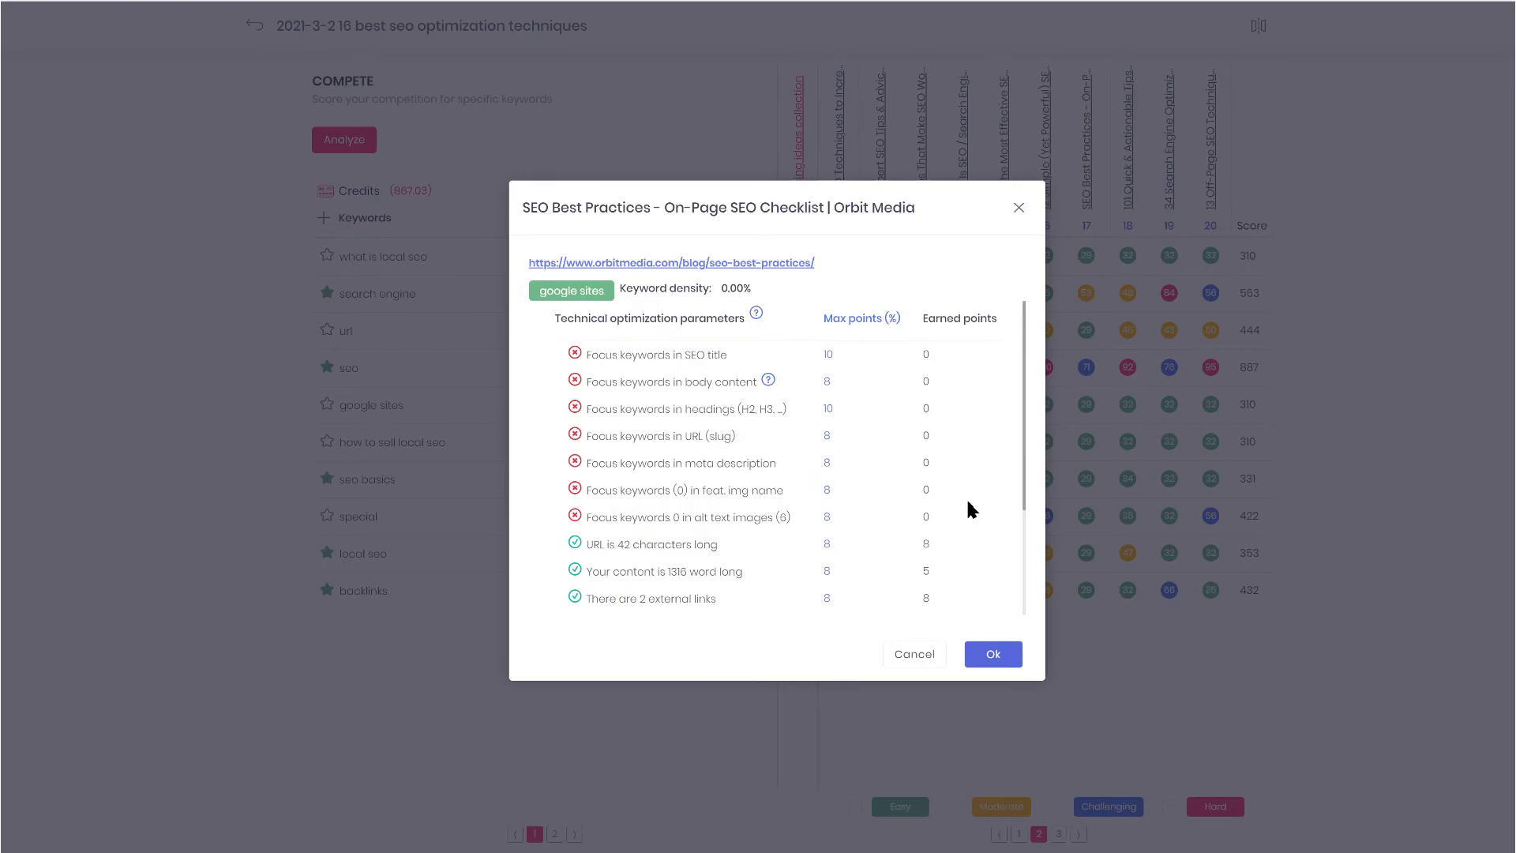
left_click(1003, 657)
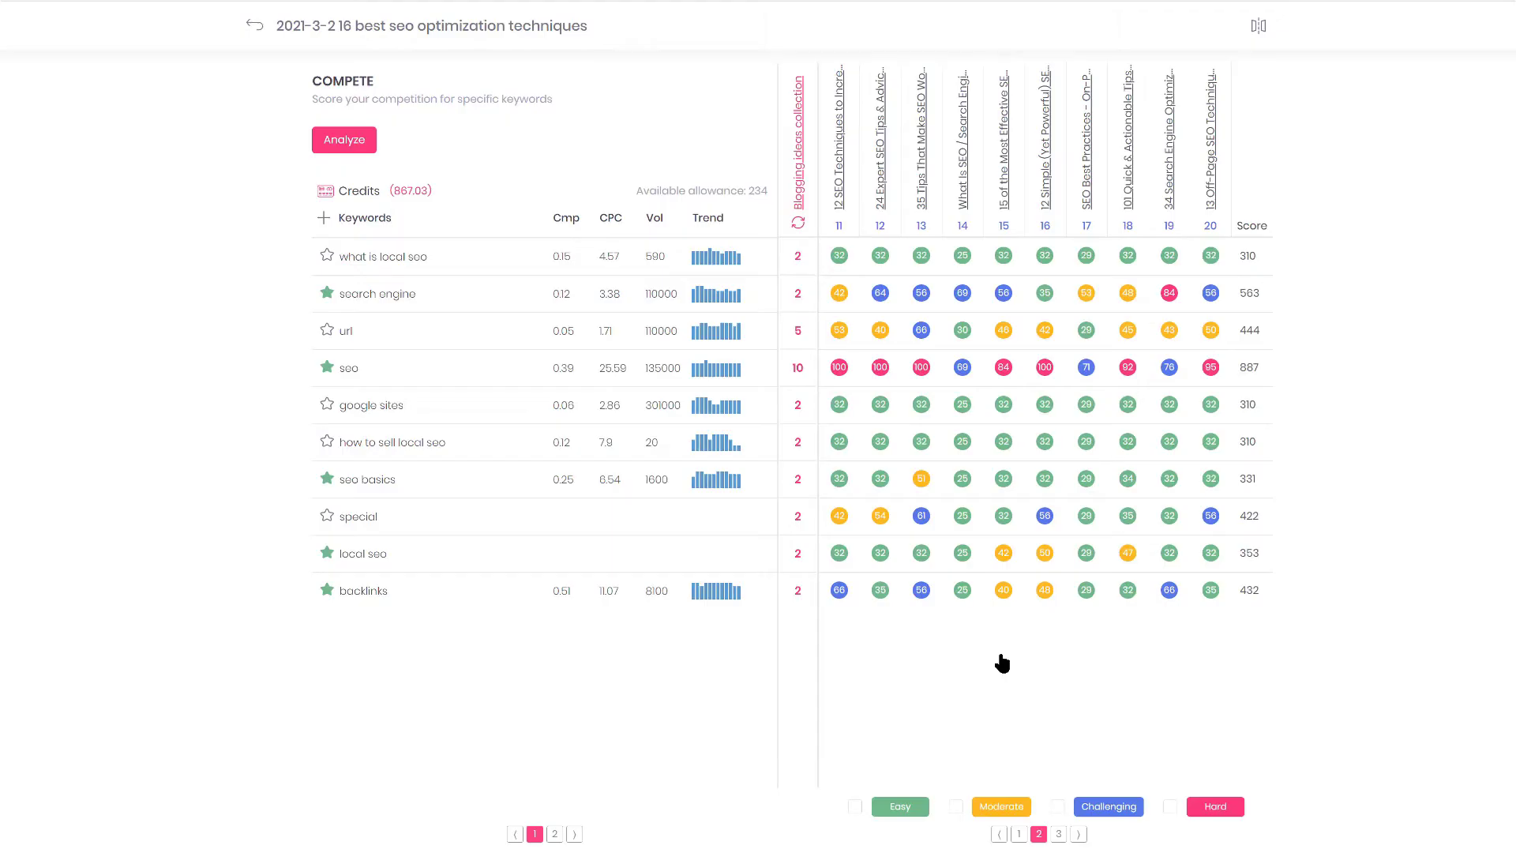
left_click(1127, 554)
scroll(1011, 521, "down", 4)
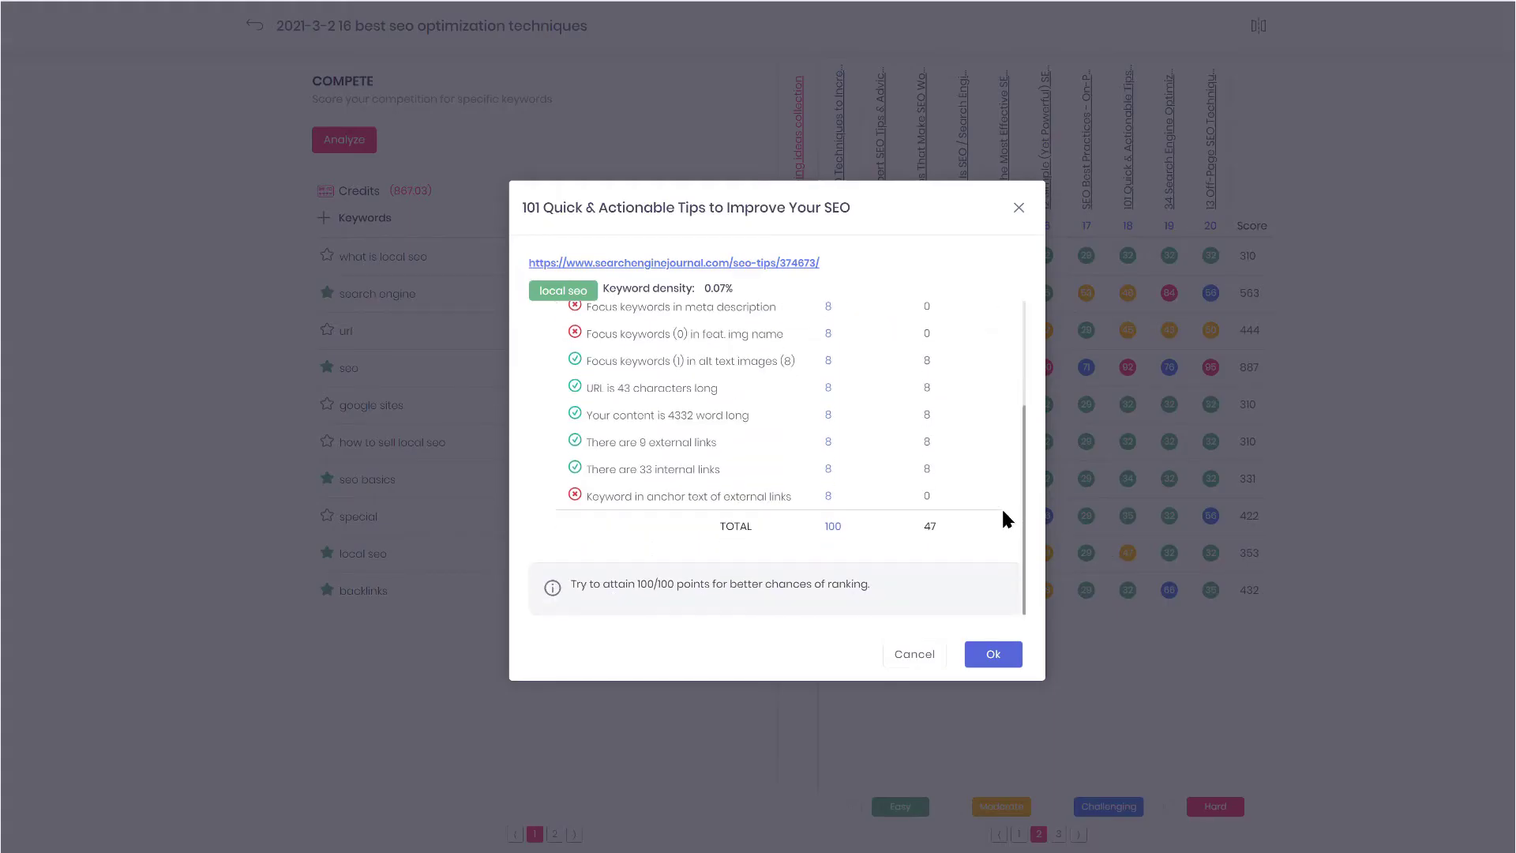
scroll(1003, 509, "up", 4)
left_click(1005, 660)
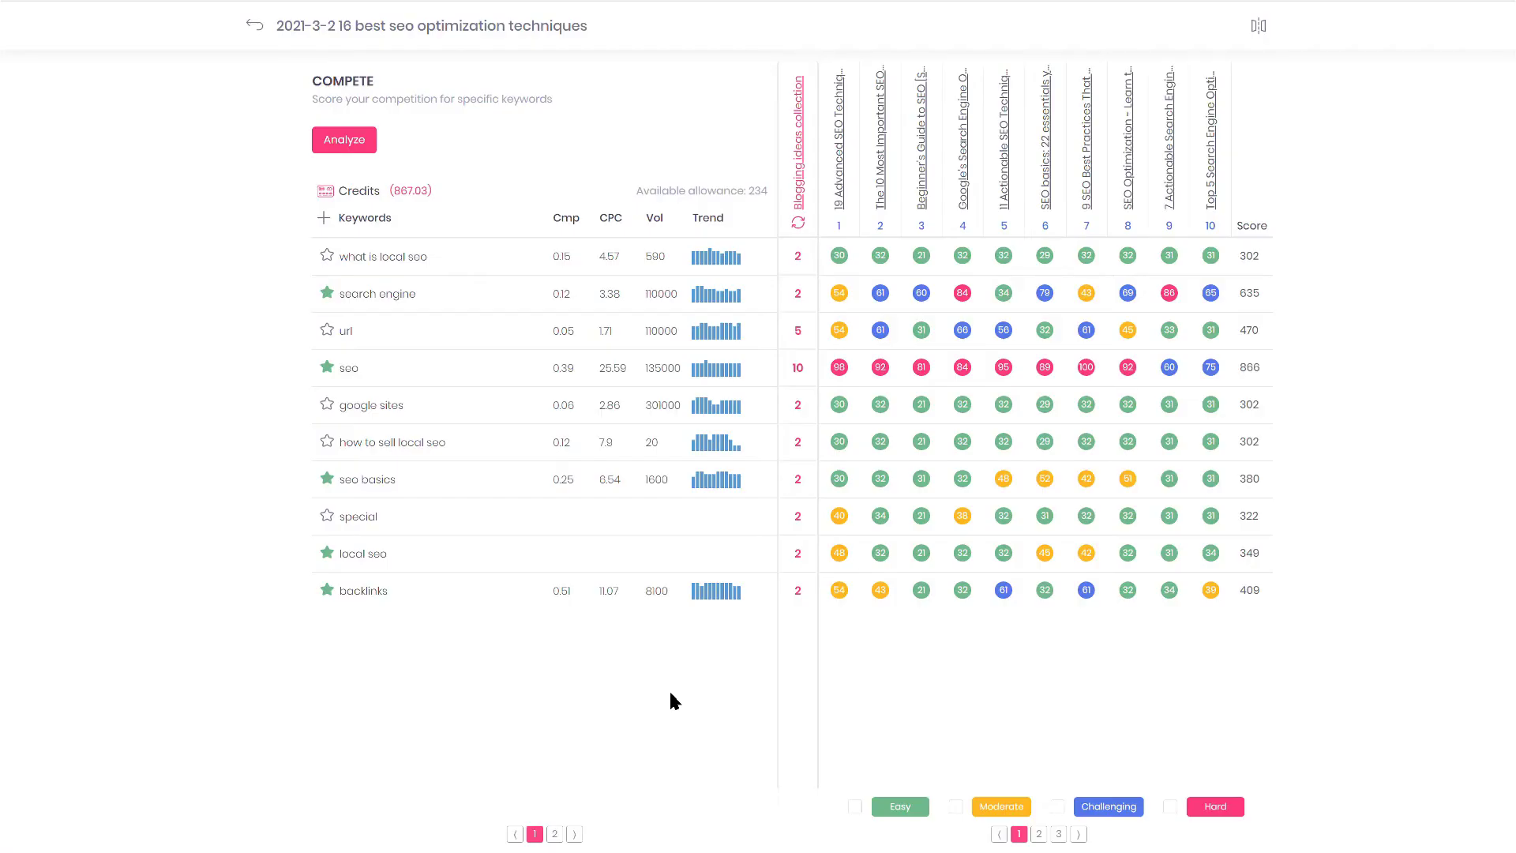
left_click(326, 331)
Mark google sites as a focus keyword and quick-add 'website' with statistics.
left_click(326, 405)
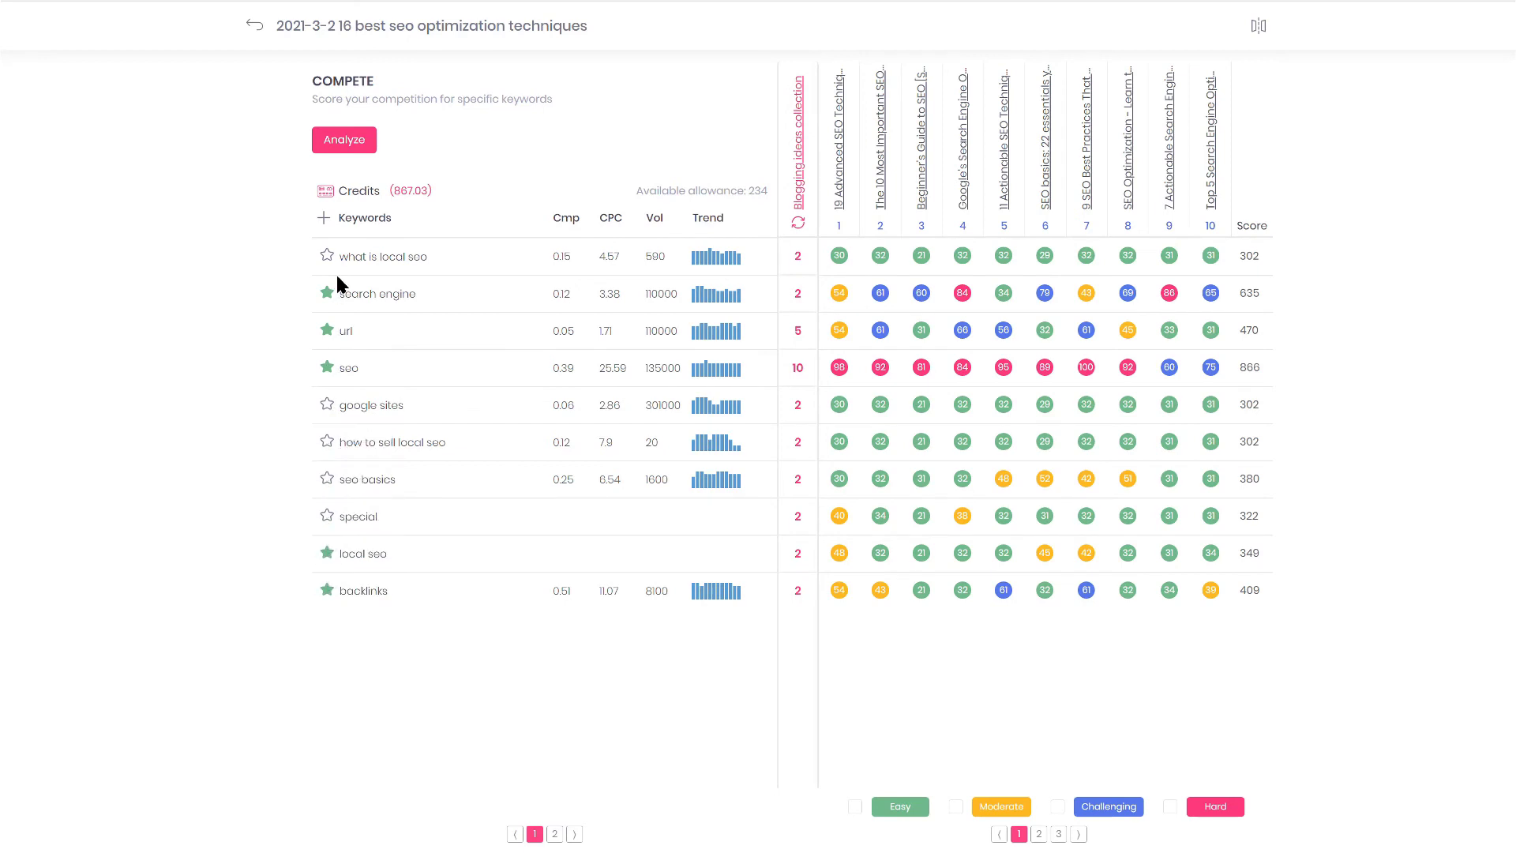
left_click(324, 219)
left_click(631, 412)
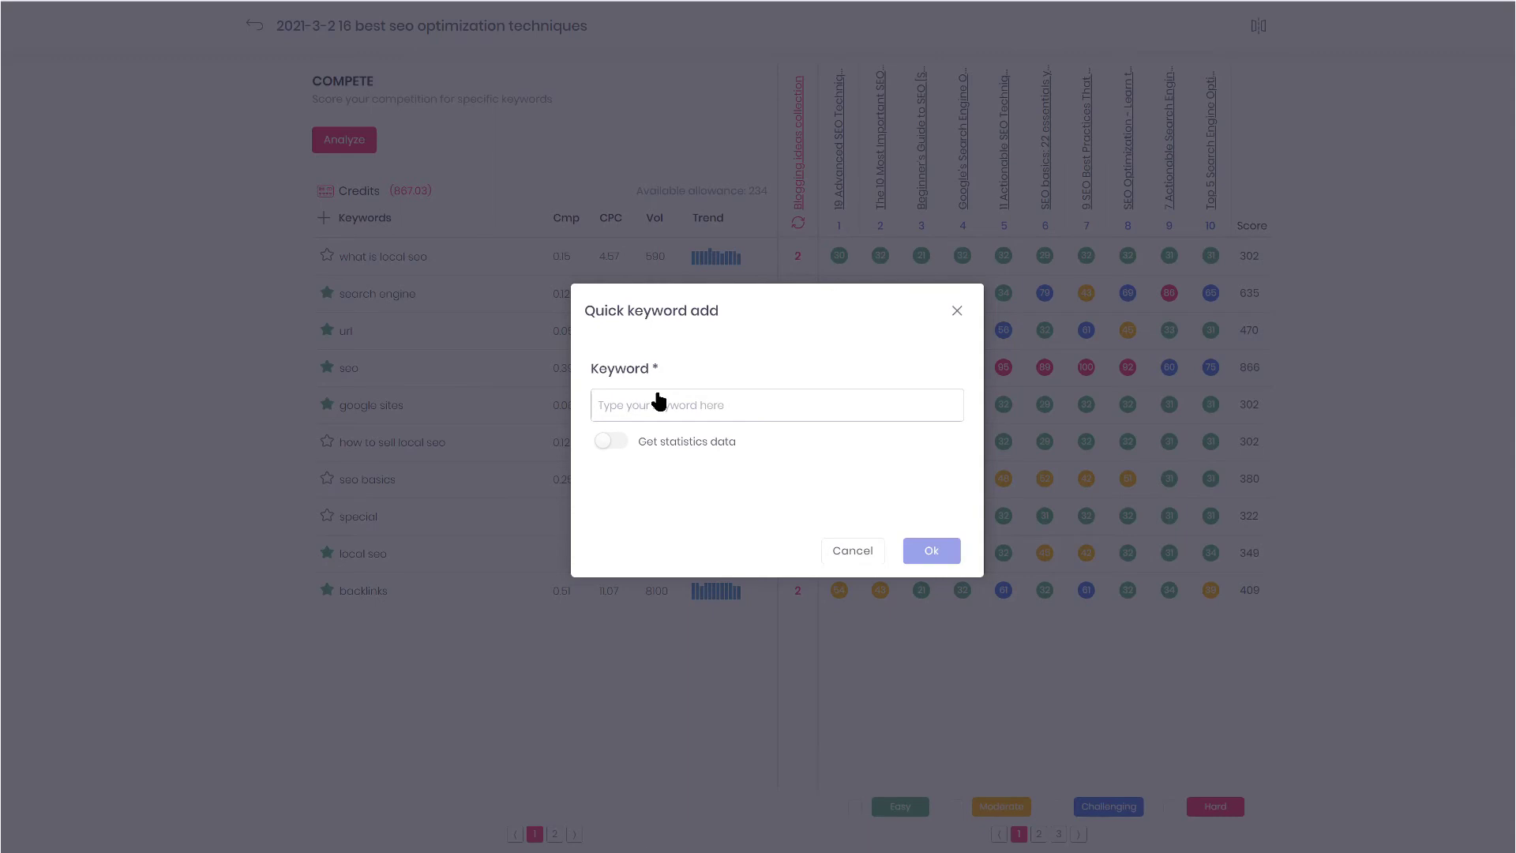
type("website")
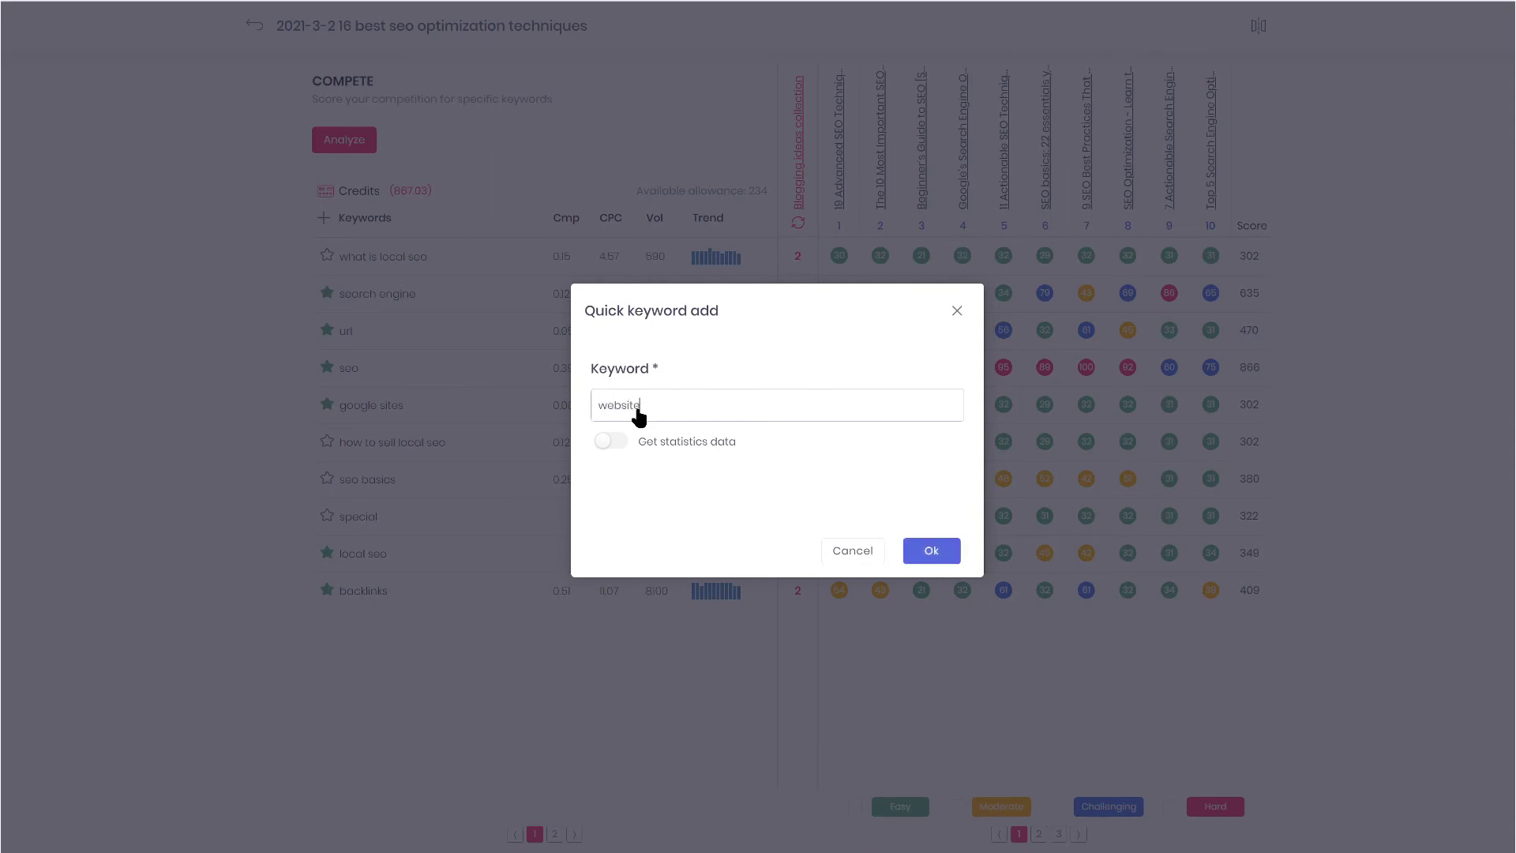
left_click(622, 442)
left_click(923, 560)
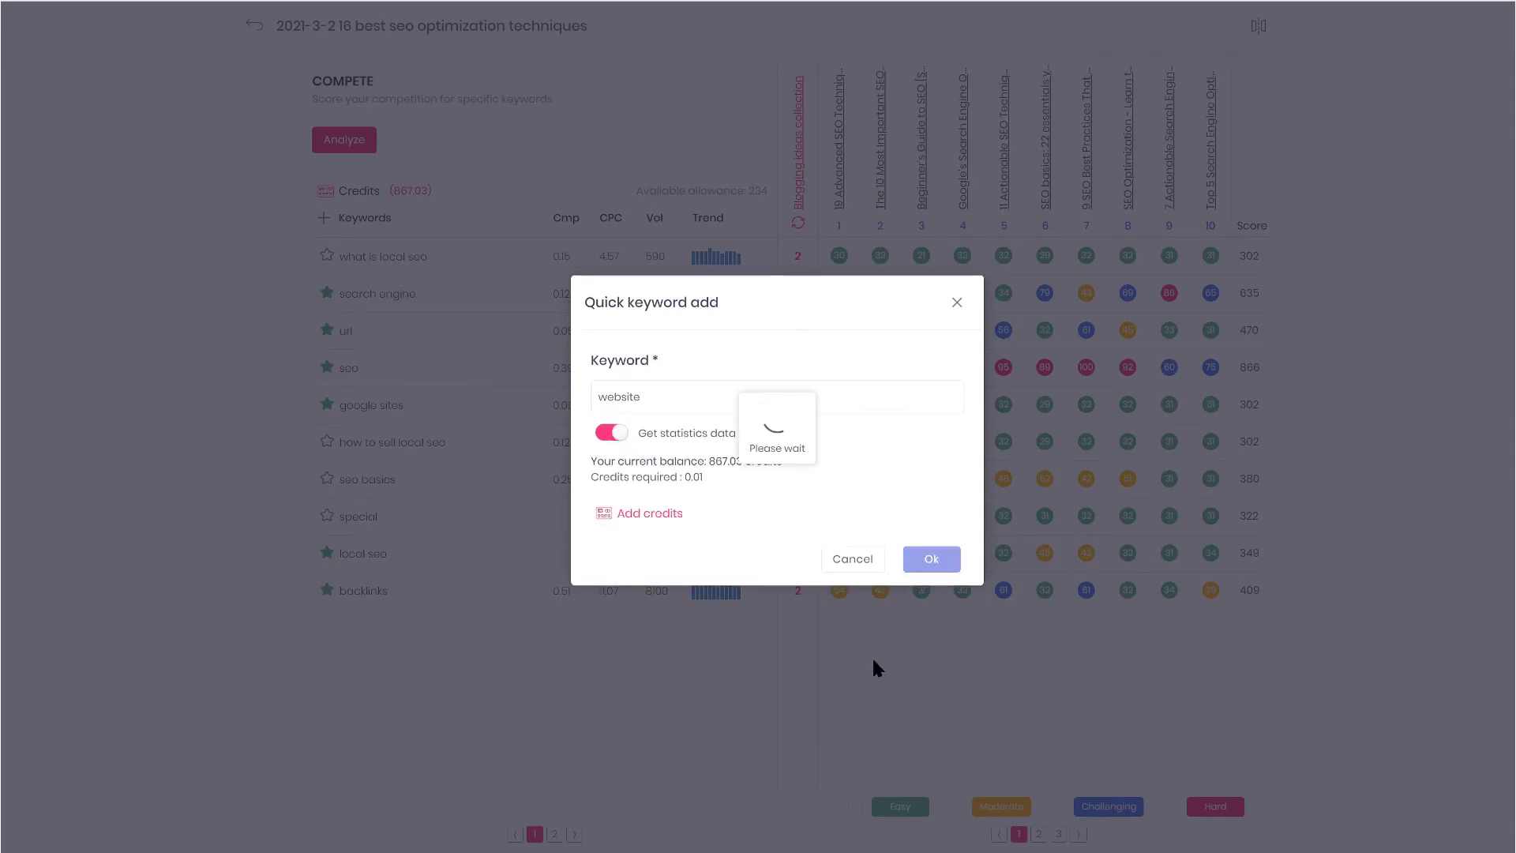
left_click(555, 834)
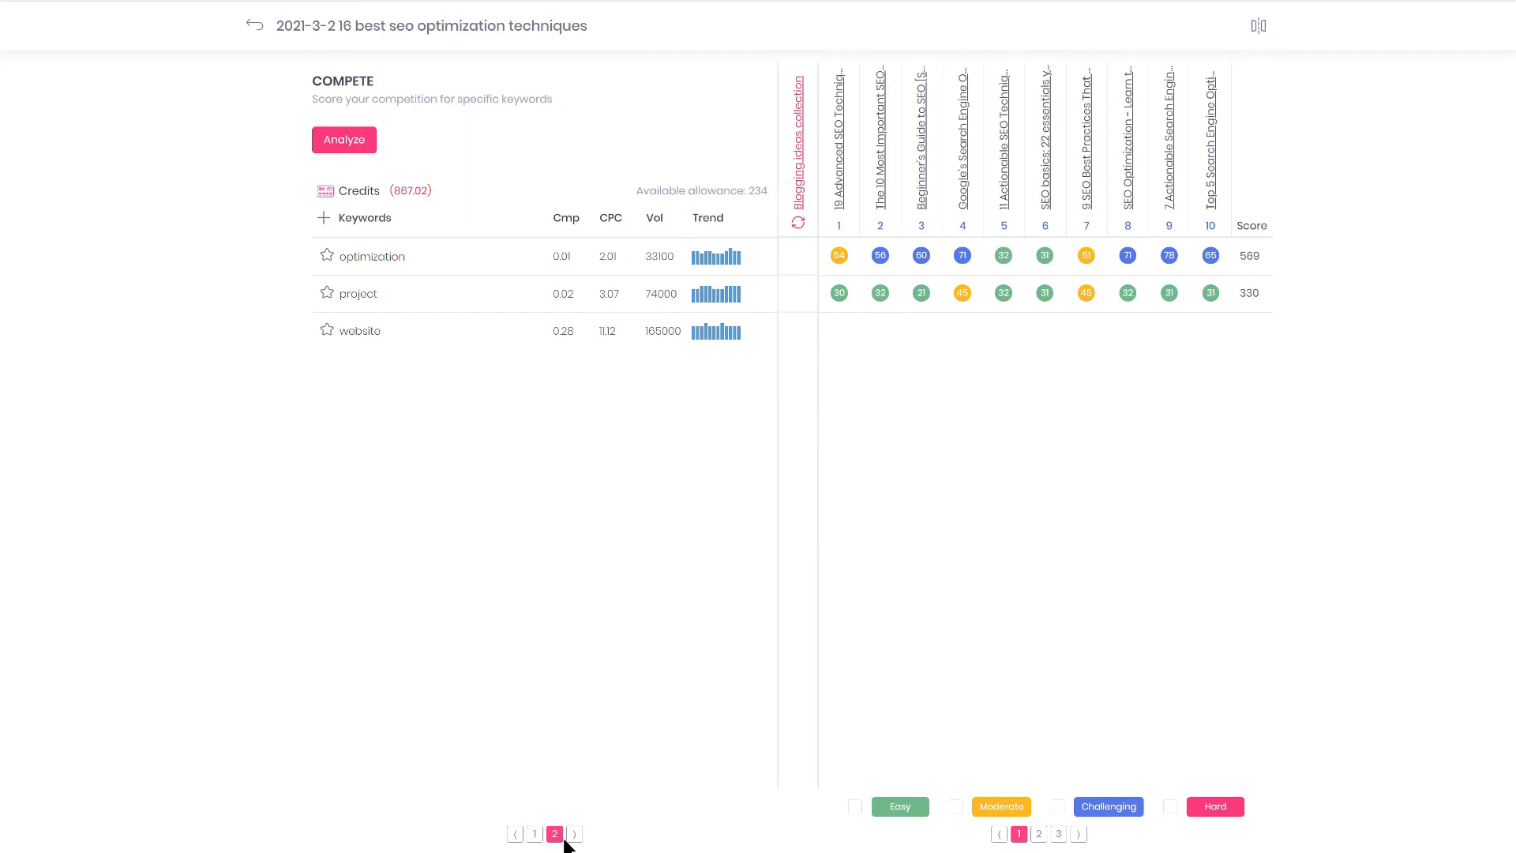
Score all keywords against competitors, then competitors 21–30, and toggle the heatmap swap twice.
left_click(345, 140)
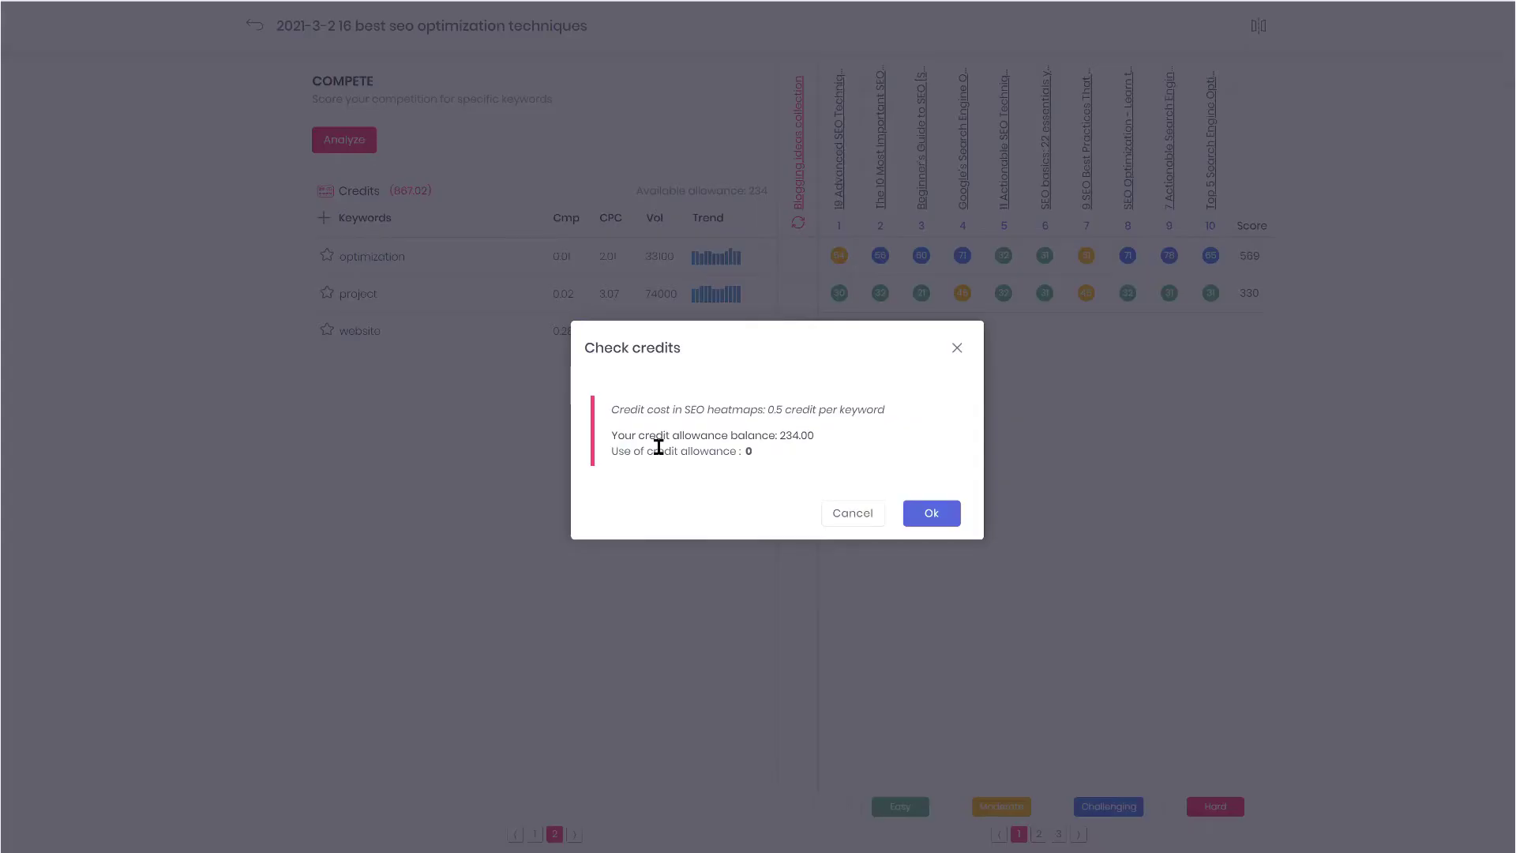
left_click(934, 513)
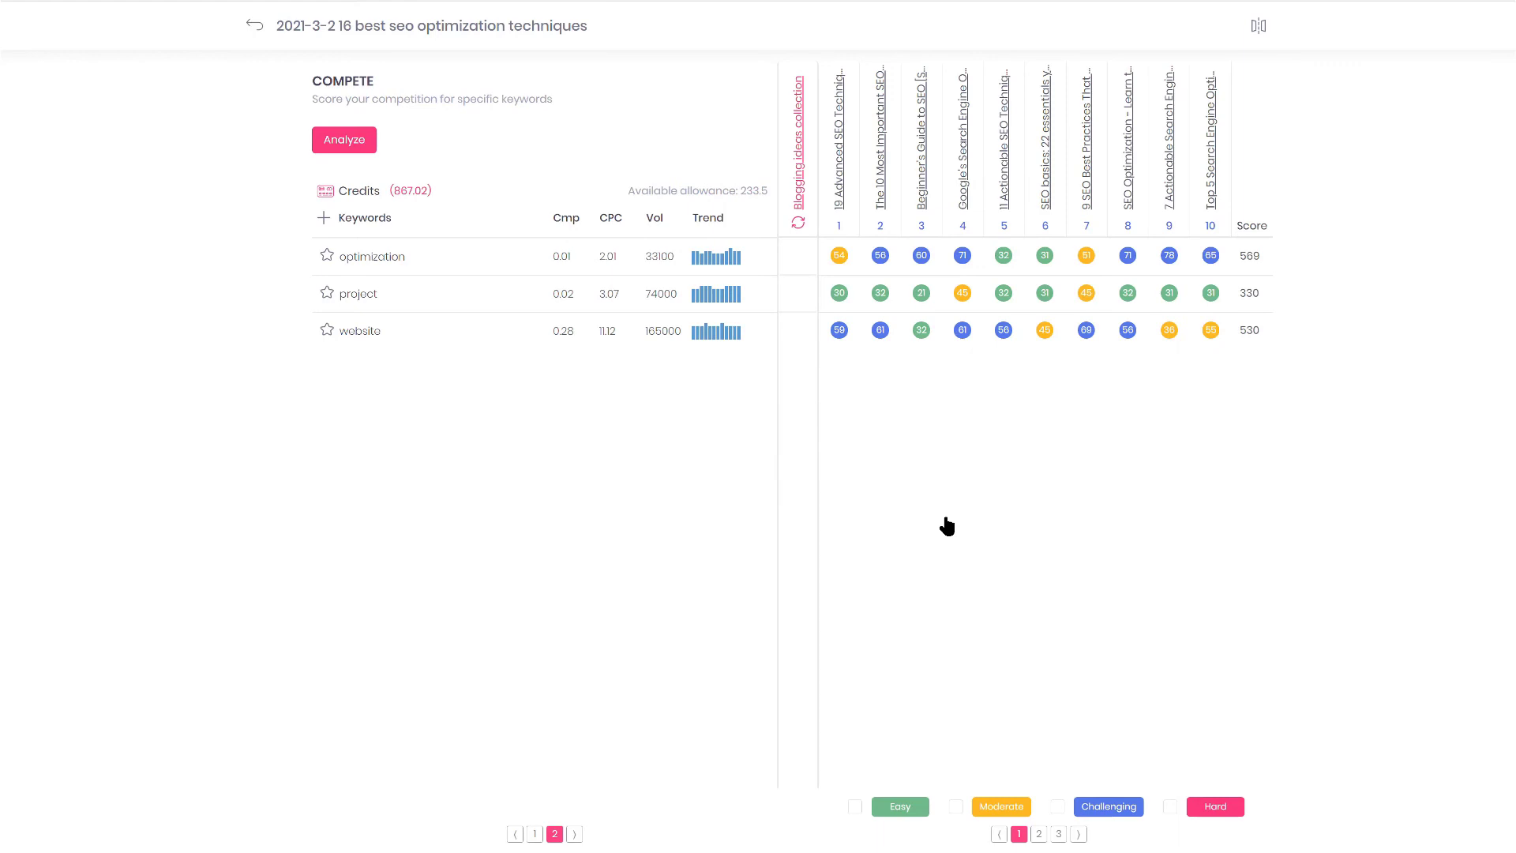
left_click(1059, 835)
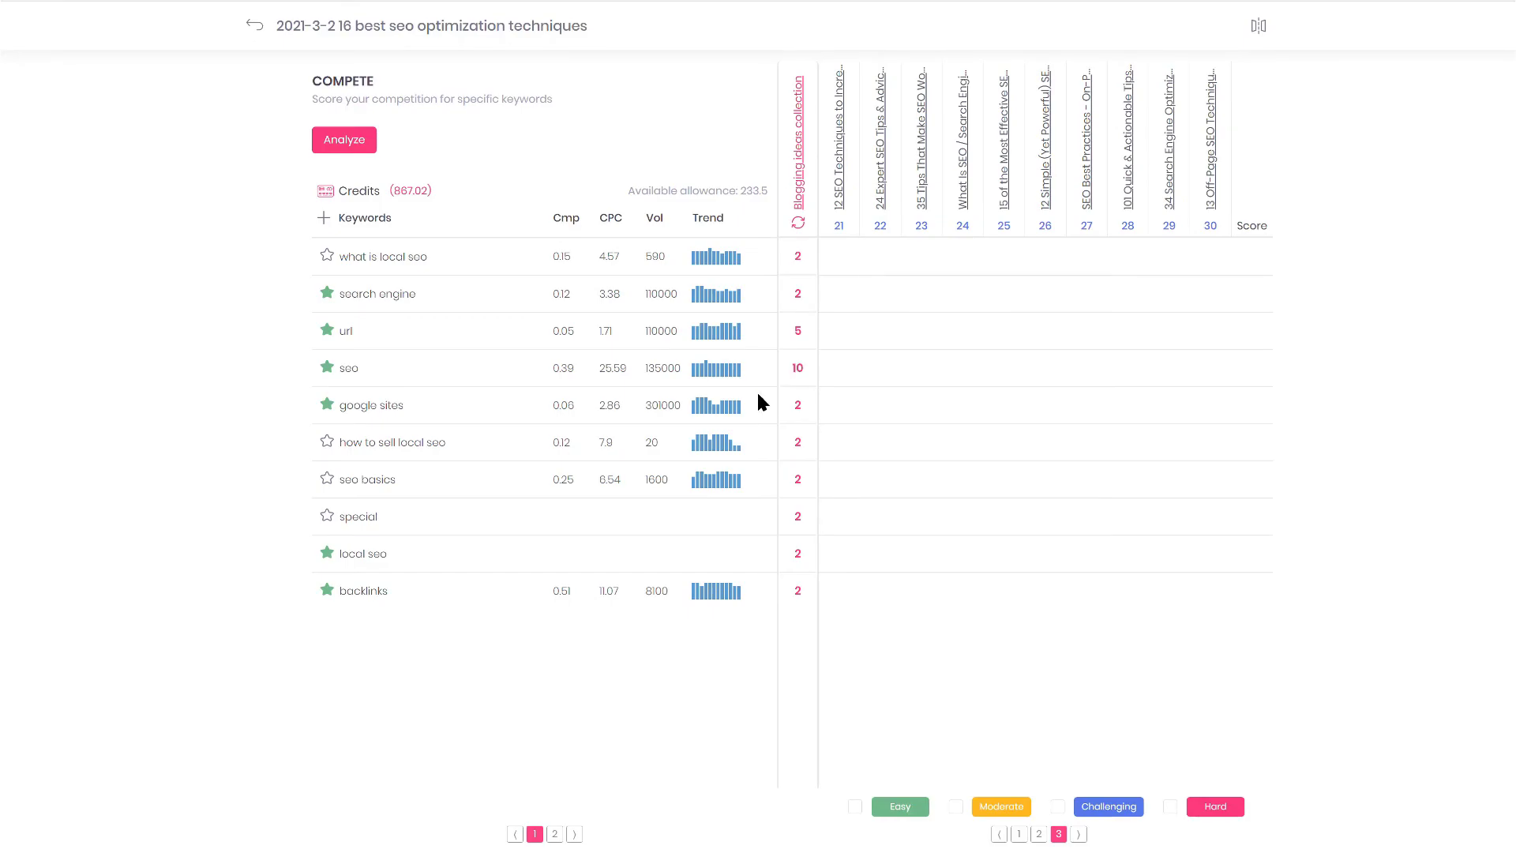
left_click(339, 149)
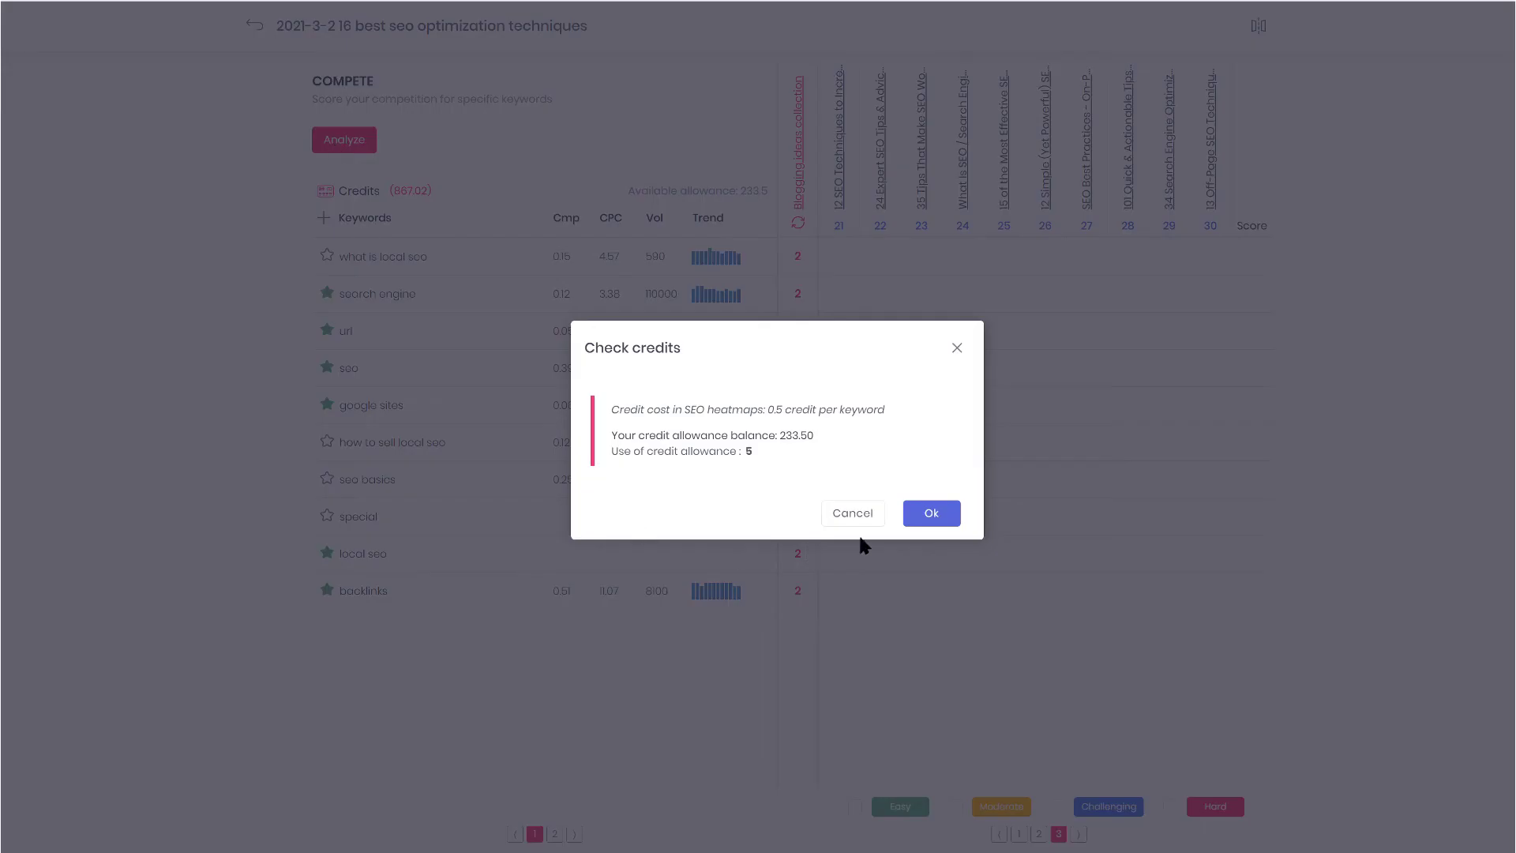
left_click(922, 525)
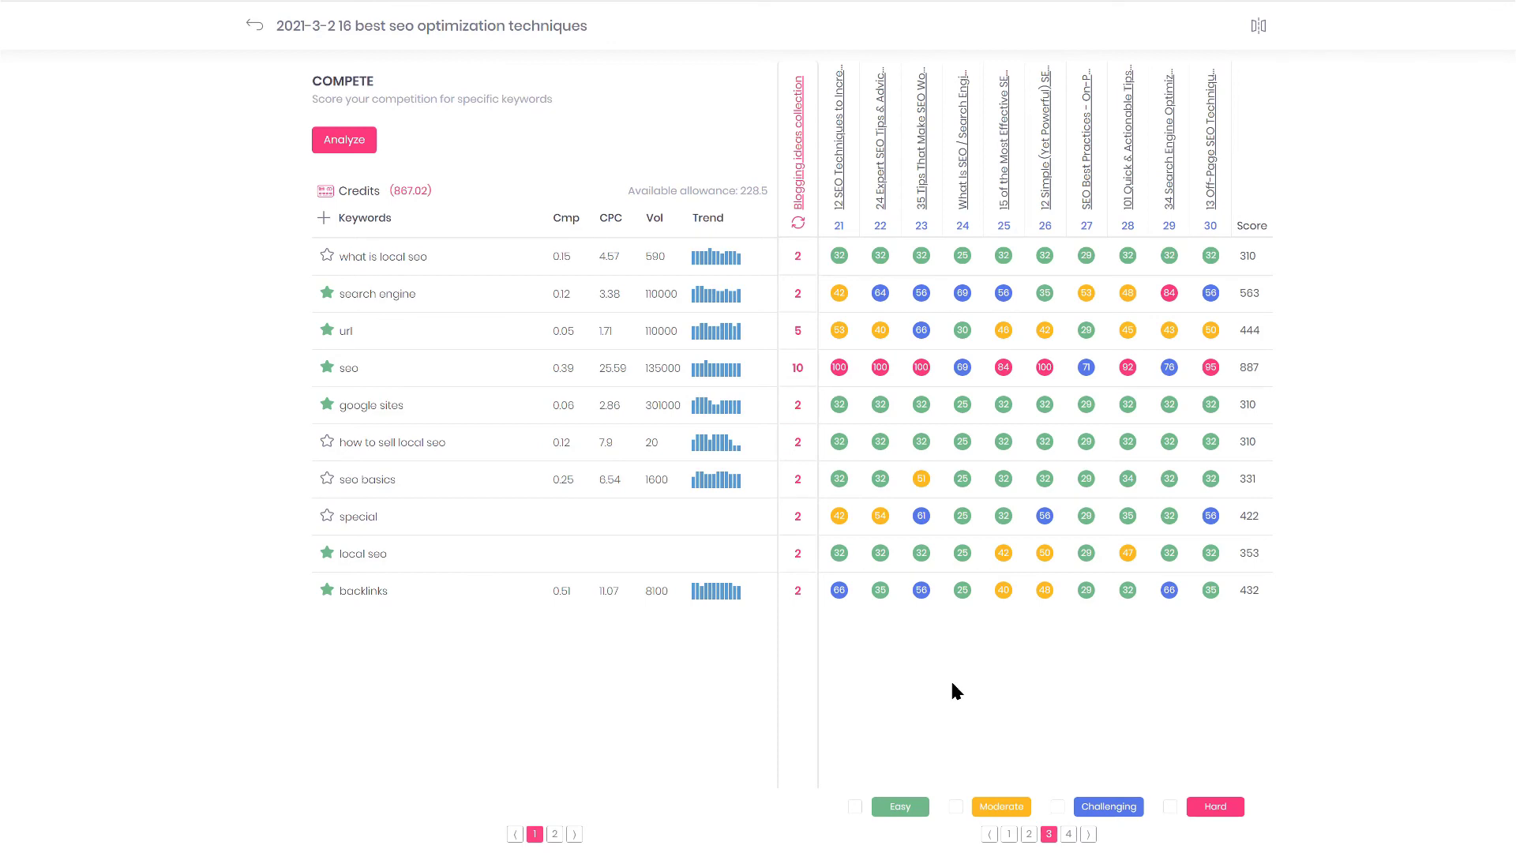
left_click(1258, 26)
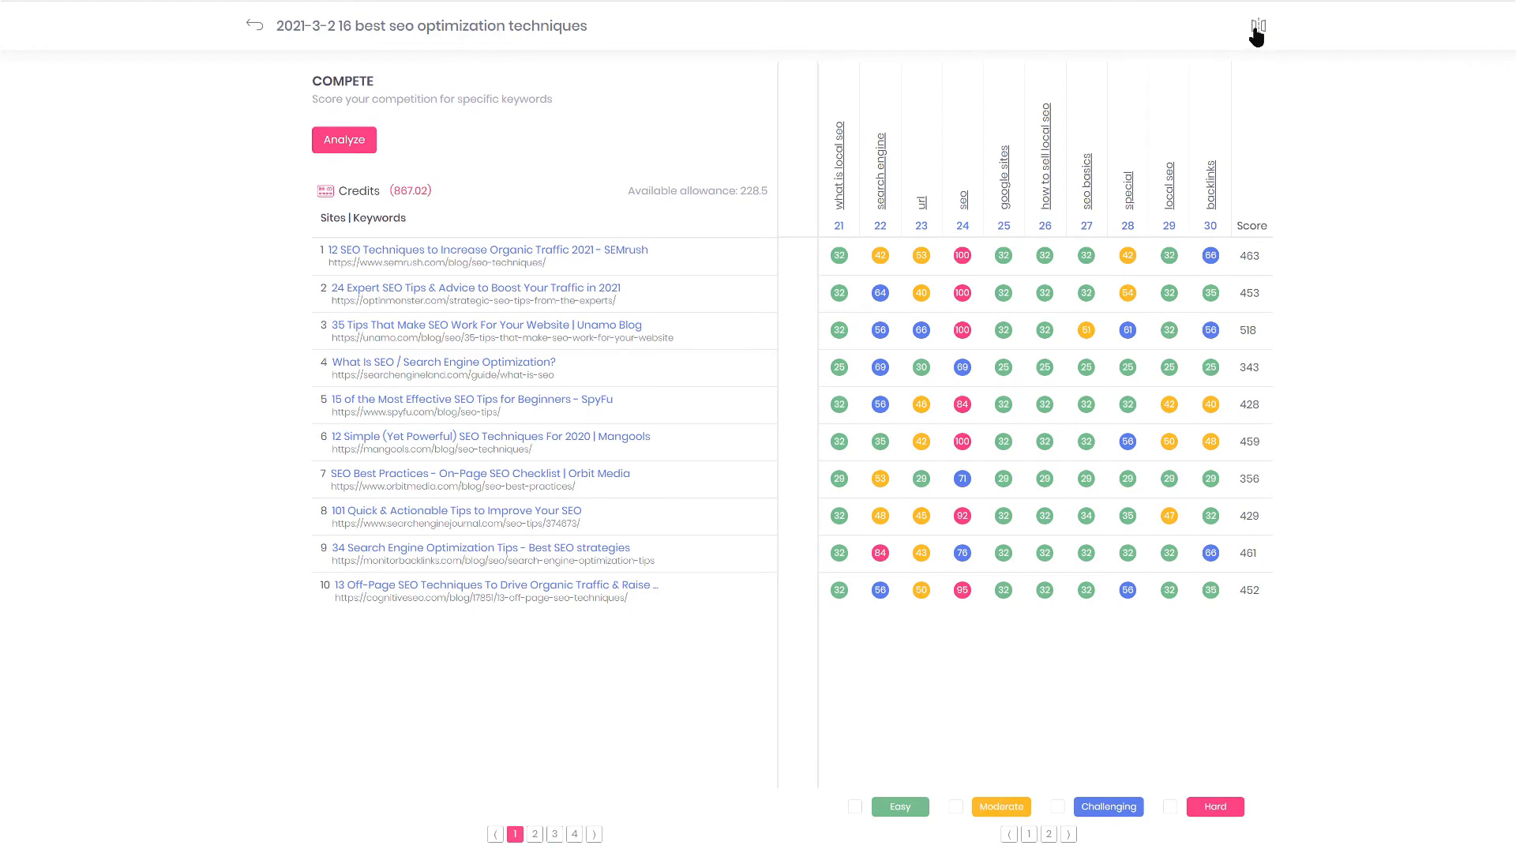
left_click(1258, 26)
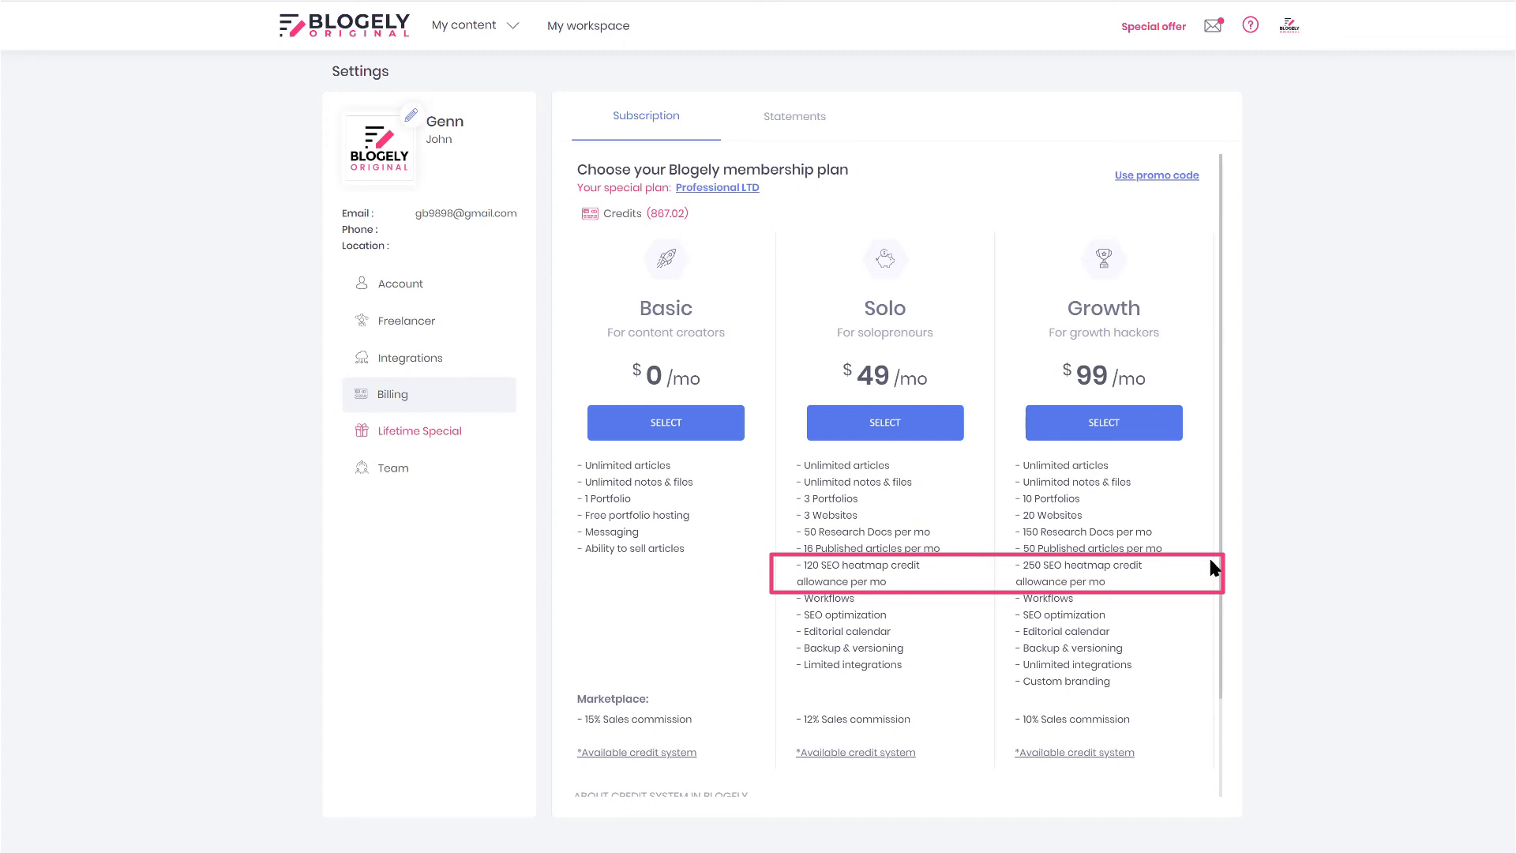
Open the lifetime deal comparison and highlight its SEO Heatmap allowance row.
left_click(400, 433)
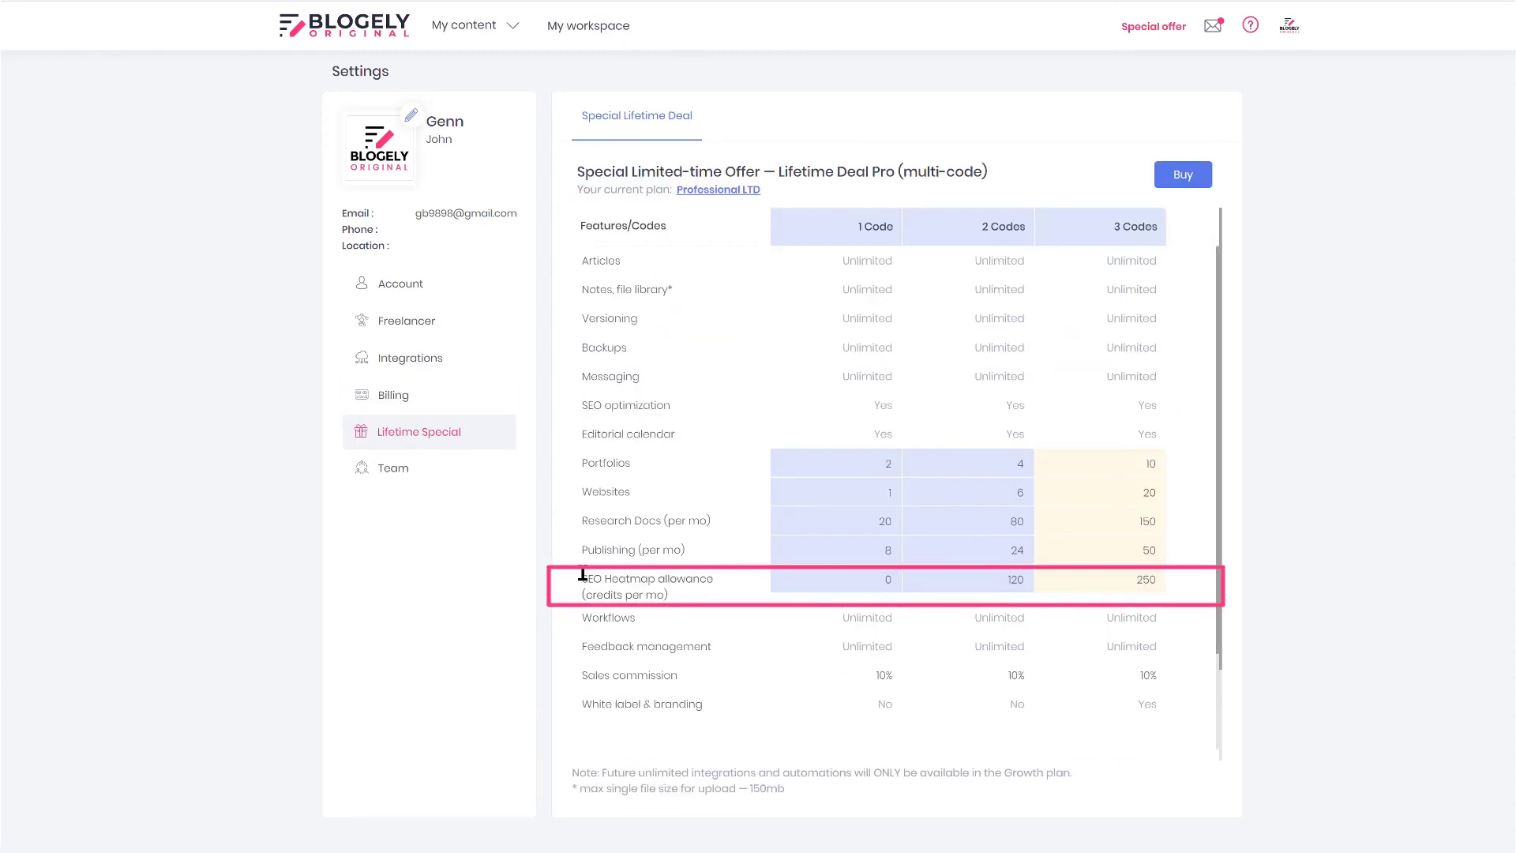
left_click_drag(582, 578, 697, 599)
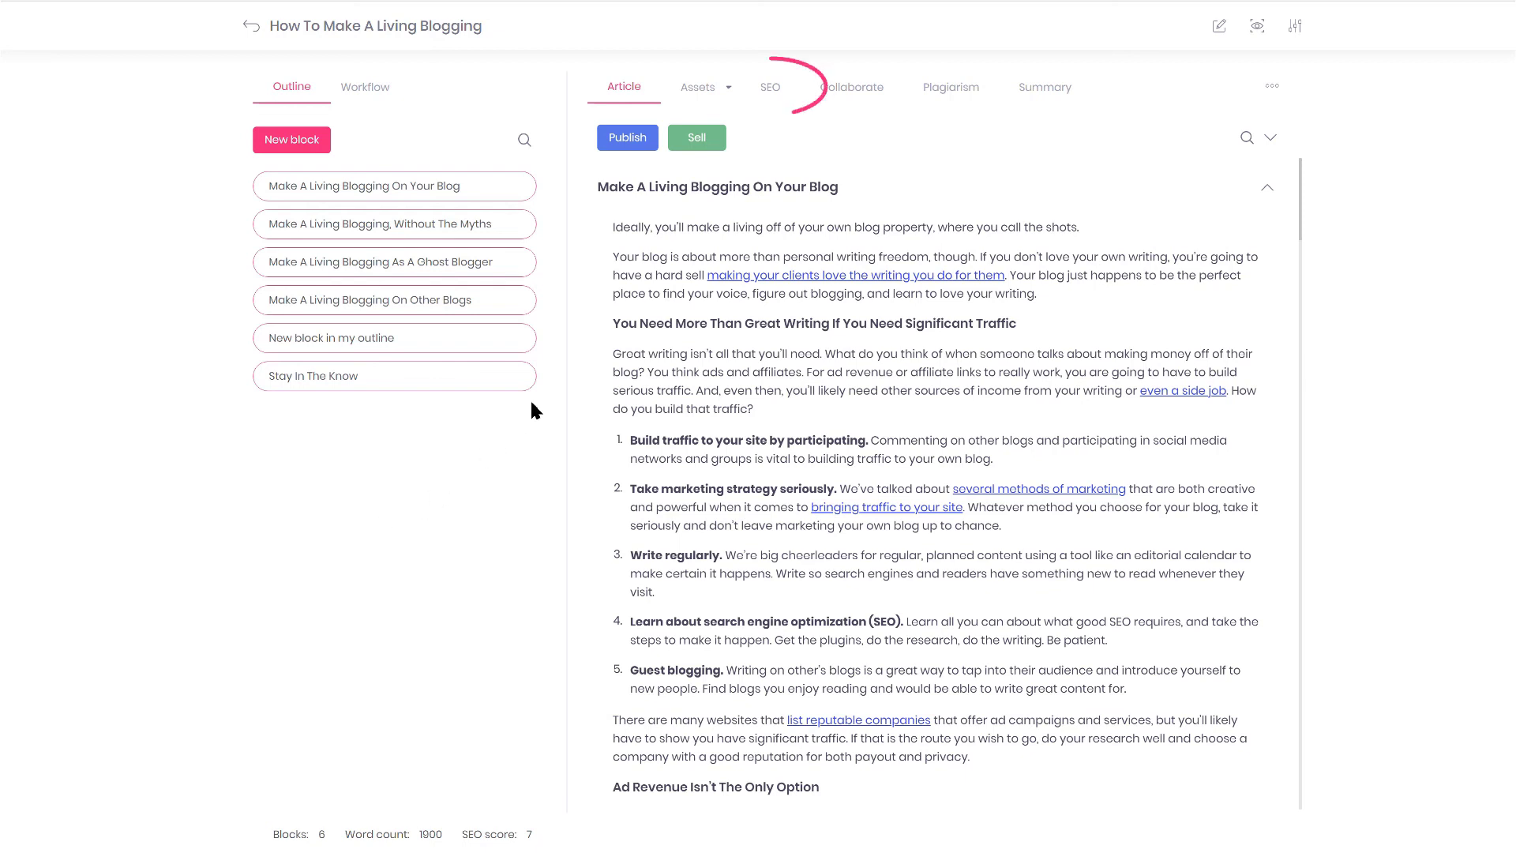
Start adding focus keywords from the 'elements of successful website copy' research doc.
left_click(763, 89)
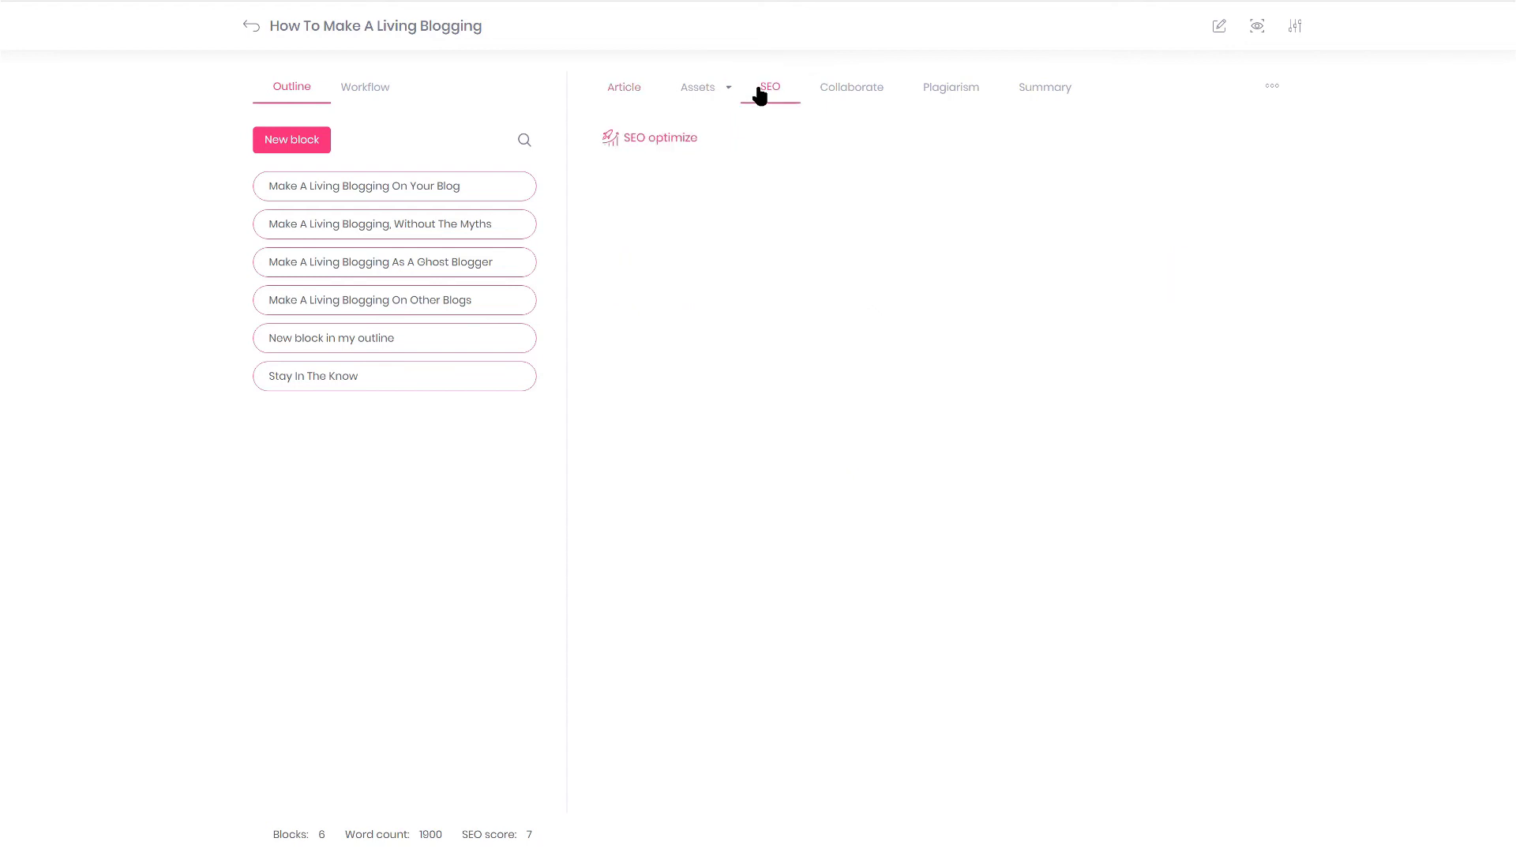
left_click(633, 142)
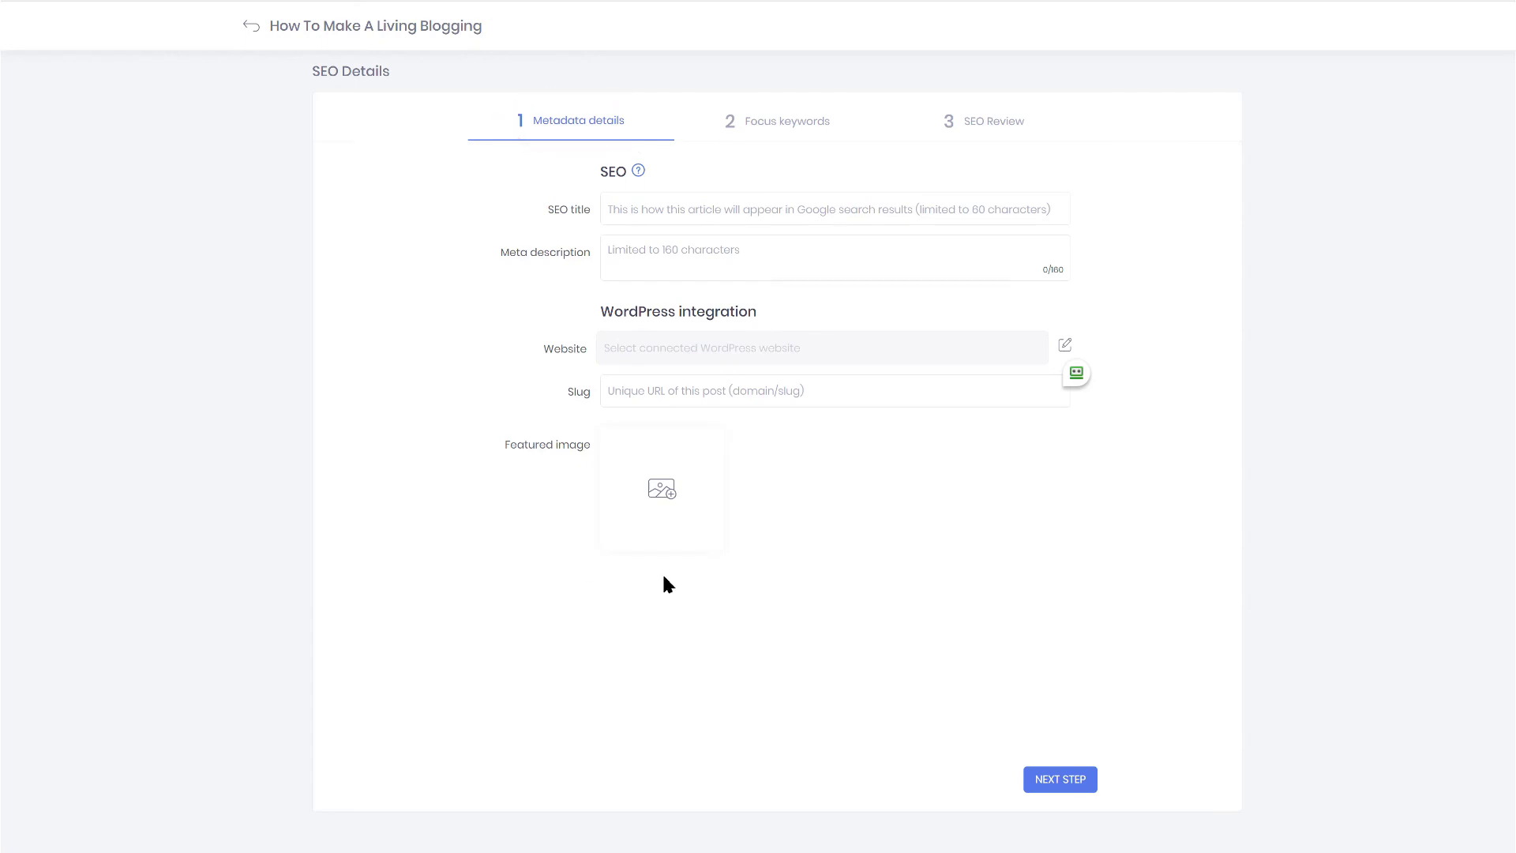
left_click(779, 126)
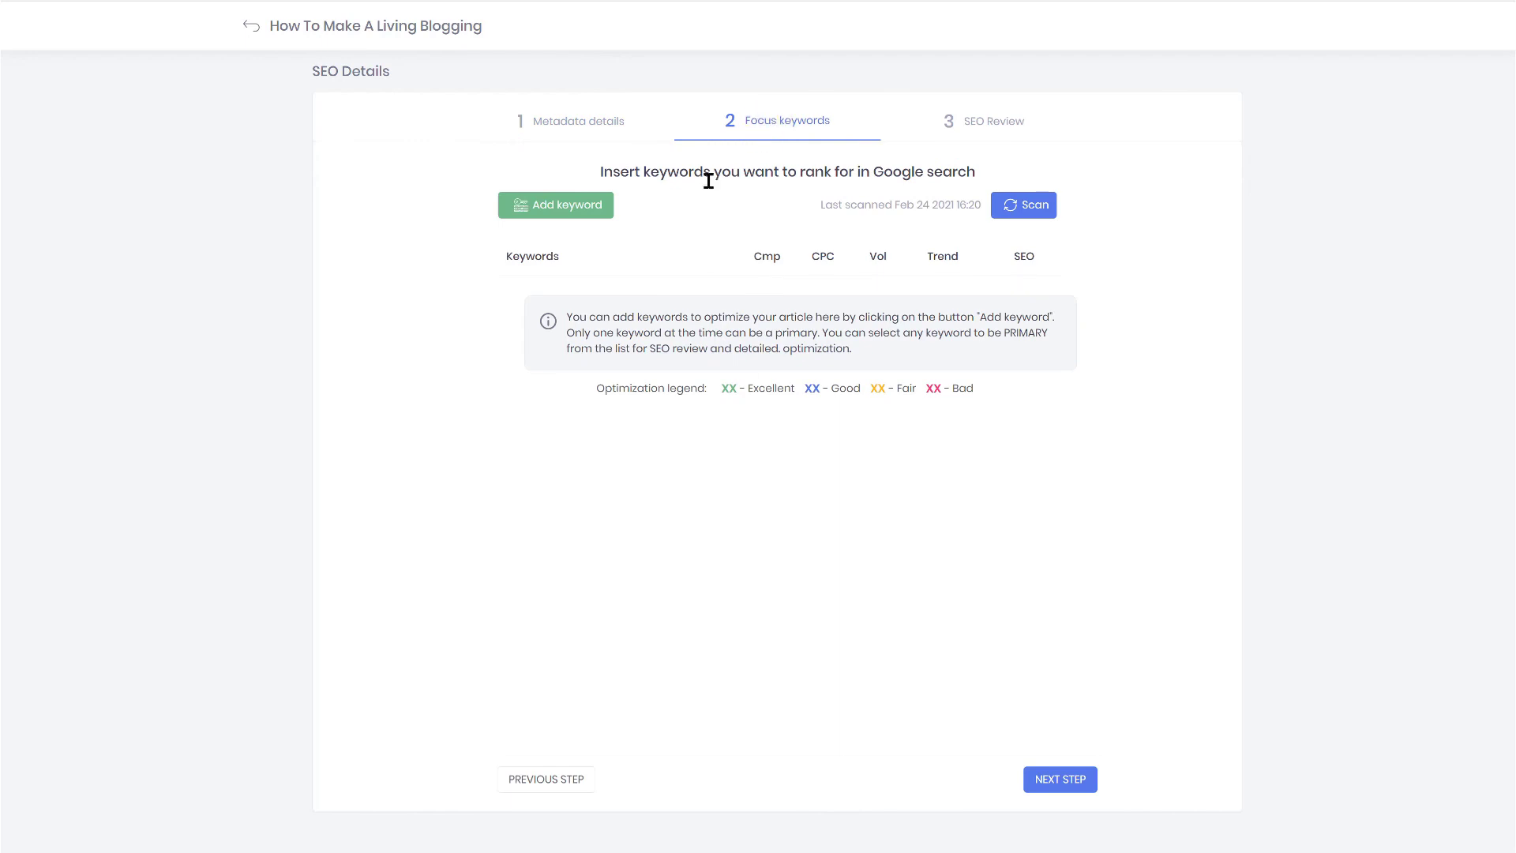
left_click(588, 215)
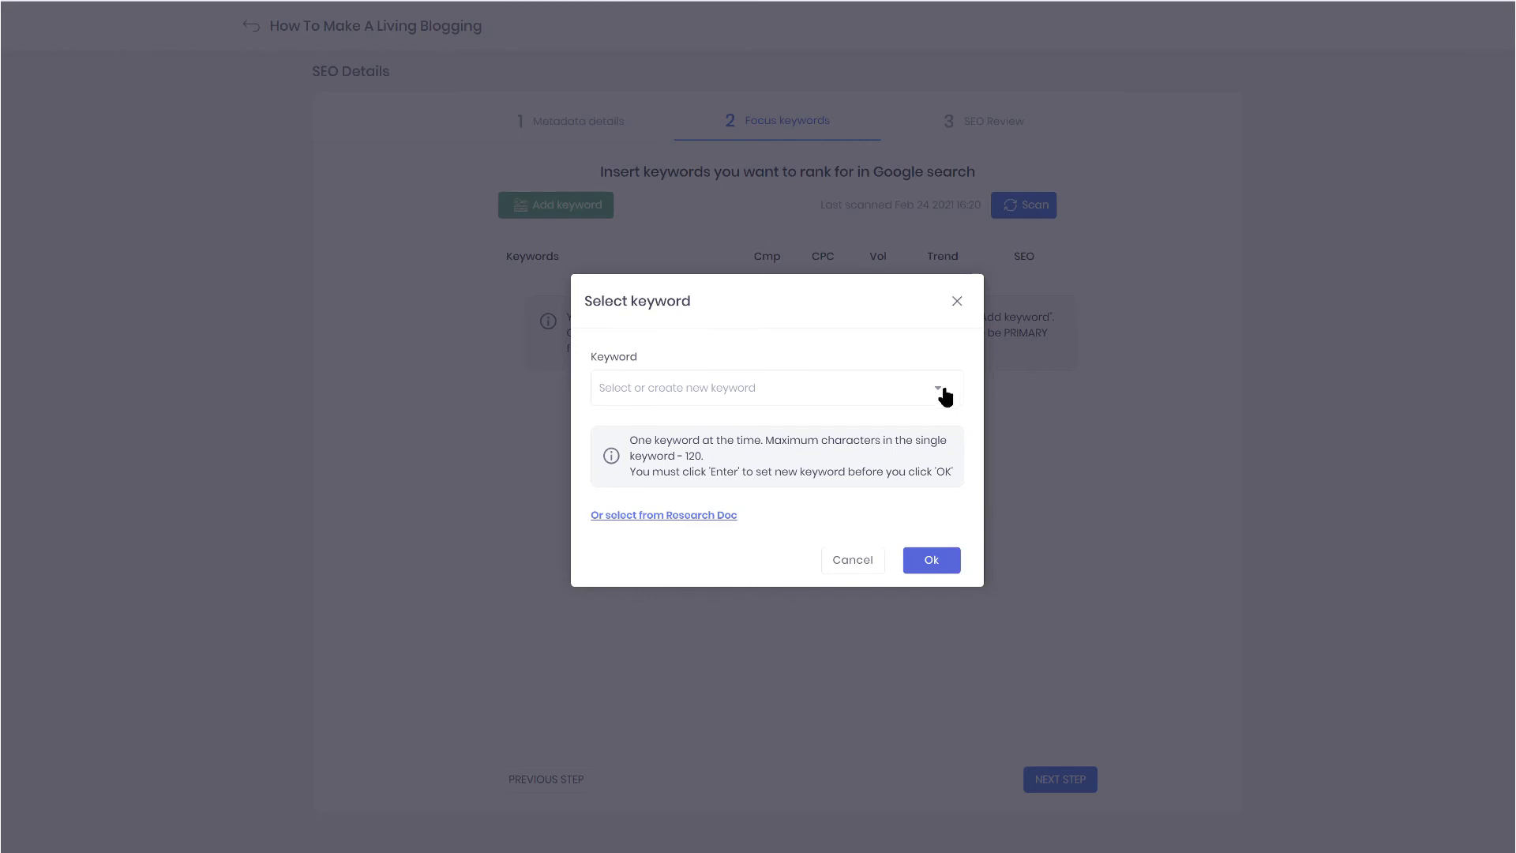
left_click(672, 516)
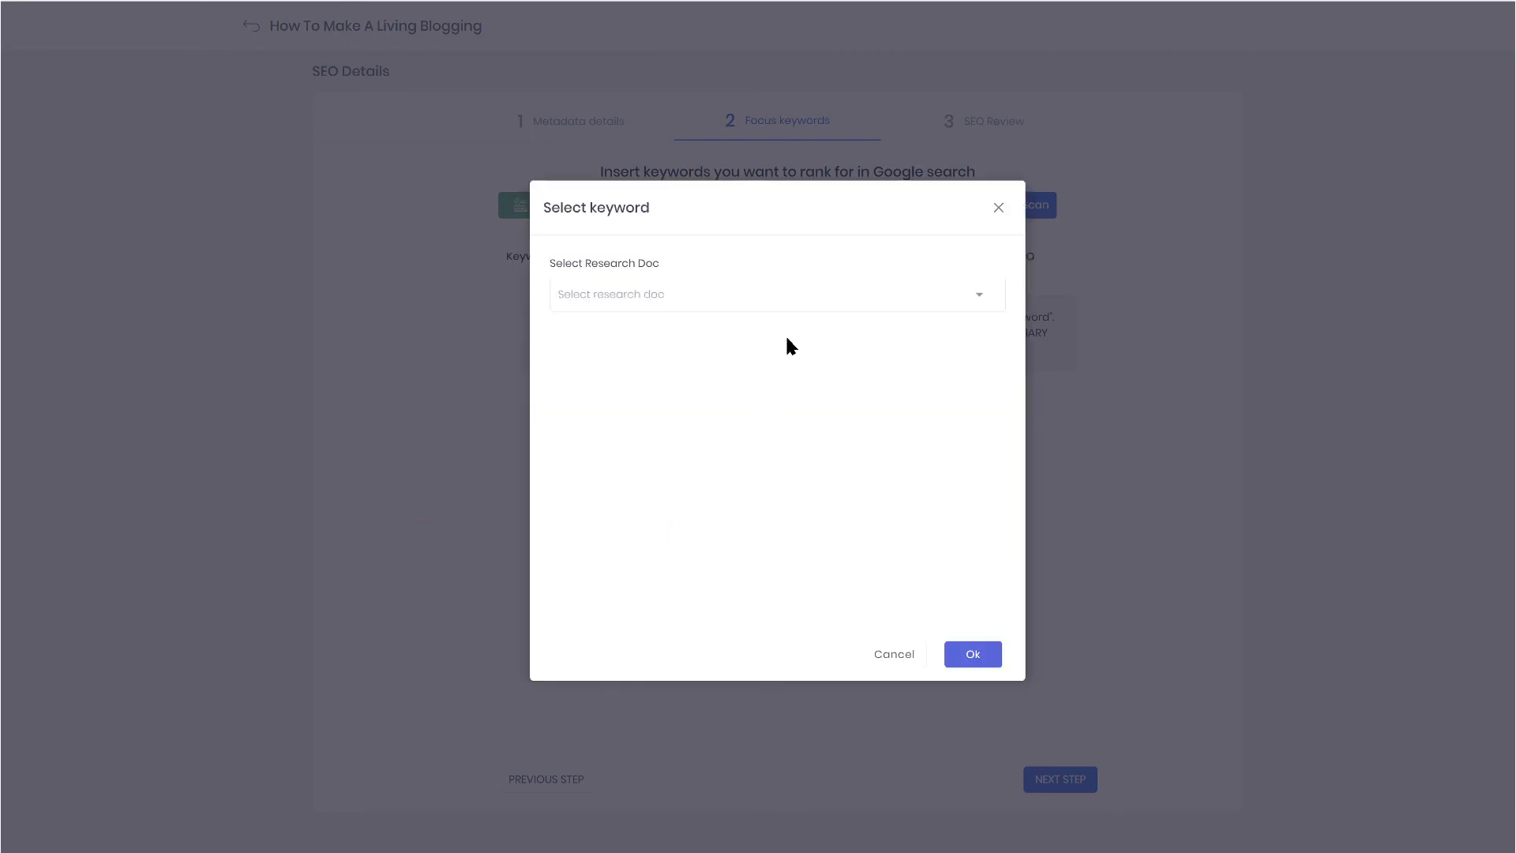
left_click(810, 300)
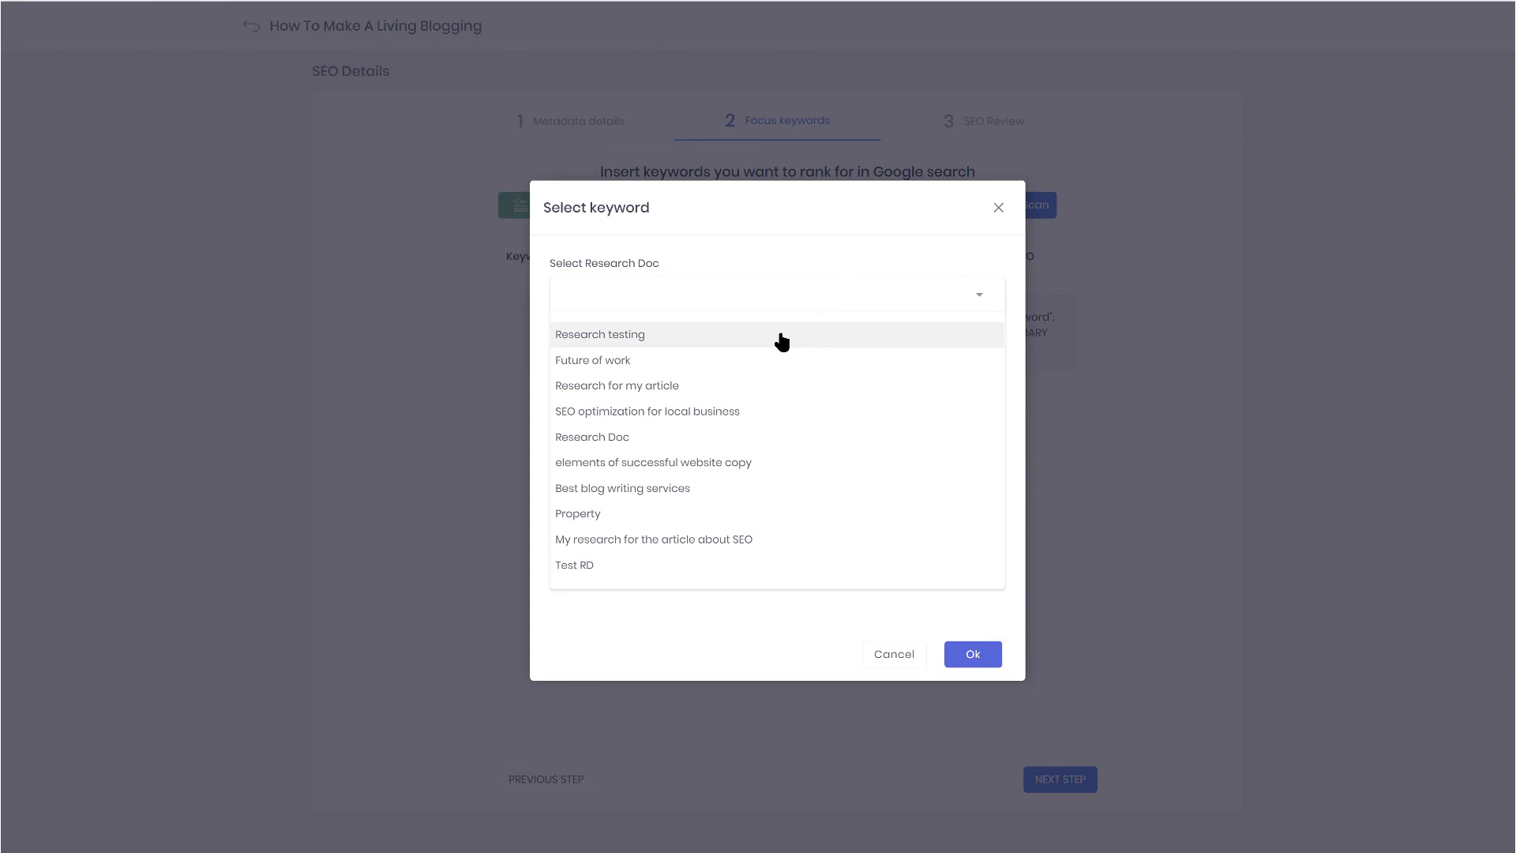
left_click(734, 299)
left_click(731, 298)
left_click(716, 464)
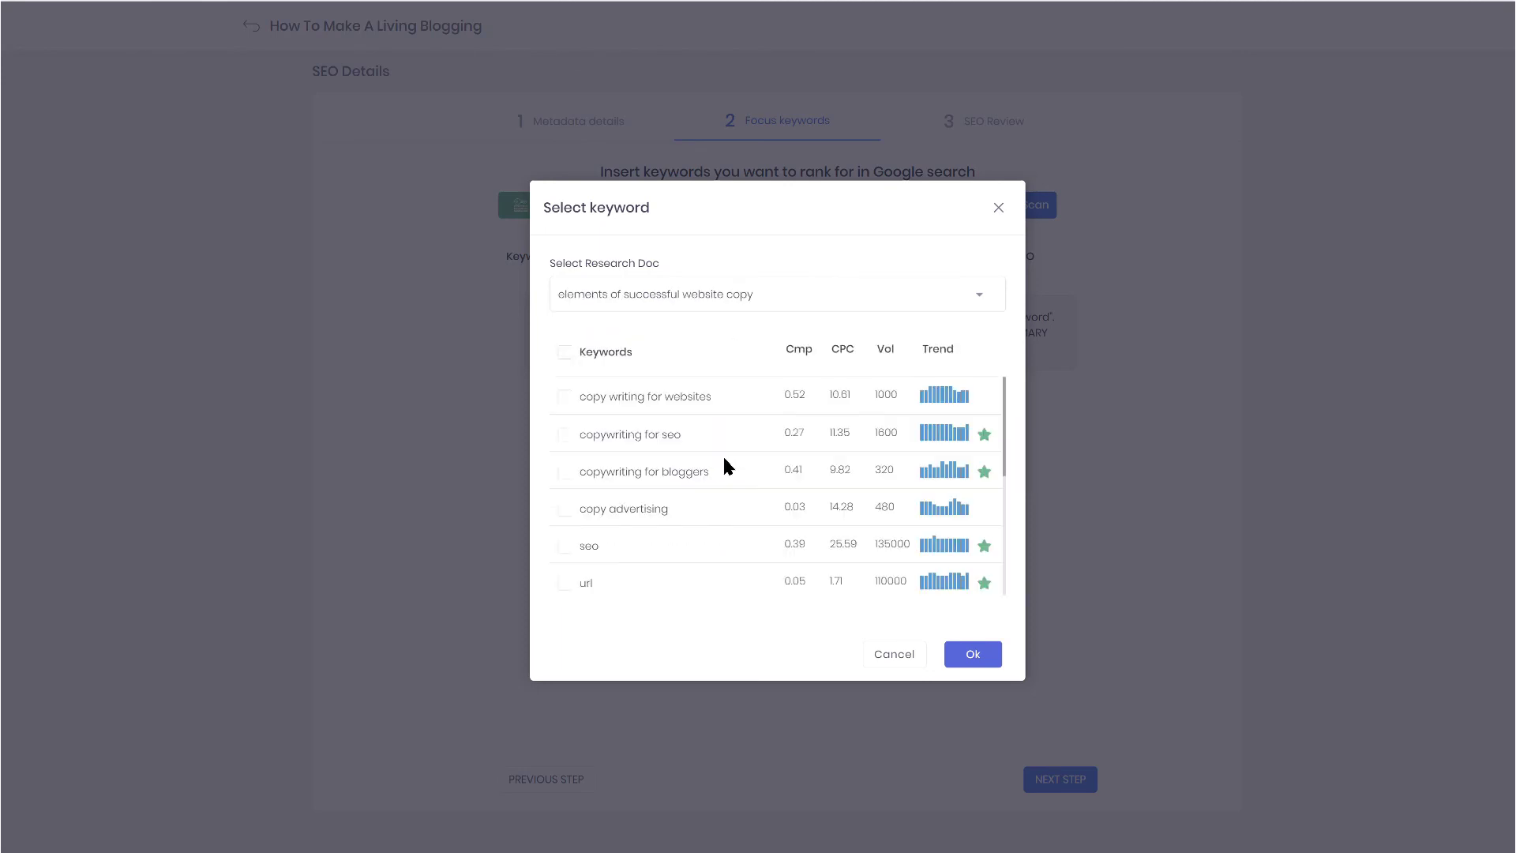
Add every keyword from the doc as focus keywords, scan the article and return to the editor.
scroll(736, 427, "down", 2)
scroll(738, 474, "up", 2)
left_click(567, 356)
left_click(981, 654)
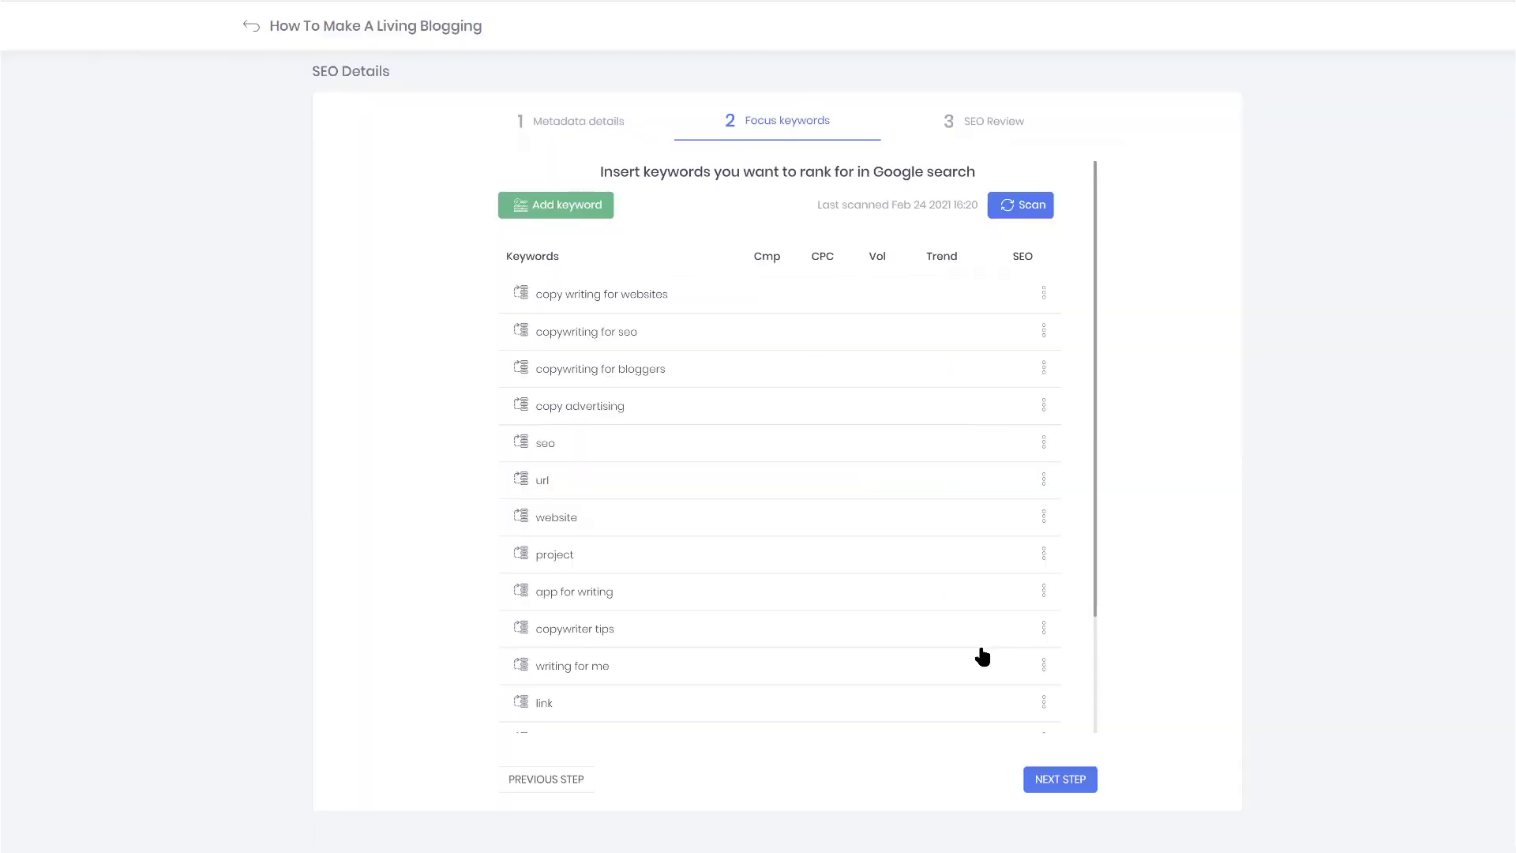
left_click(1022, 204)
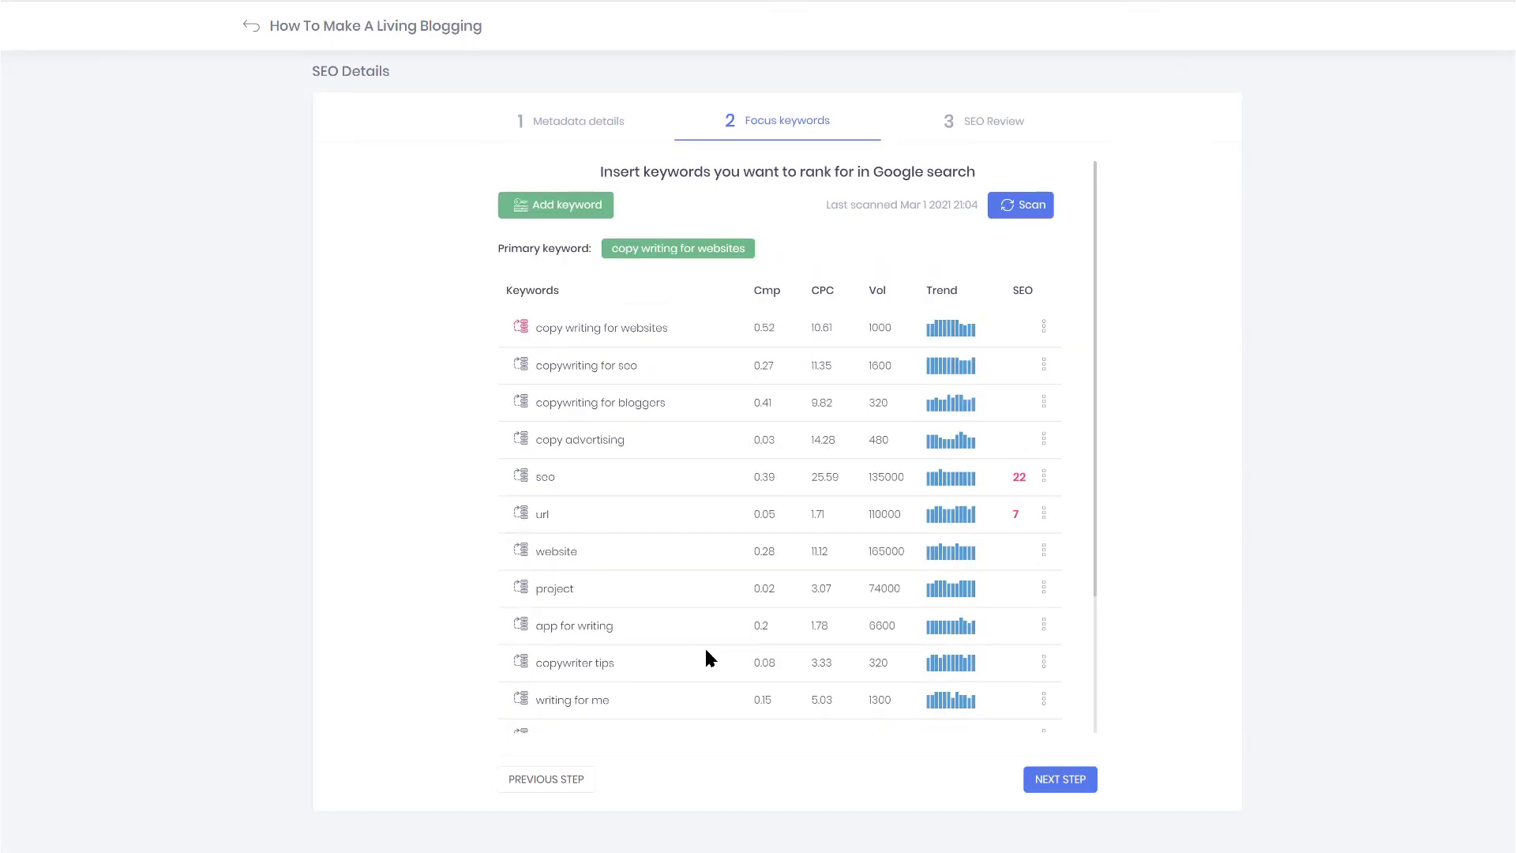
left_click(250, 28)
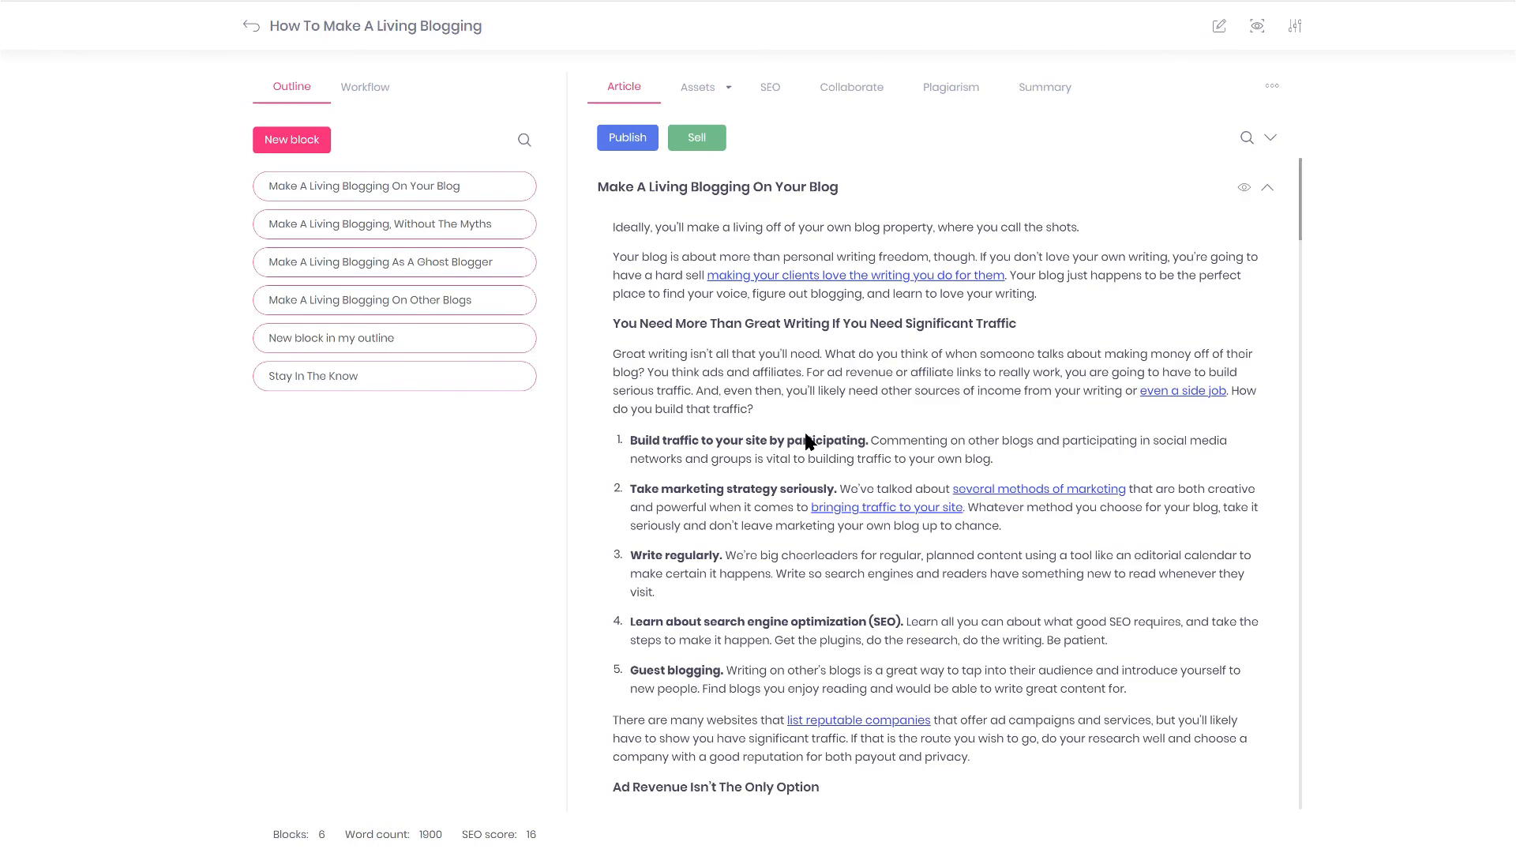
Show the article's keywords in the Assets panel's SEO tab and rescan their per-keyword scores.
scroll(805, 440, "down", 6)
left_click(668, 294)
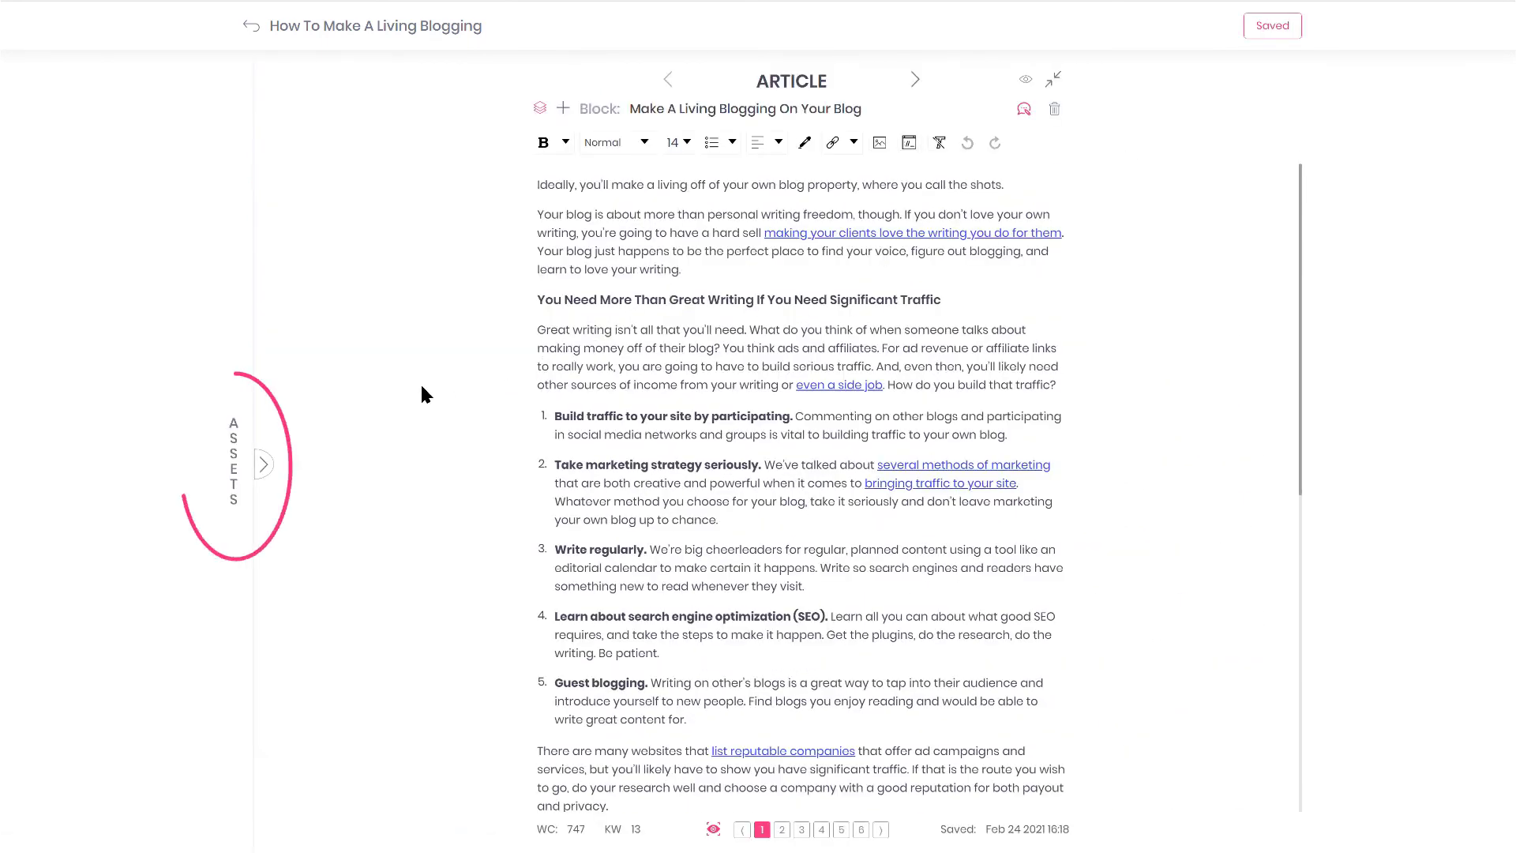
left_click(263, 464)
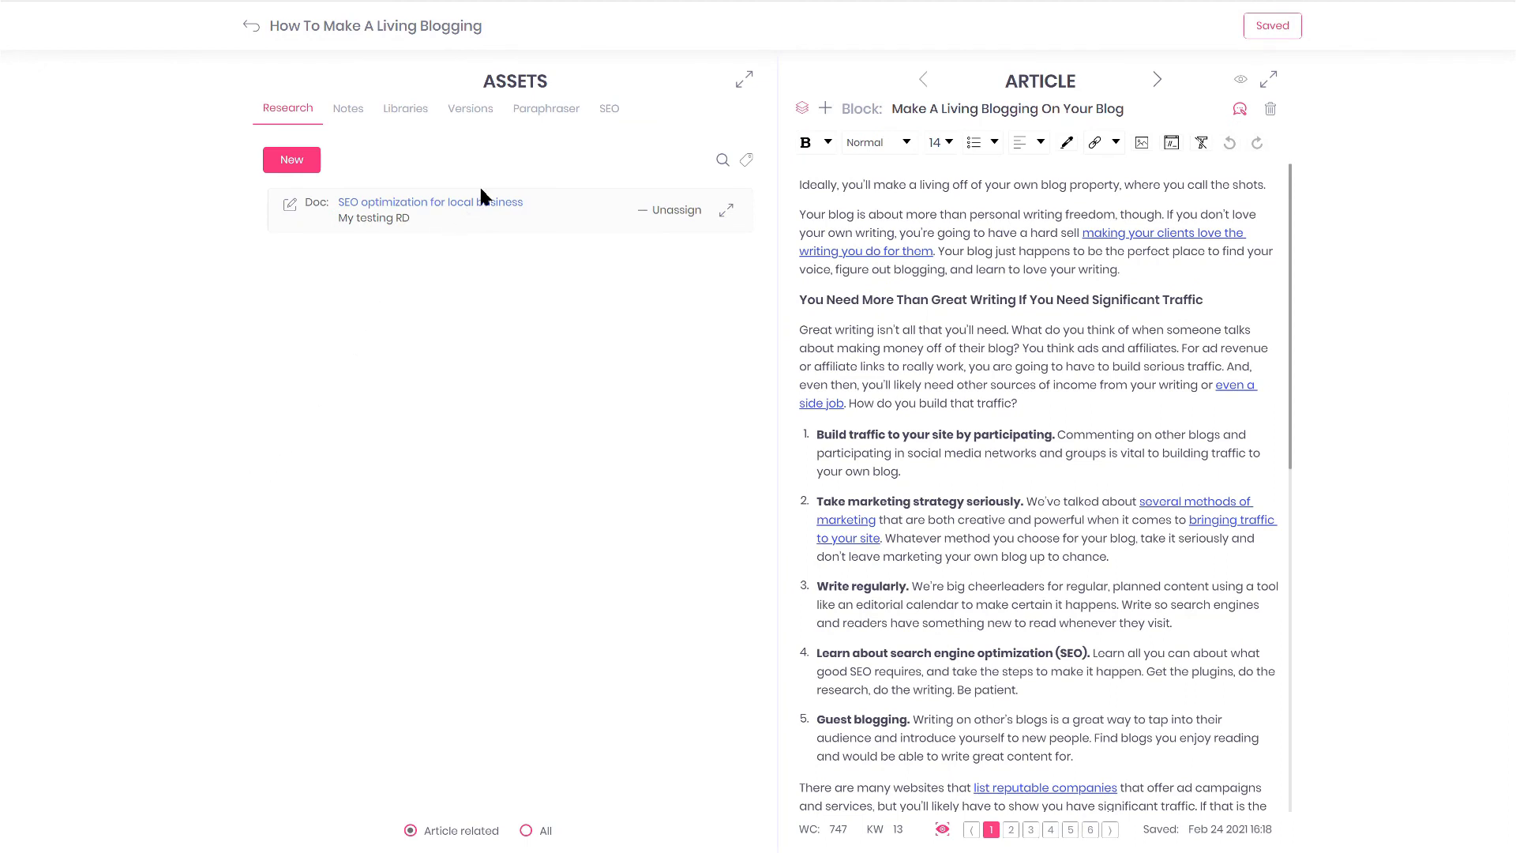
left_click(608, 111)
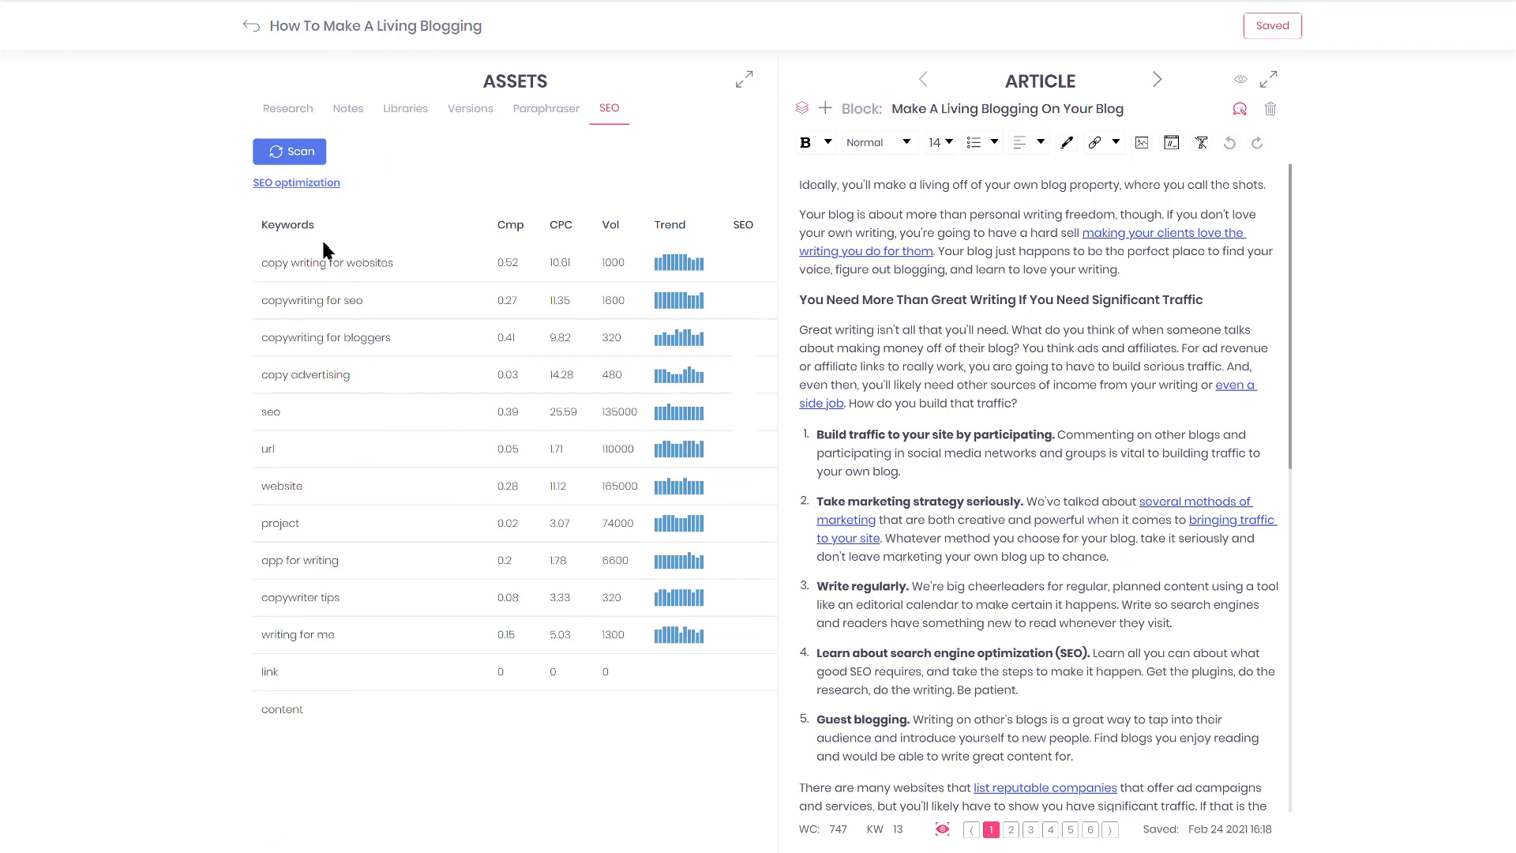
left_click(298, 154)
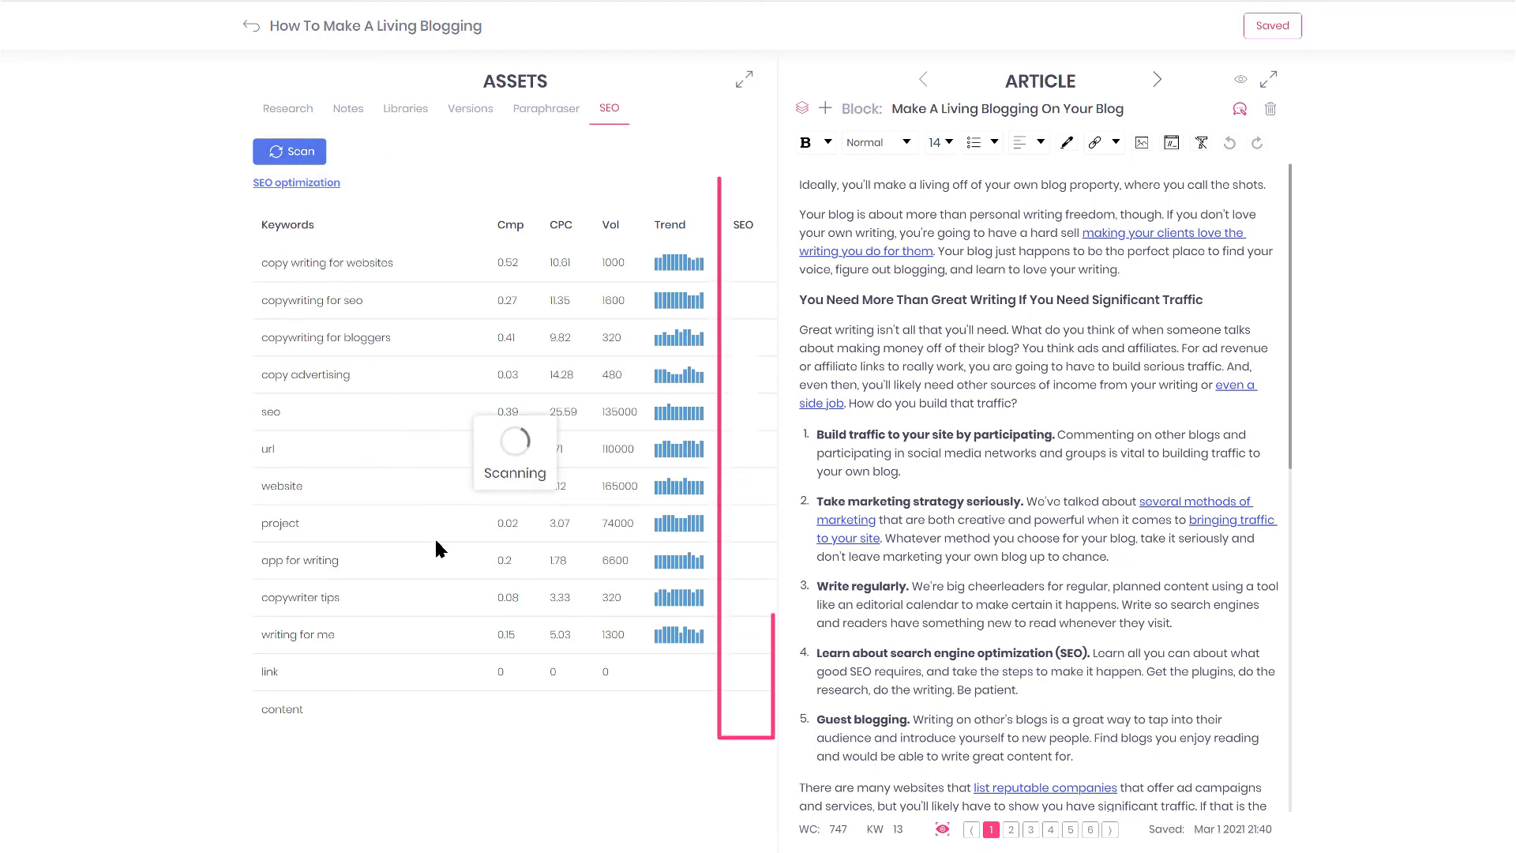